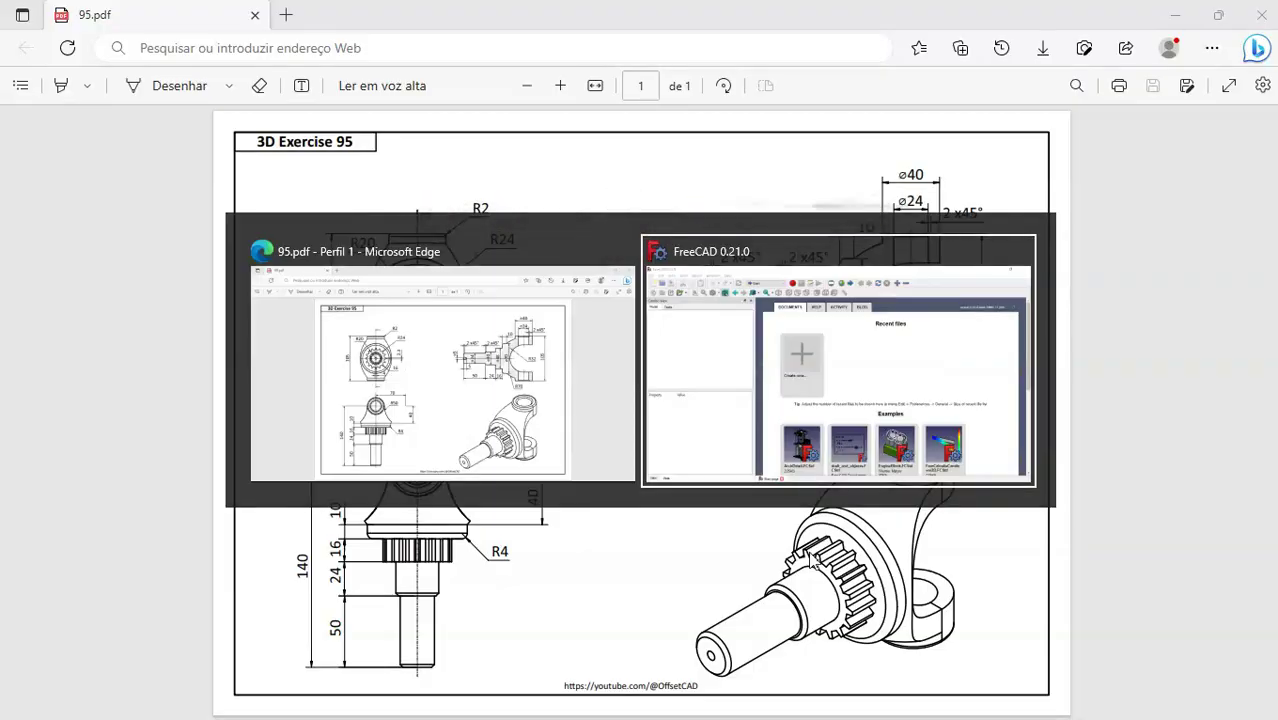
Switch to FreeCAD, create a new document and activate the Part Design workbench.
key(alt+Tab)
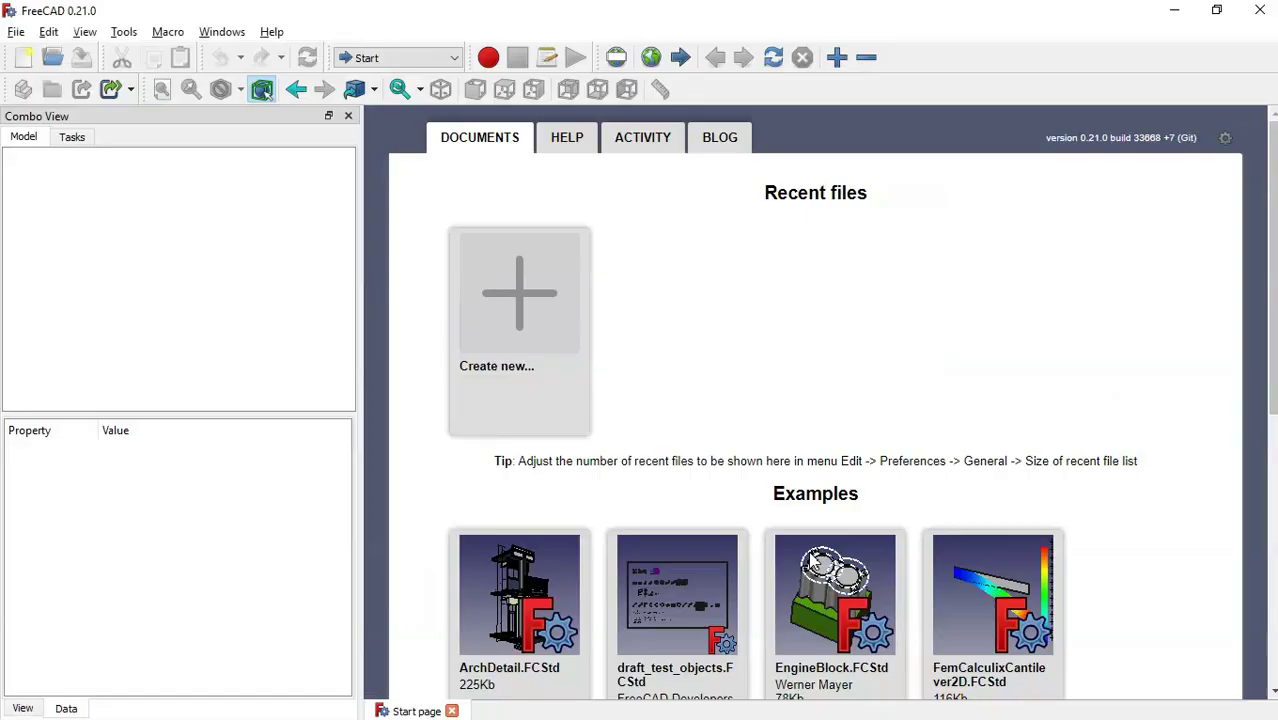
click(516, 300)
click(410, 54)
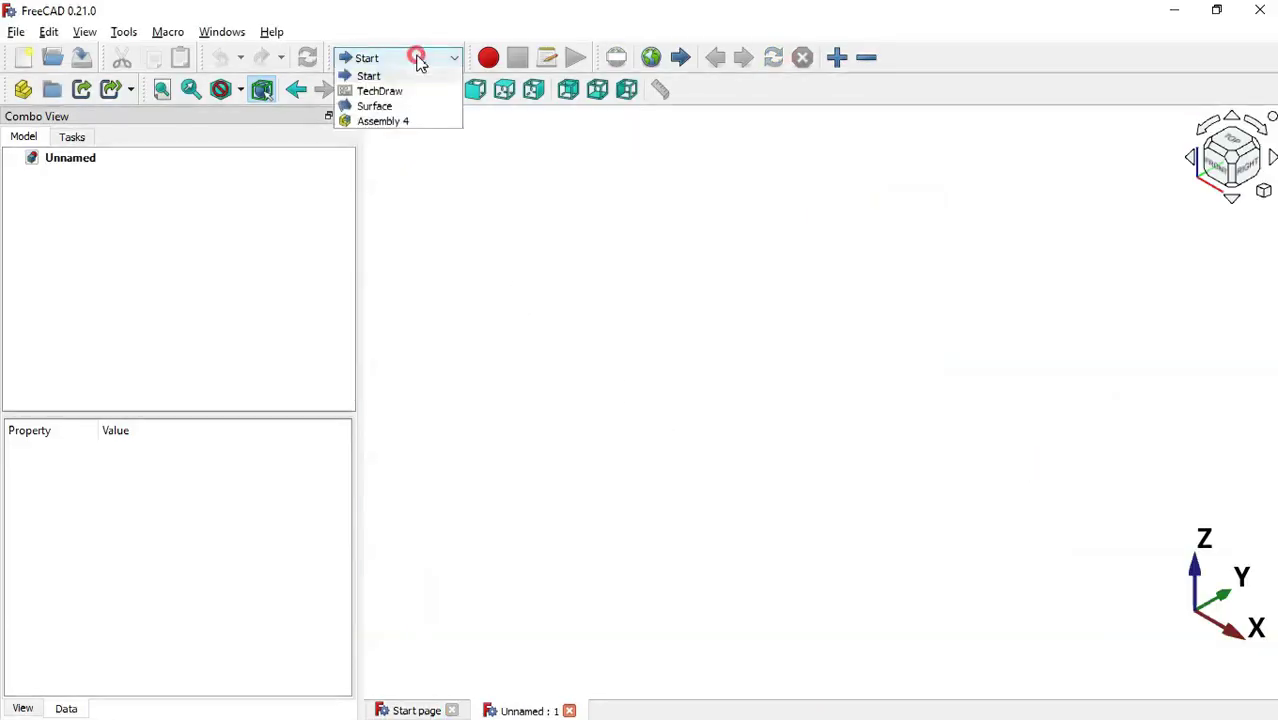
click(404, 152)
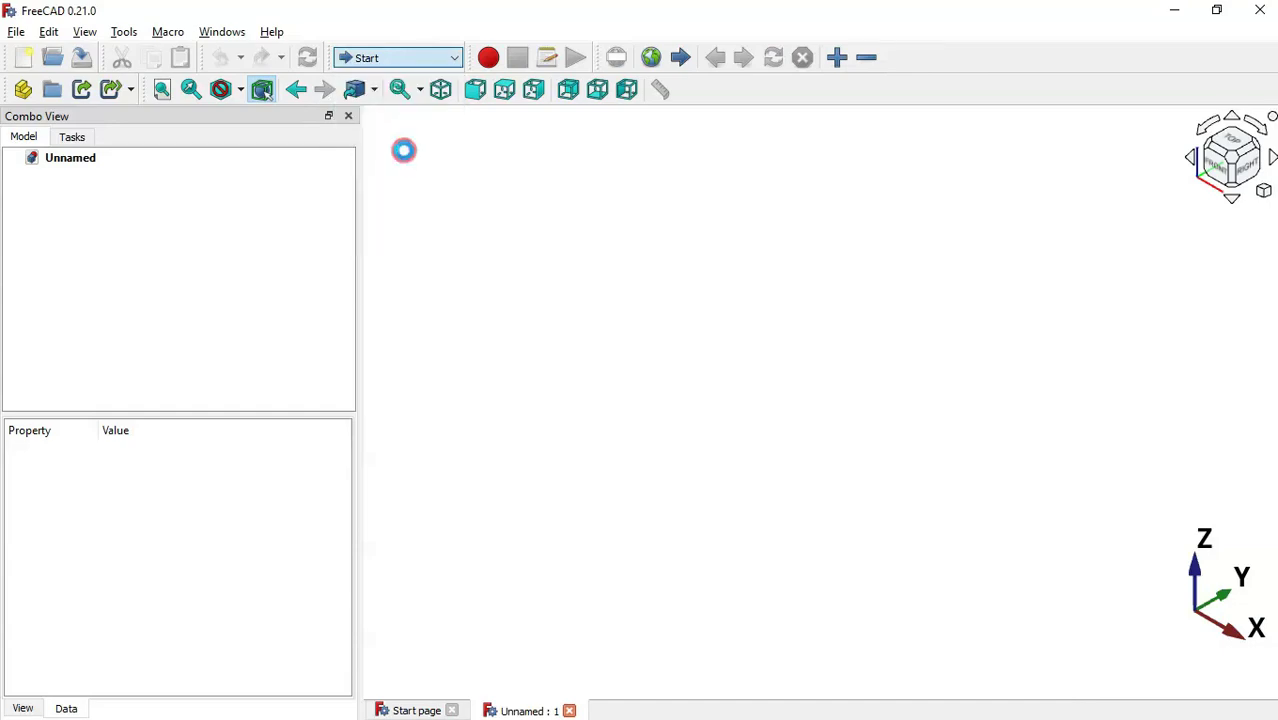
click(494, 236)
key(alt+Tab)
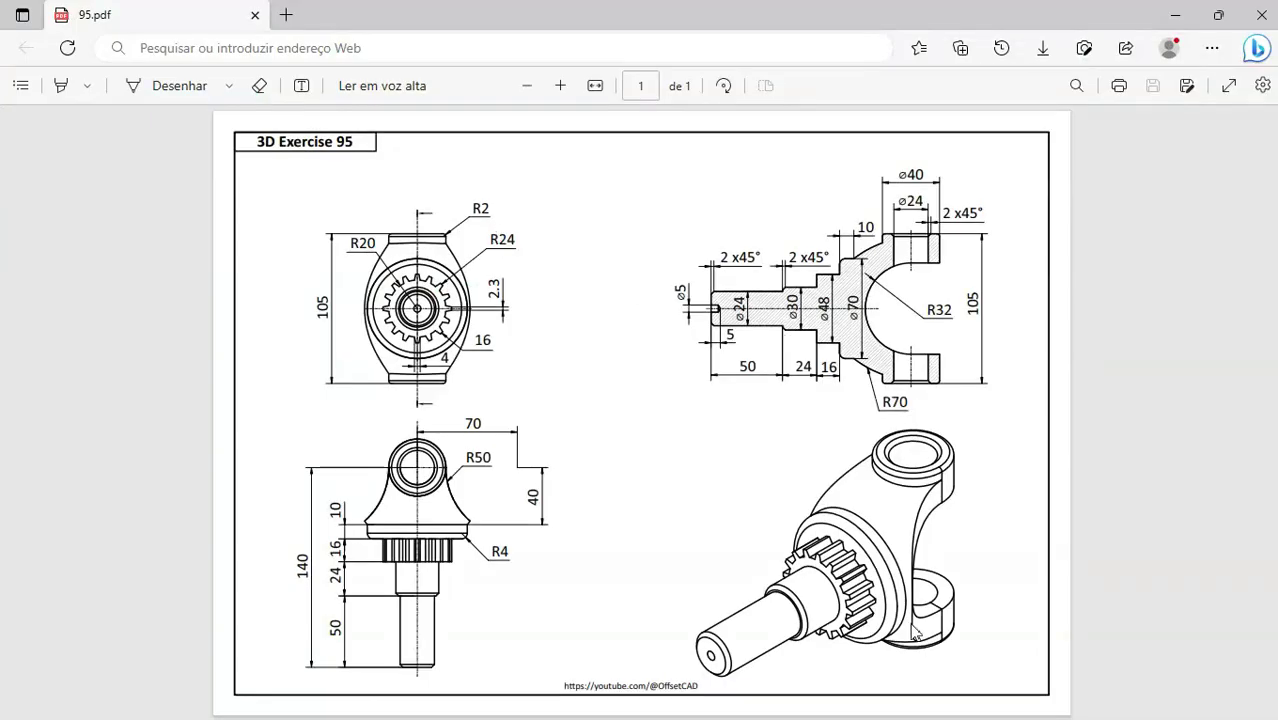
key(alt+Tab)
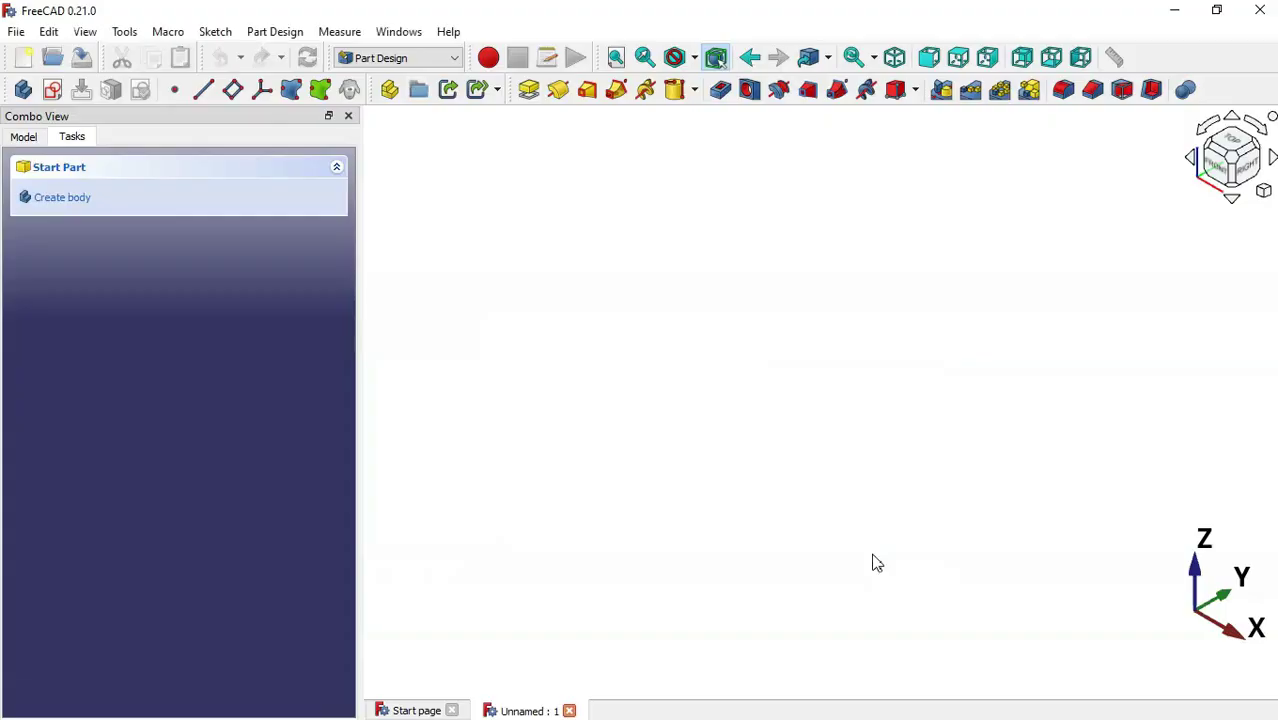
Start an additive cylinder and attach it to the XZ plane.
click(694, 92)
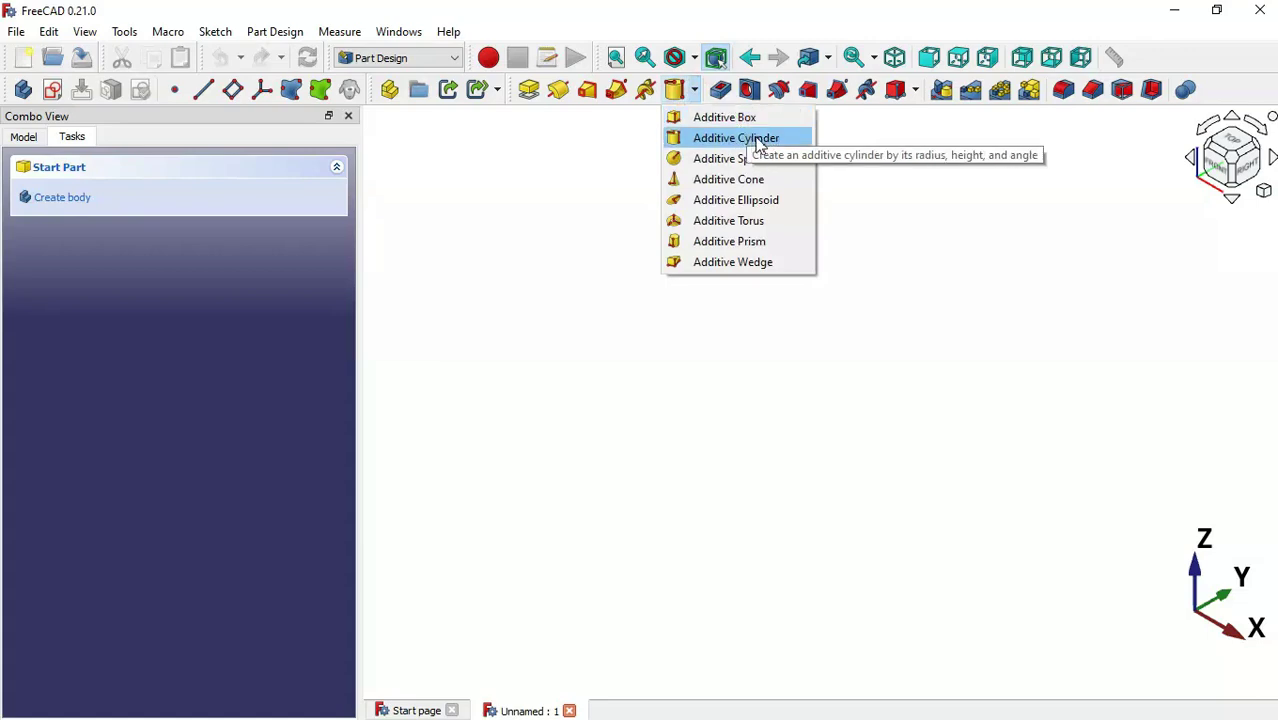
click(762, 140)
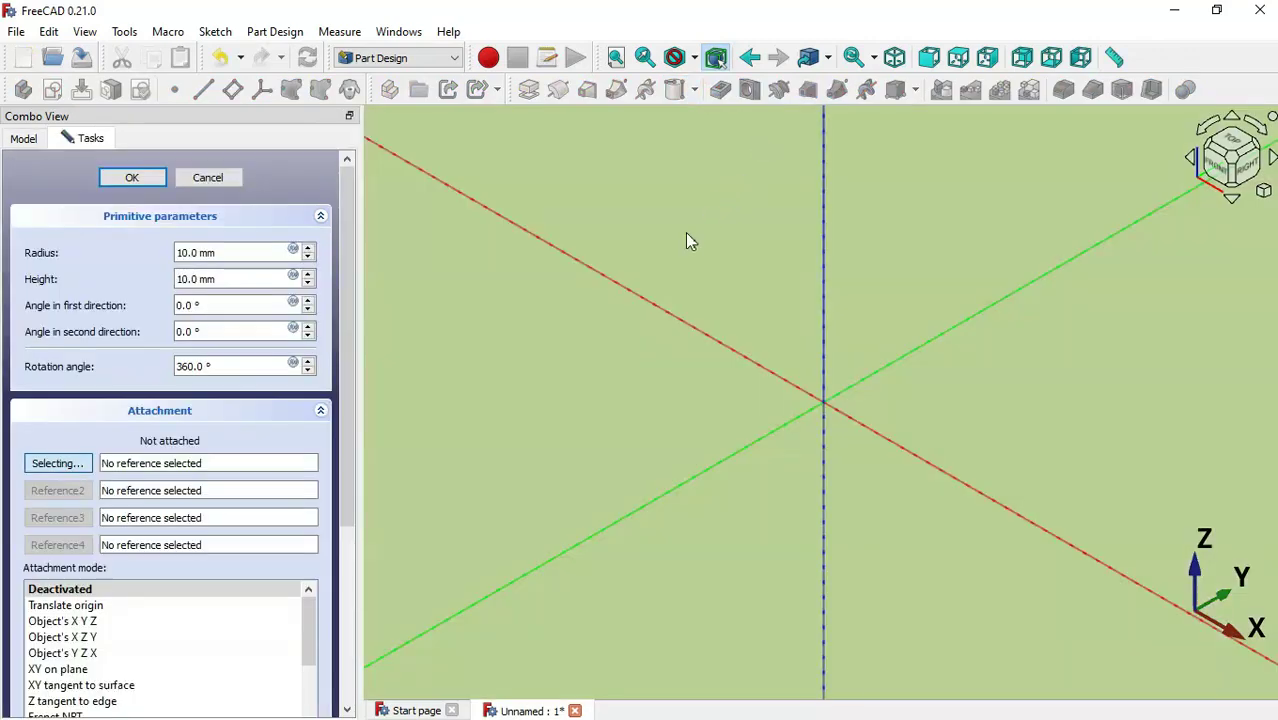
scroll(876, 318, up, 3)
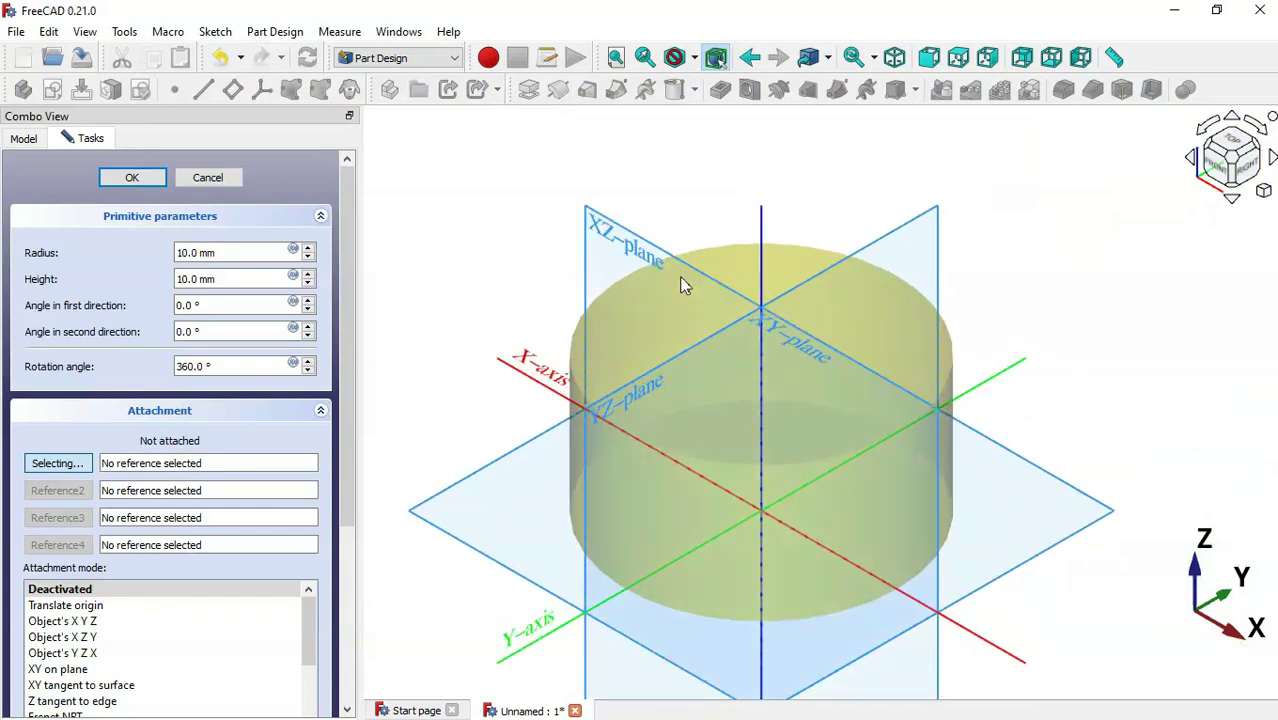
click(626, 231)
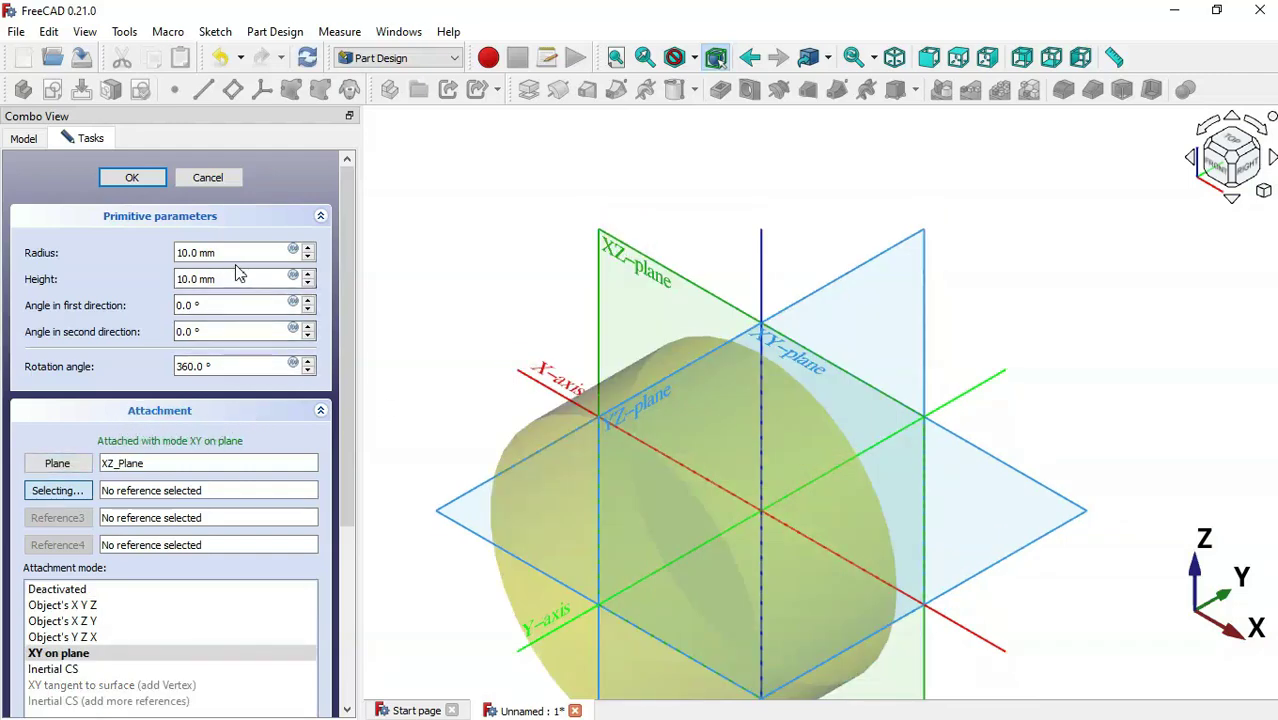
Check the flange dimensions in the 95.pdf drawing and create the cylinder with a radius of 35 mm and a height of 10 mm.
key(alt+Tab)
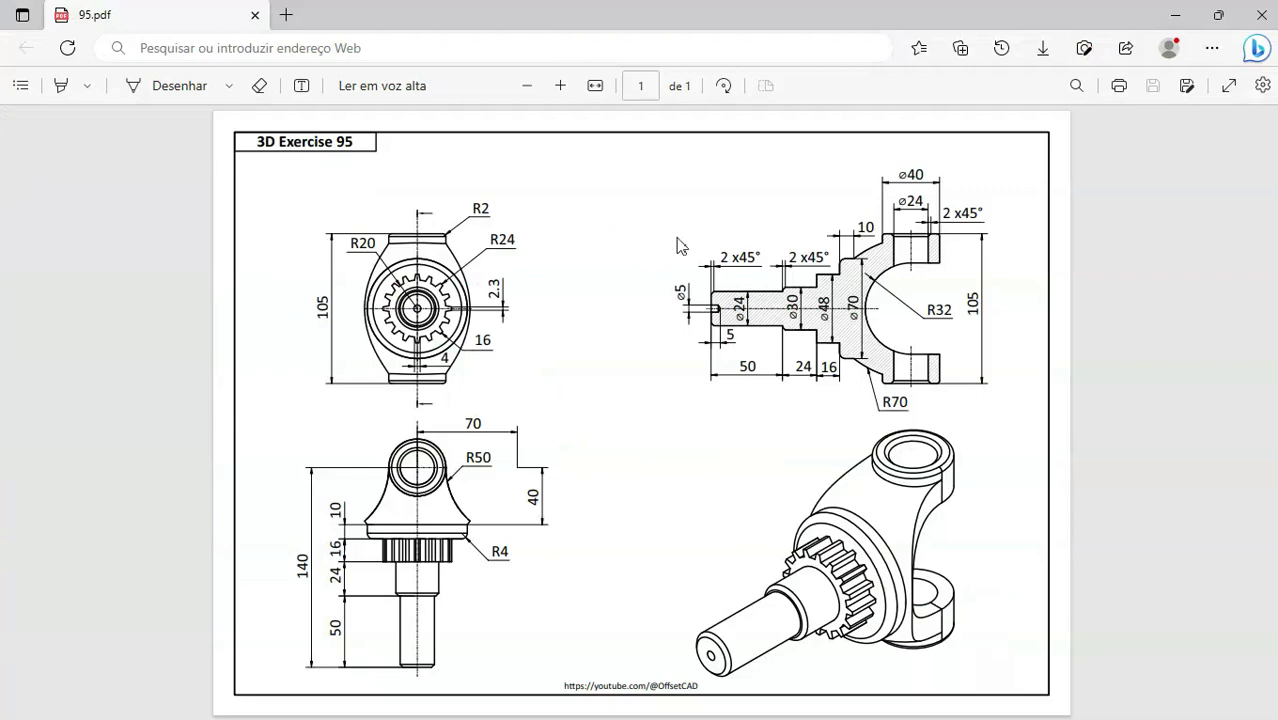
ctrl+scroll(925, 318, up, 2)
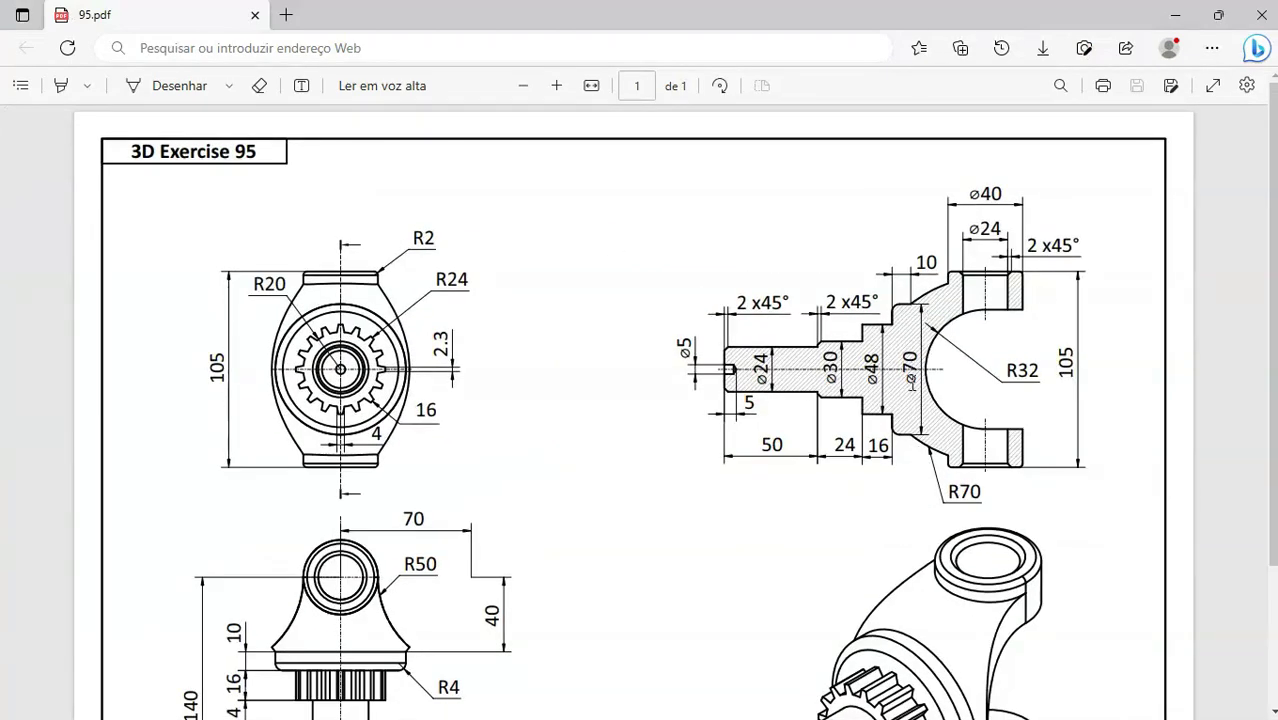
key(alt+Tab)
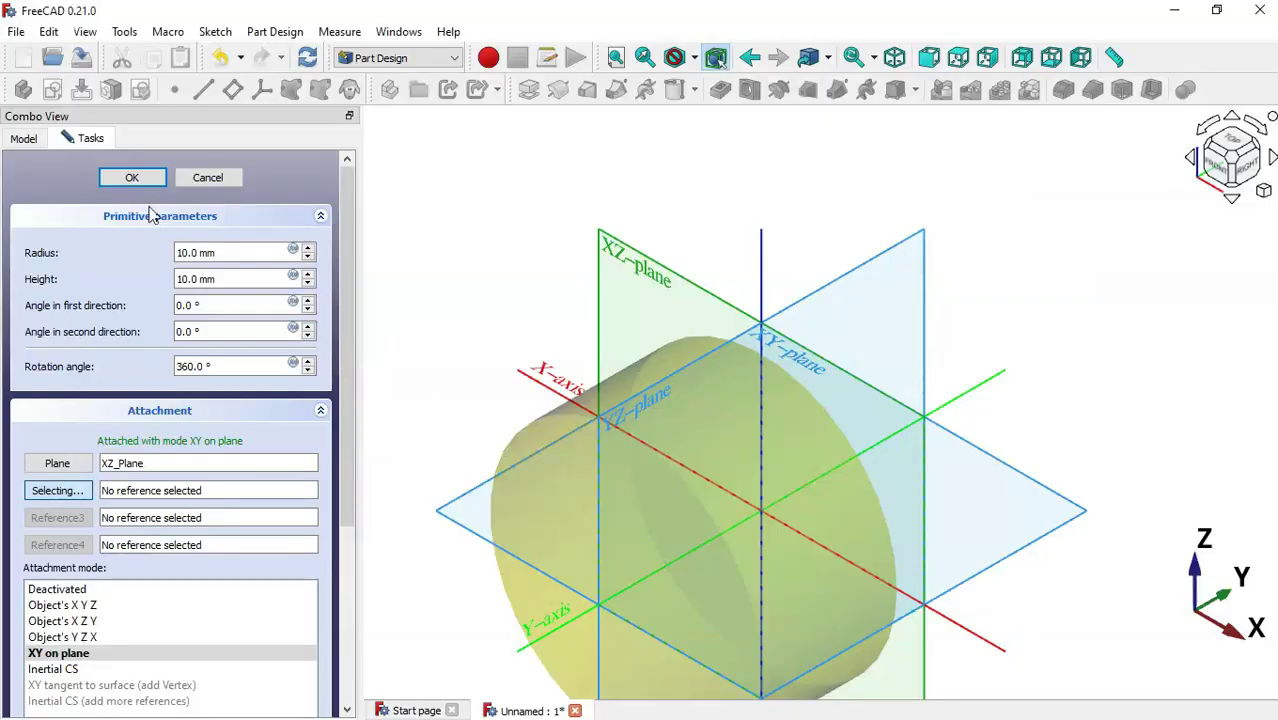
triple_click(241, 254)
text(35)
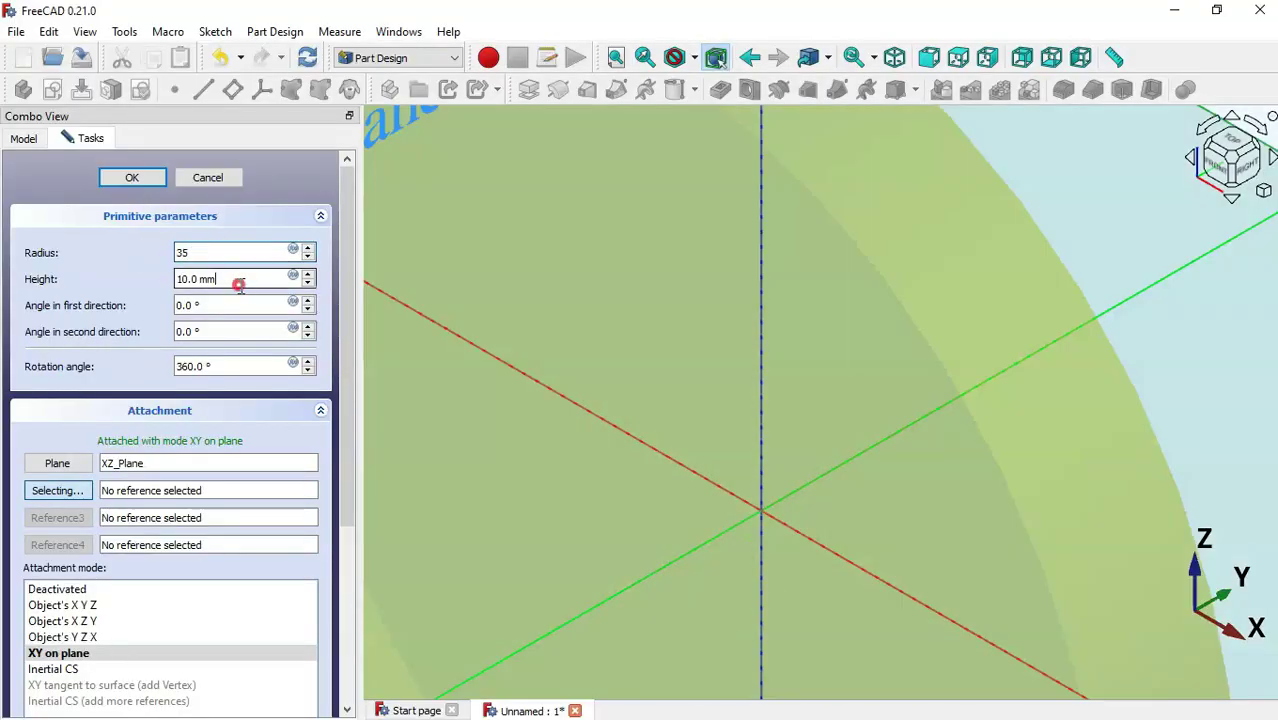
triple_click(241, 280)
key(alt+Tab)
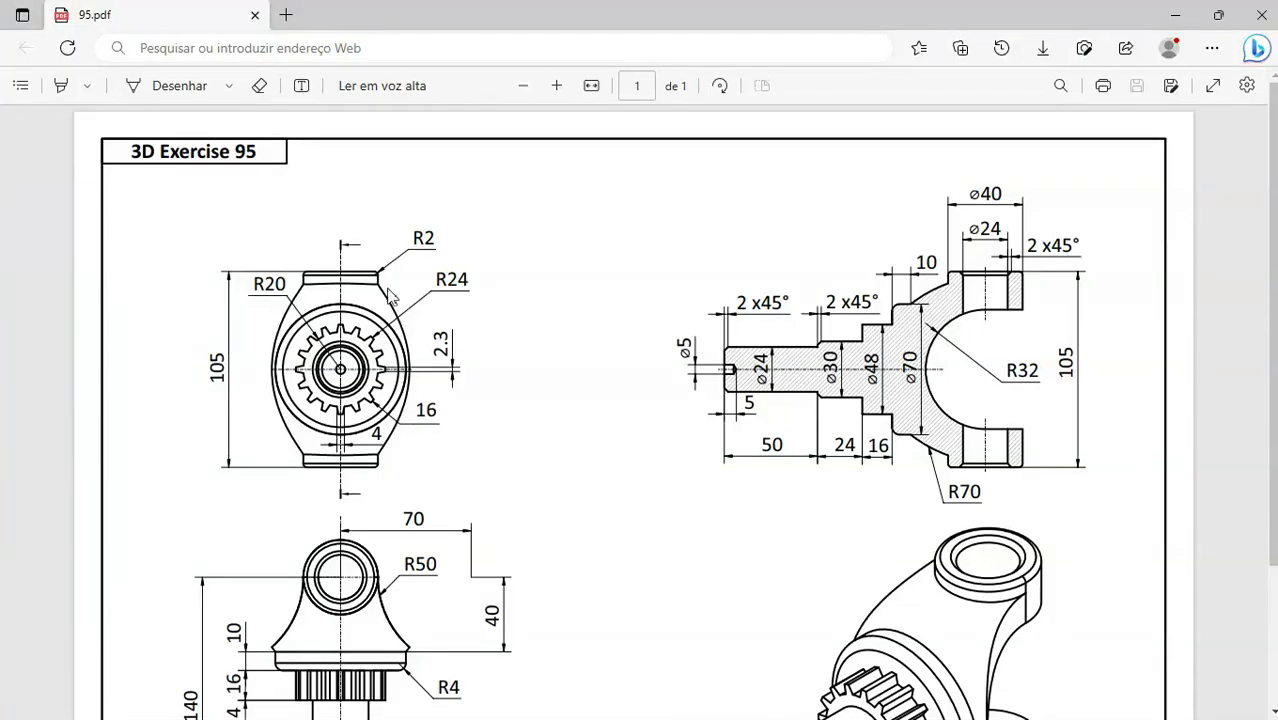
key(alt+Tab)
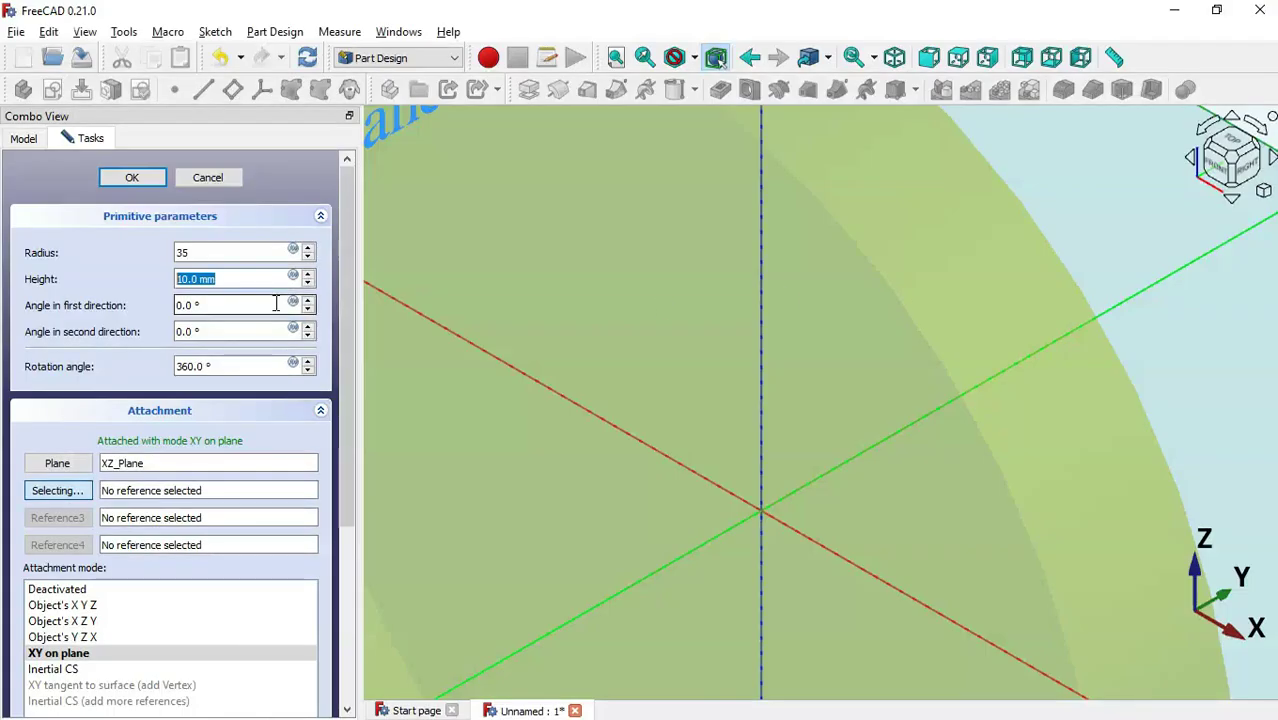
click(145, 177)
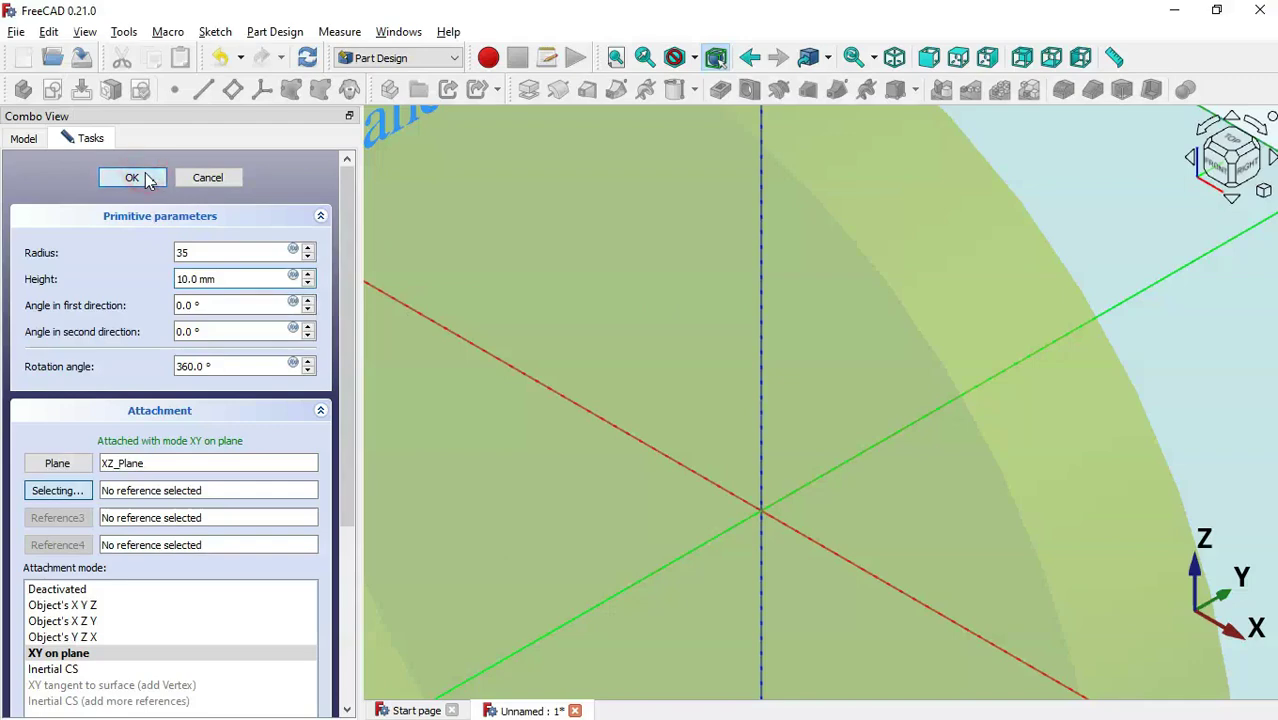
click(585, 360)
key(v)
key(f)
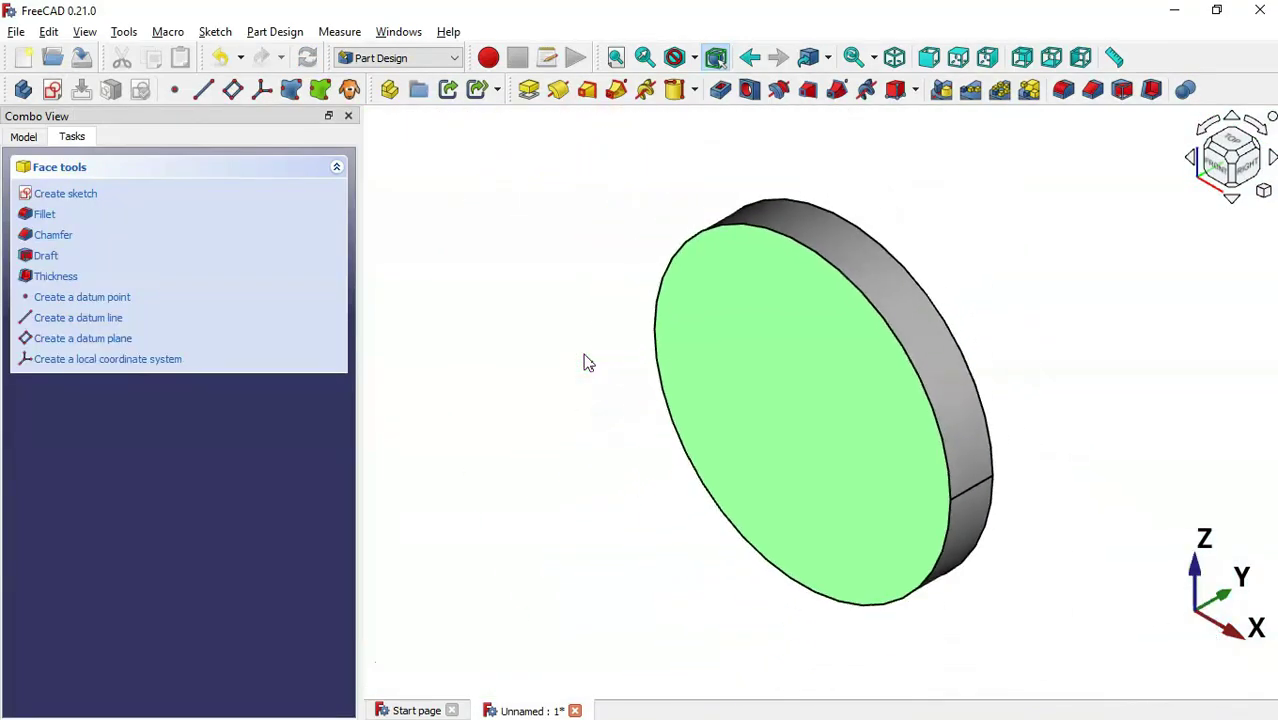
click(573, 416)
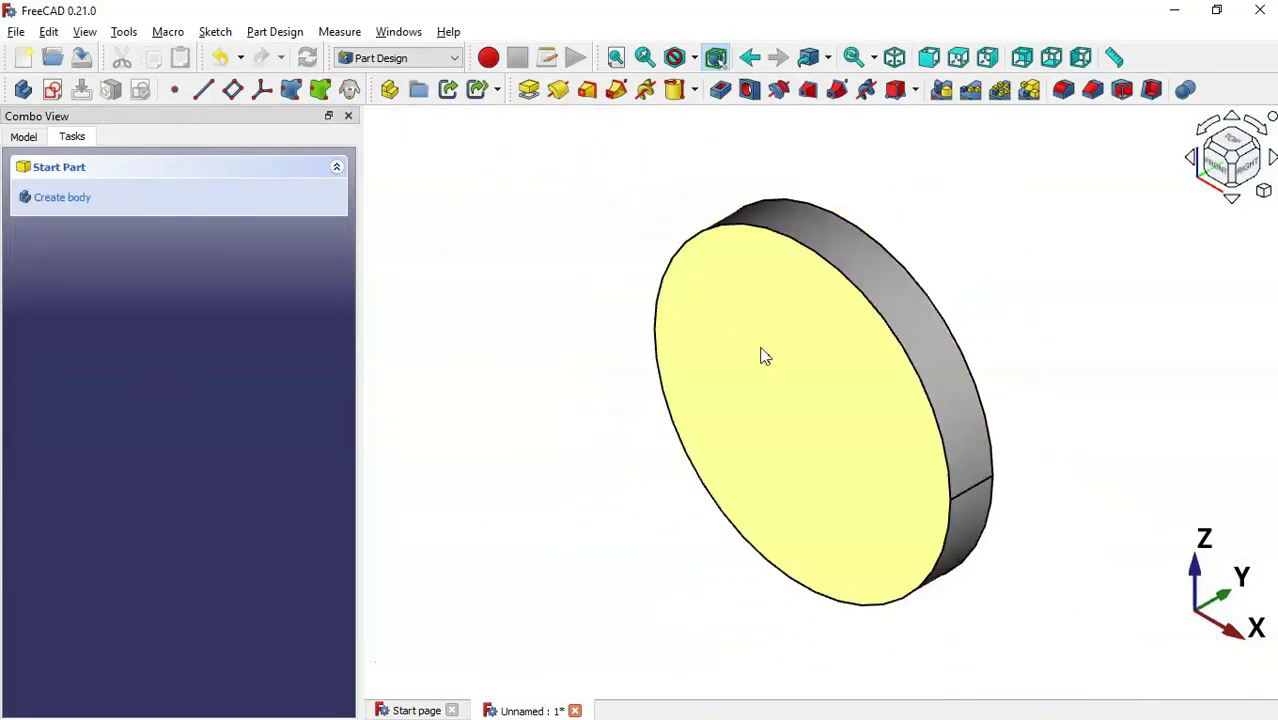
Review the toothed section in the drawing, and start a second additive cylinder attached to the disc's front face.
key(alt+Tab)
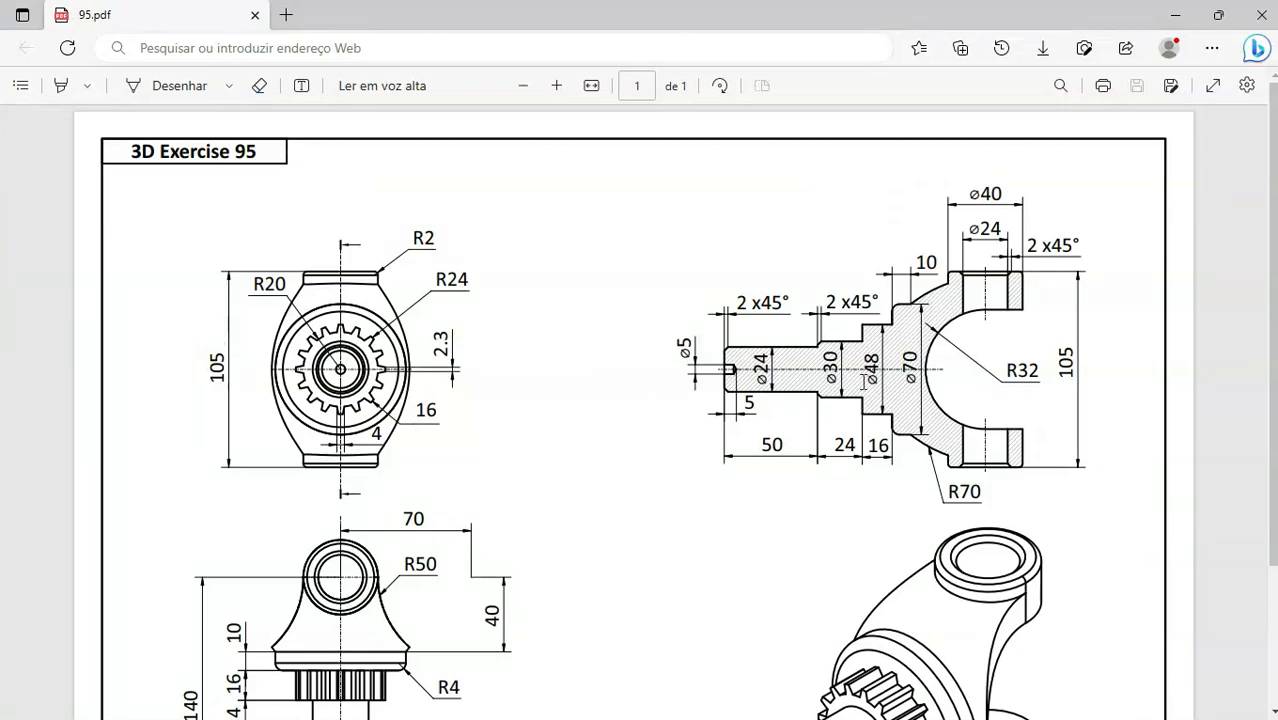
scroll(873, 342, down, 3)
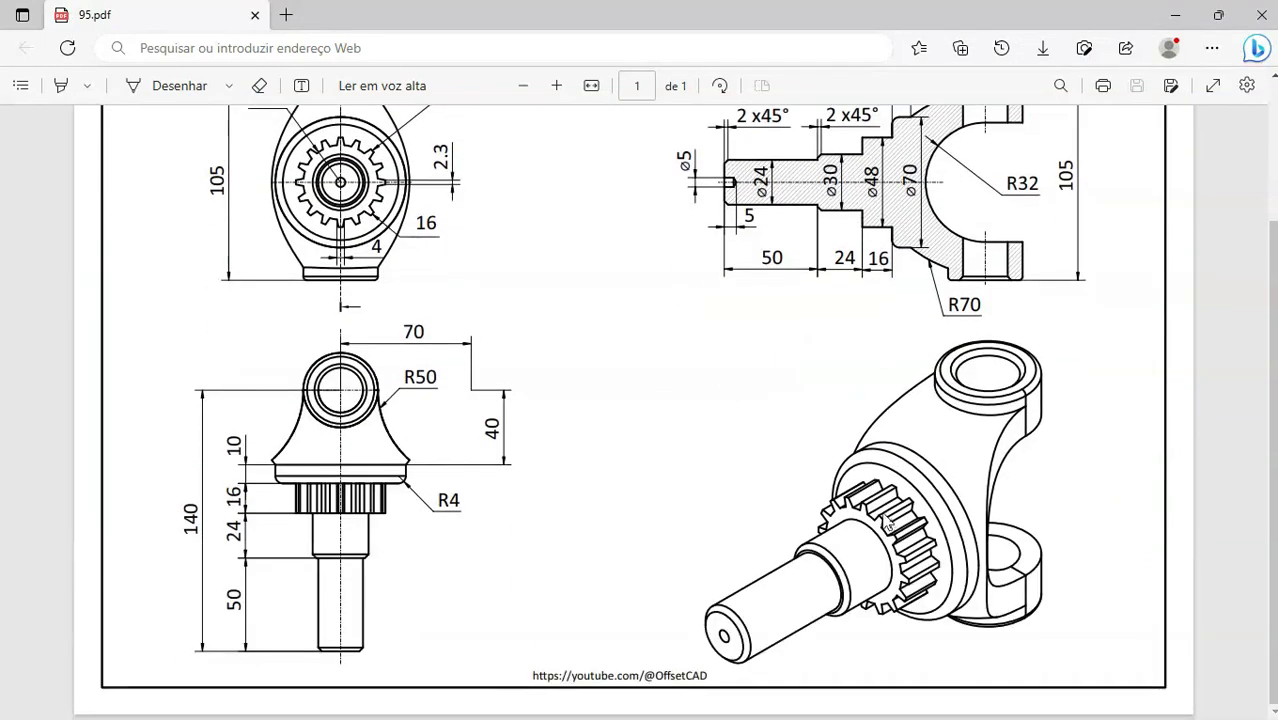
scroll(908, 538, up, 3)
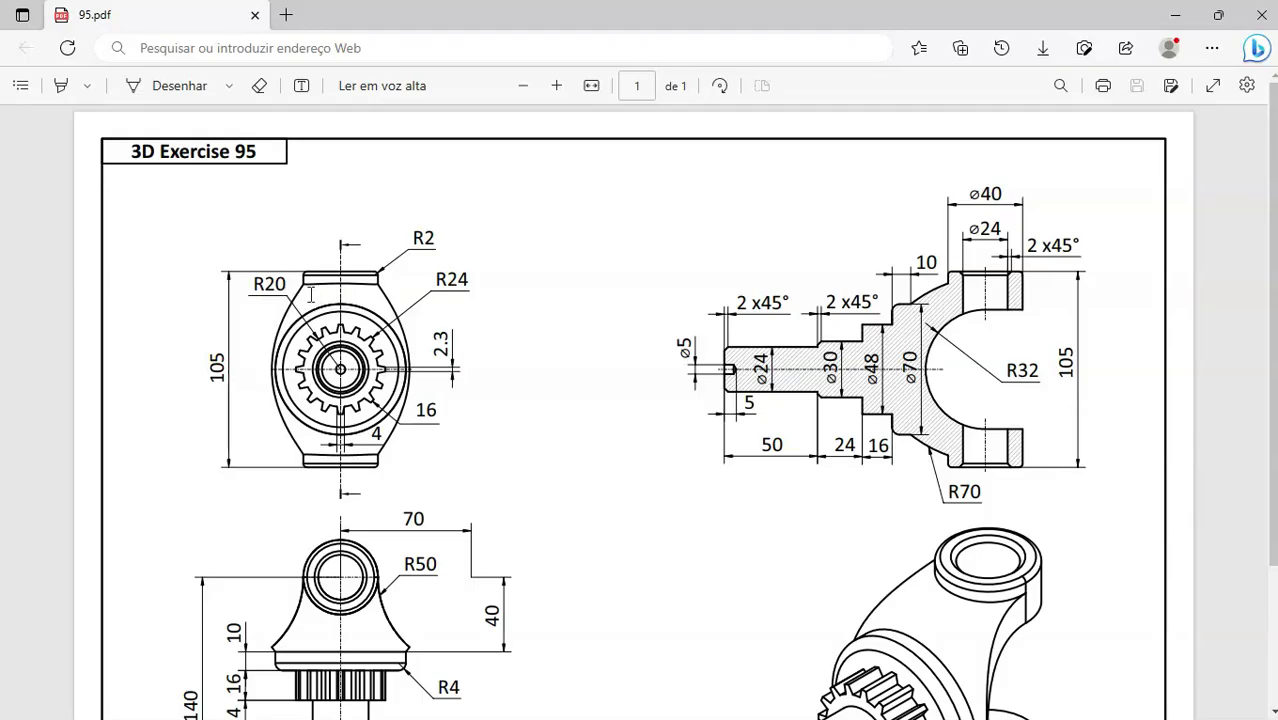
key(alt+Tab)
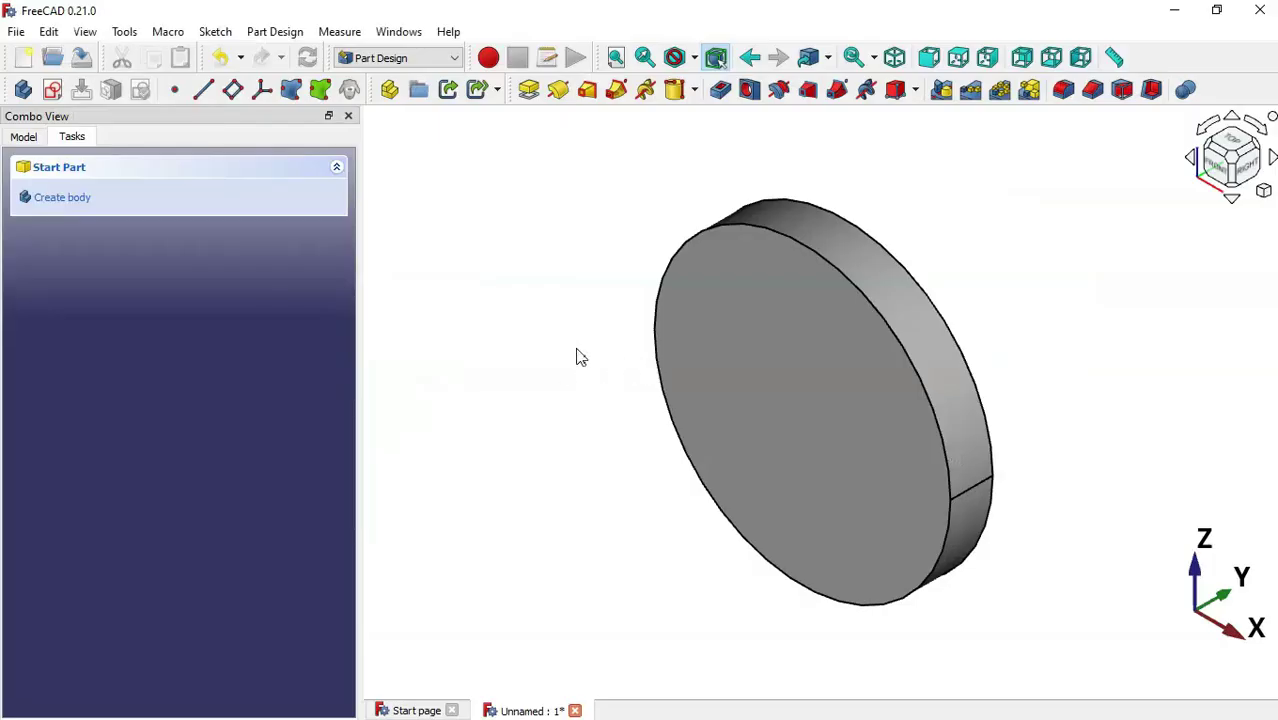
click(675, 91)
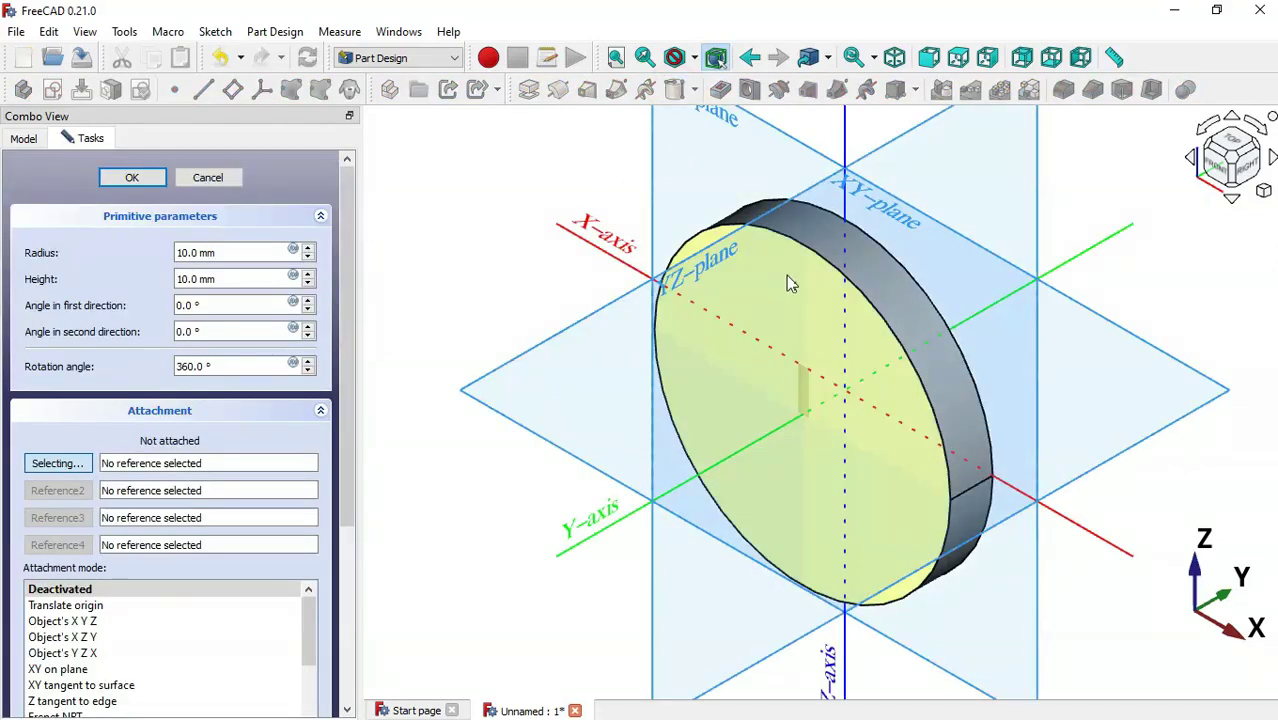
click(786, 283)
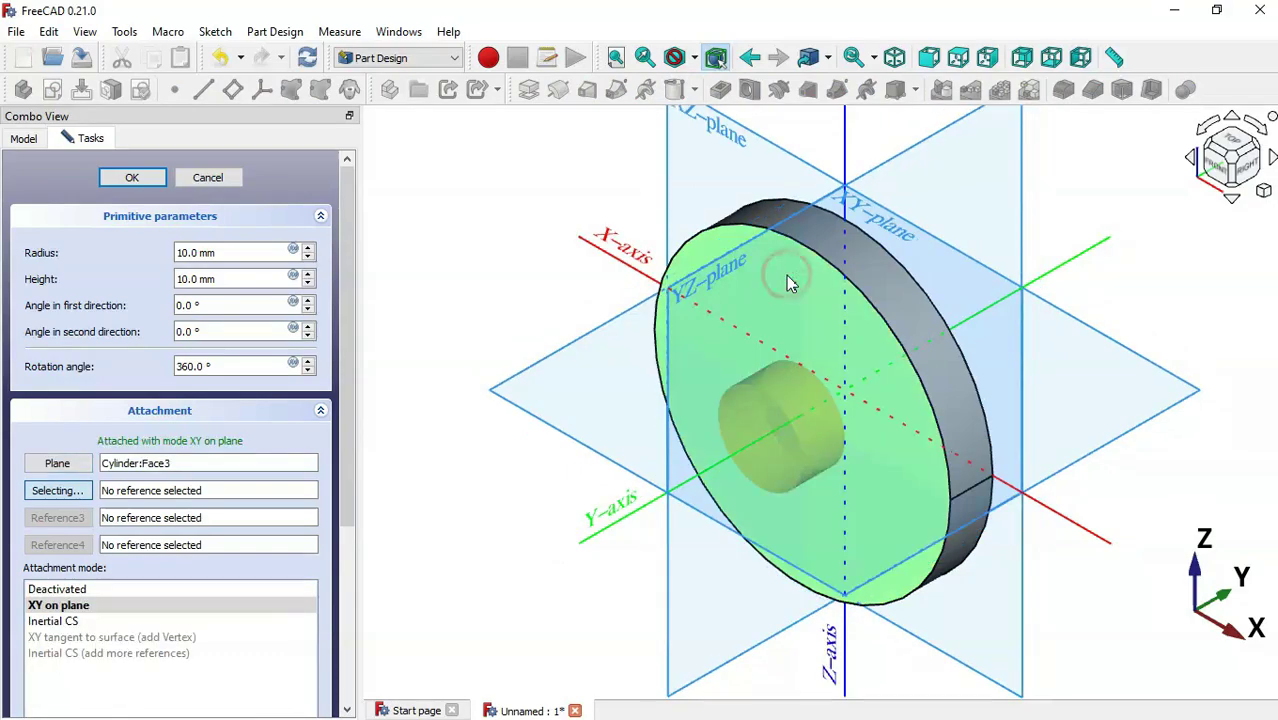
Create the second cylinder with a radius of 20 mm and a height of 16 mm, following the drawing.
double_click(232, 253)
key(alt+Tab)
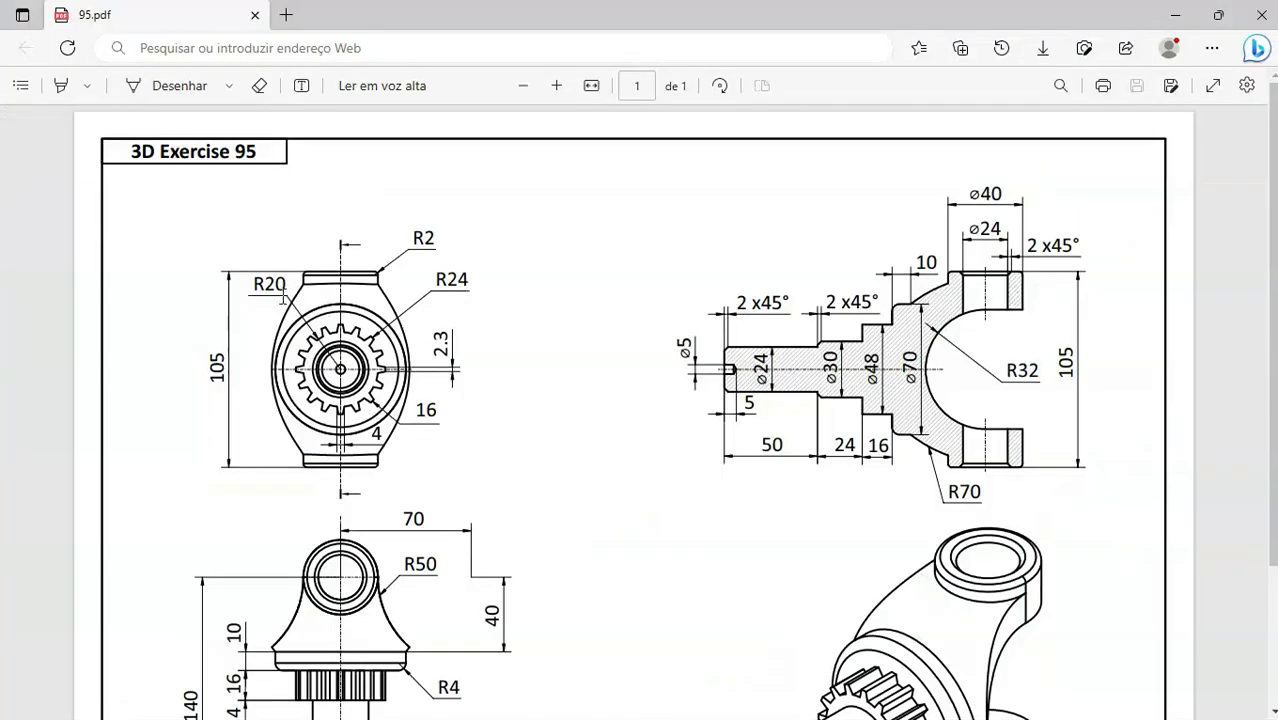
ctrl+scroll(322, 345, up, 1)
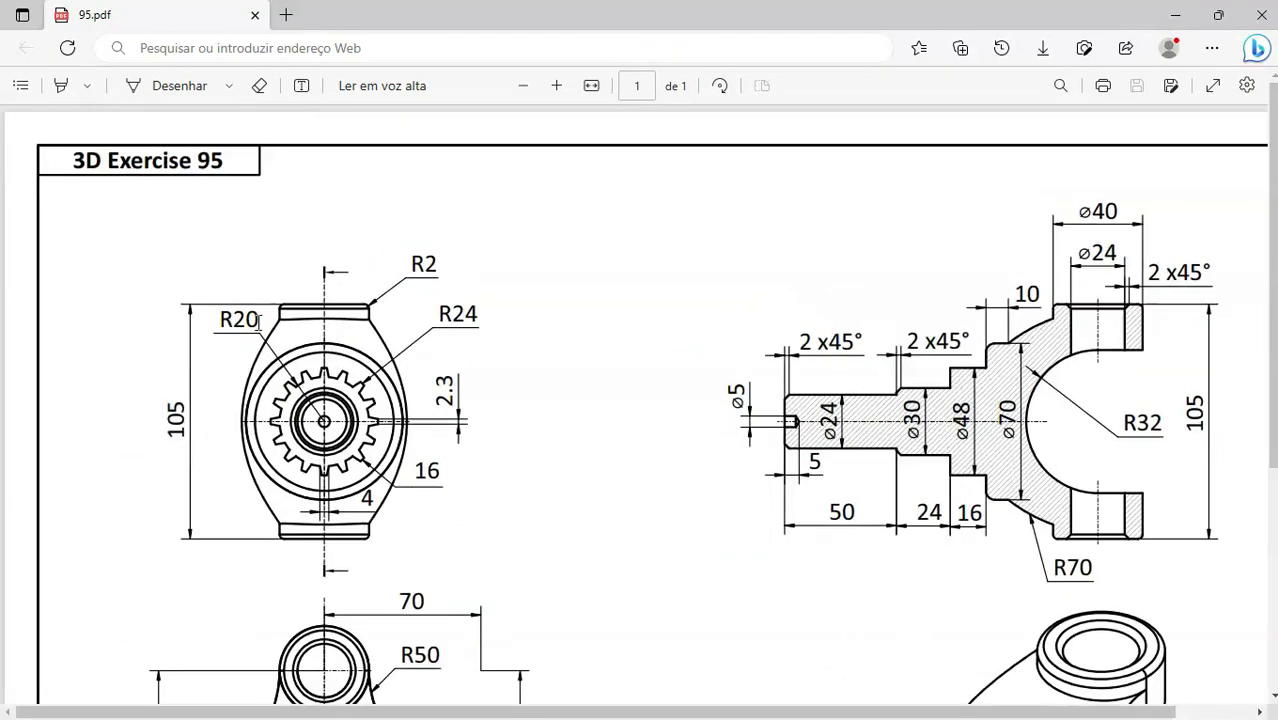
key(alt+Tab)
text(2)
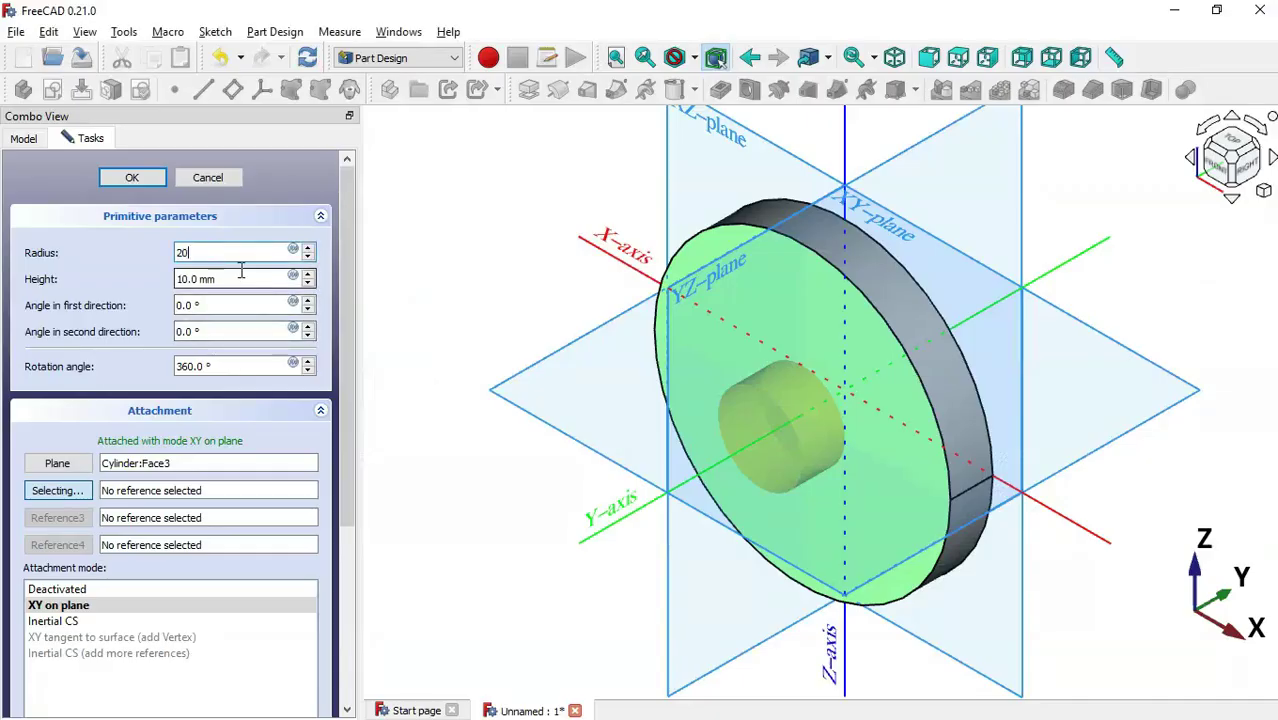
key(Tab)
key(alt+Tab)
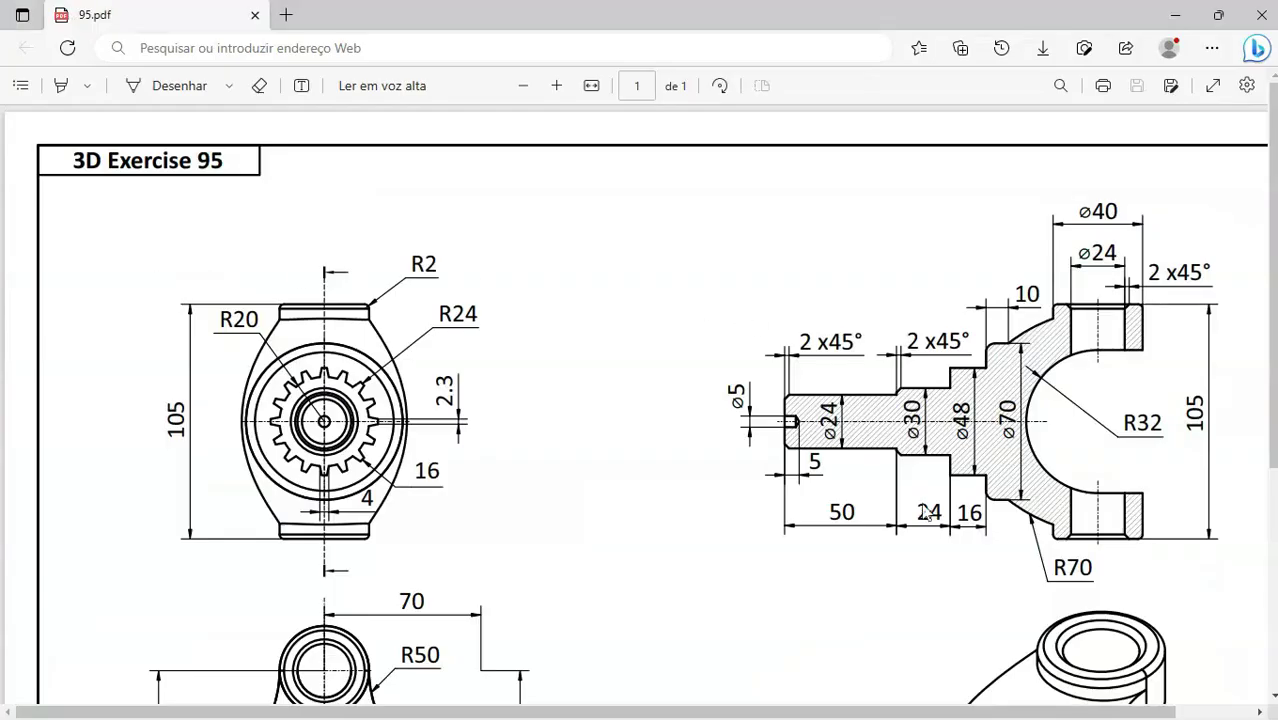
key(alt+Tab)
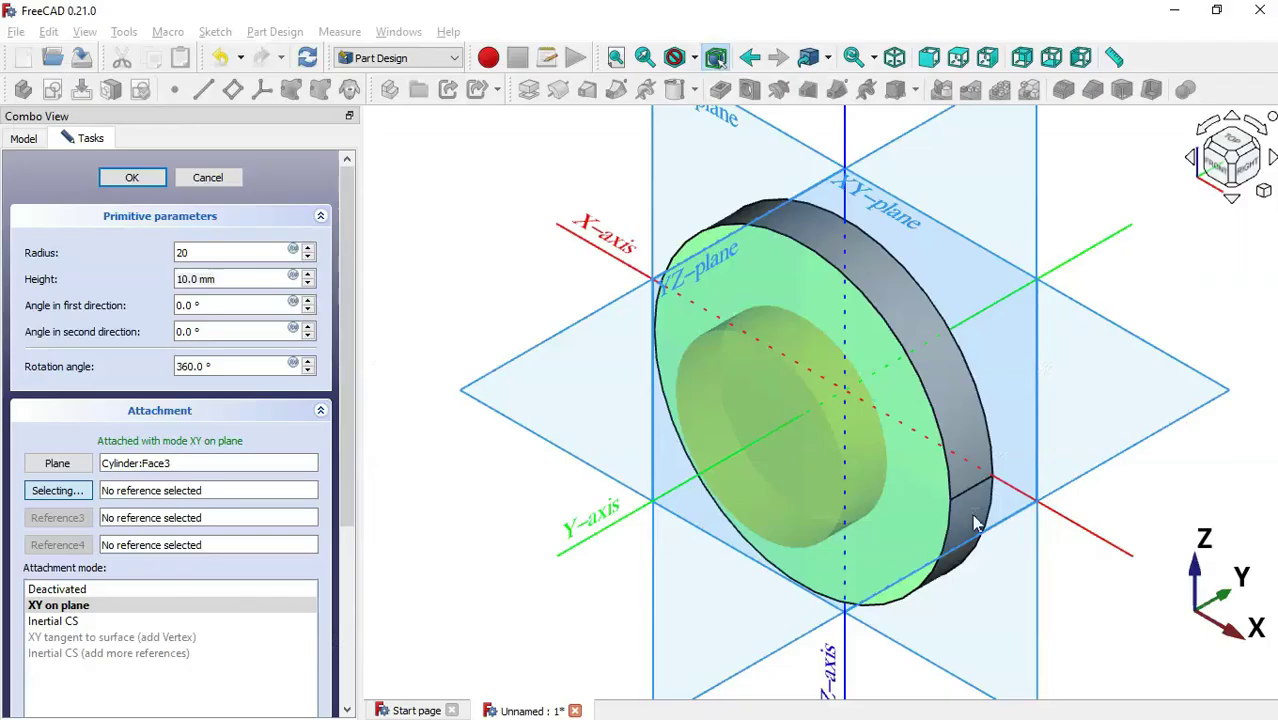
text(16)
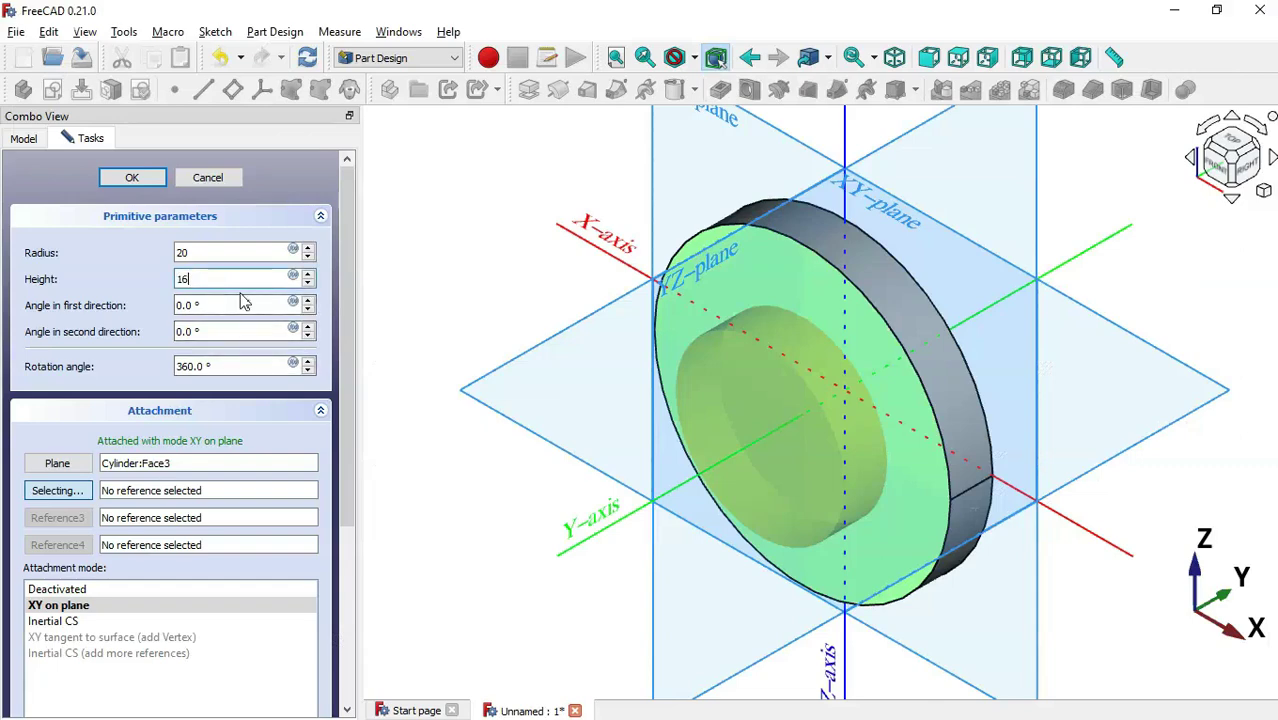
click(132, 177)
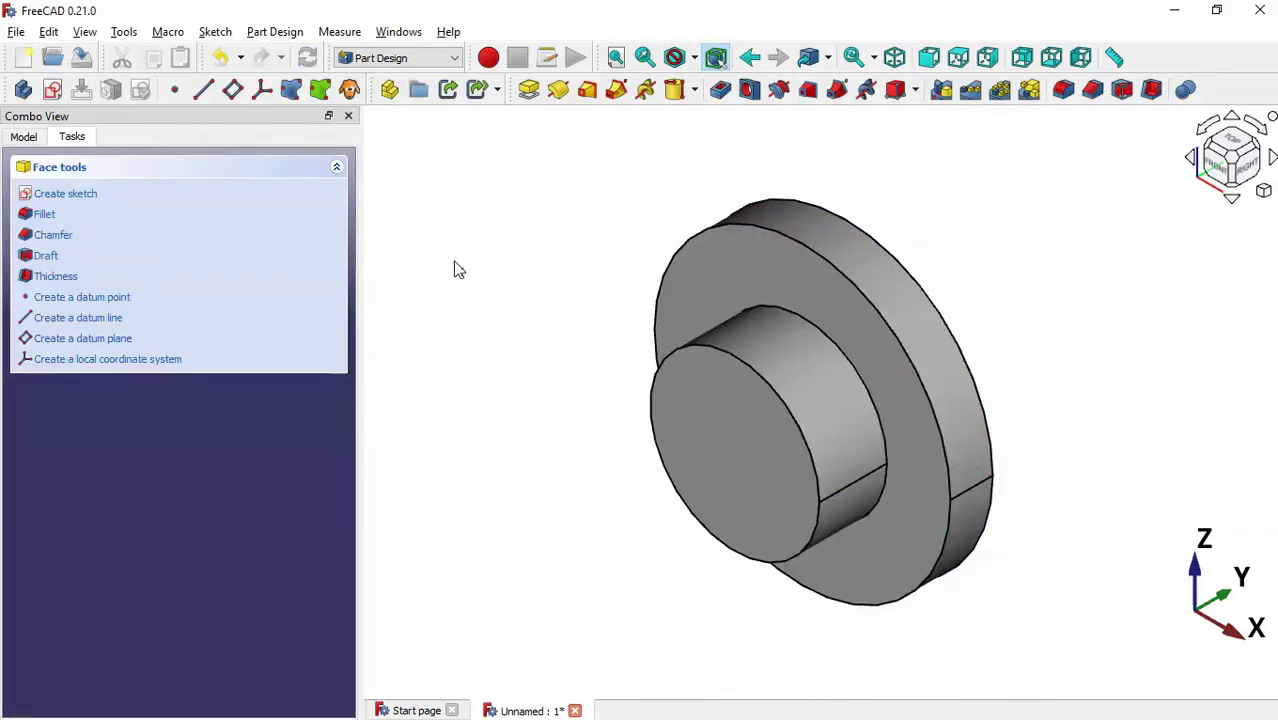
Review the shaft steps in the 95.pdf drawing, and start a third additive cylinder attached to the front face of the 16 mm cylinder.
key(alt+Tab)
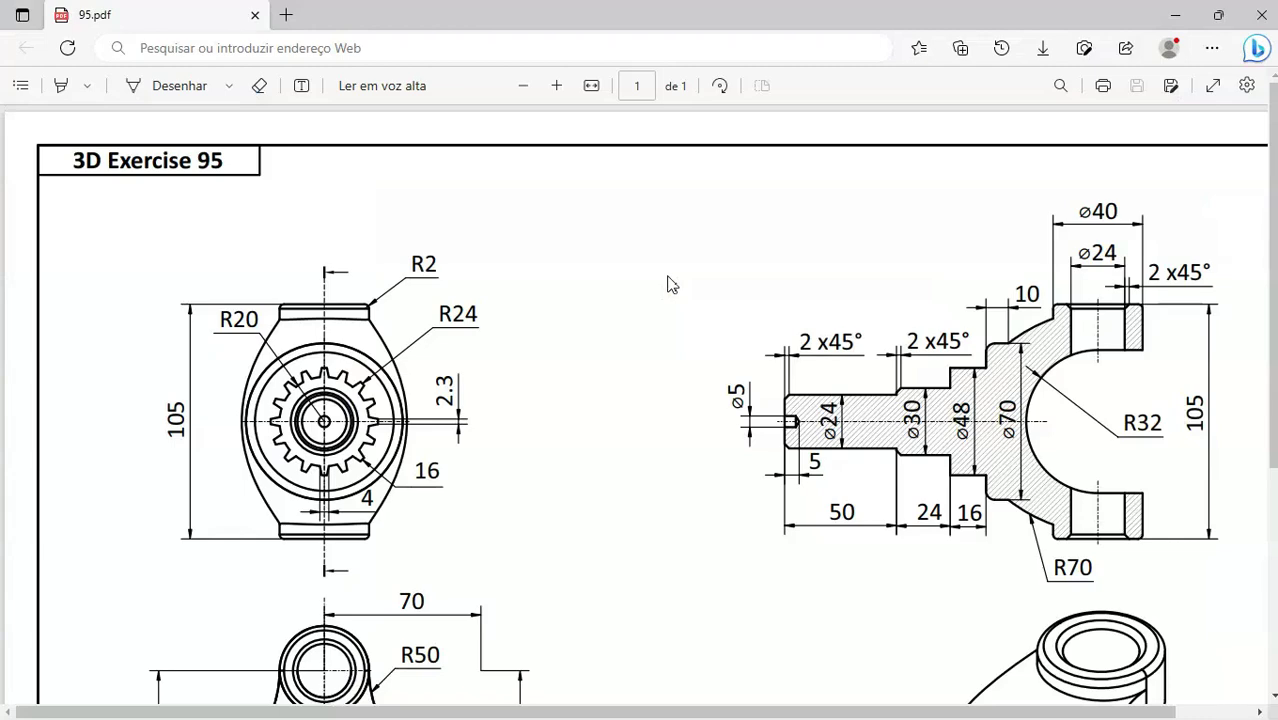
scroll(685, 320, down, 3)
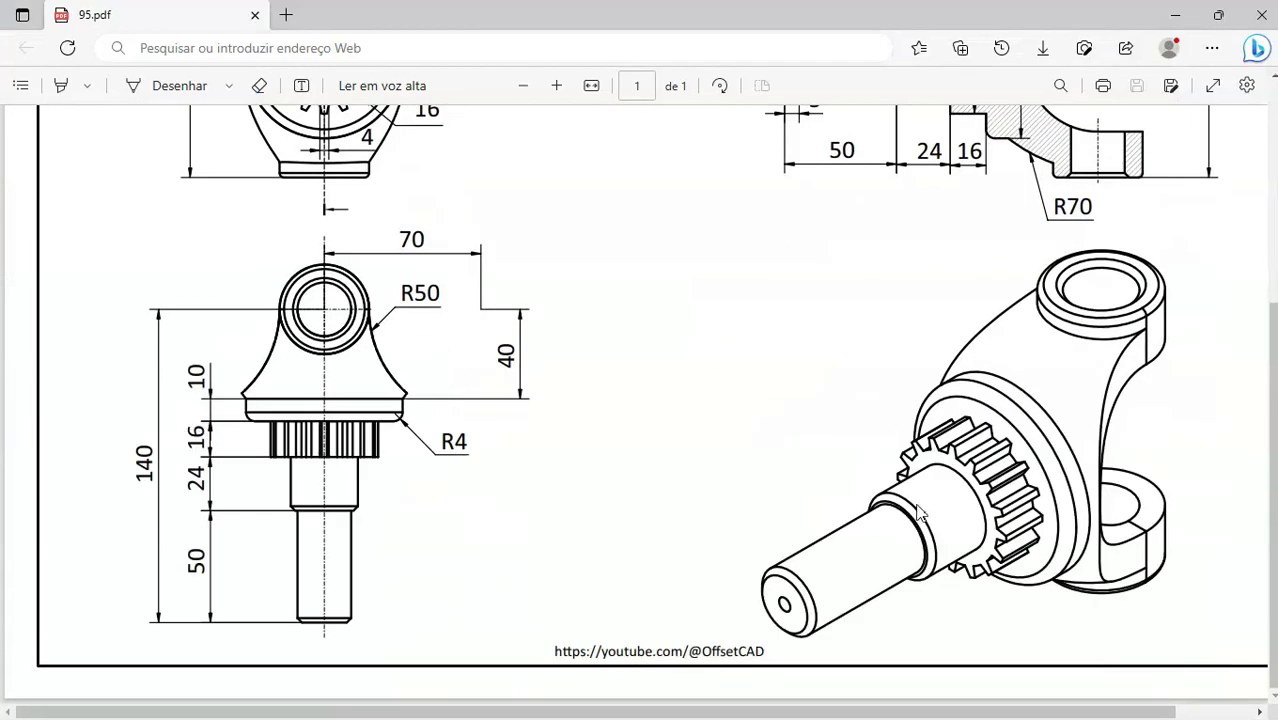
scroll(940, 510, up, 3)
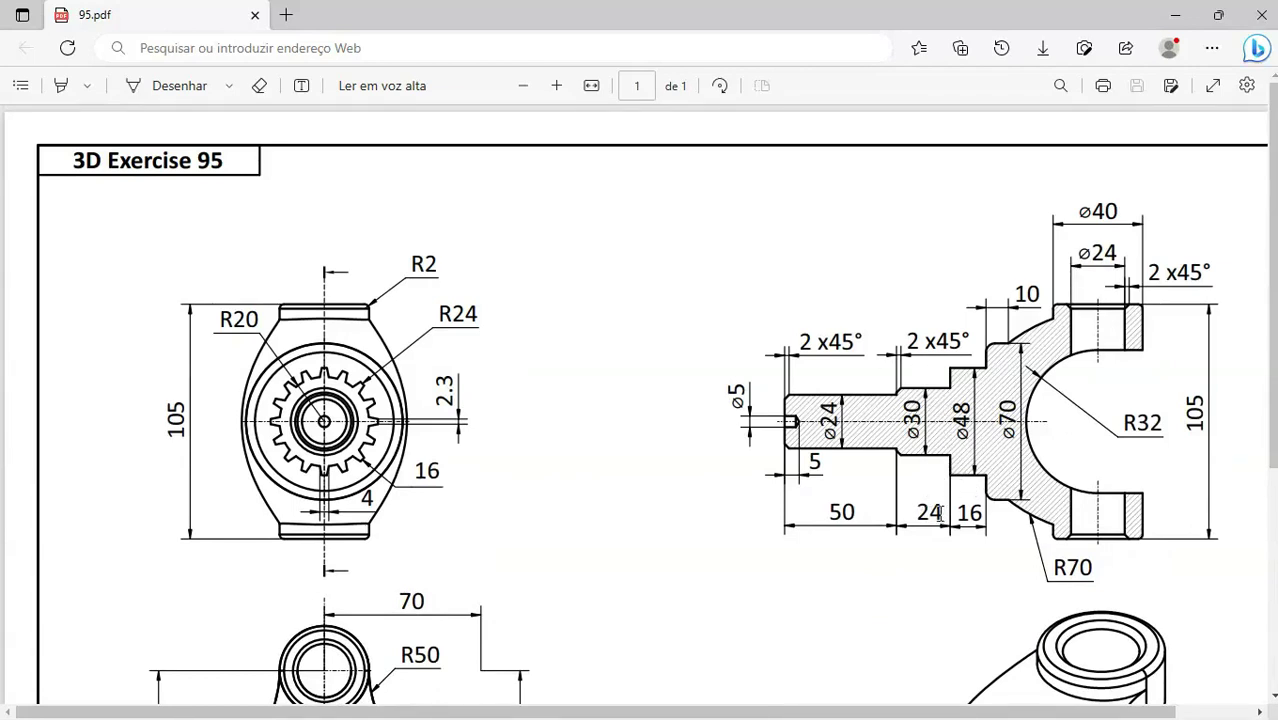
key(alt+Tab)
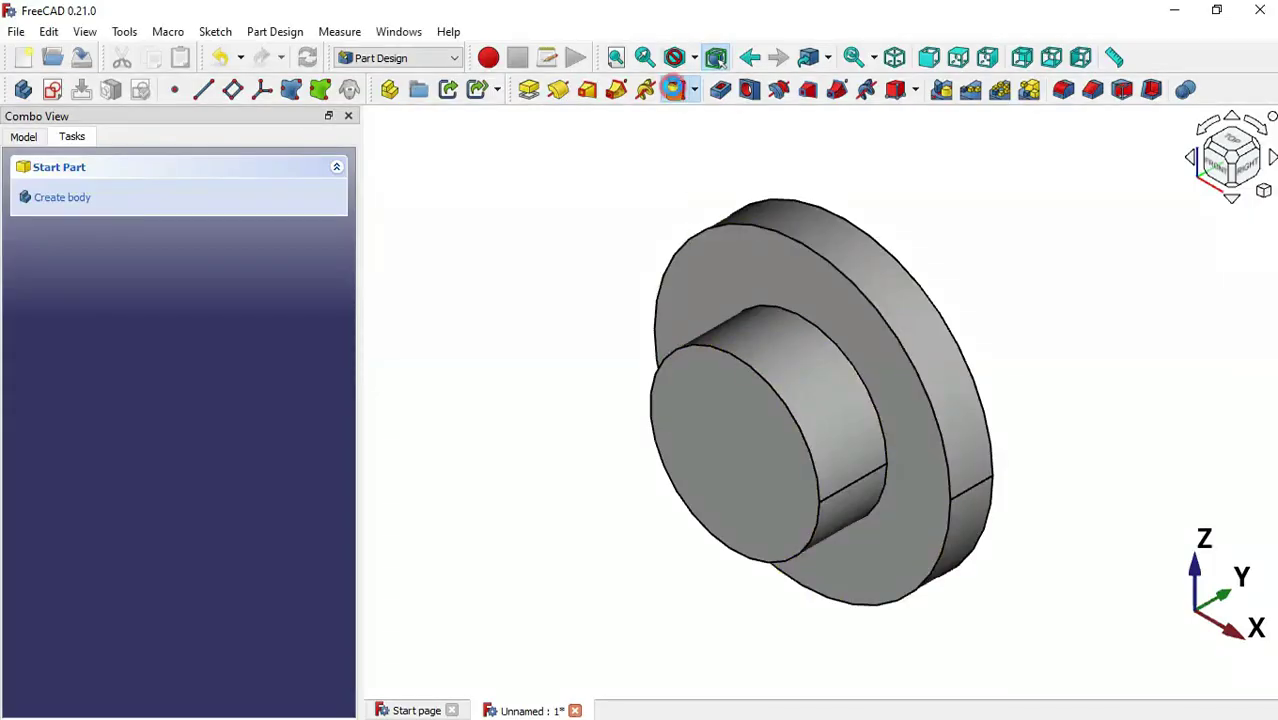
click(675, 90)
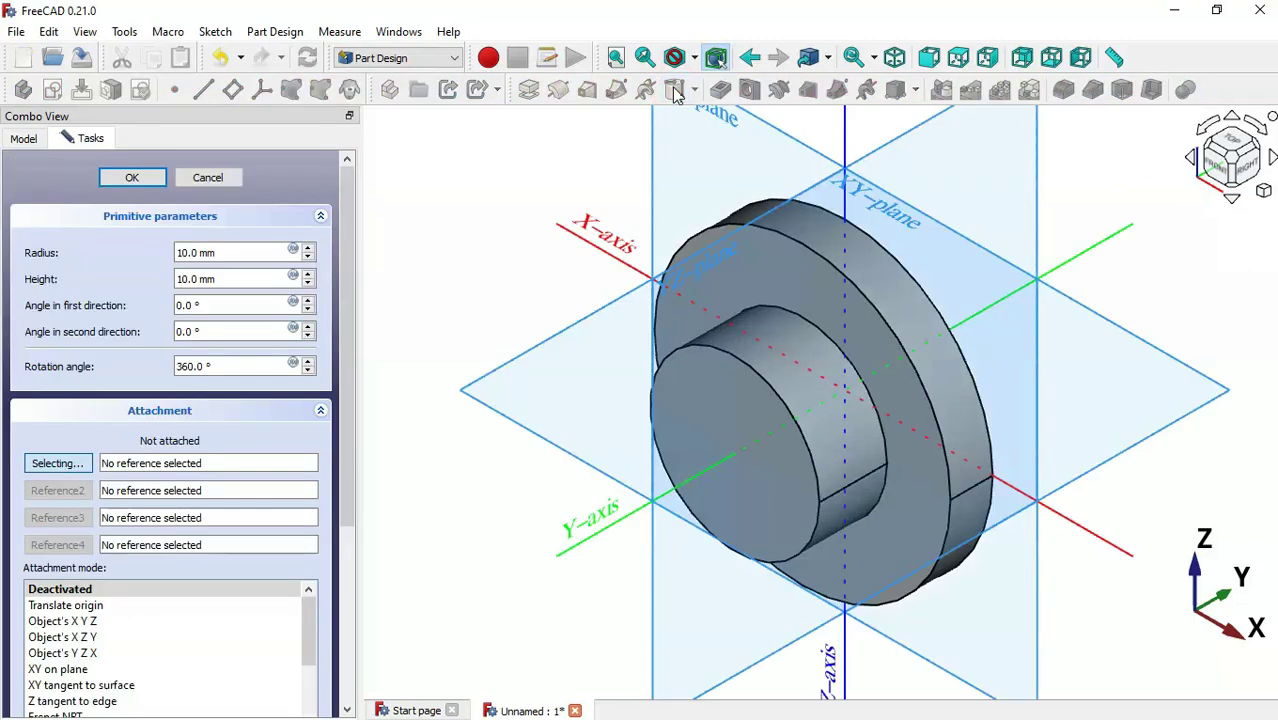
click(706, 400)
Create the third cylinder with a radius of 15 mm and a height of 24 mm, following the drawing.
click(253, 252)
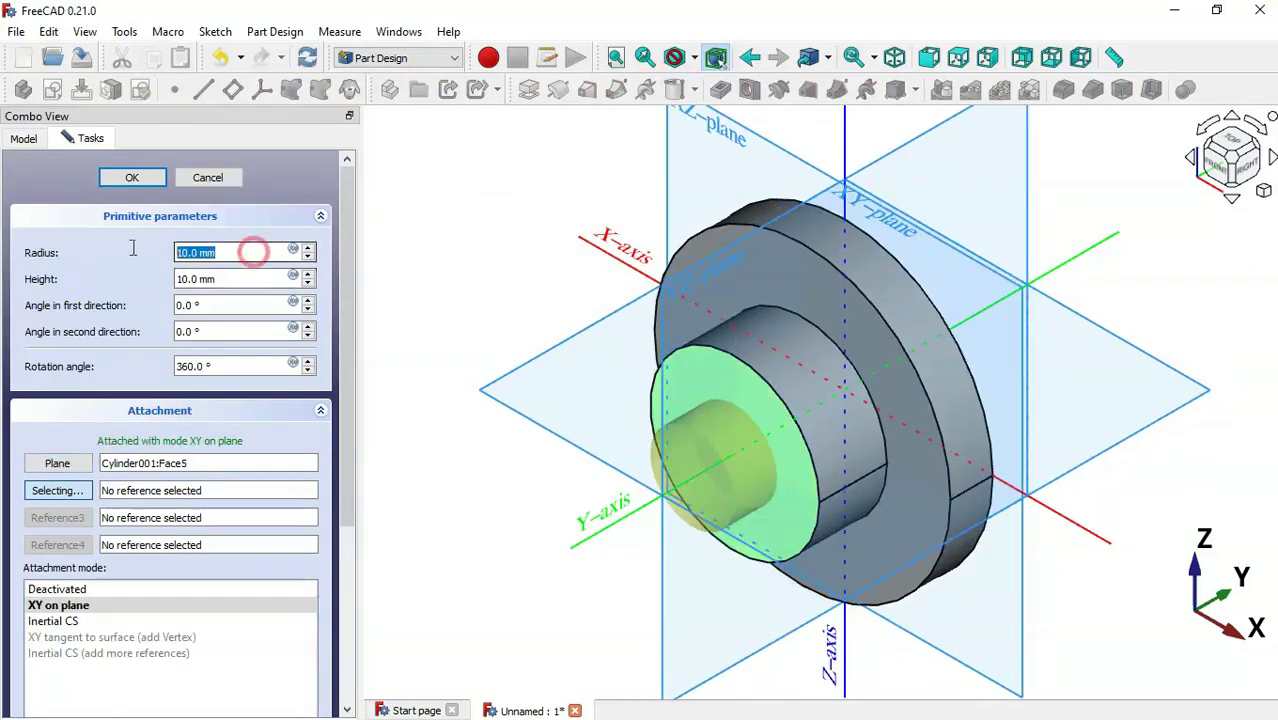
key(alt+Tab)
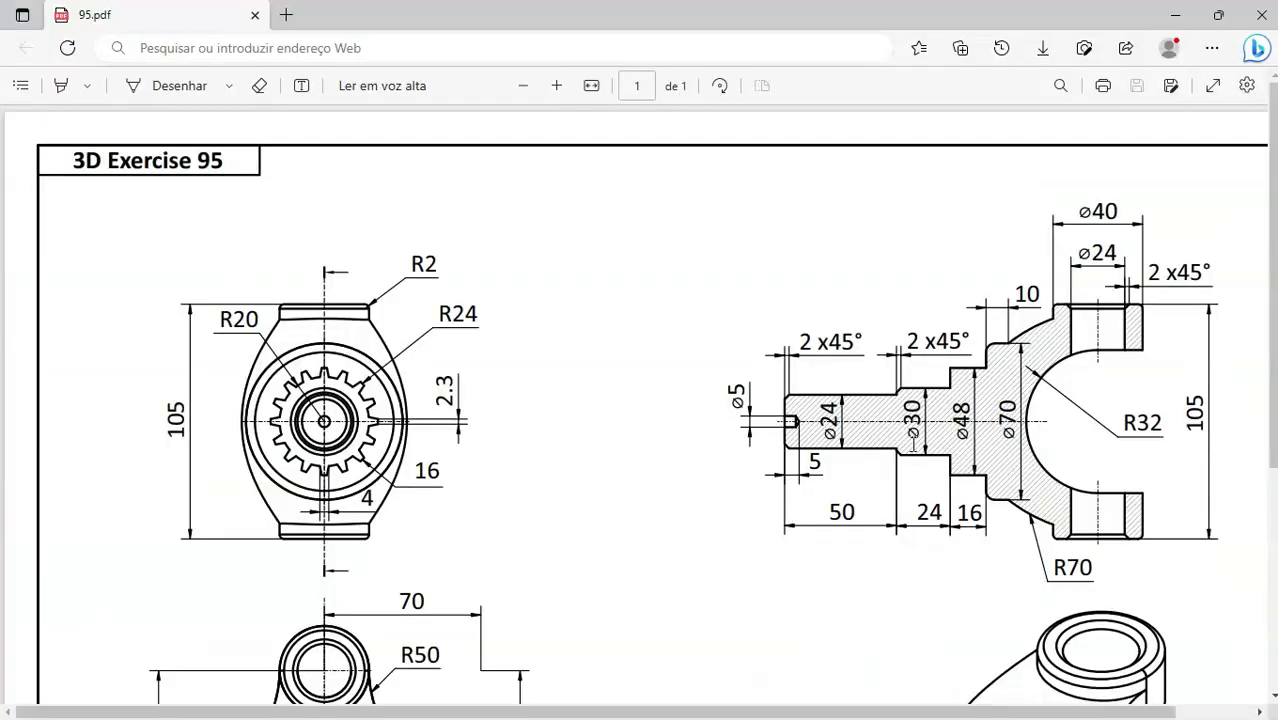
key(alt+Tab)
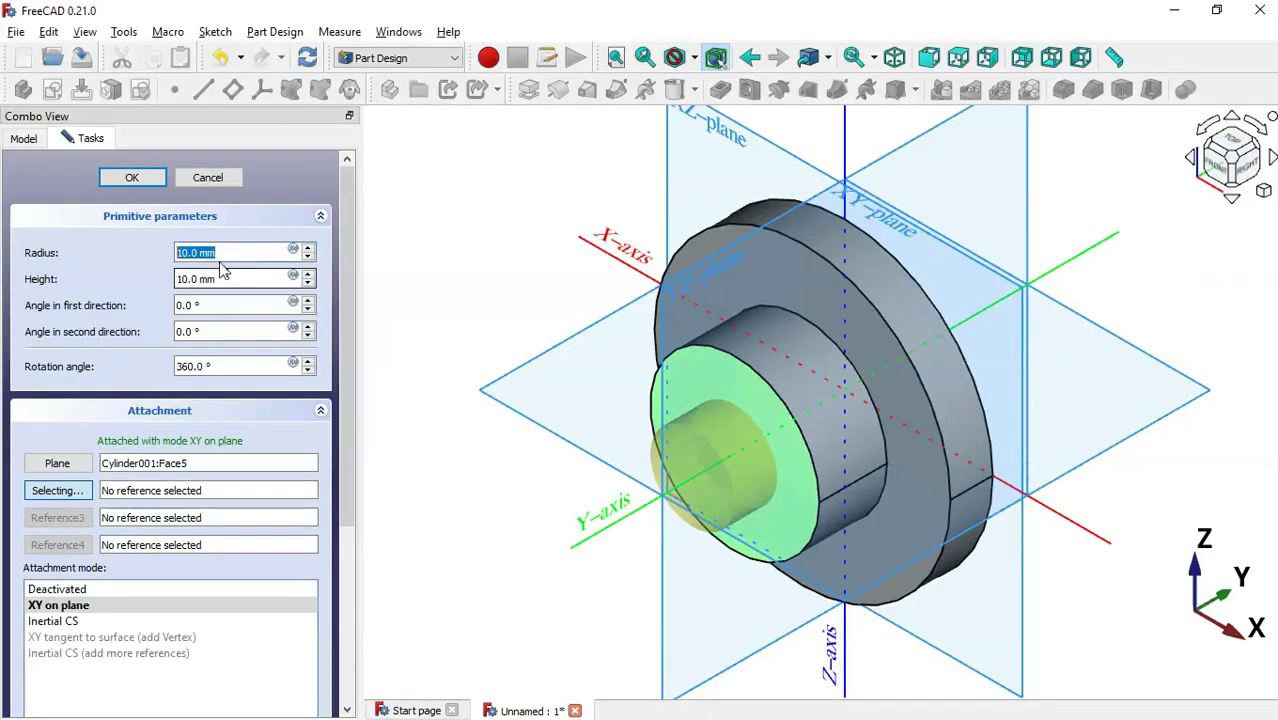
text(15)
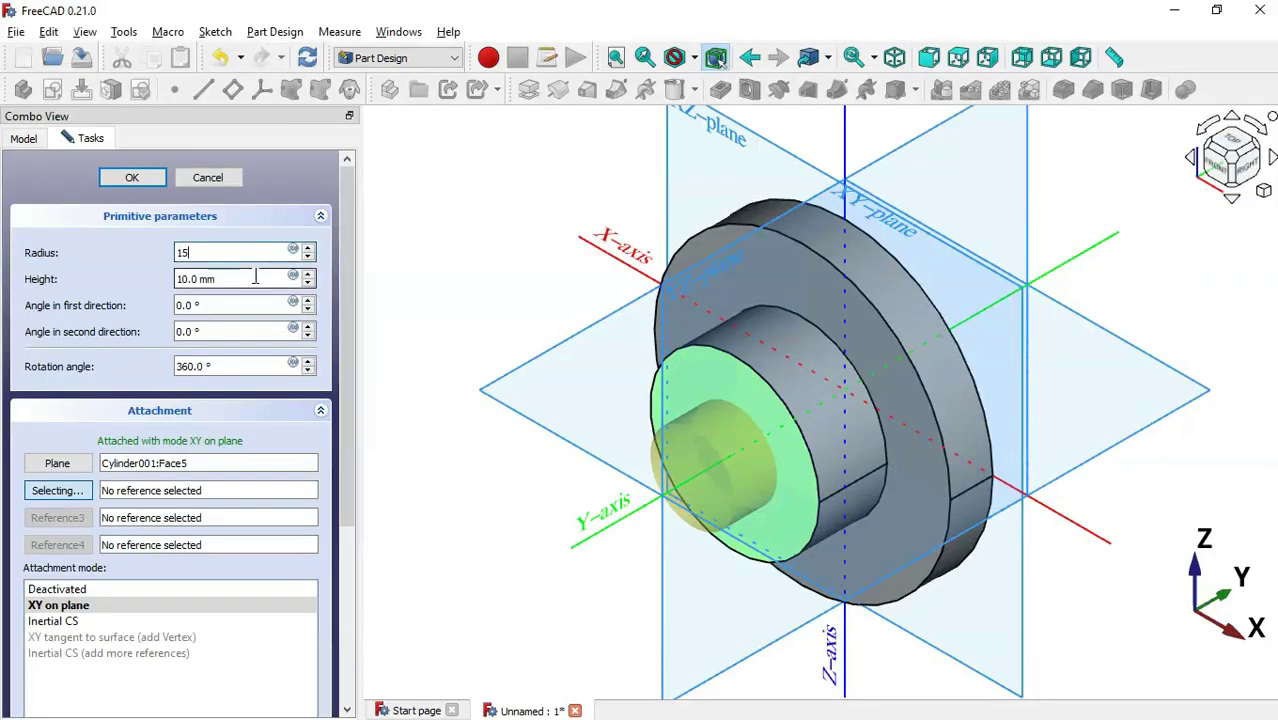
key(Tab)
text(24)
key(alt+Tab)
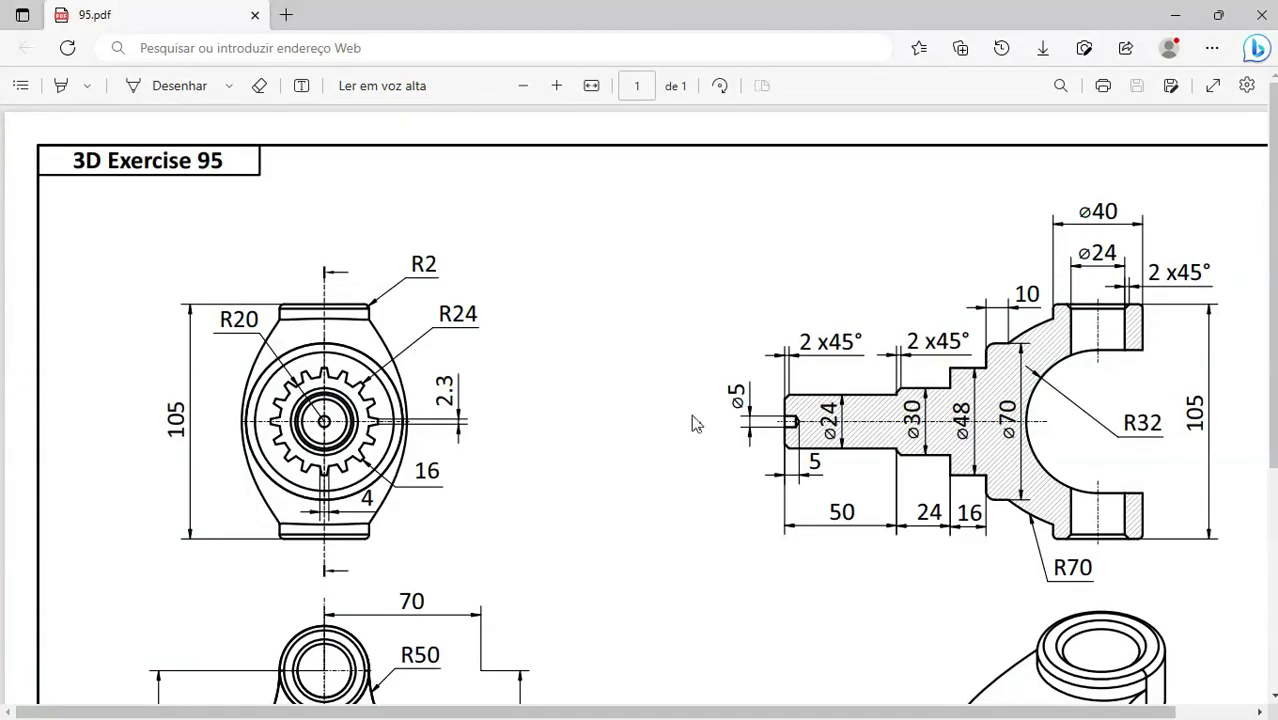
key(alt+Tab)
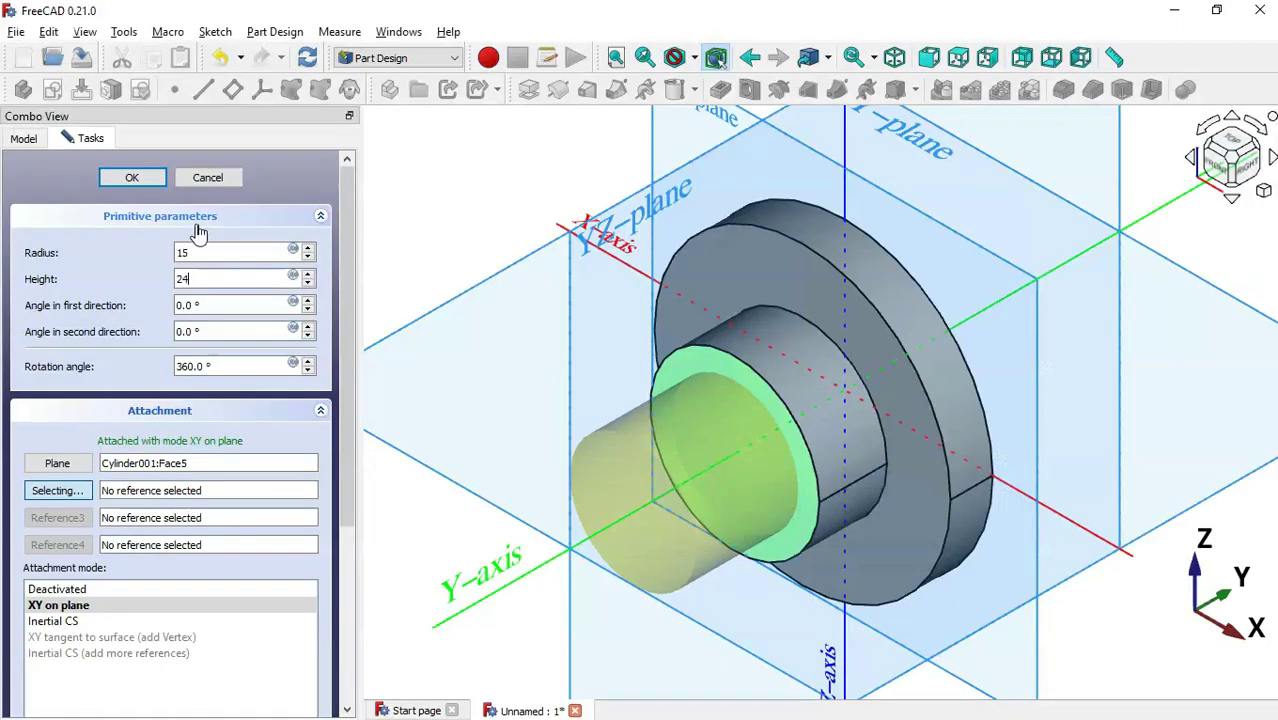
click(133, 178)
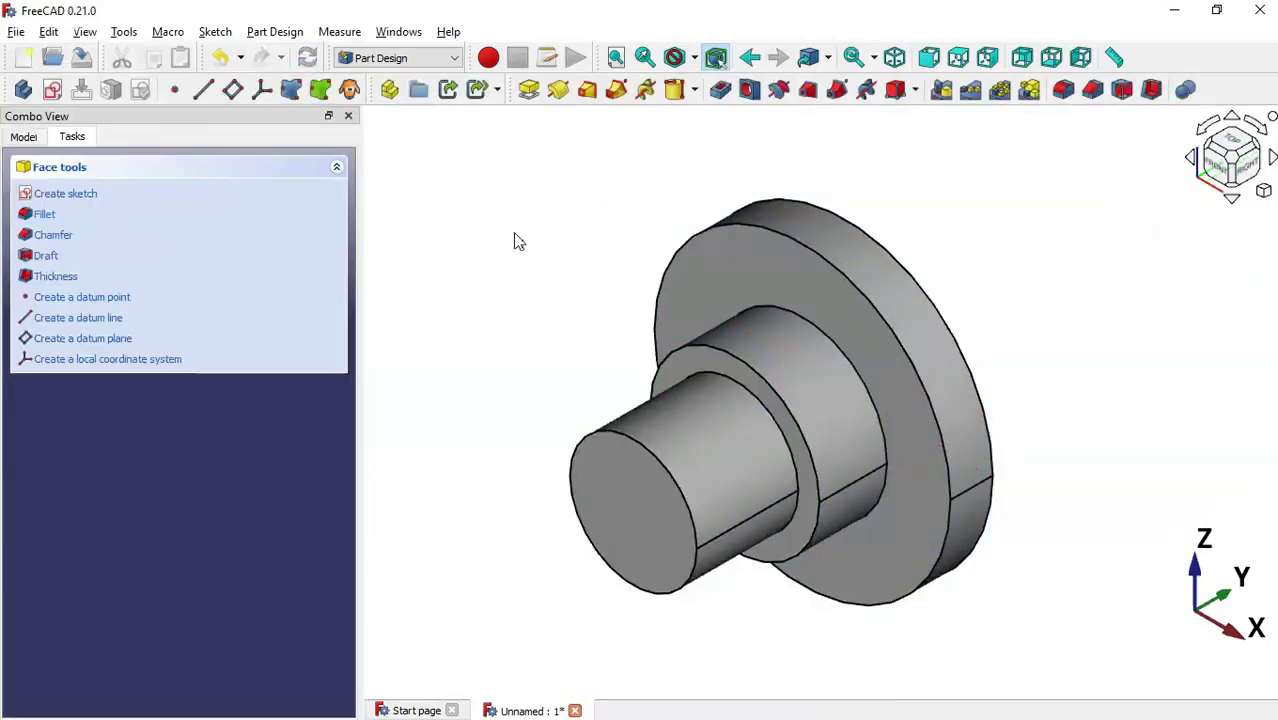
click(515, 238)
Review the end section of the shaft in the drawing, and start a fourth additive cylinder attached to the third cylinder's front face.
key(alt+Tab)
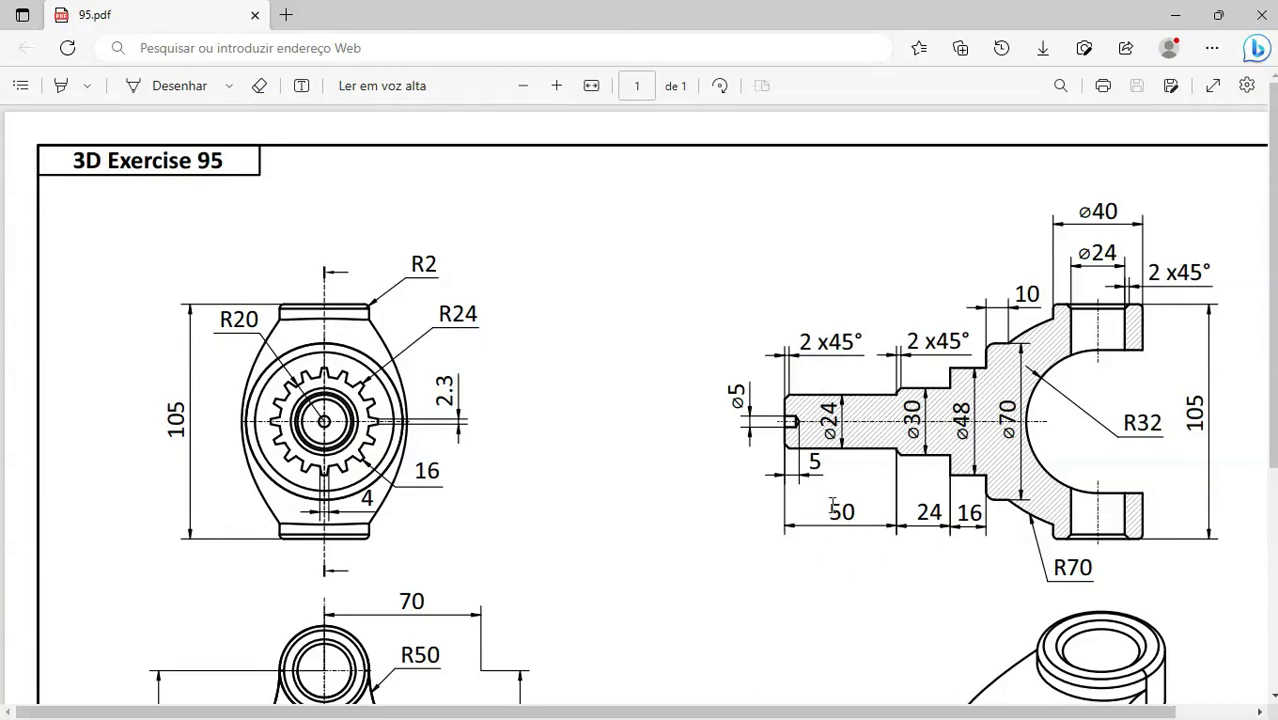
scroll(843, 445, down, 3)
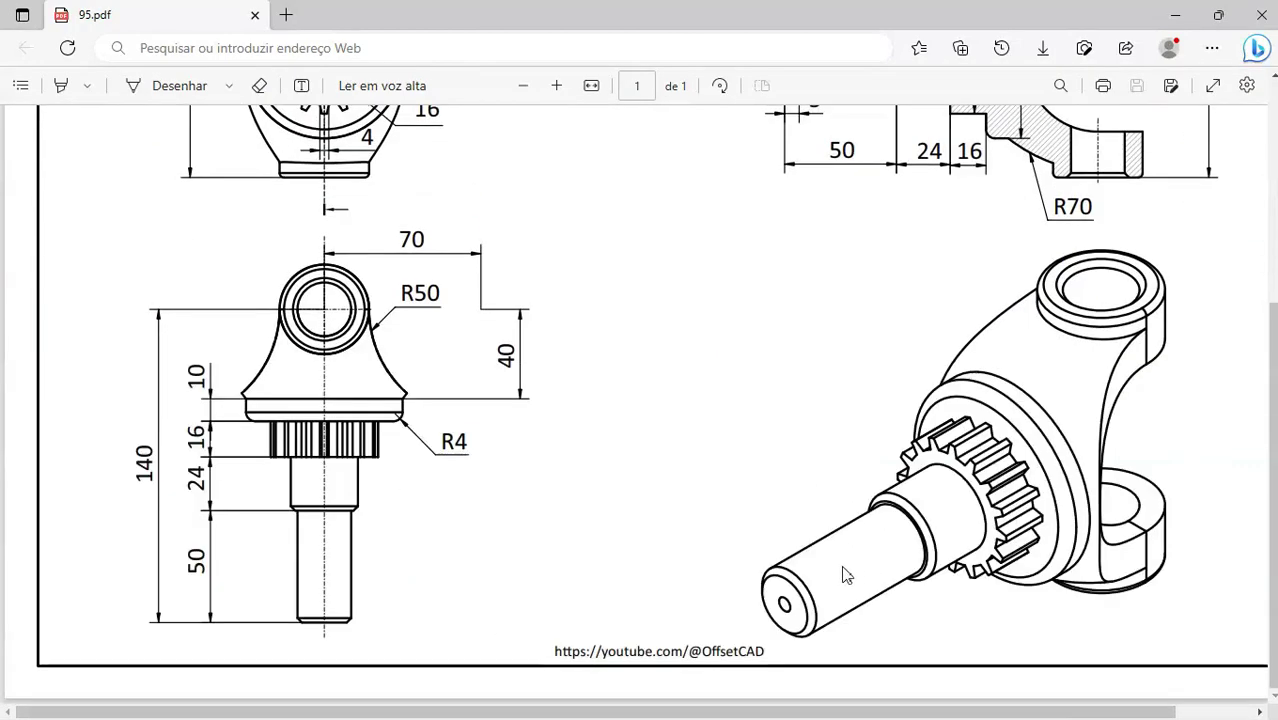
scroll(845, 575, up, 4)
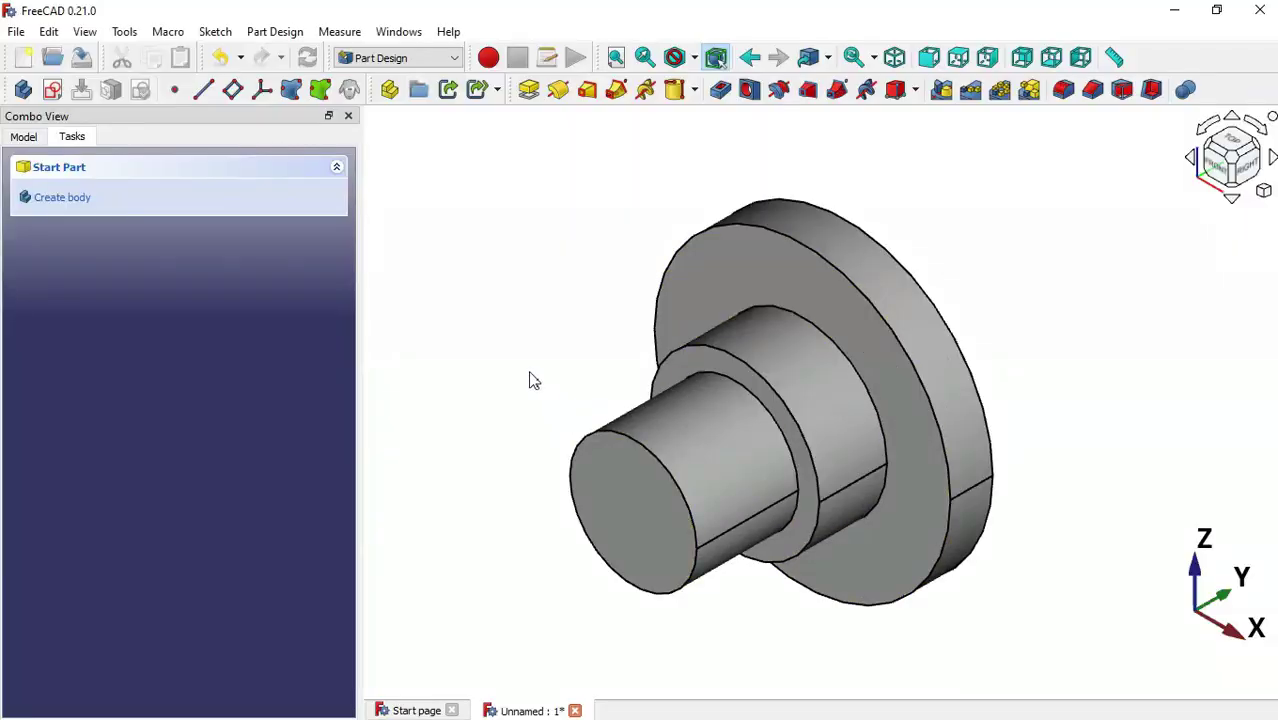
click(530, 378)
click(676, 97)
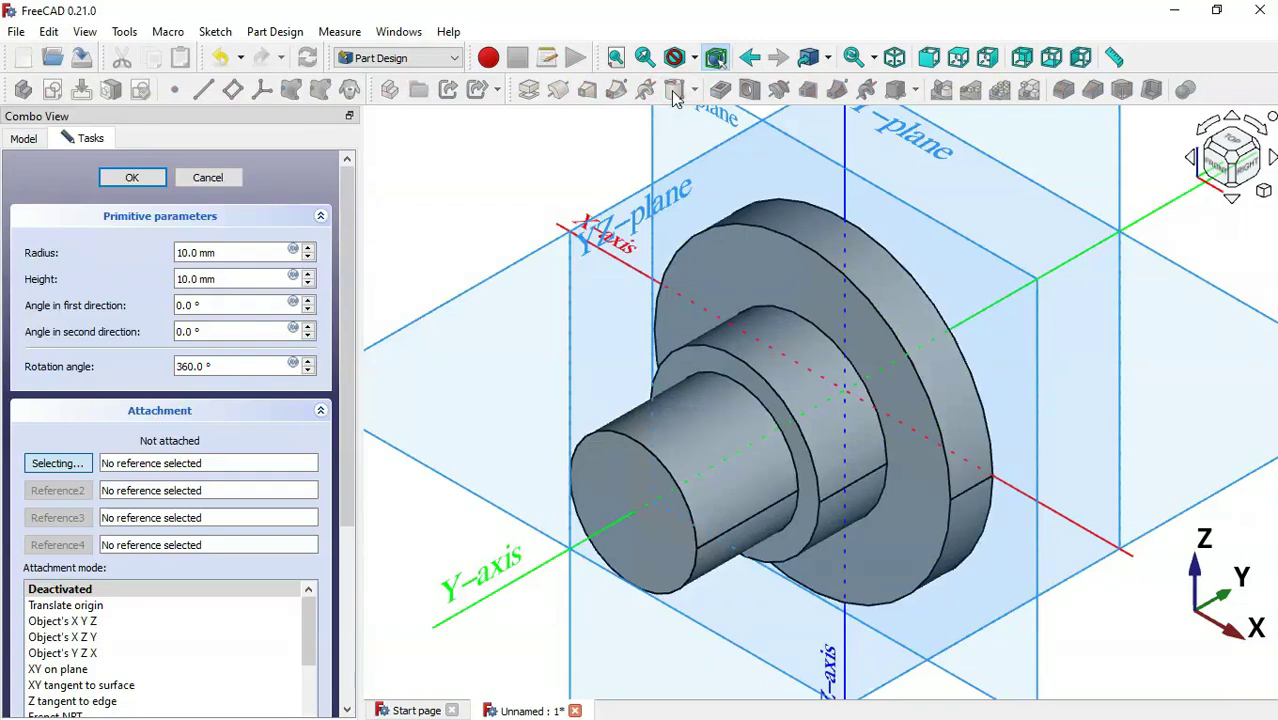
click(612, 453)
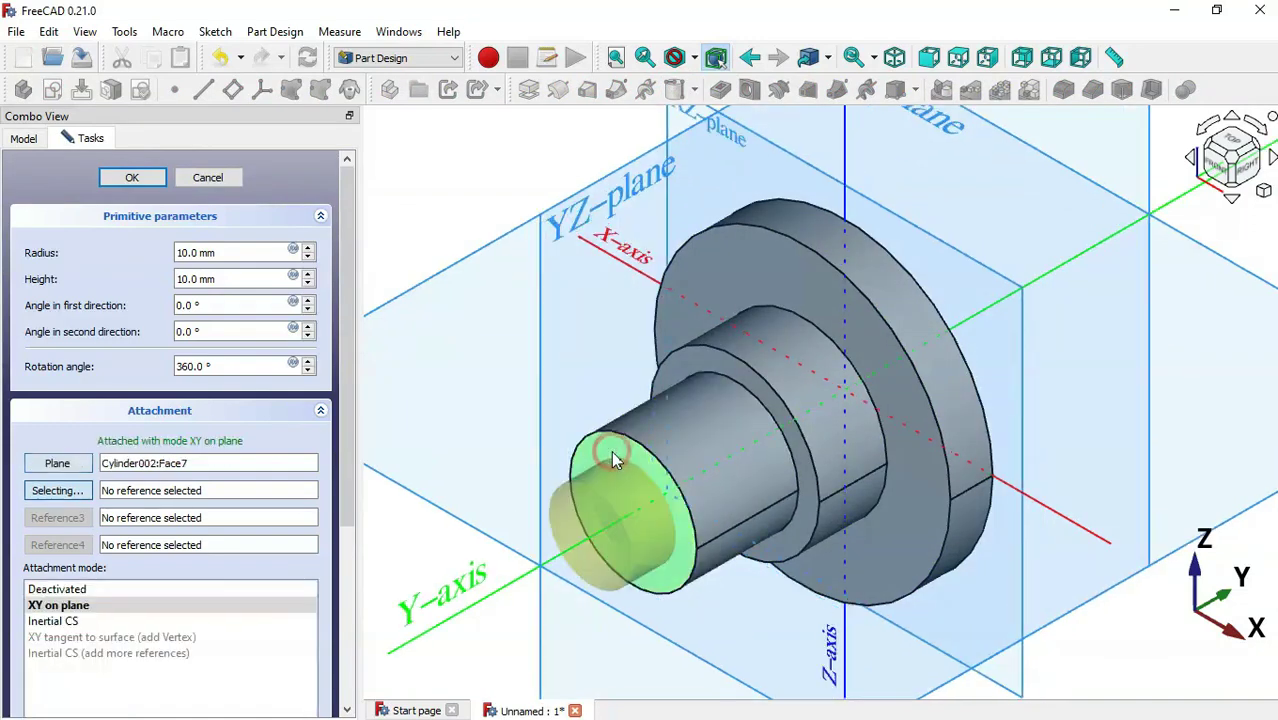
Create the fourth cylinder with a radius of 12 mm and a height of 50 mm, following the drawing.
click(245, 253)
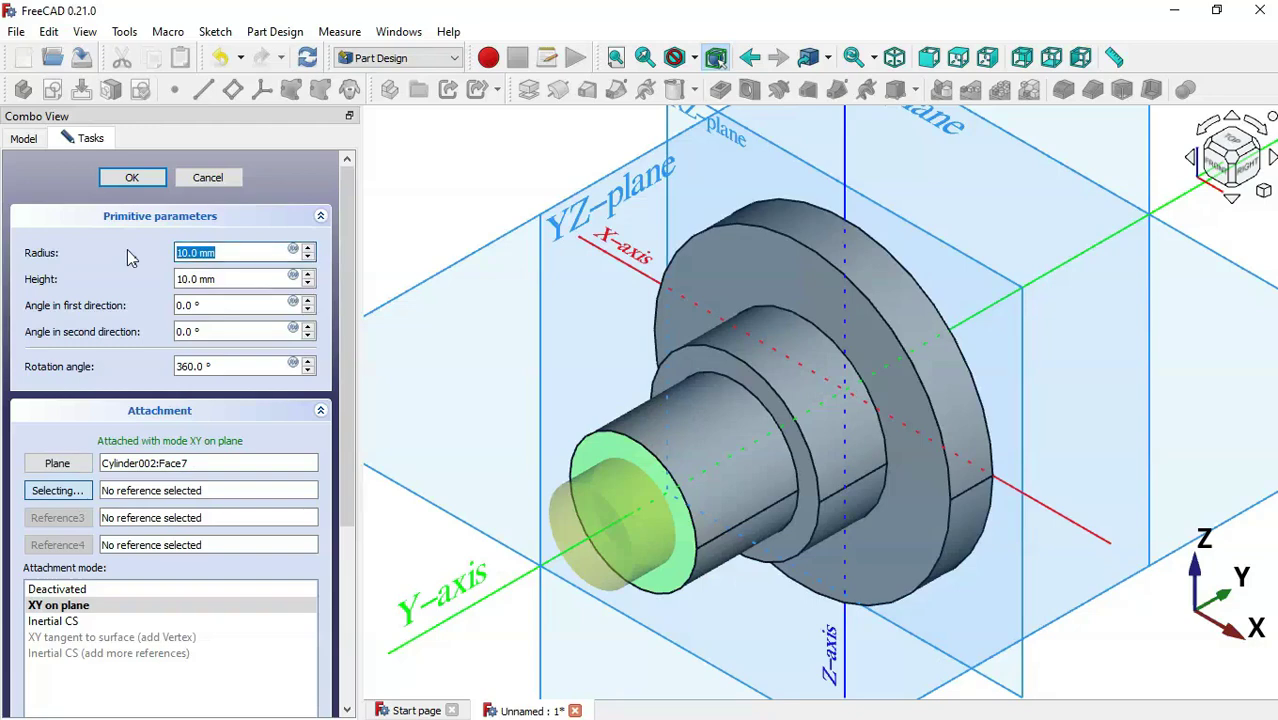
text(12)
key(Tab)
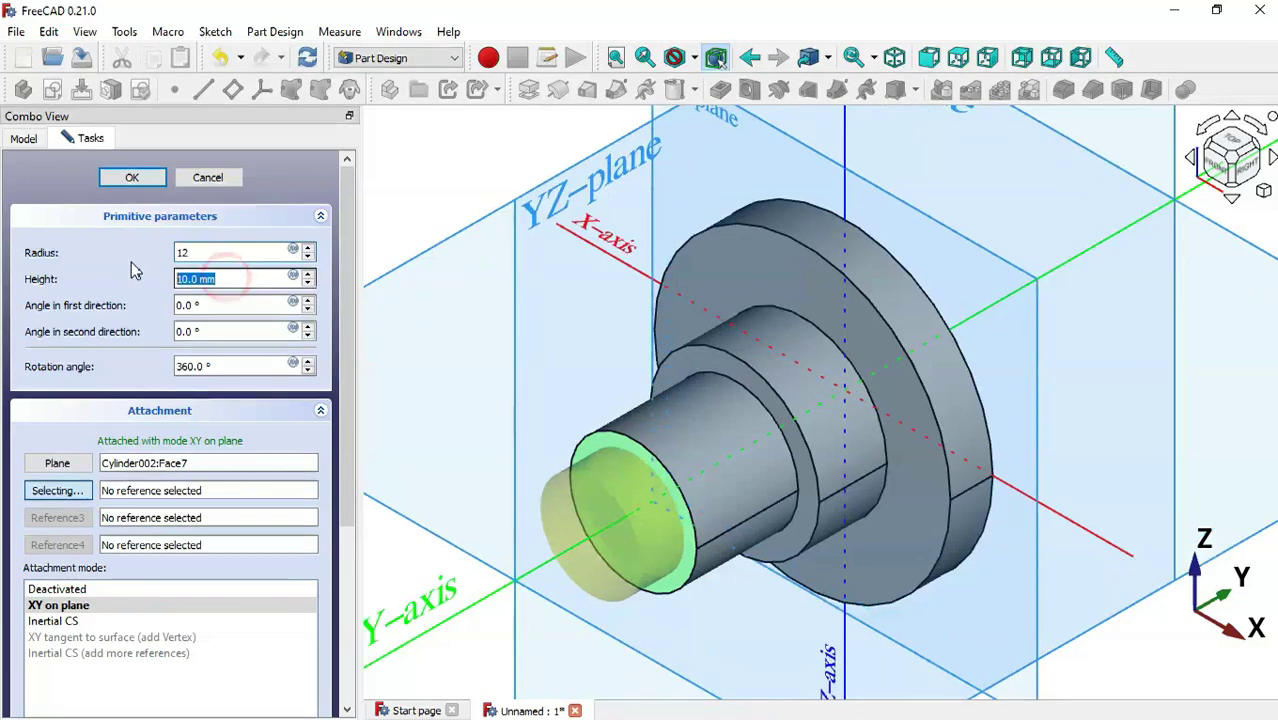
key(alt+Tab)
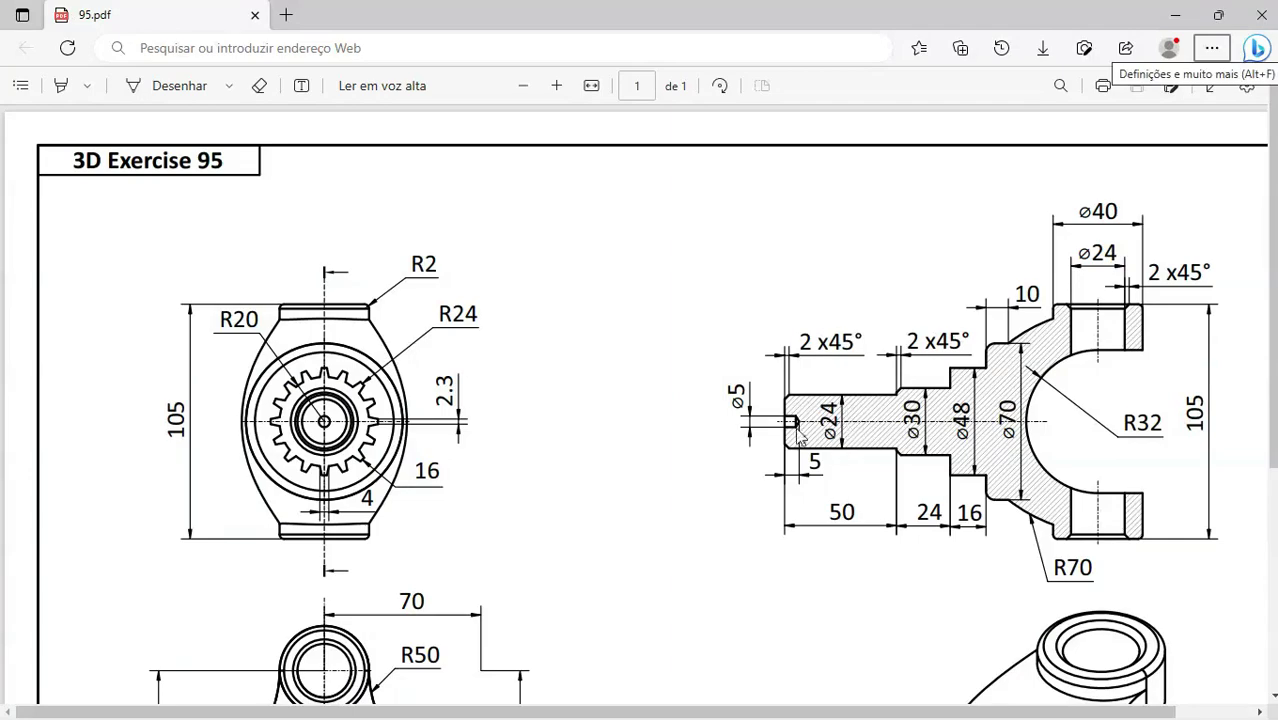
key(alt+Tab)
text(50)
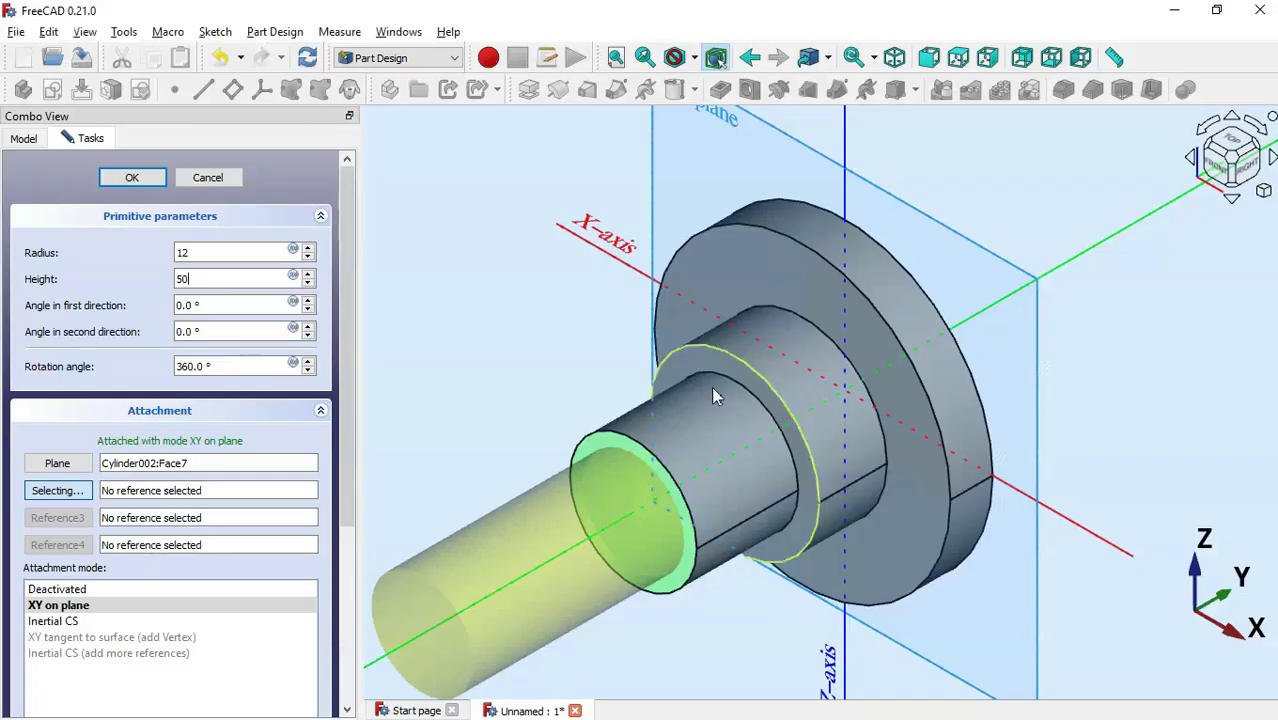
click(133, 178)
click(490, 254)
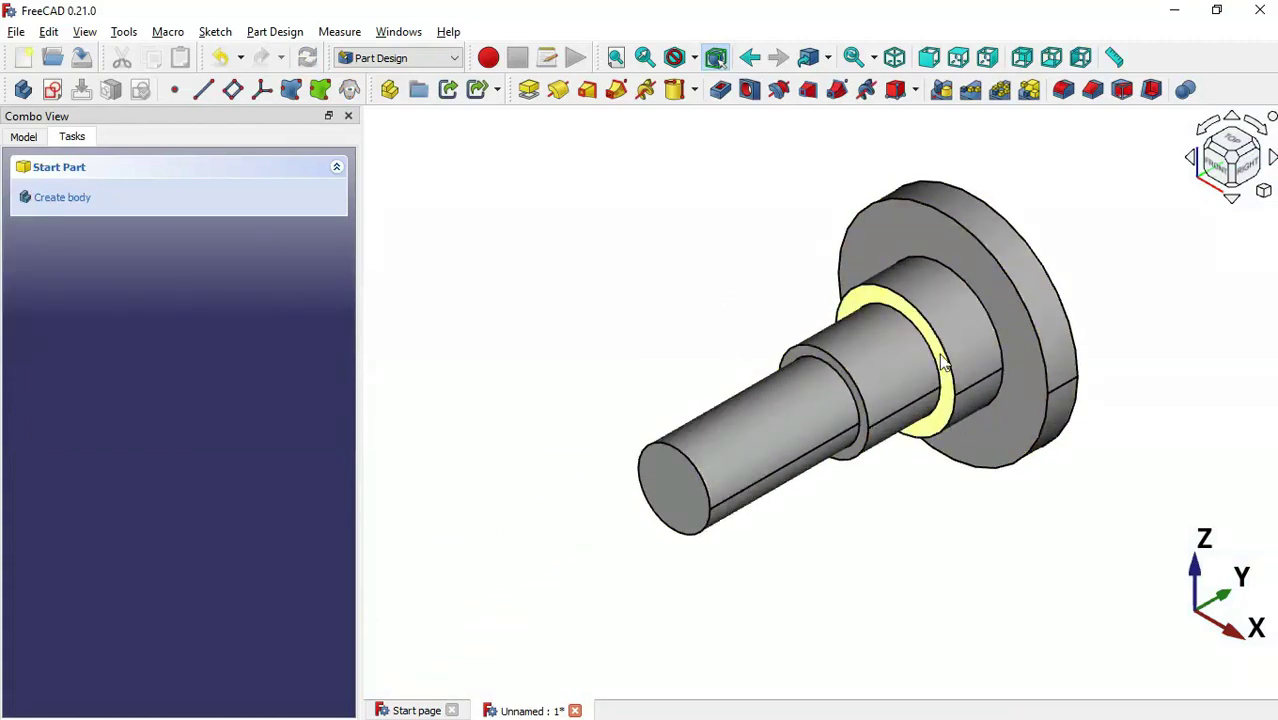
Review the yoke fork in the drawing's views, and create a new sketch on the YZ plane.
key(alt+Tab)
scroll(545, 513, down, 1)
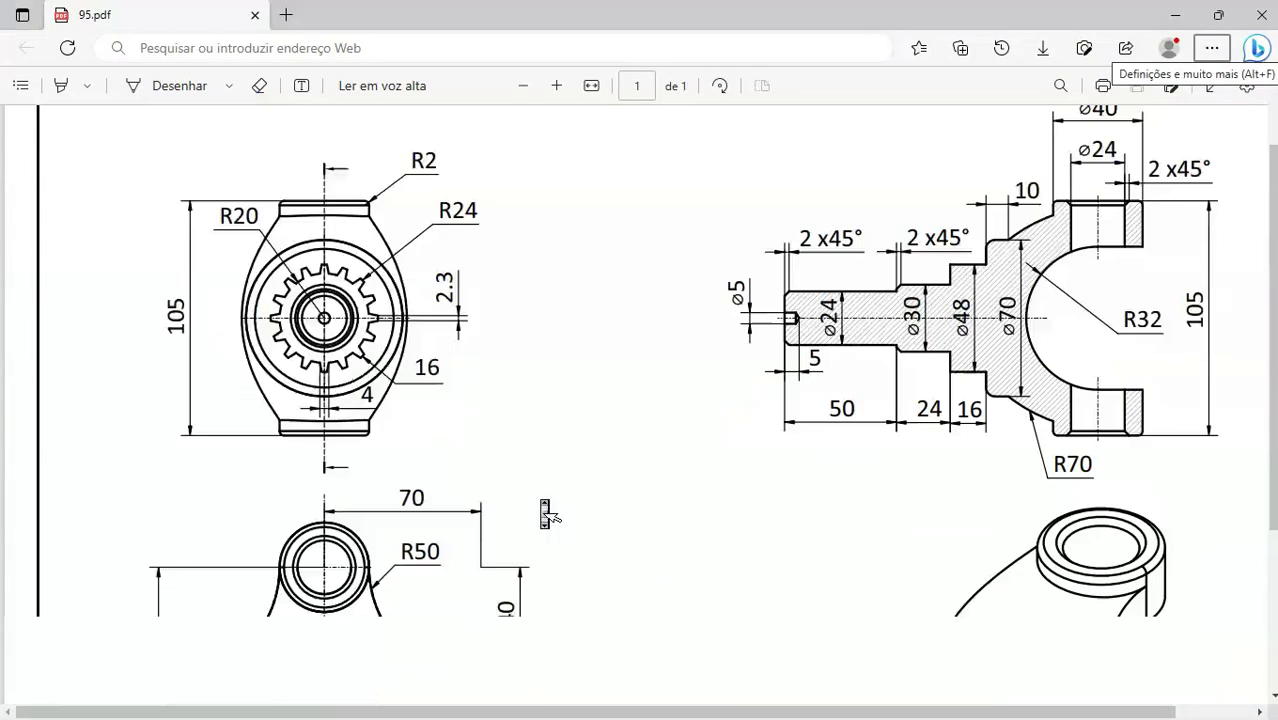
scroll(545, 513, down, 3)
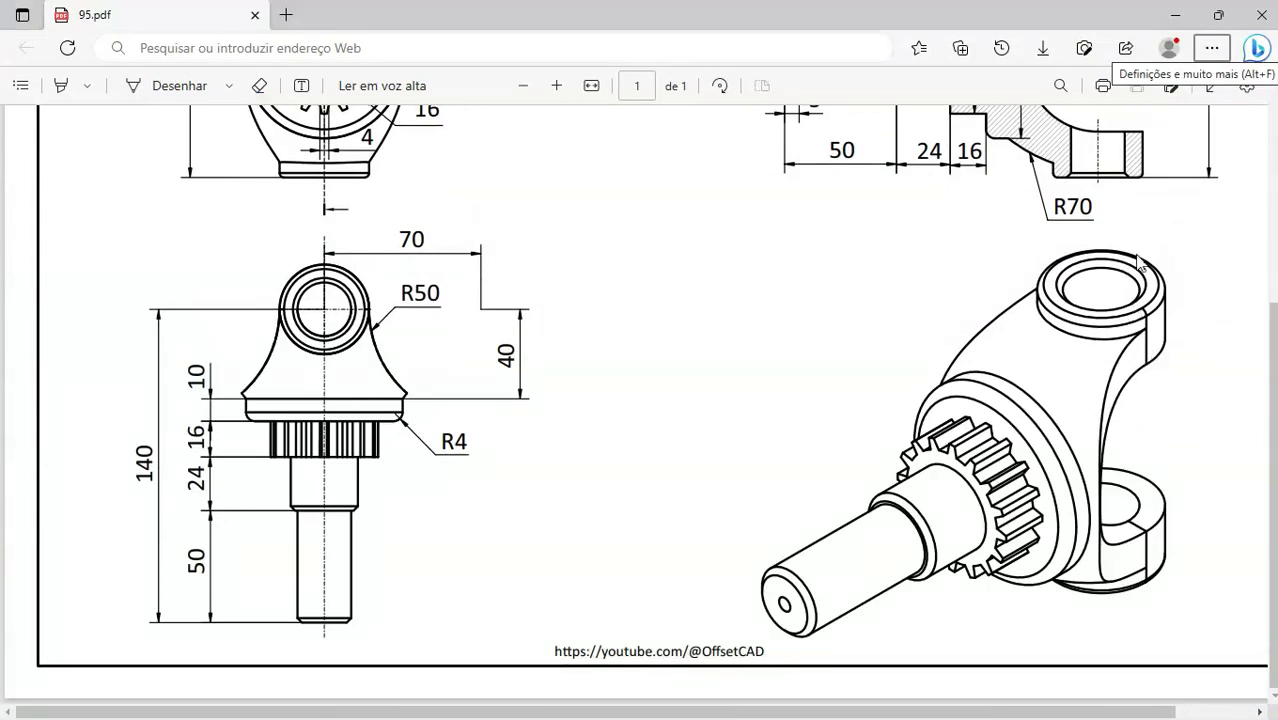
scroll(918, 388, up, 3)
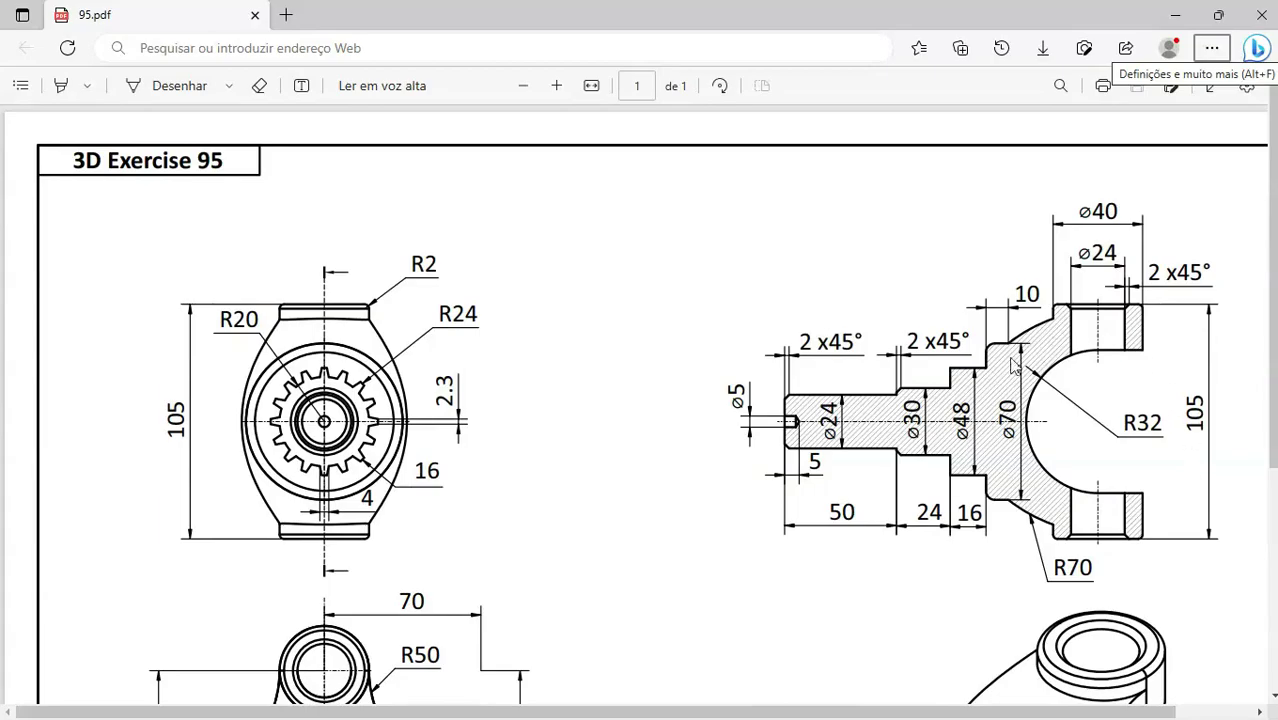
key(alt+Tab)
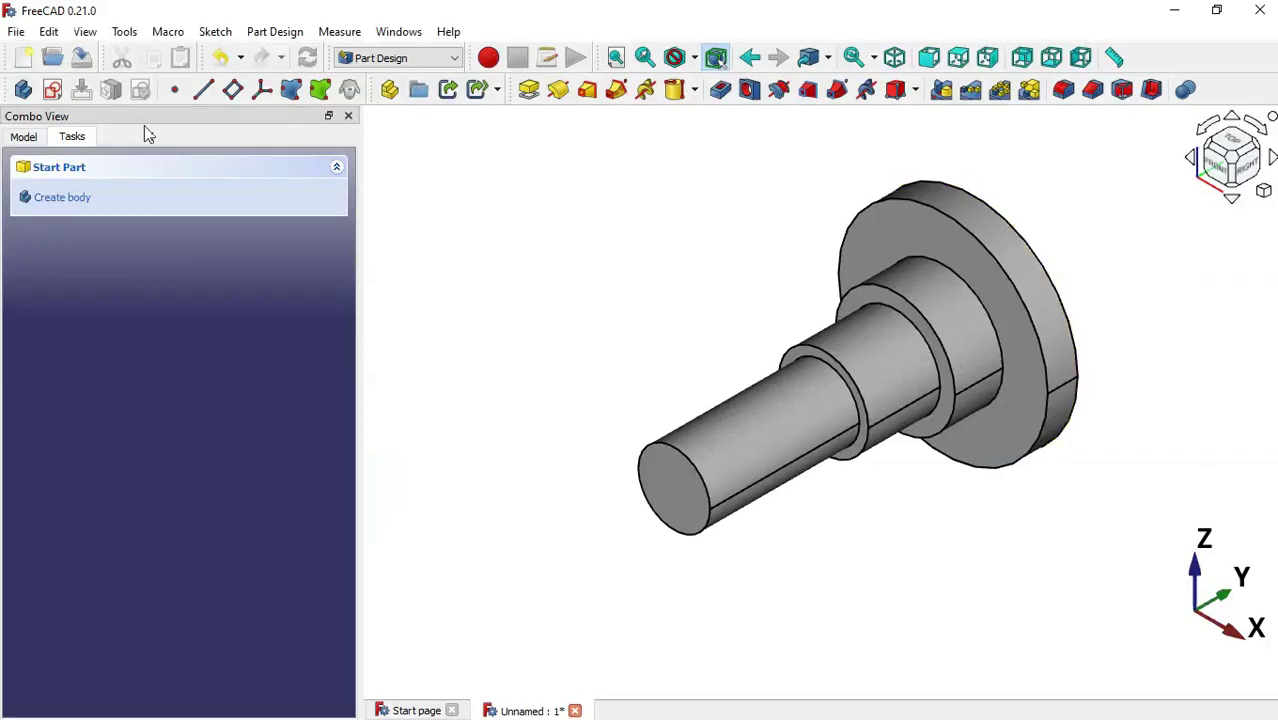
click(51, 91)
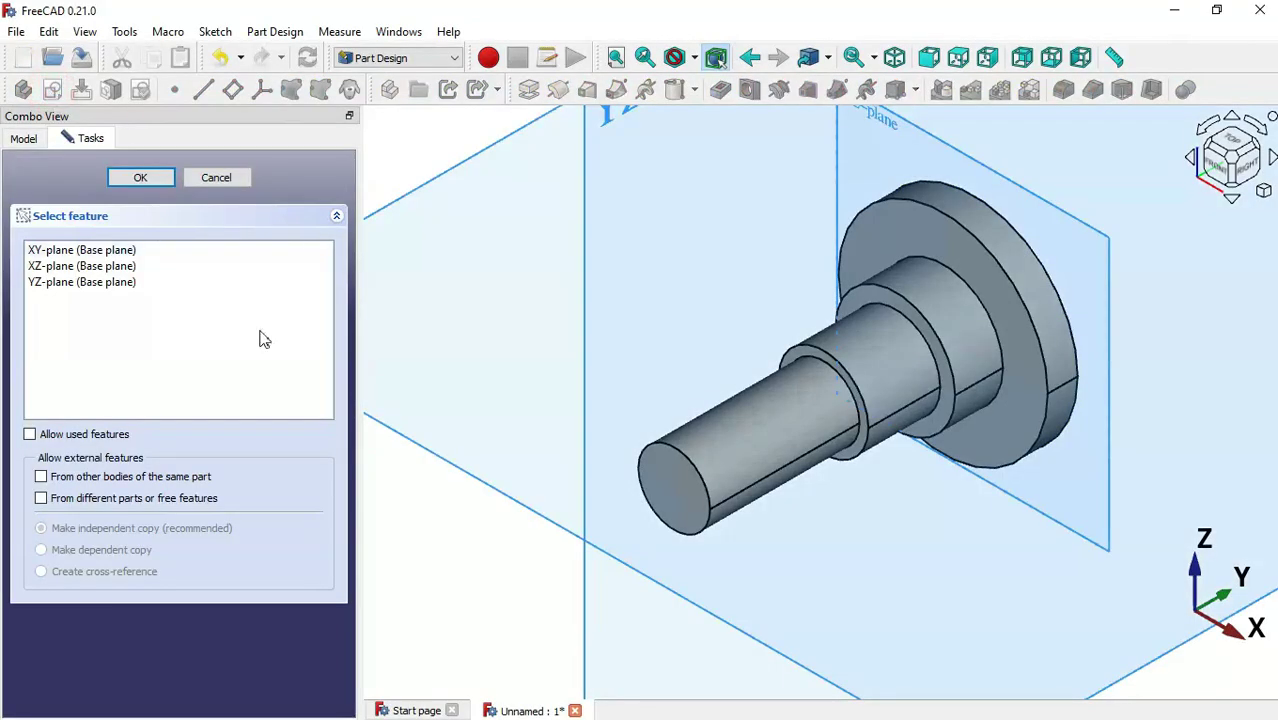
scroll(399, 498, down, 2)
scroll(505, 369, up, 2)
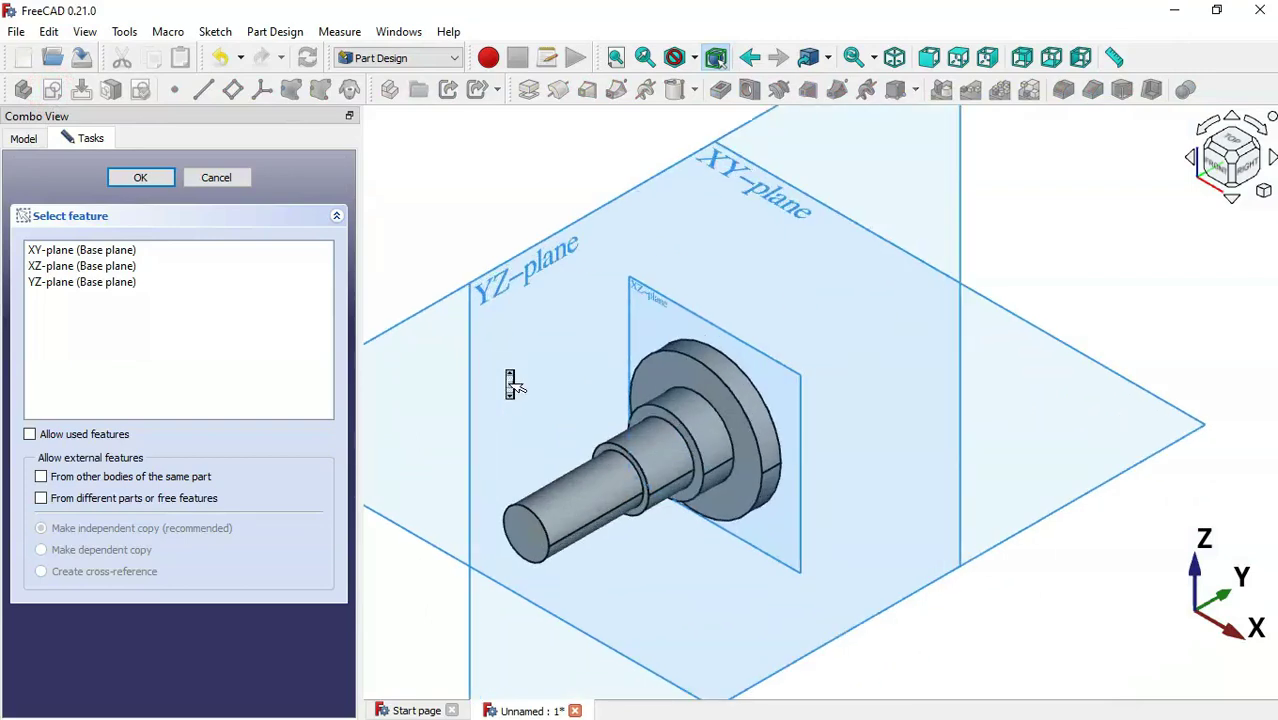
click(541, 263)
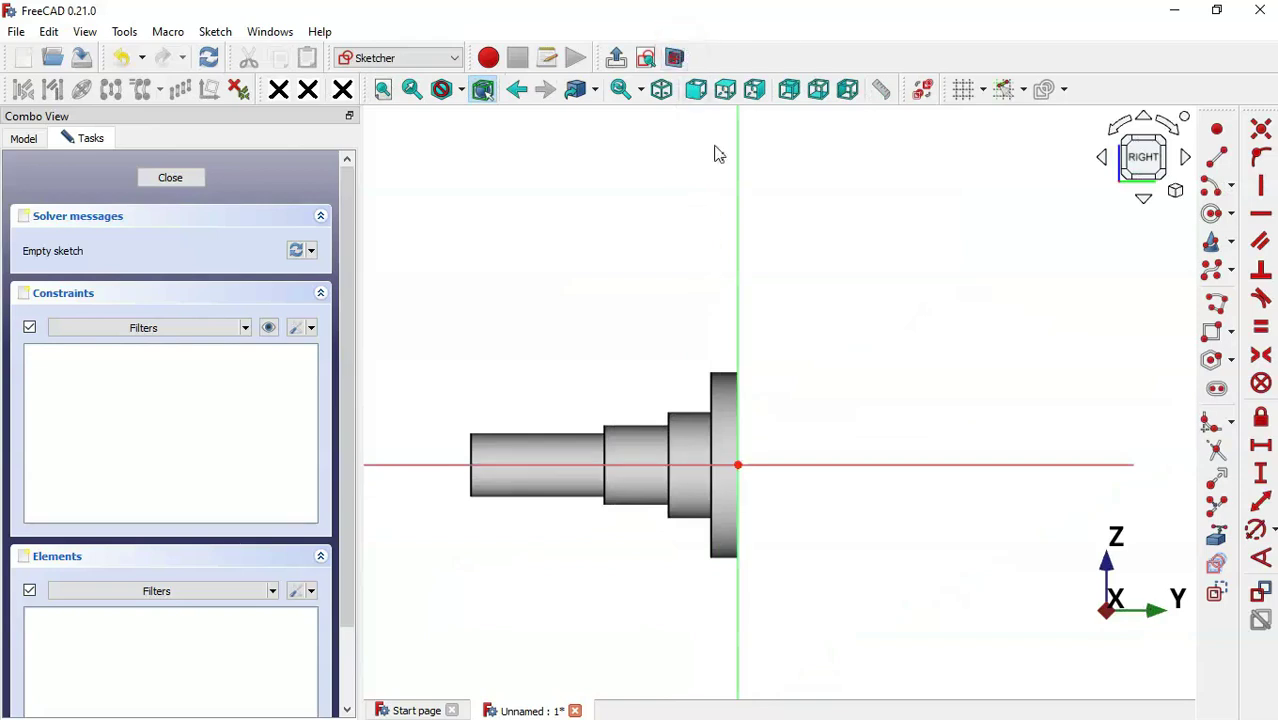
Project the front edge of the large flange disc into the sketch as external geometry.
scroll(846, 410, up, 2)
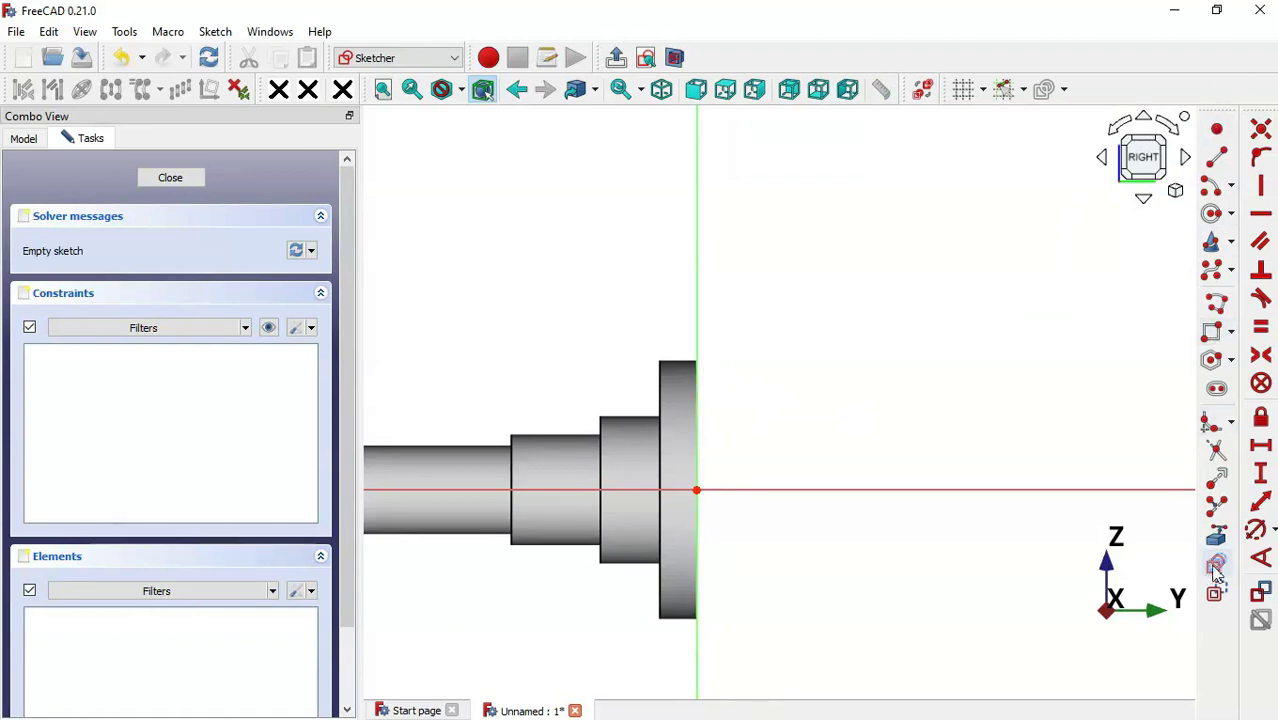
click(1216, 535)
scroll(955, 490, up, 1)
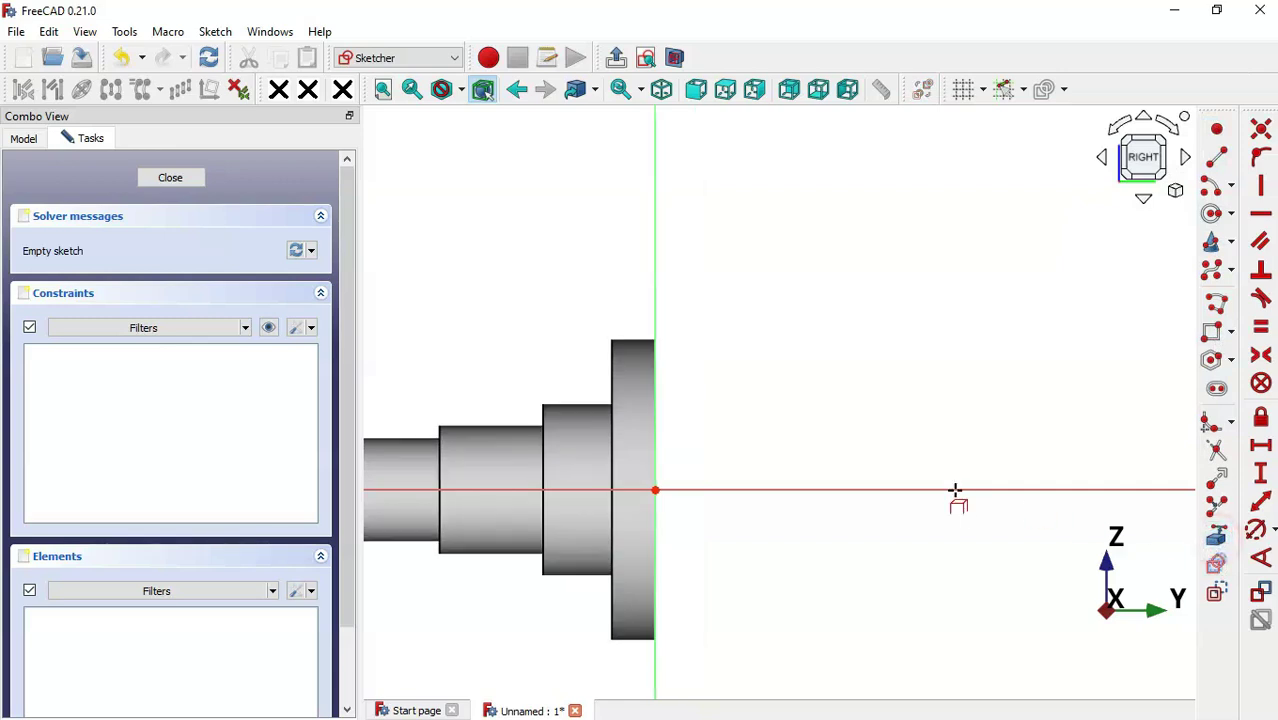
click(613, 362)
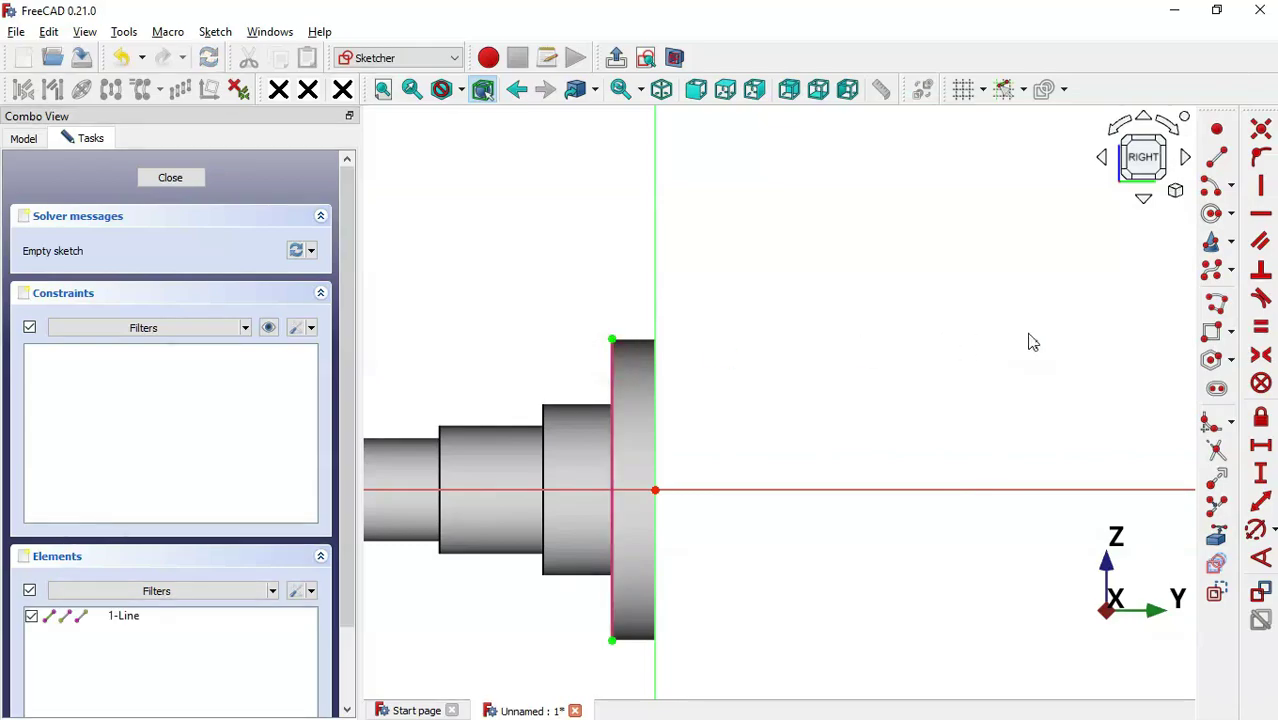
Sketch connected lines from the origin along the horizontal axis and vertically upward, plus a line about 39 mm up the vertical axis from the origin.
key(alt+Tab)
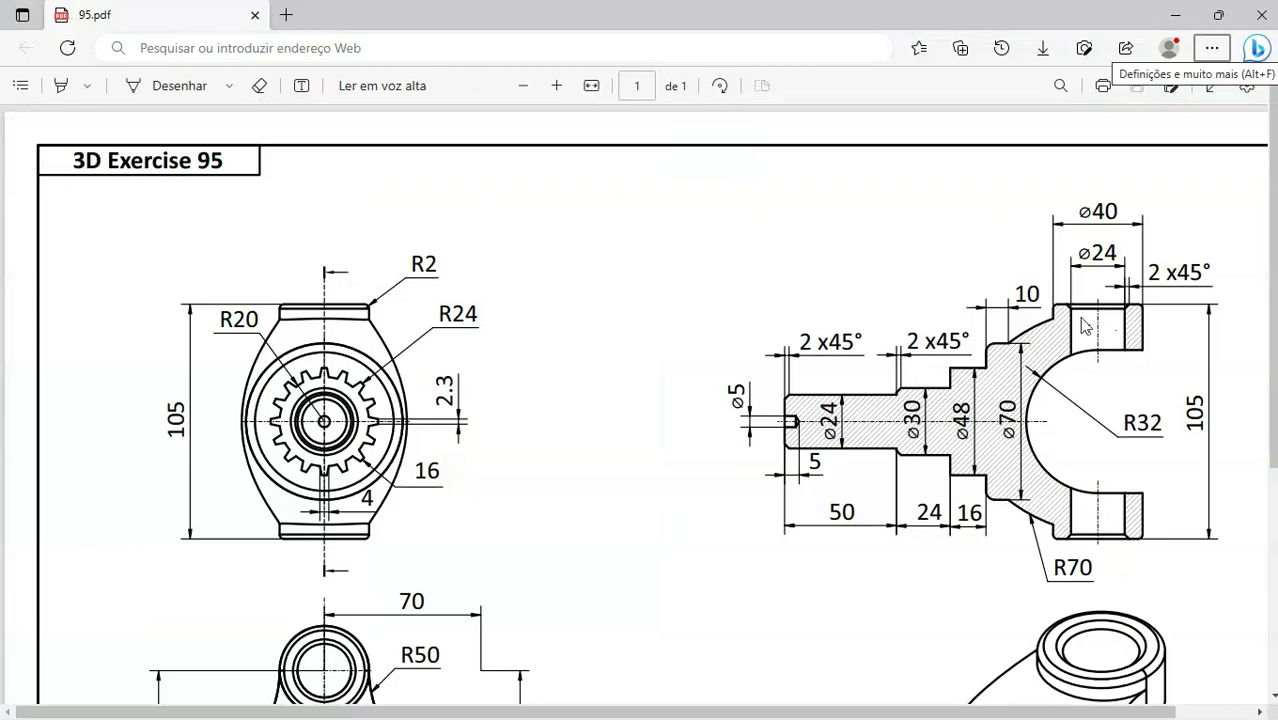
key(alt+Tab)
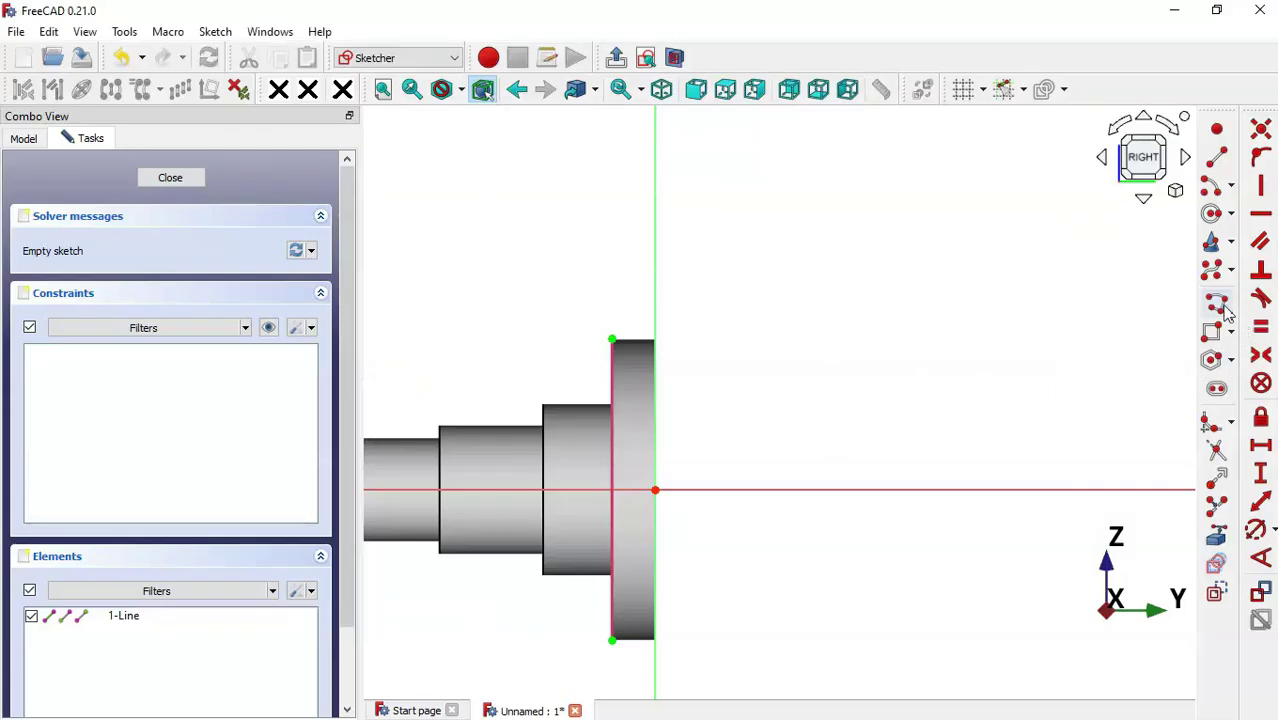
click(1220, 306)
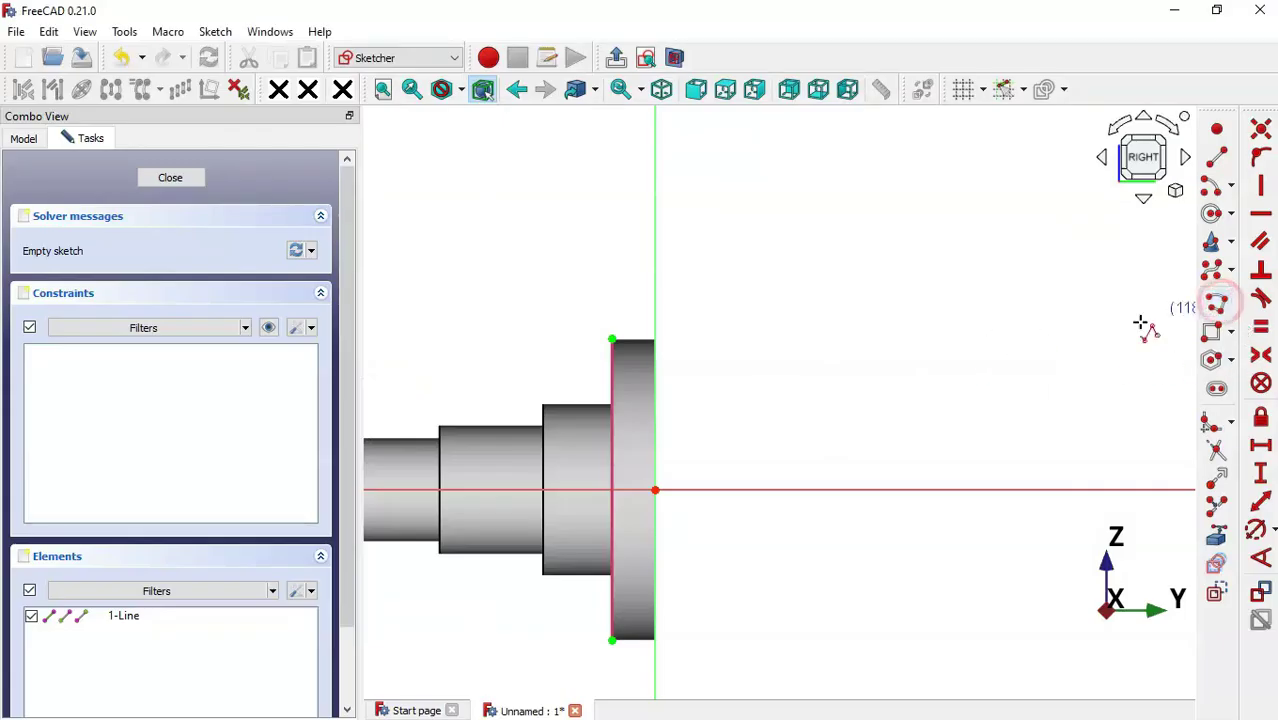
click(656, 490)
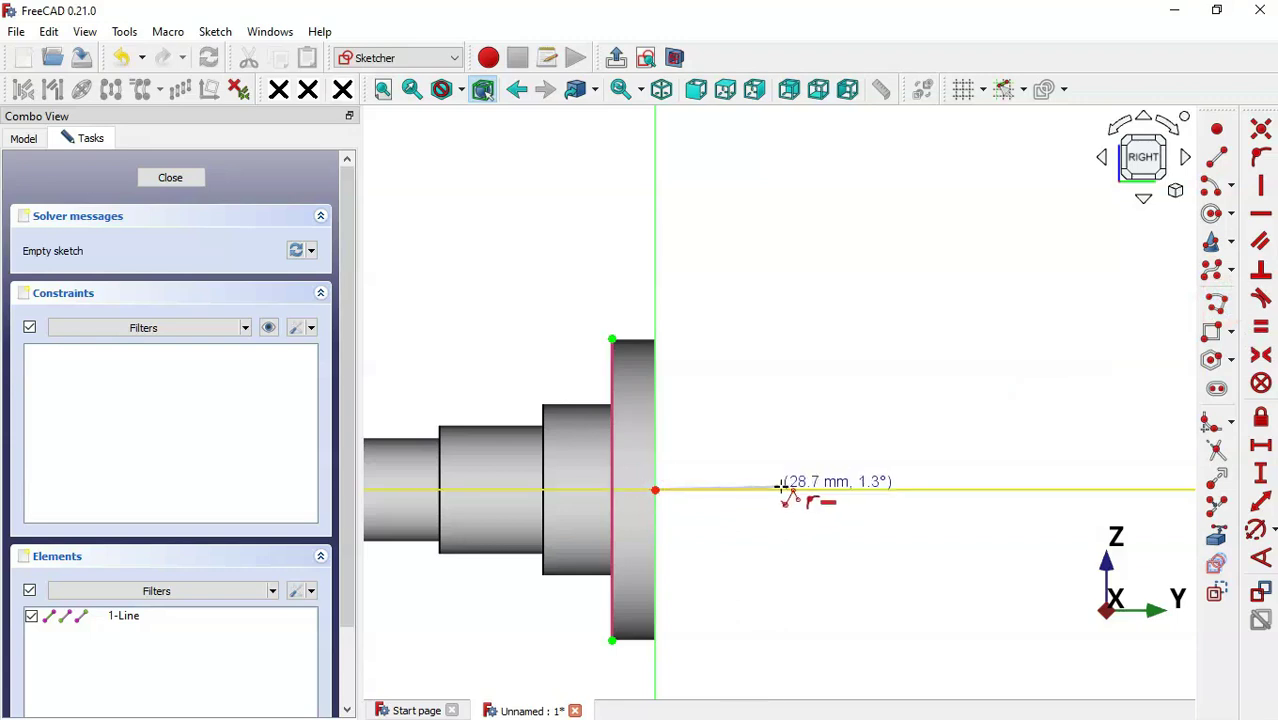
click(817, 489)
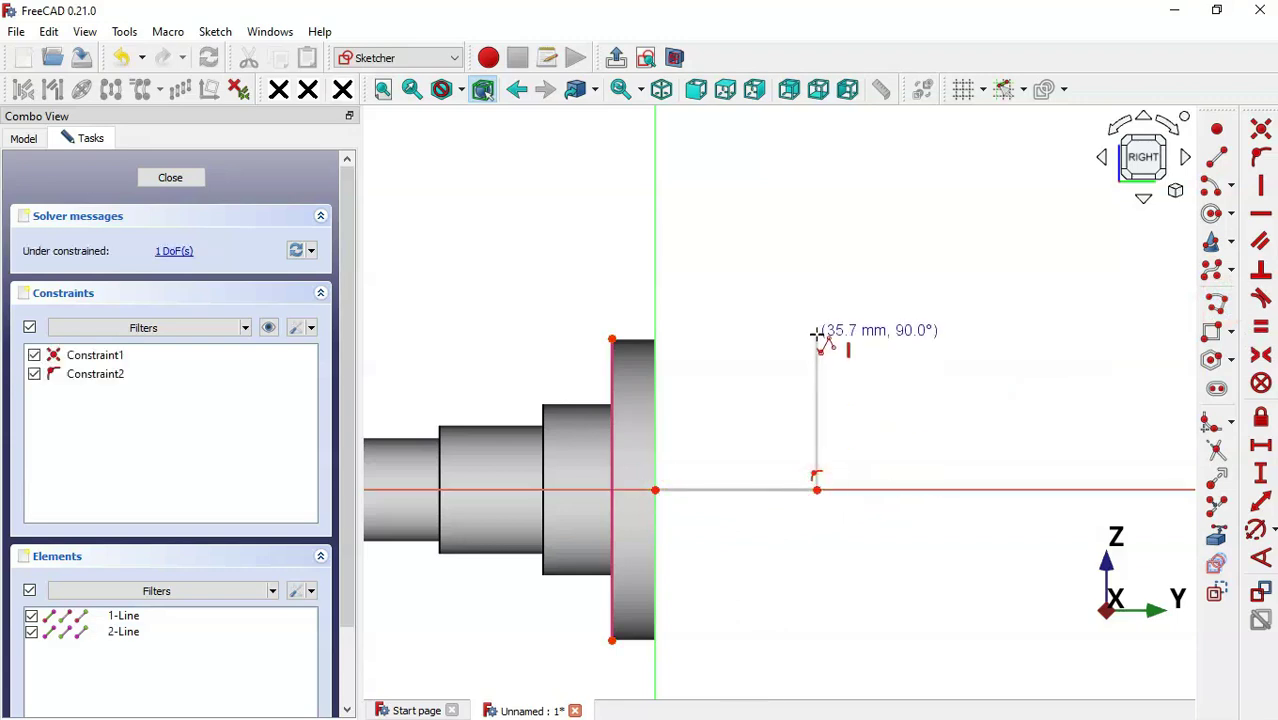
click(817, 320)
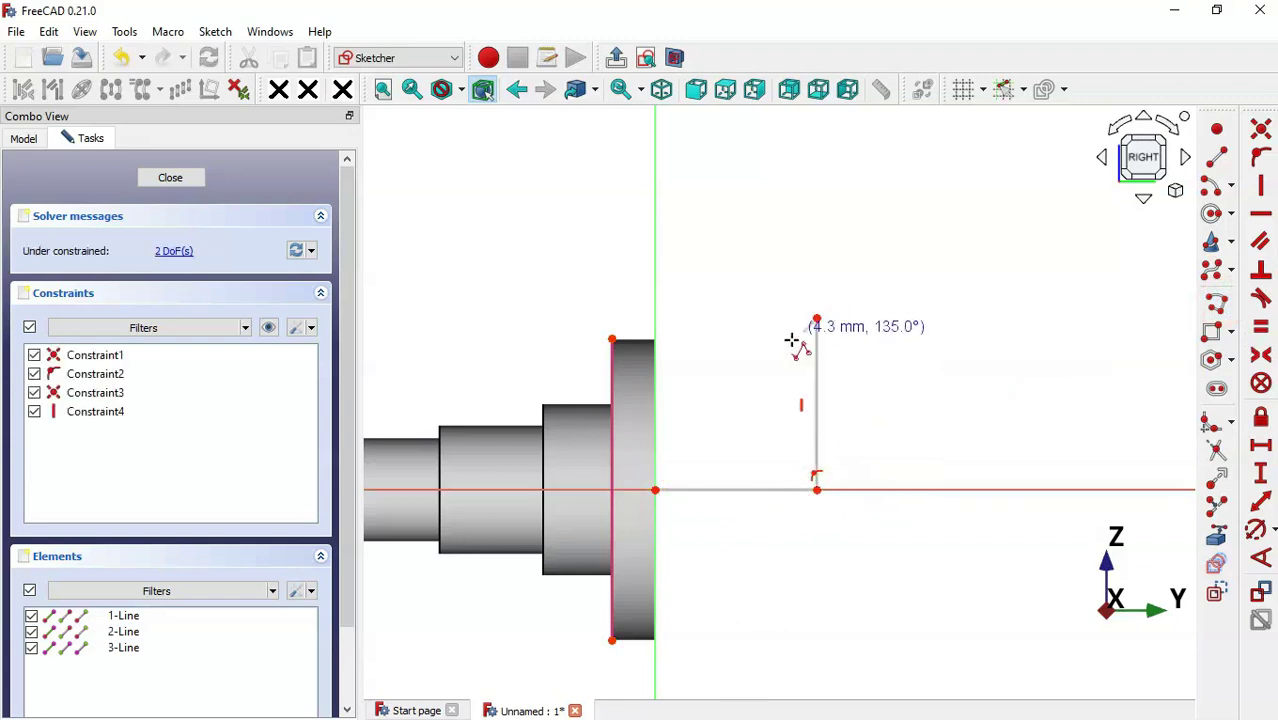
right_click(733, 331)
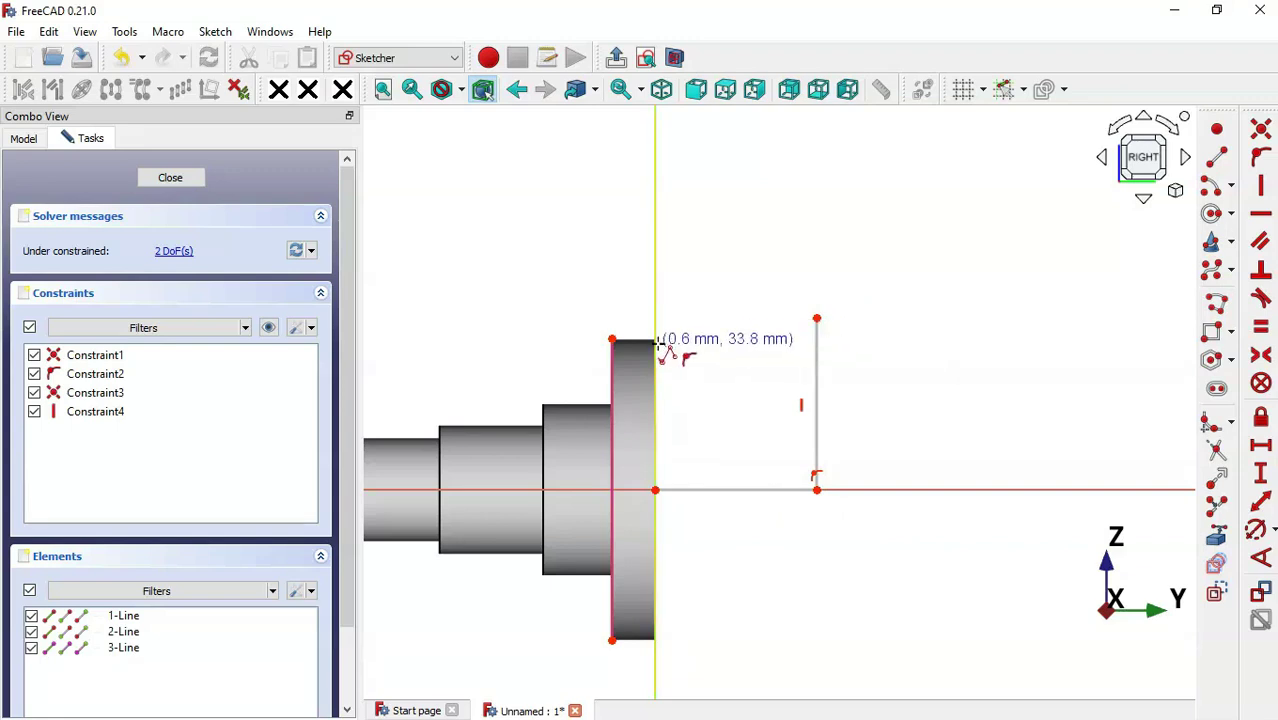
click(655, 489)
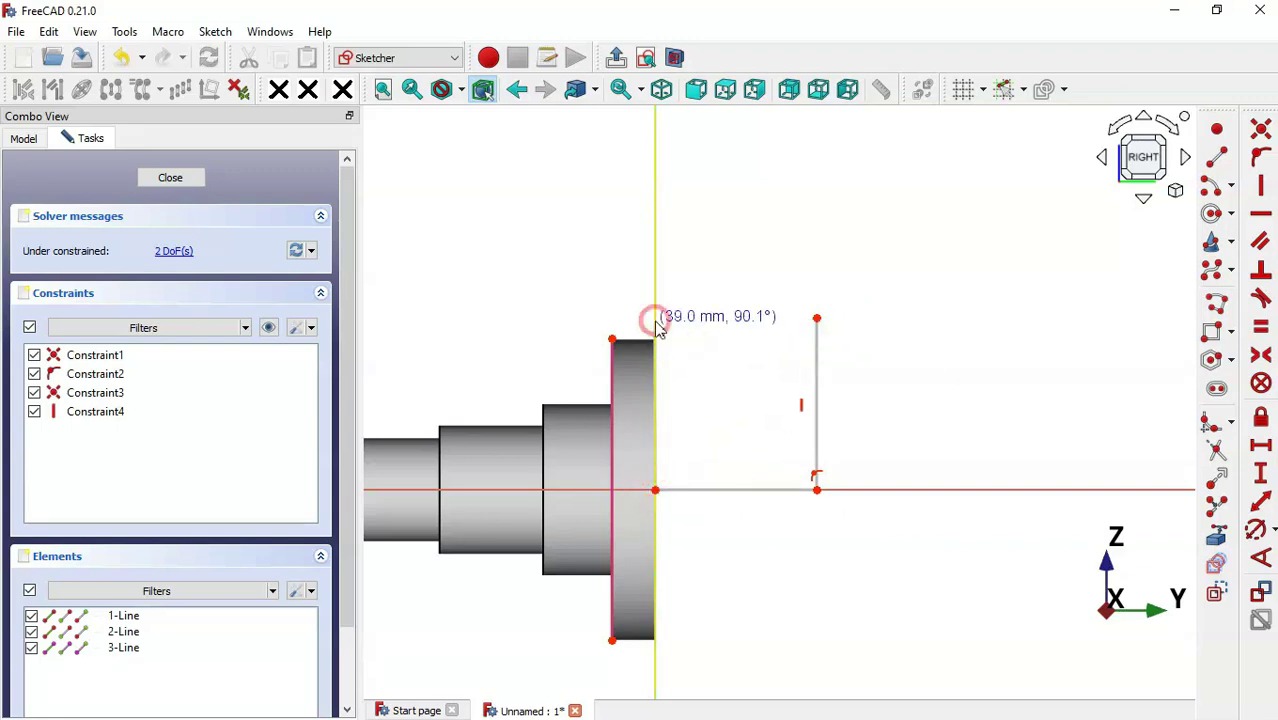
click(655, 320)
right_click(1180, 180)
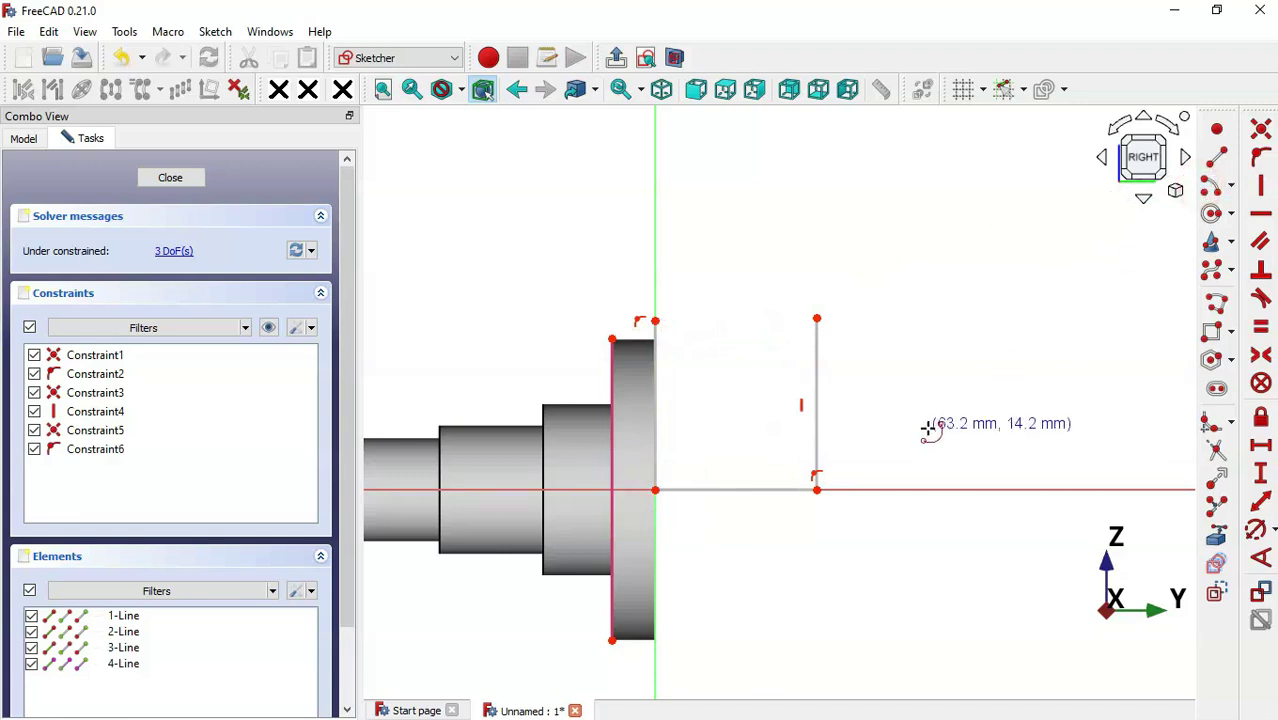
Draw an arc of about 67 mm radius, centred below the horizontal axis, joining the upper ends of the two vertical lines.
click(819, 551)
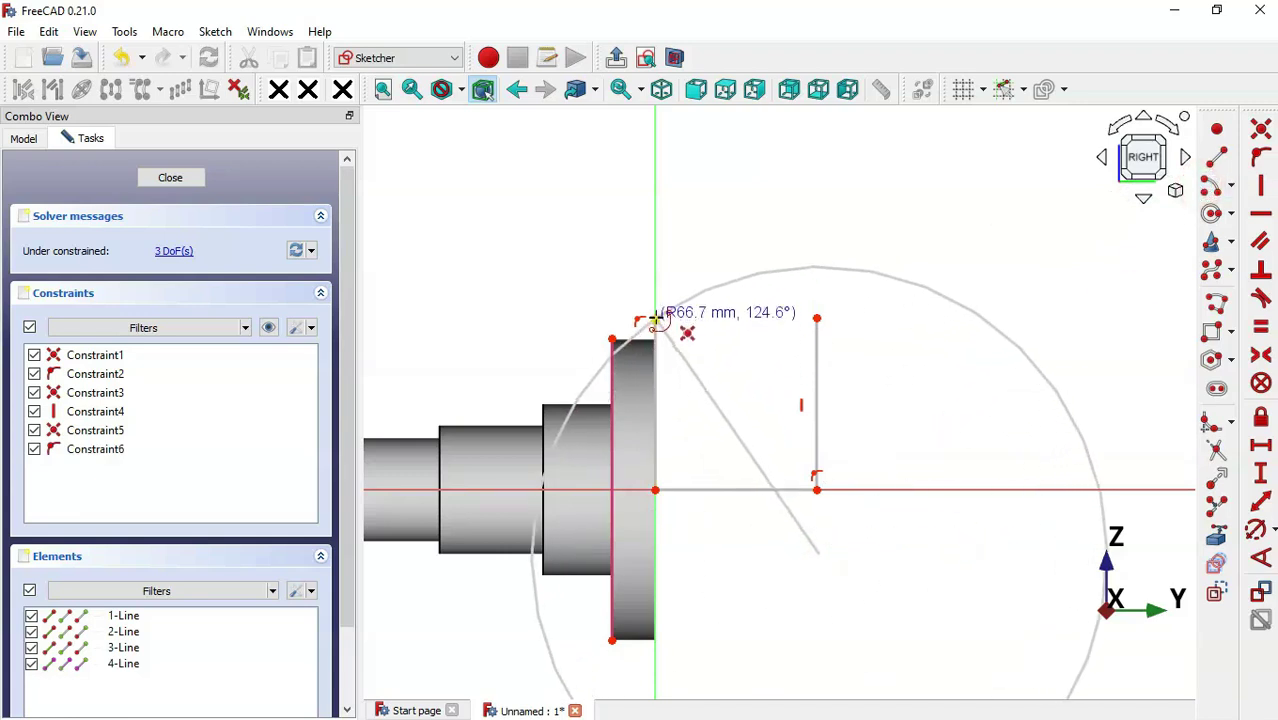
click(655, 318)
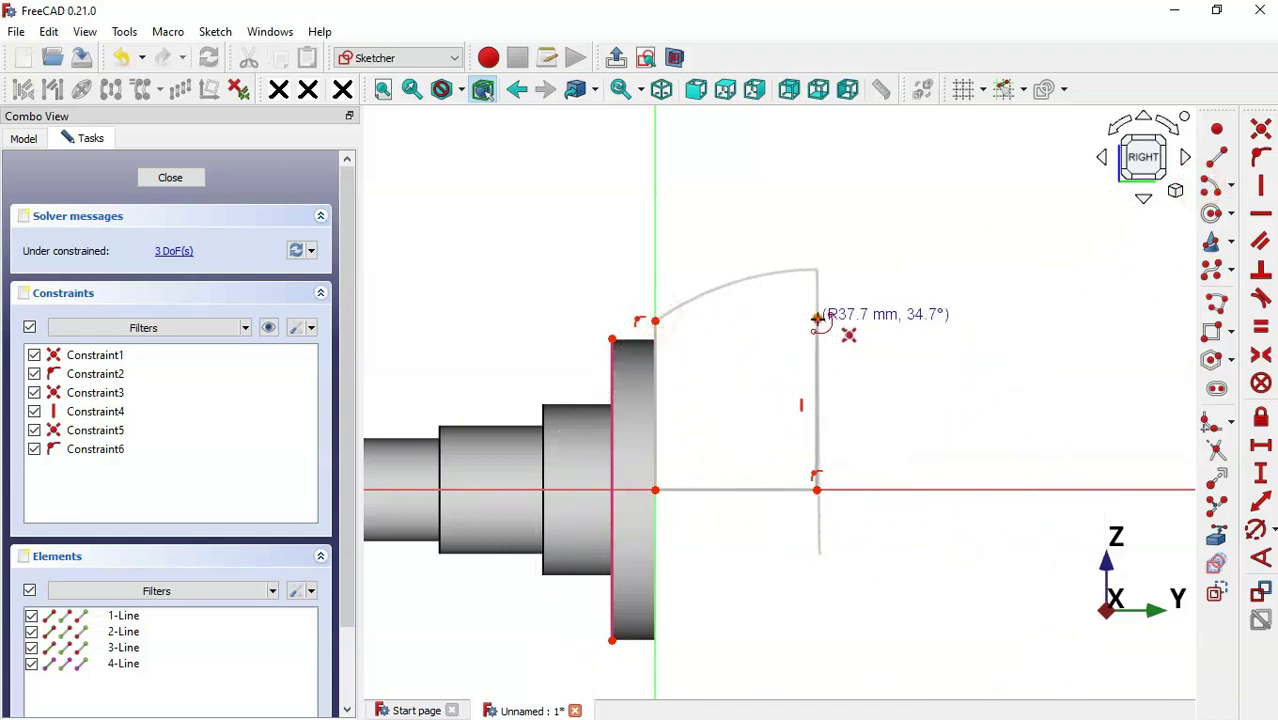
click(818, 320)
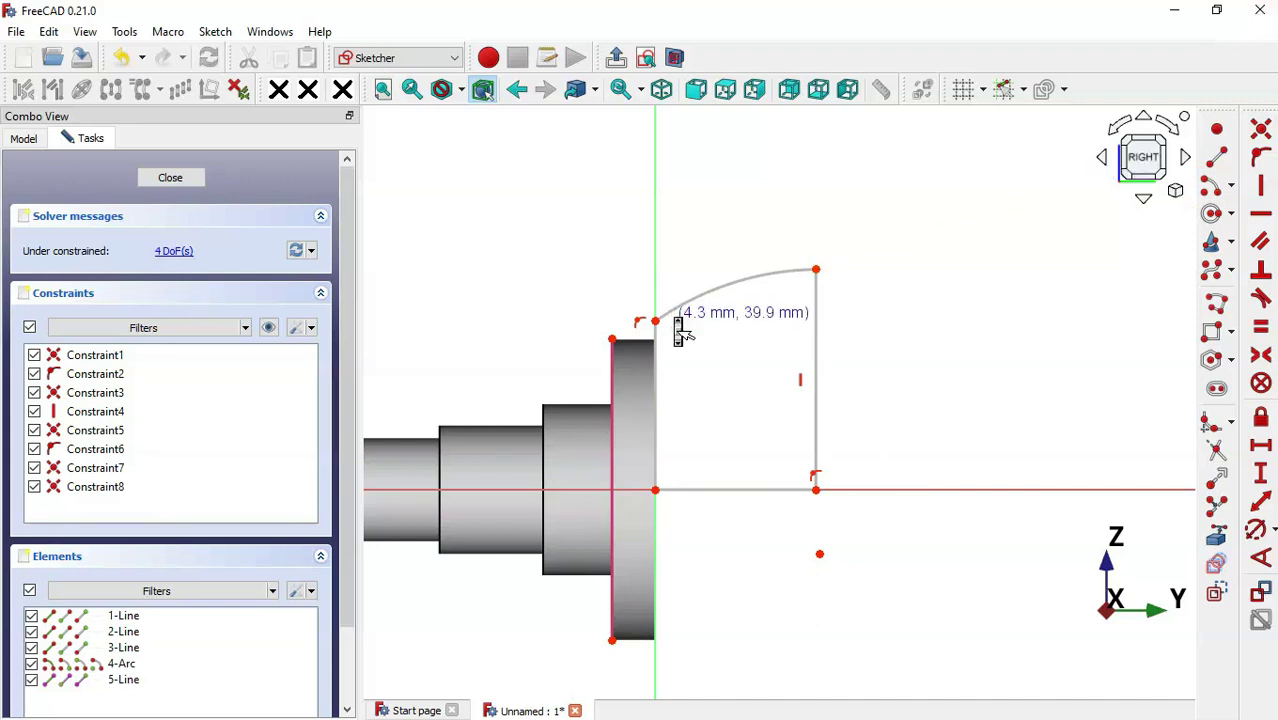
scroll(675, 316, up, 1)
key(Escape)
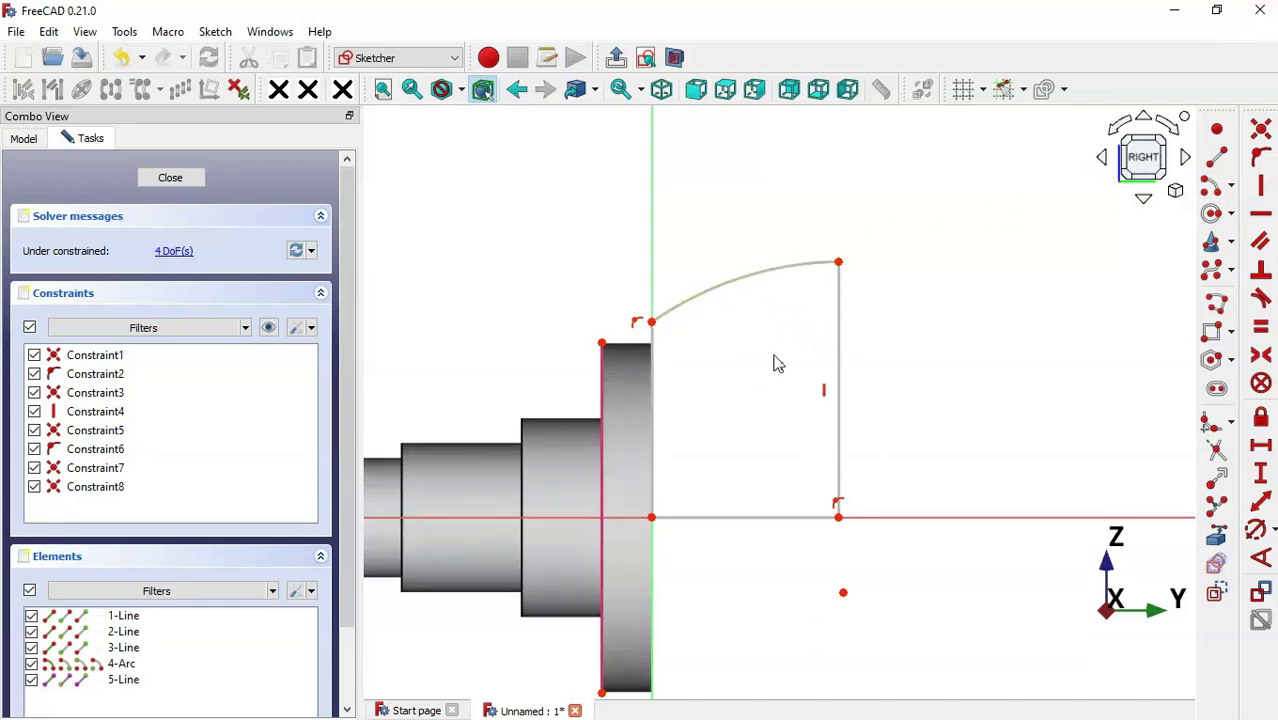
Constrain the upper end of the line on the vertical axis horizontally to the projected flange edge's upper endpoint.
click(602, 345)
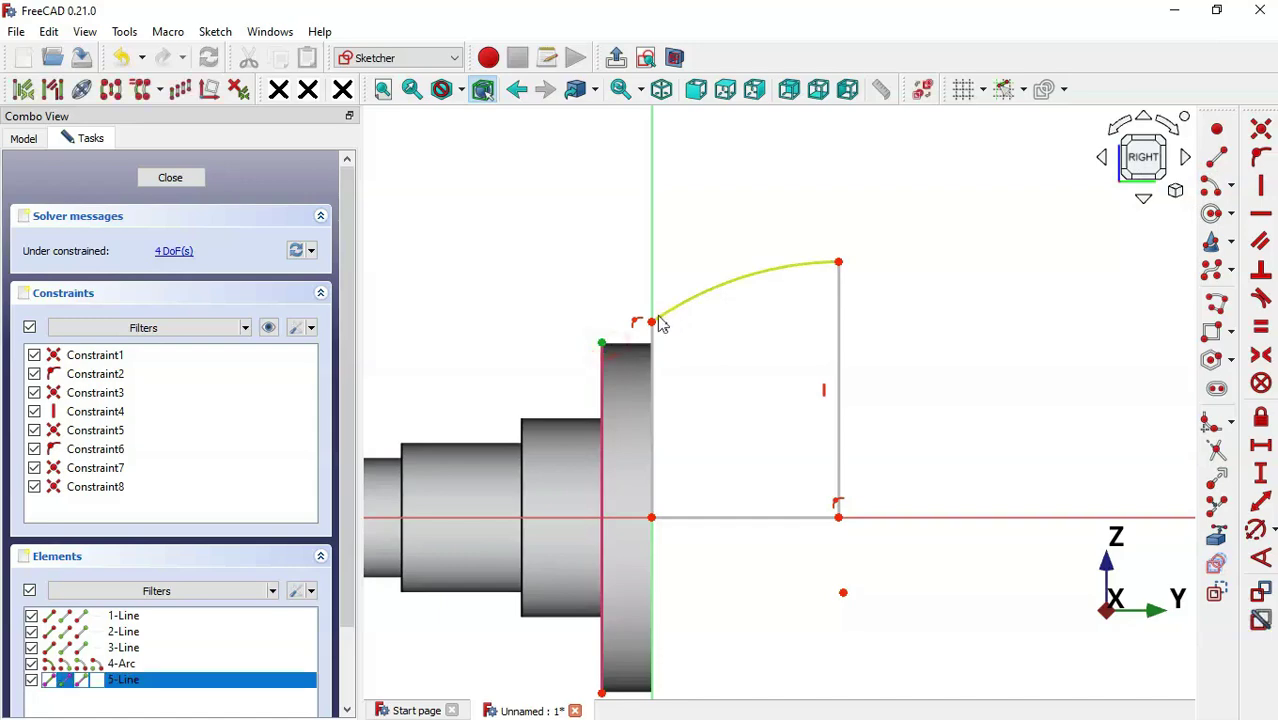
click(651, 323)
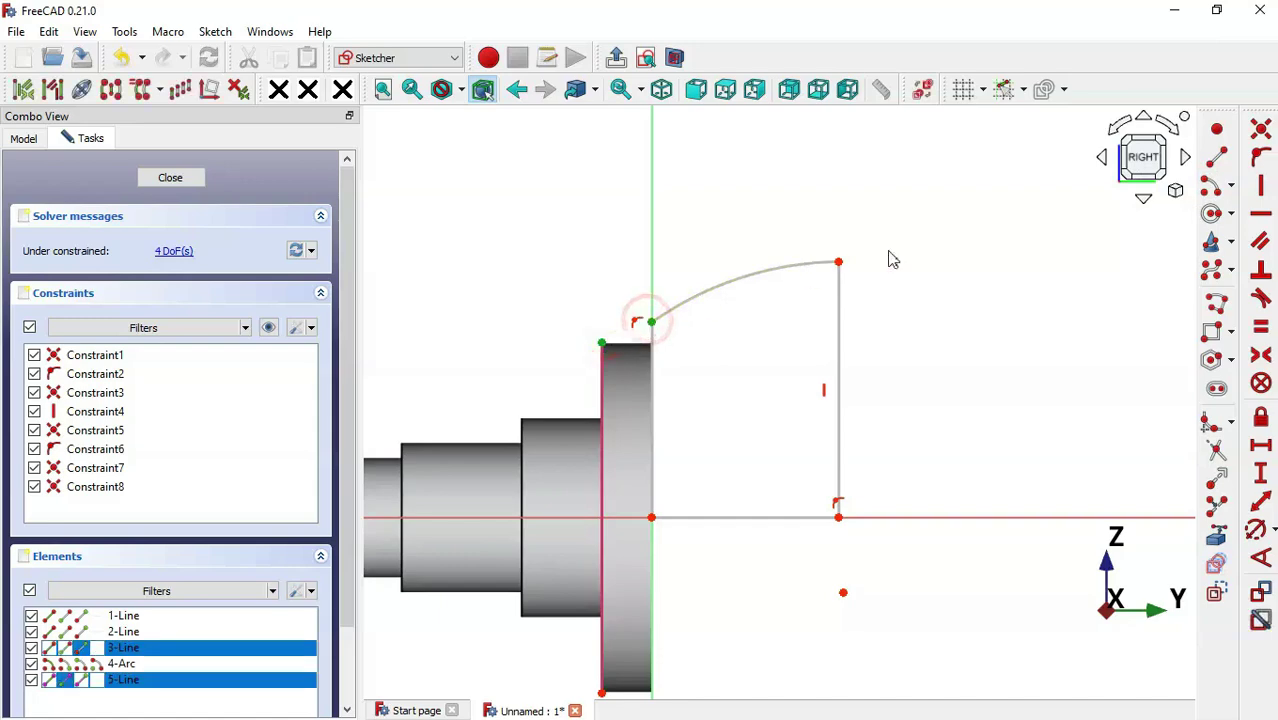
click(1258, 213)
Check the yoke's overall height in the drawing and dimension the outer vertical line as 105/2 mm.
key(alt+Tab)
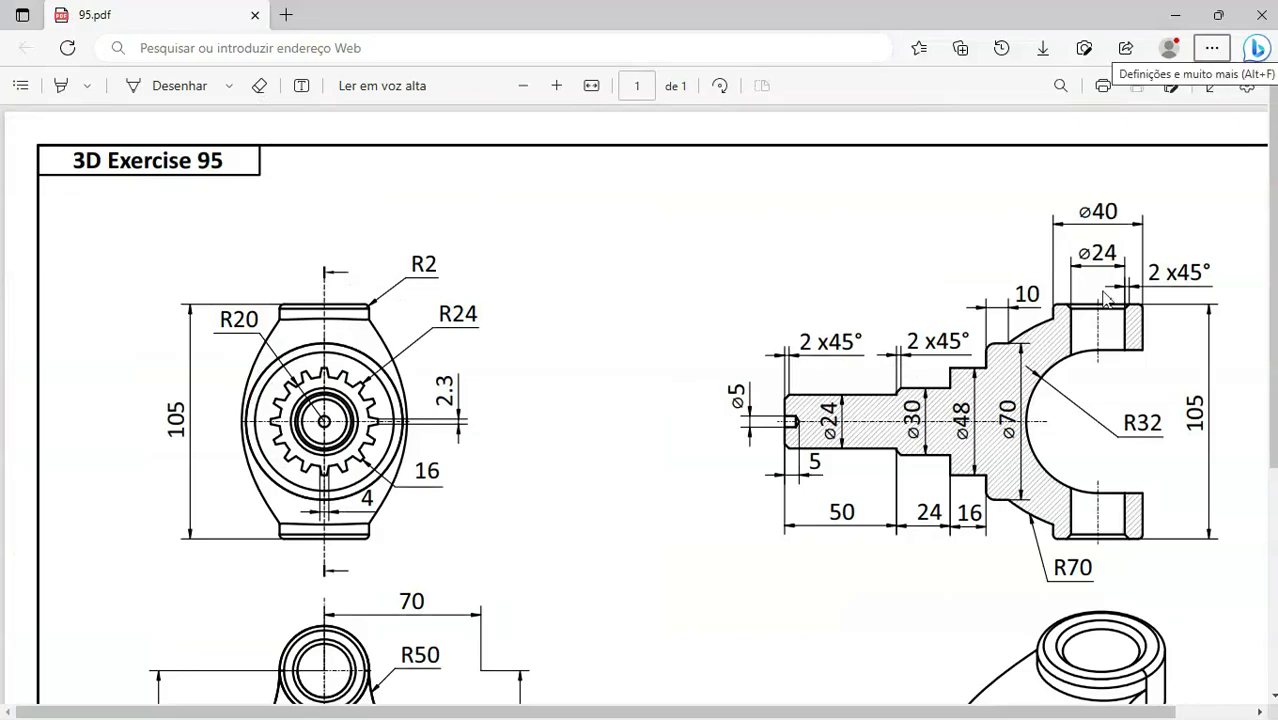
key(alt+Tab)
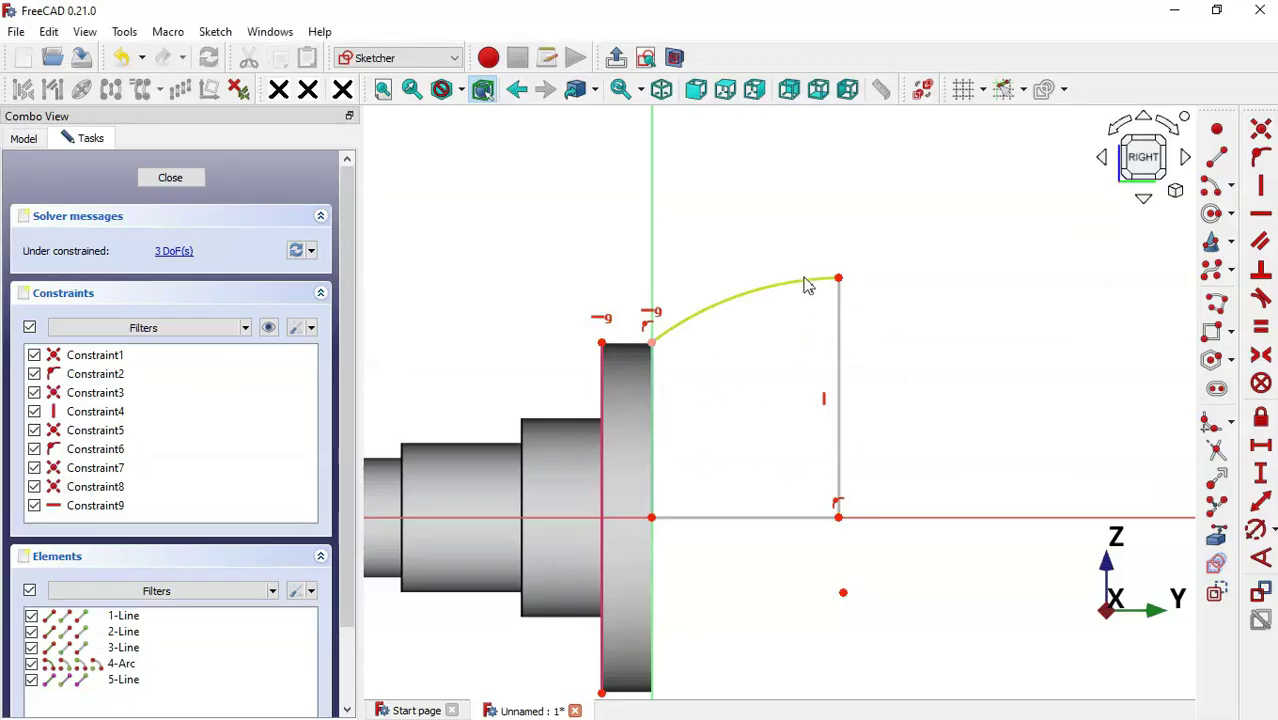
scroll(828, 240, down, 2)
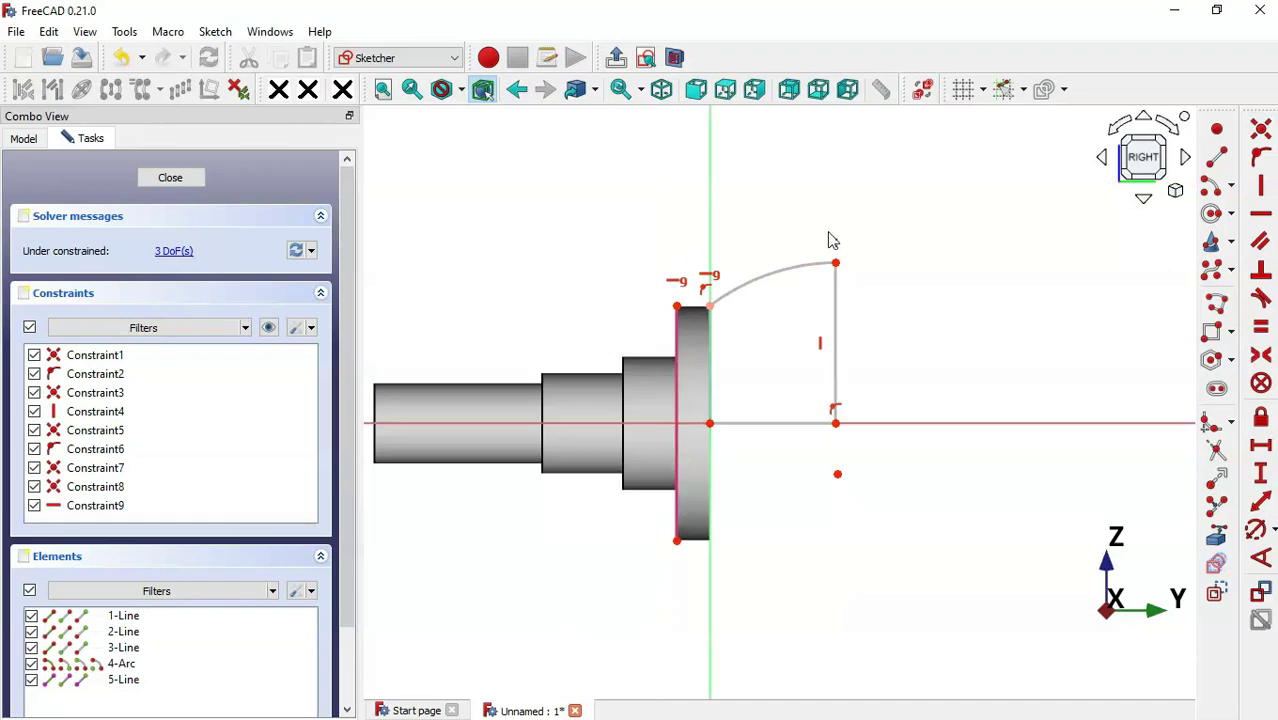
key(i)
click(842, 348)
key(alt+Tab)
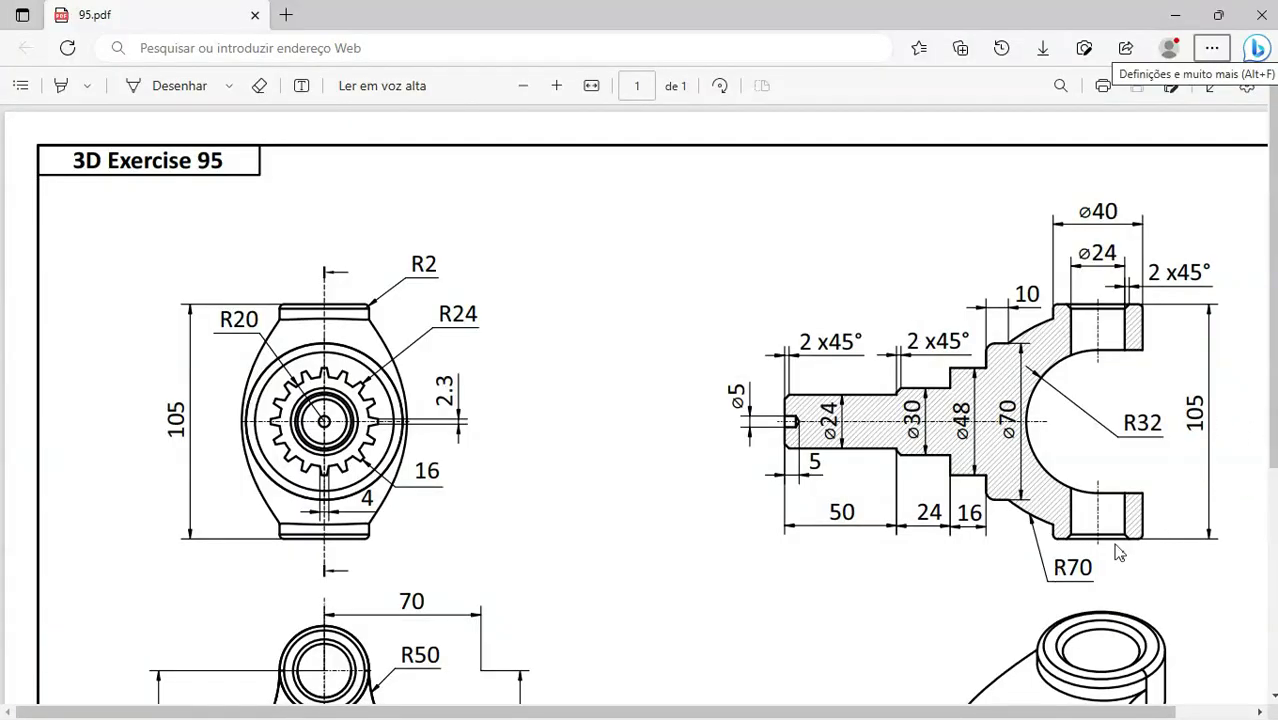
key(alt+Tab)
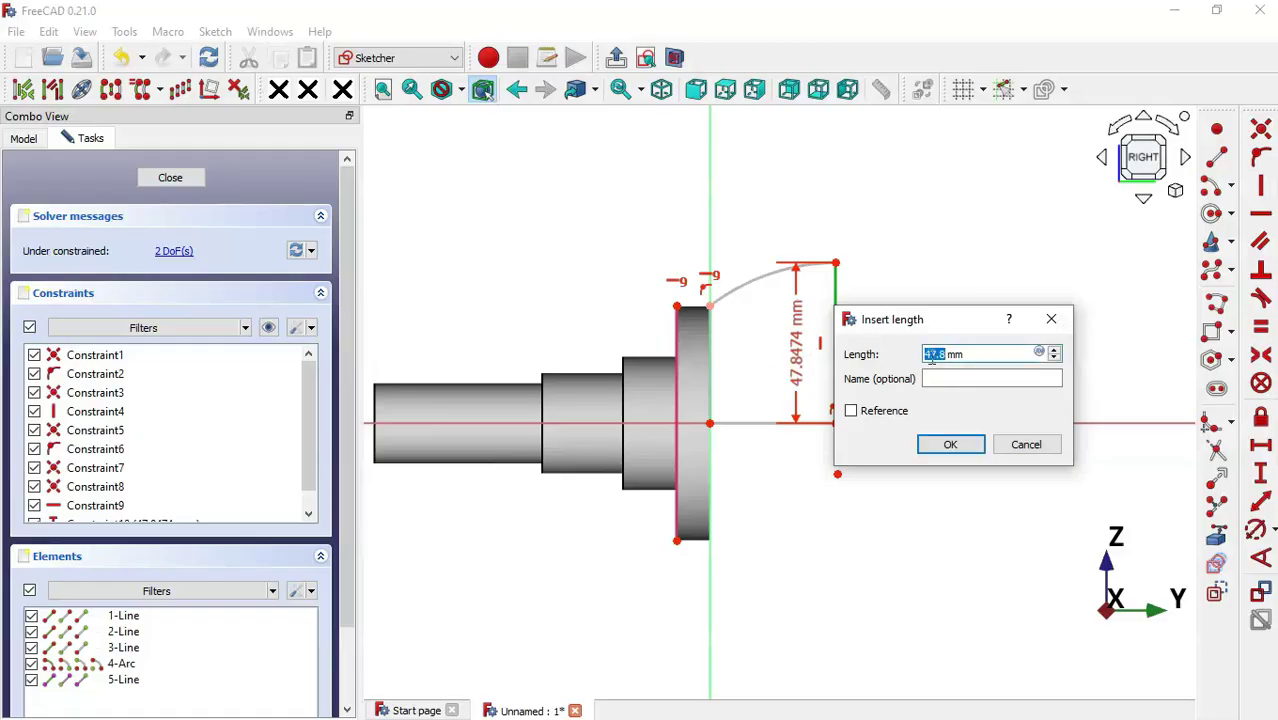
text(1)
text(05/2)
key(Return)
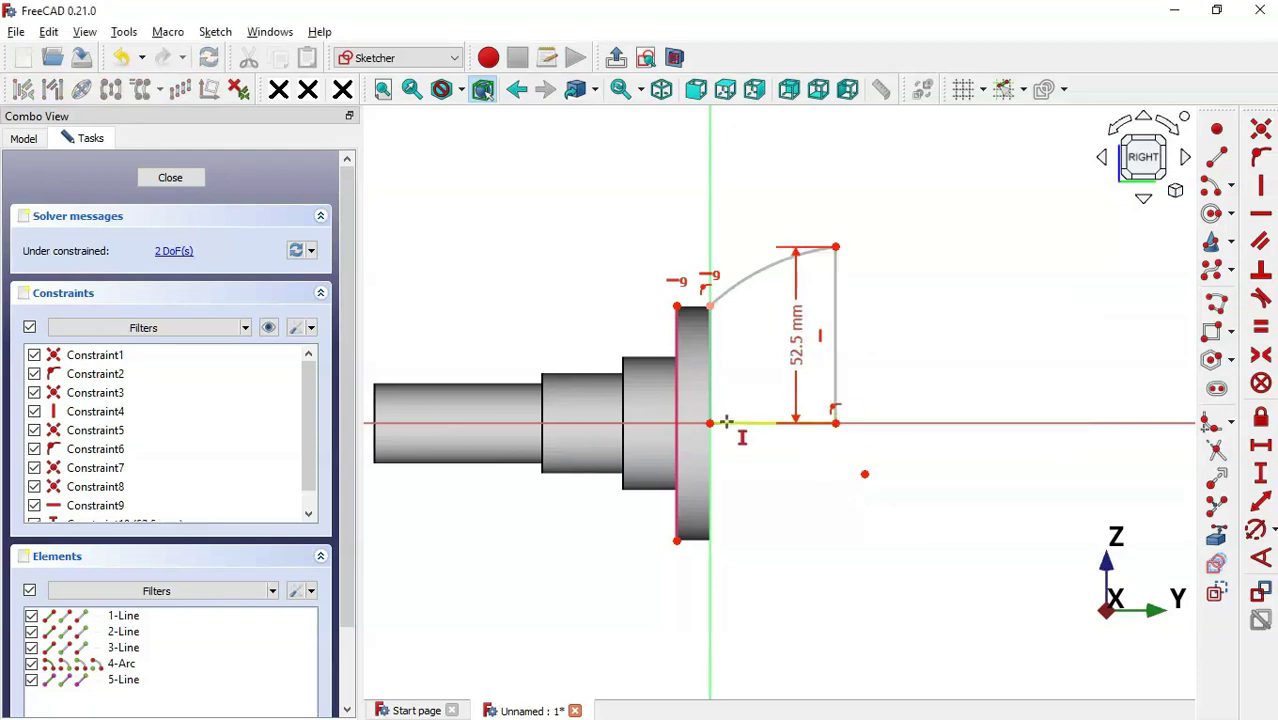
Check the lengths in the drawing's lower view, and project the shaft's free end edge into the sketch as external geometry.
key(alt+Tab)
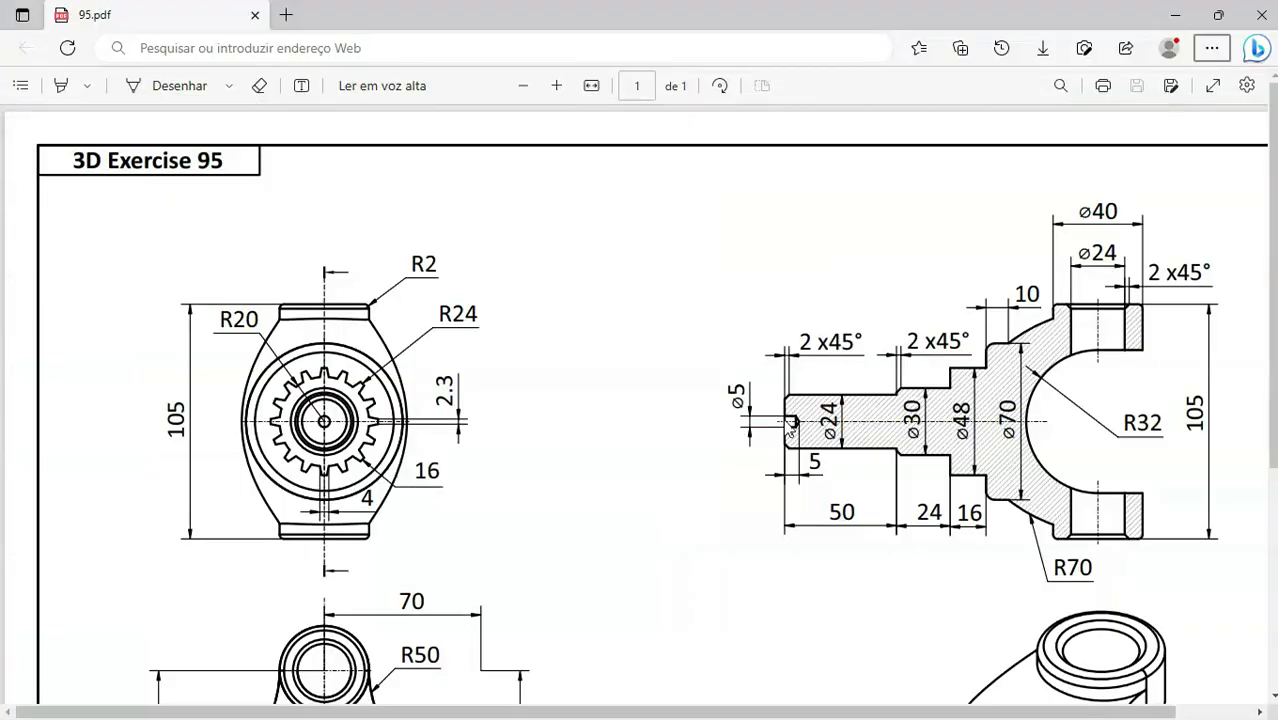
scroll(947, 393, down, 4)
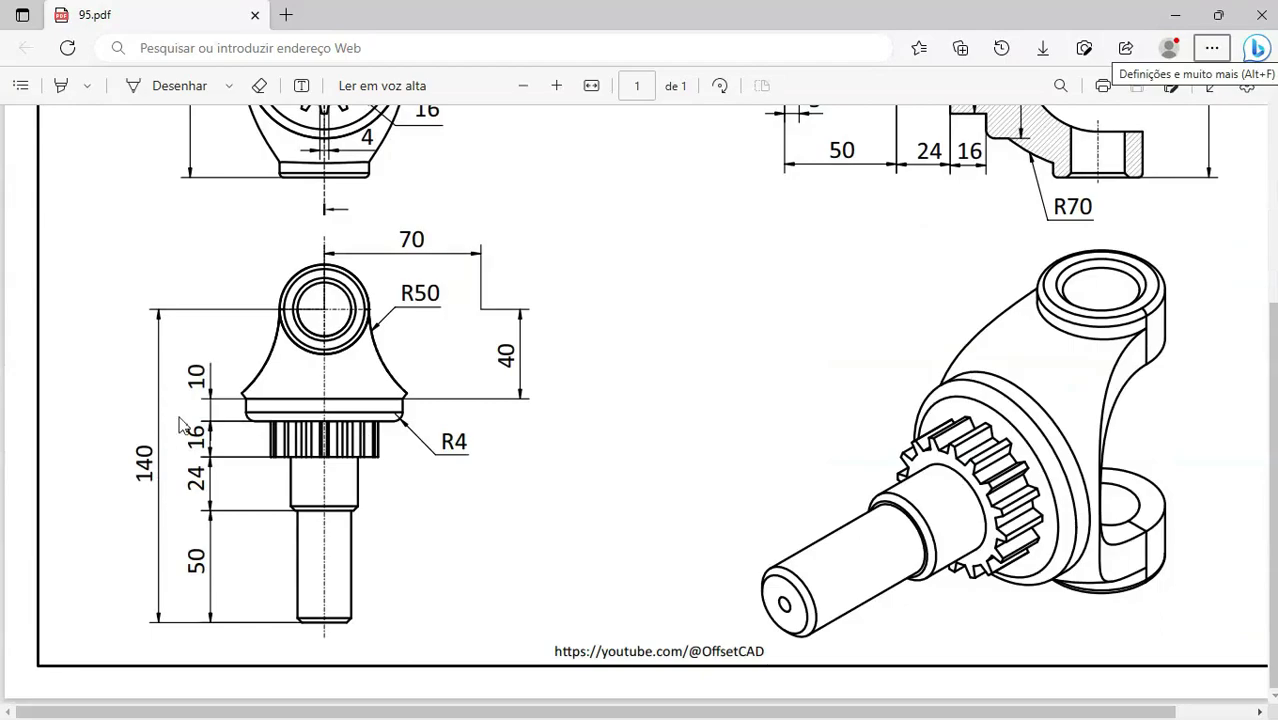
key(alt+Tab)
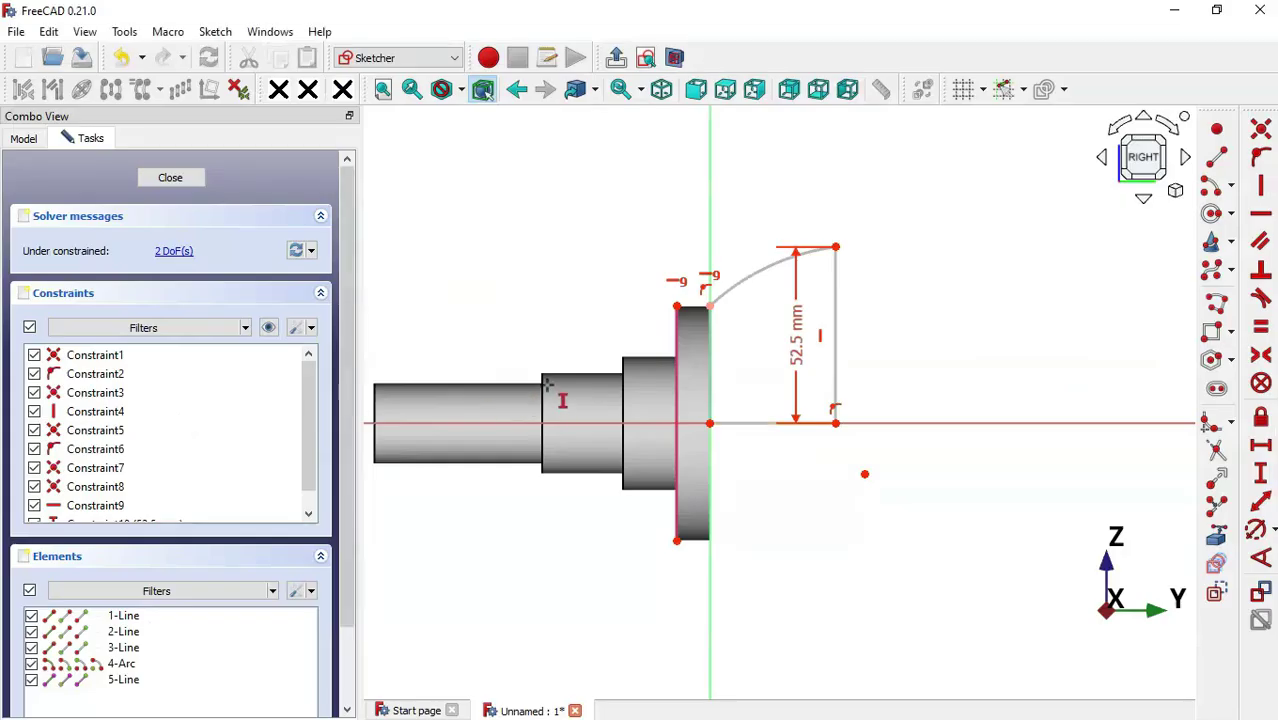
click(1218, 537)
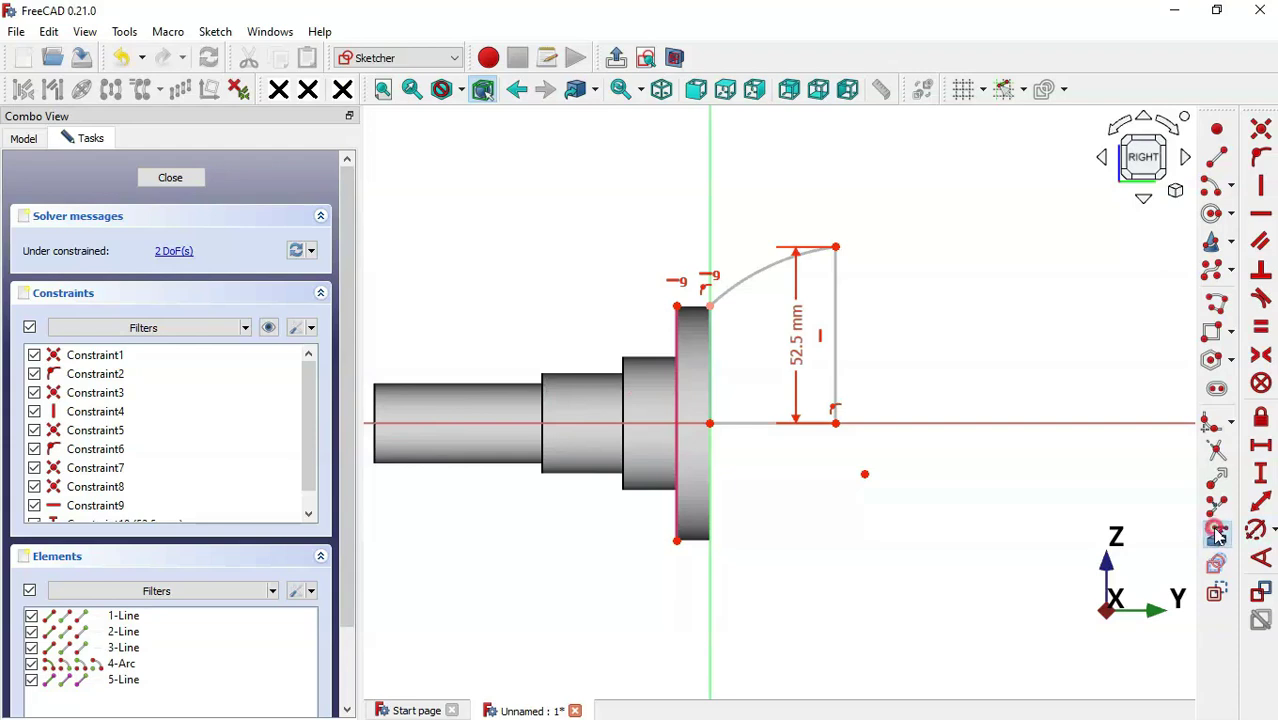
click(373, 395)
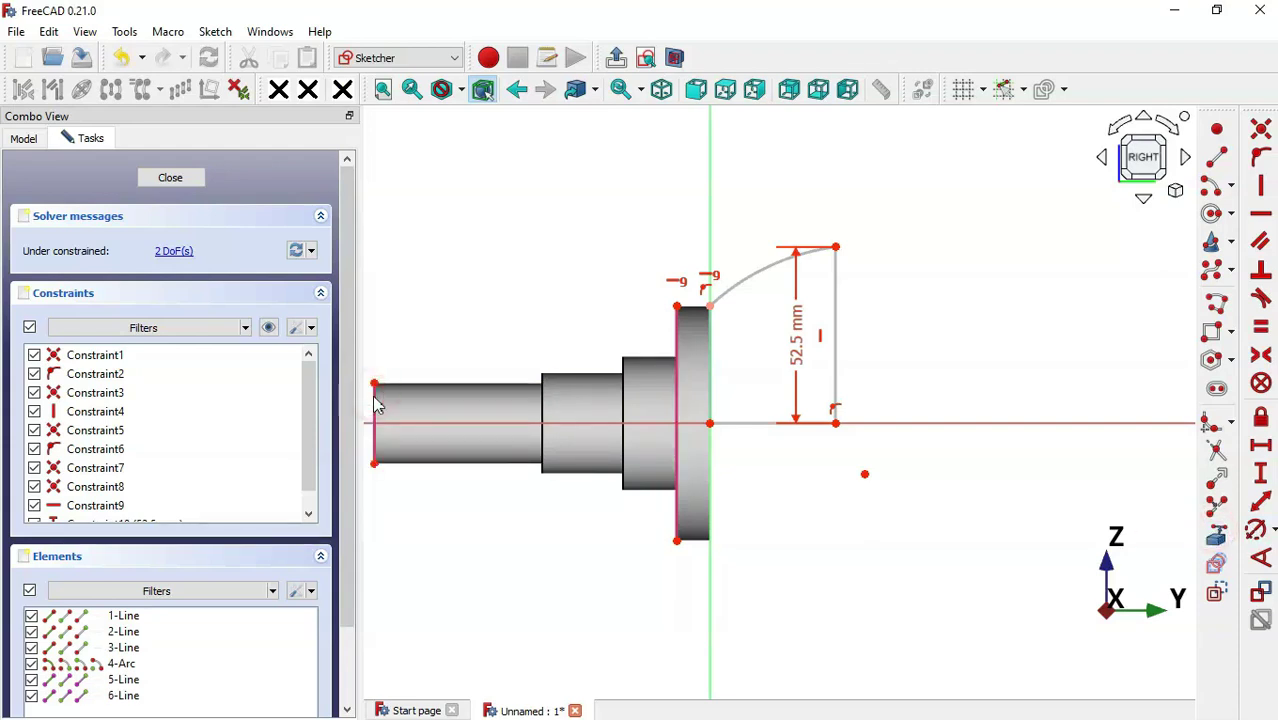
Set a horizontal distance of 140 mm between the shaft's projected end edge and the lower end of the profile's outer vertical line.
click(1266, 450)
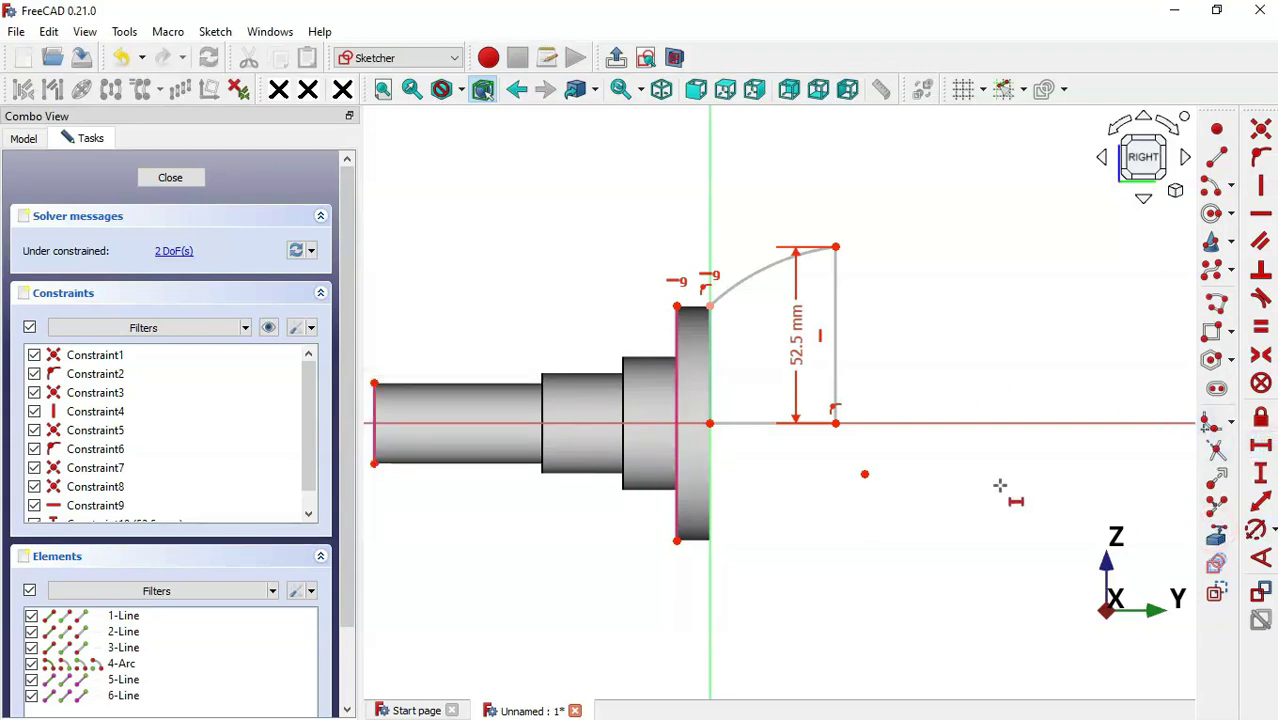
click(838, 422)
click(374, 463)
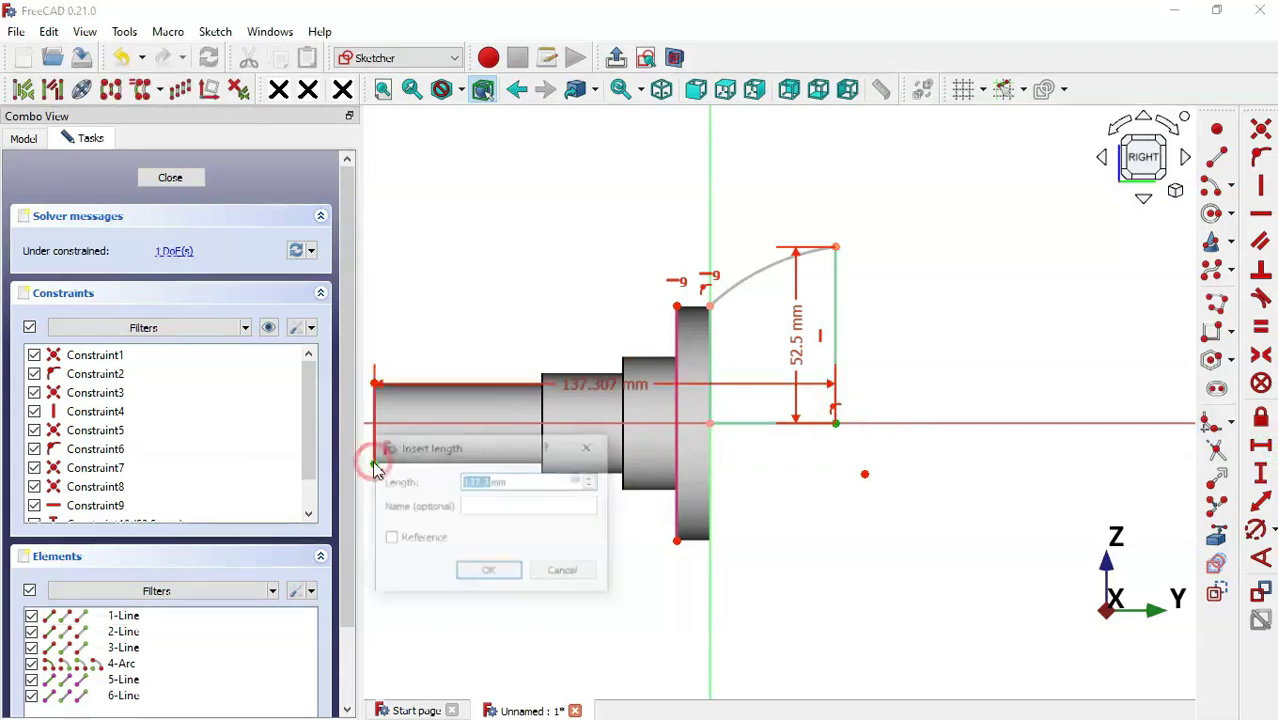
text(140)
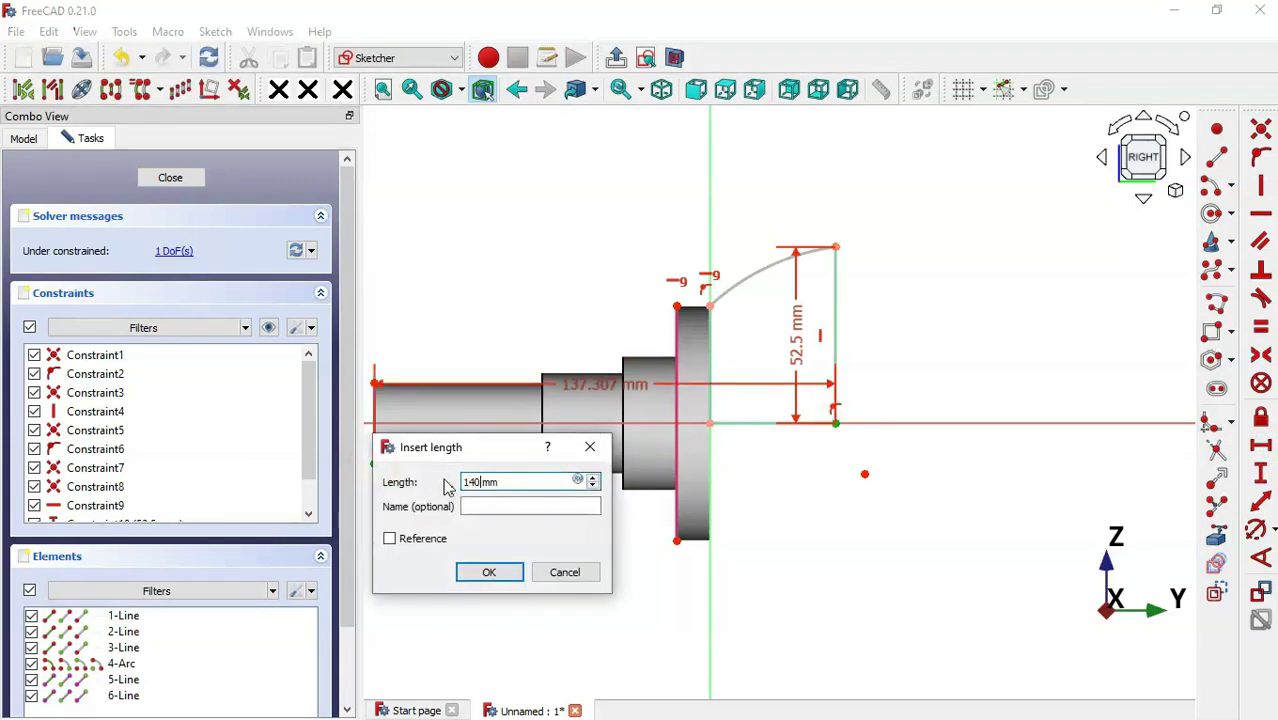
key(Return)
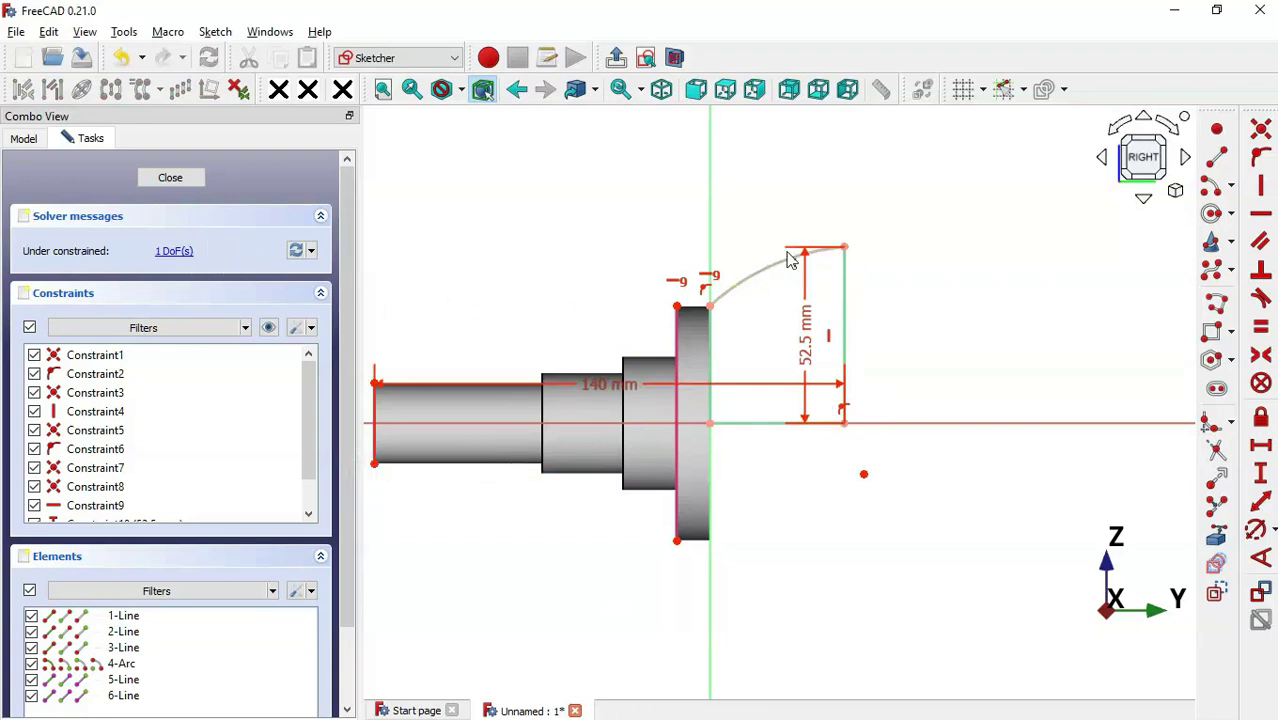
Look up the yoke's outer curve in the drawing's section view and constrain the profile arc's radius to 70 mm.
key(alt+Tab)
scroll(912, 300, up, 3)
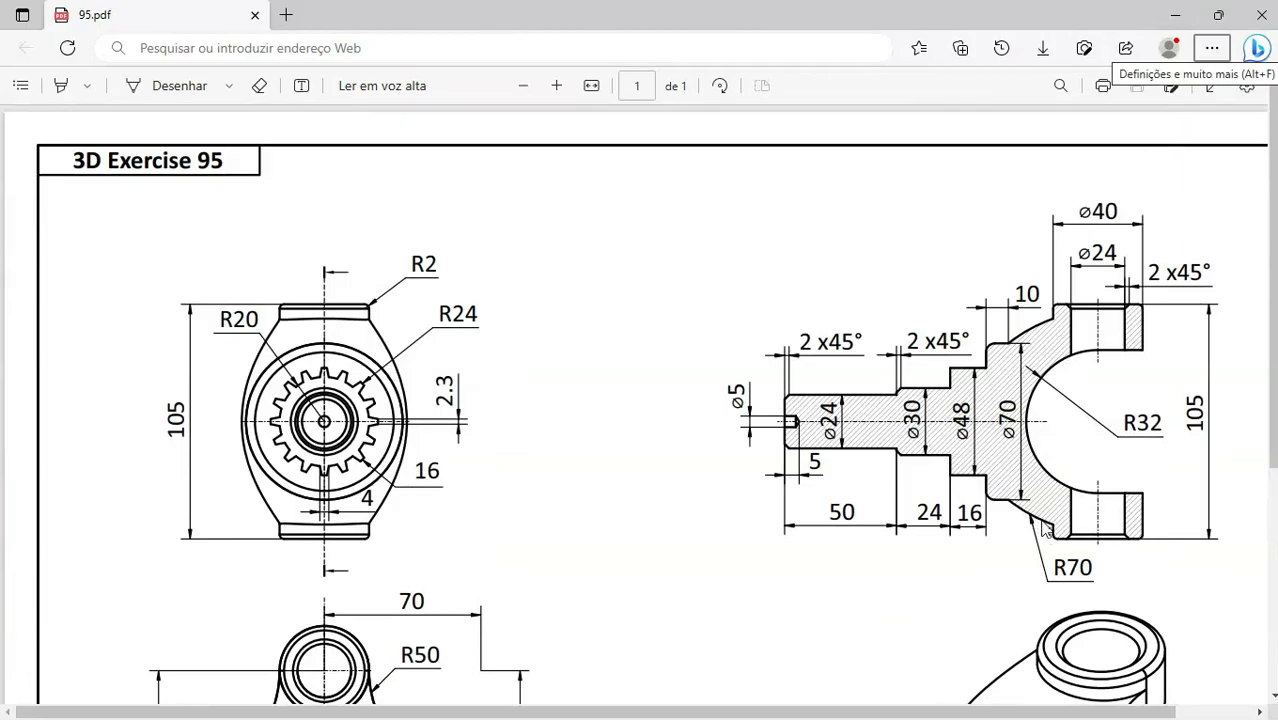
key(alt+Tab)
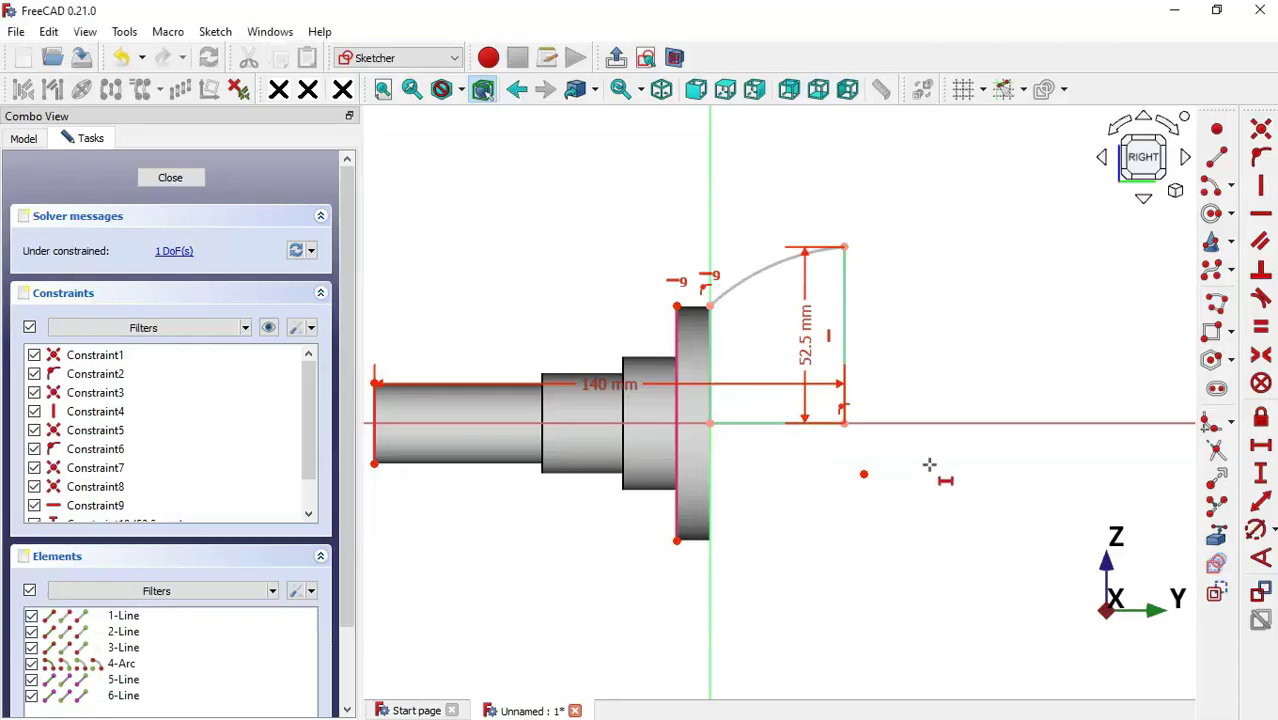
click(1260, 530)
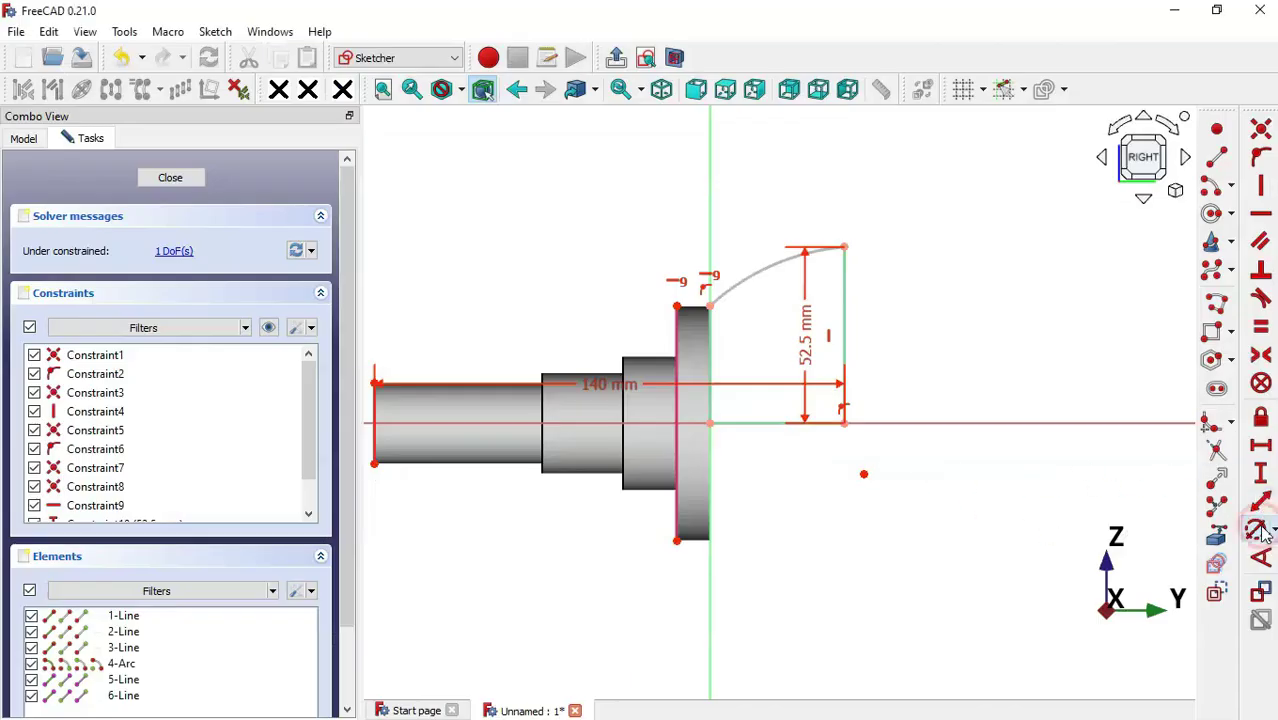
click(769, 267)
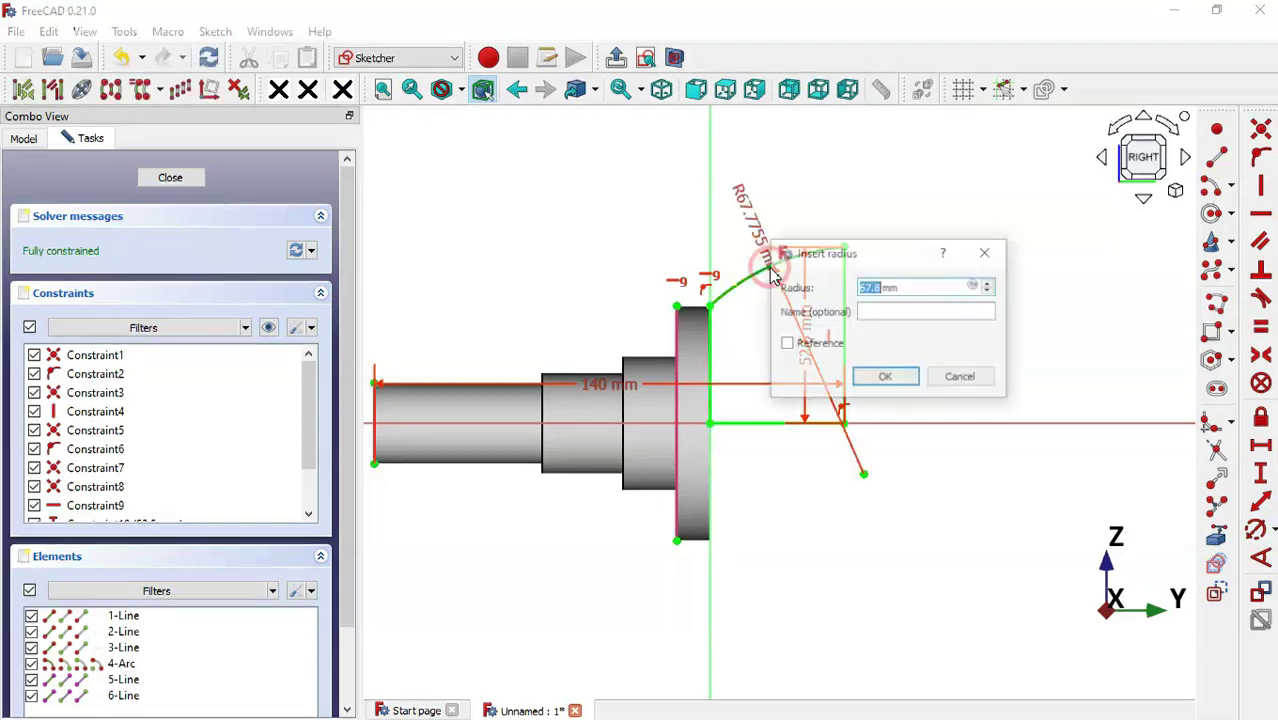
text(70)
key(Return)
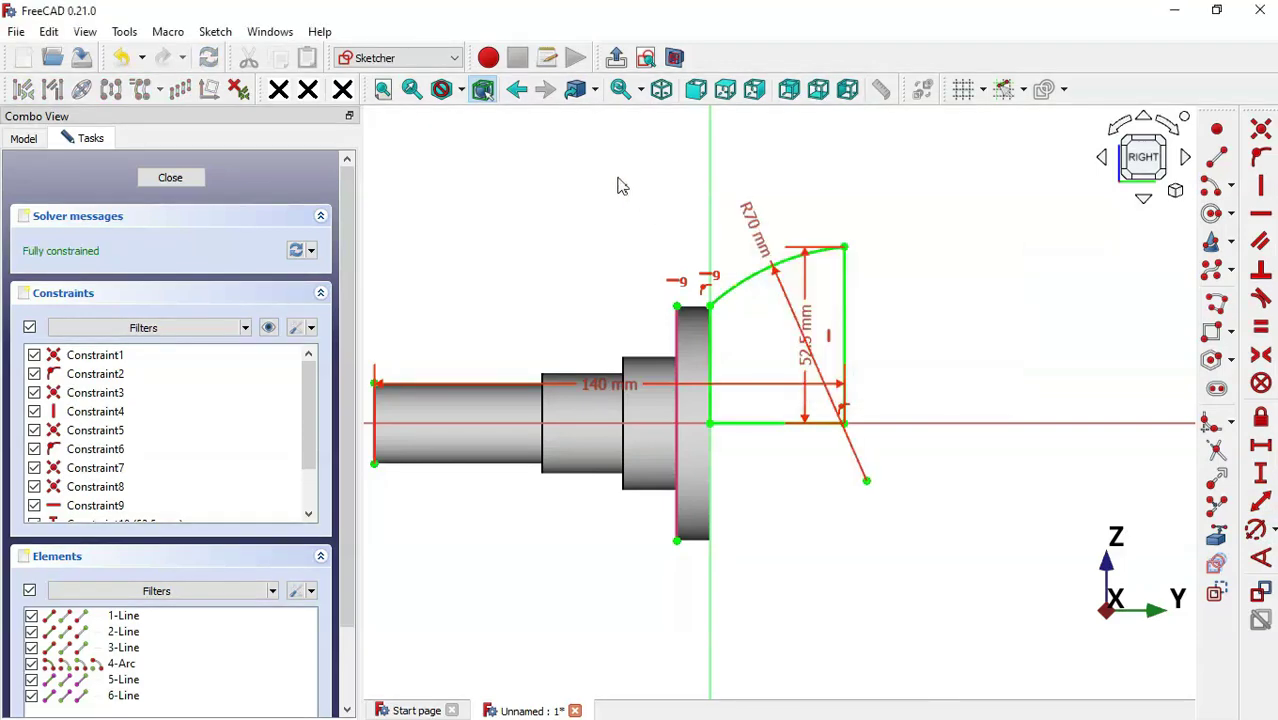
Finish the yoke profile sketch and revolve it 360° about the base Y axis.
click(616, 58)
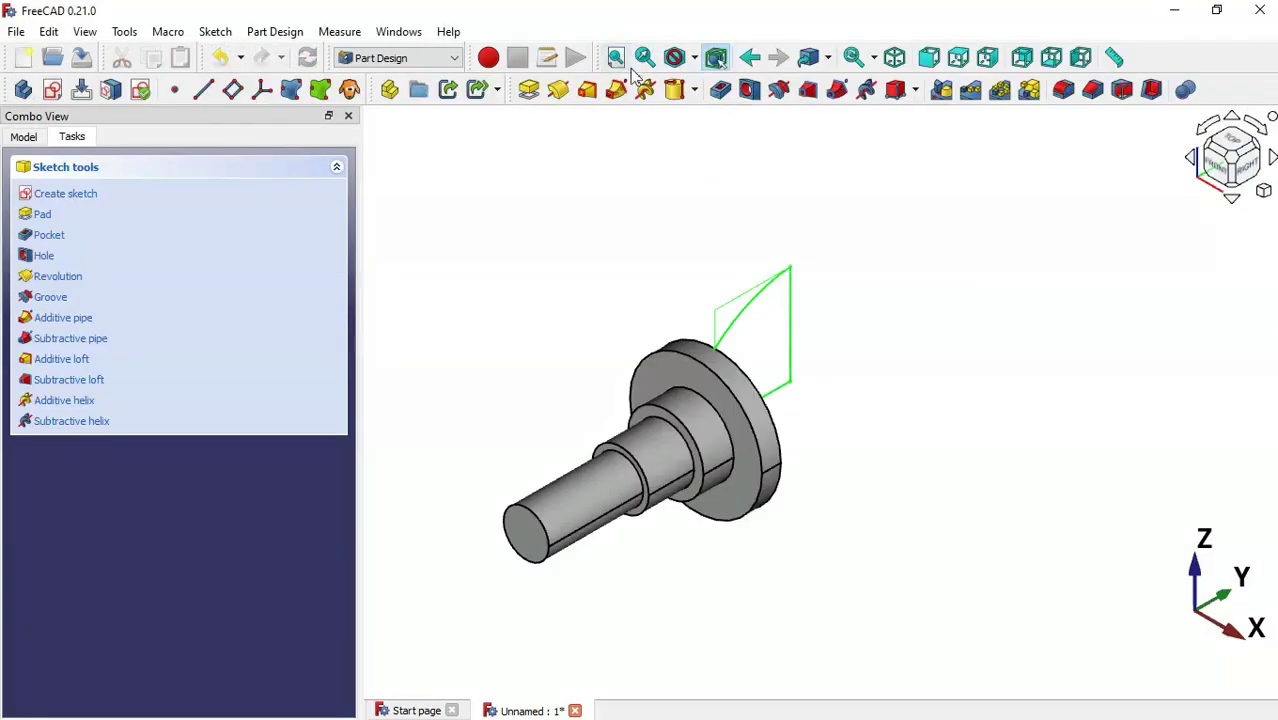
click(560, 91)
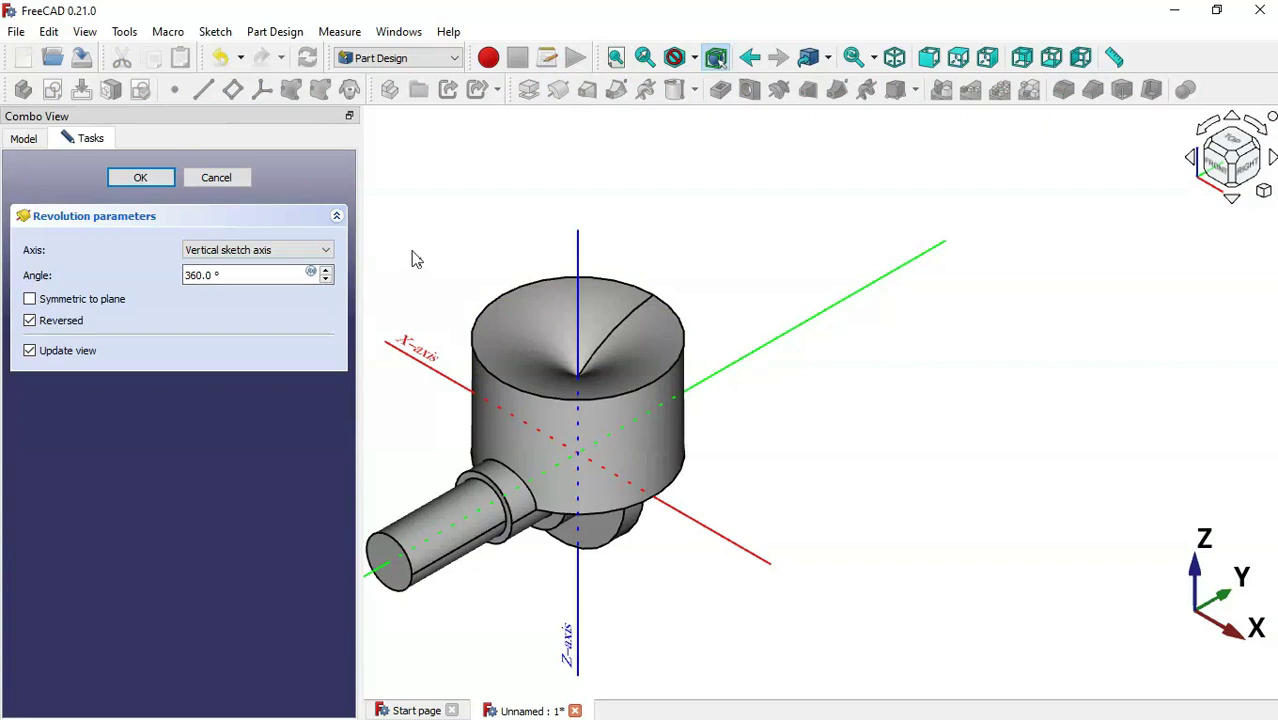
click(288, 251)
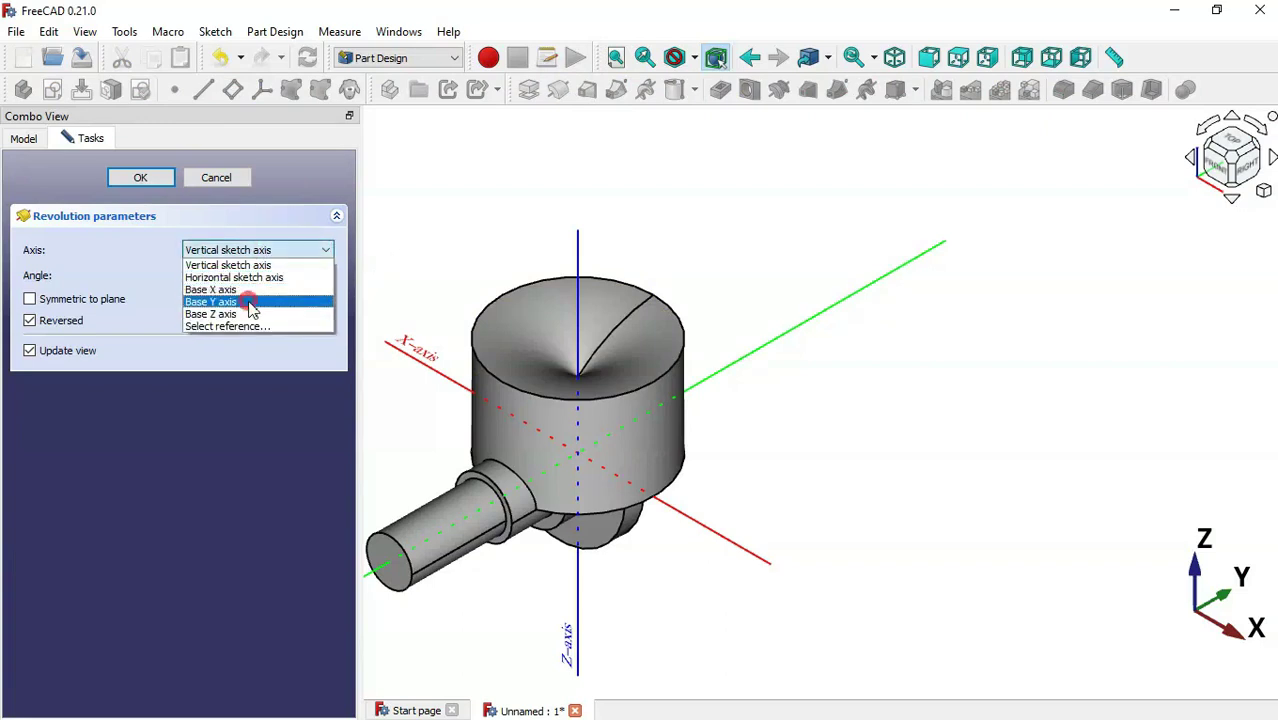
click(250, 302)
click(141, 177)
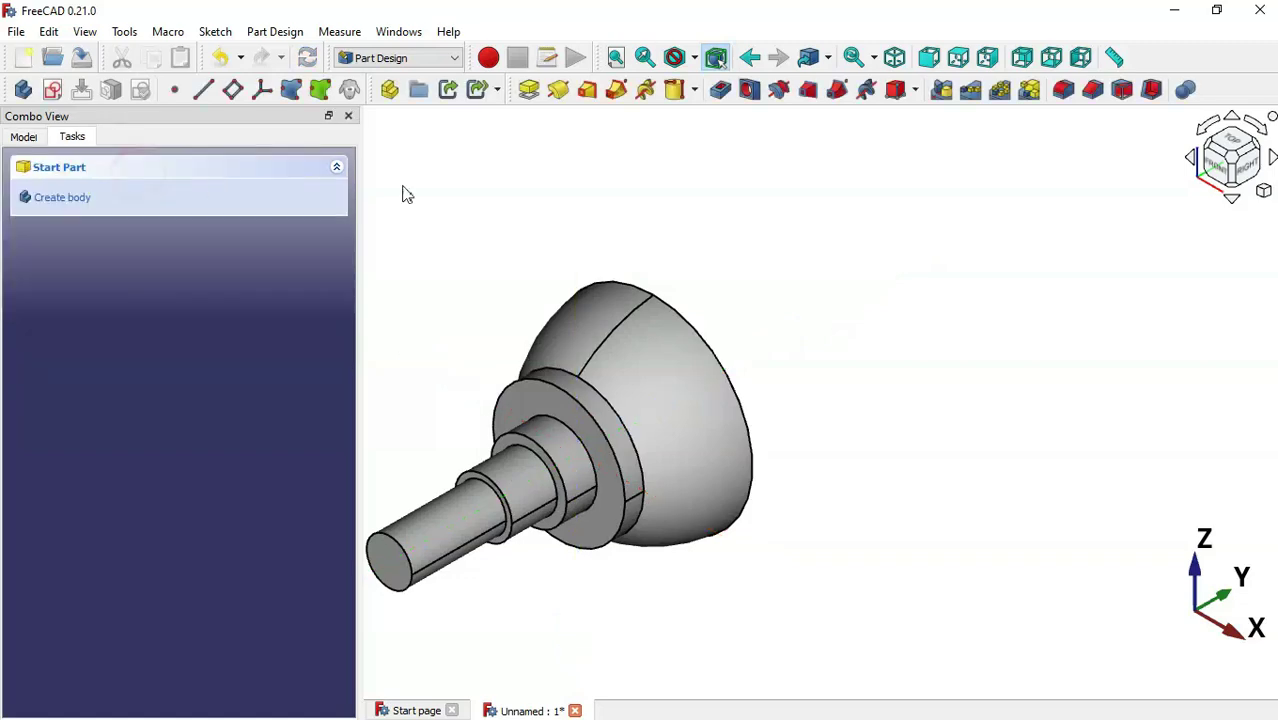
middle_drag(898, 289, 879, 380)
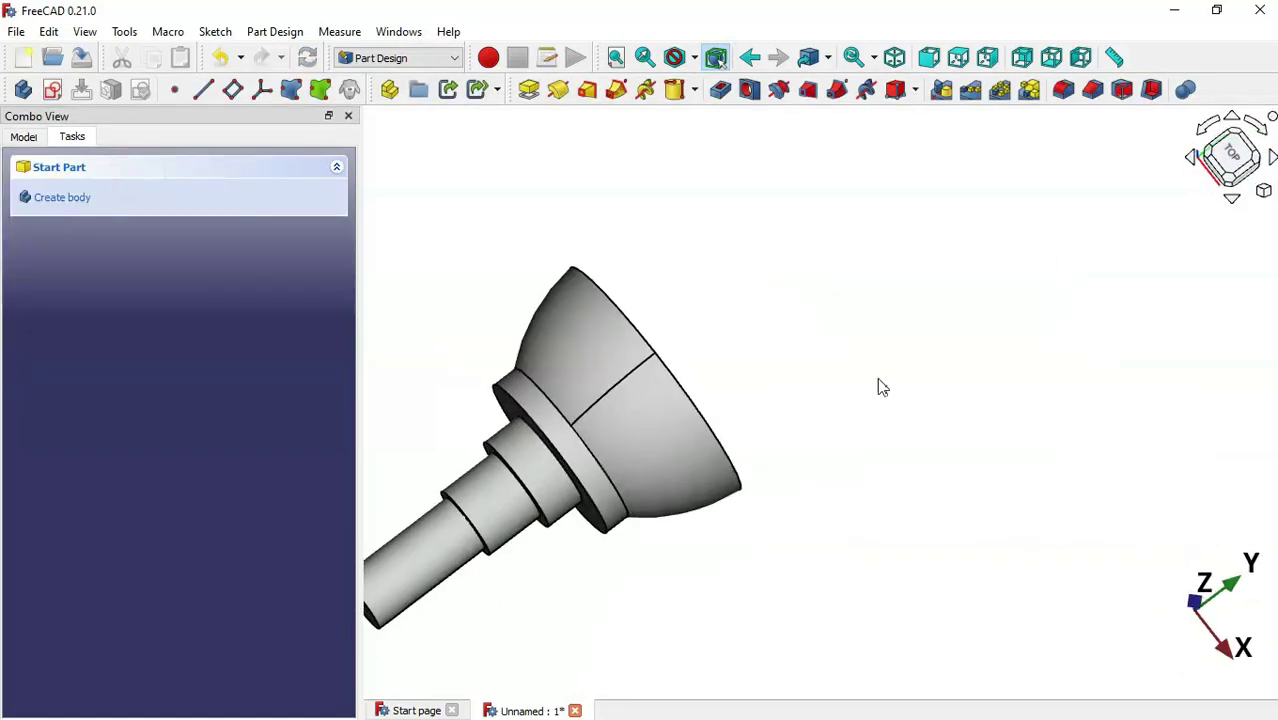
scroll(880, 388, down, 2)
Check the yoke's eye in the drawing's lower and isometric views, and start a new sketch on the XY plane.
key(alt+Tab)
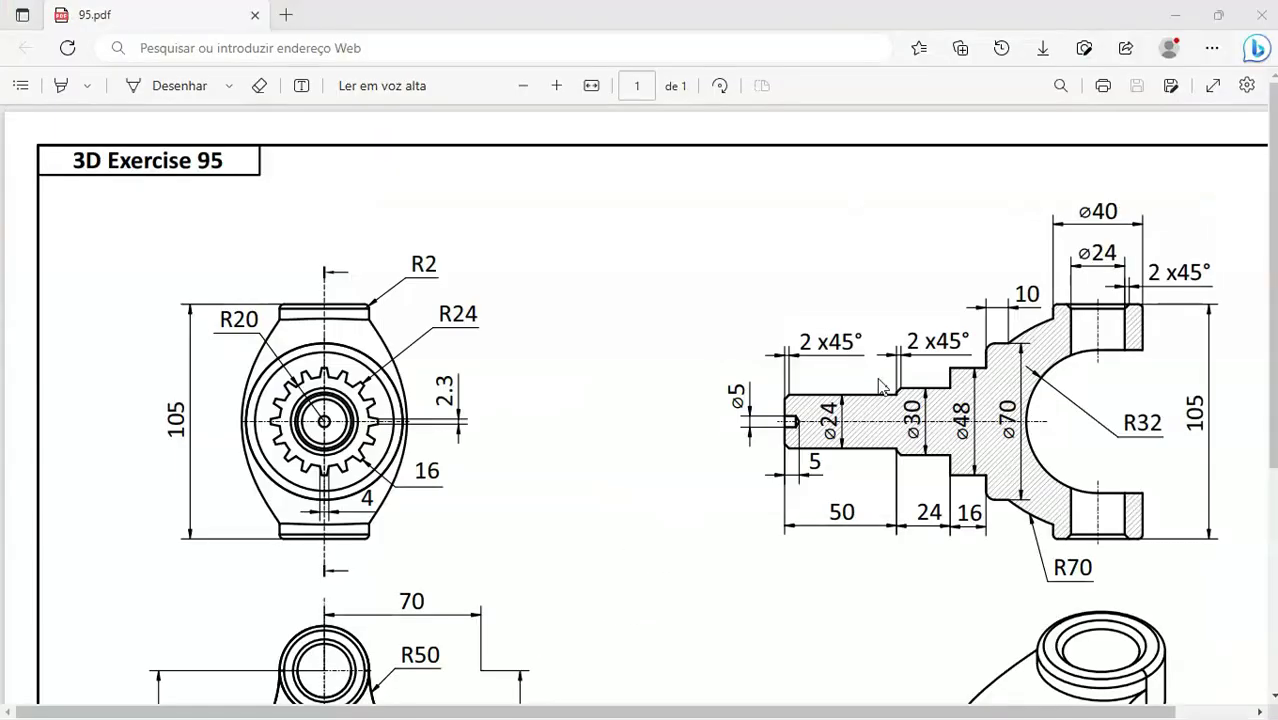
scroll(1115, 510, down, 3)
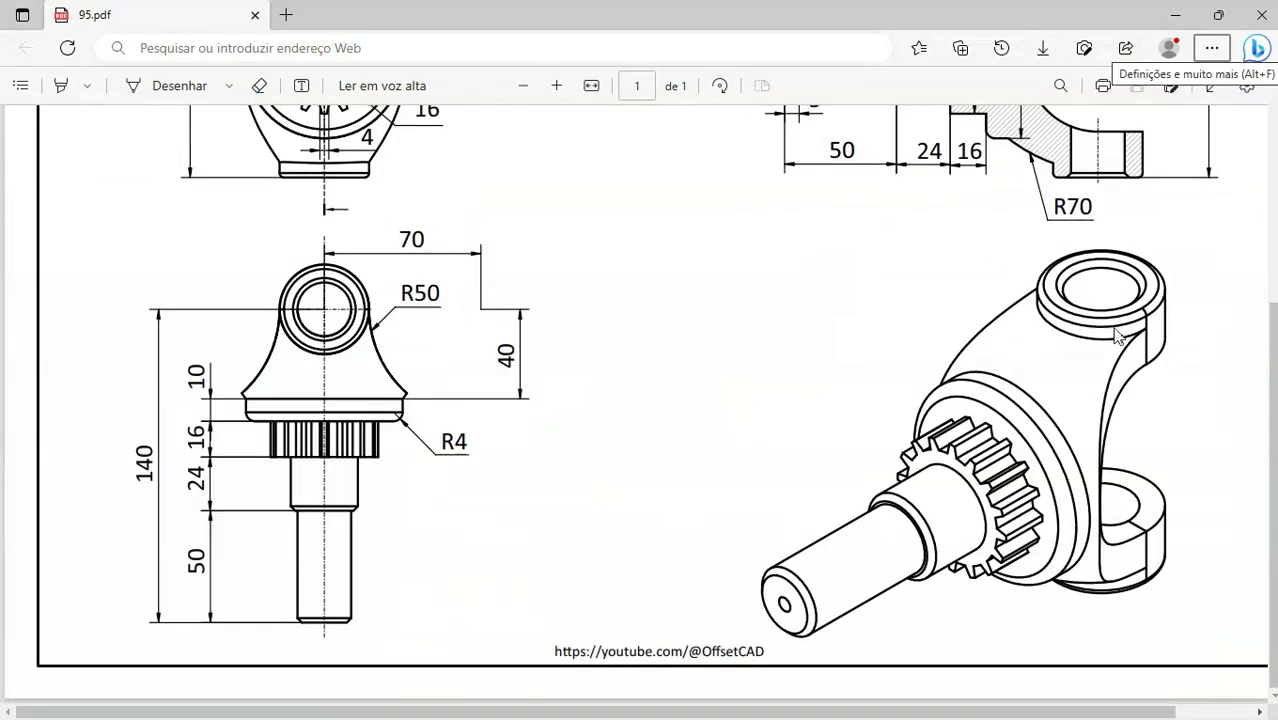
key(alt+Tab)
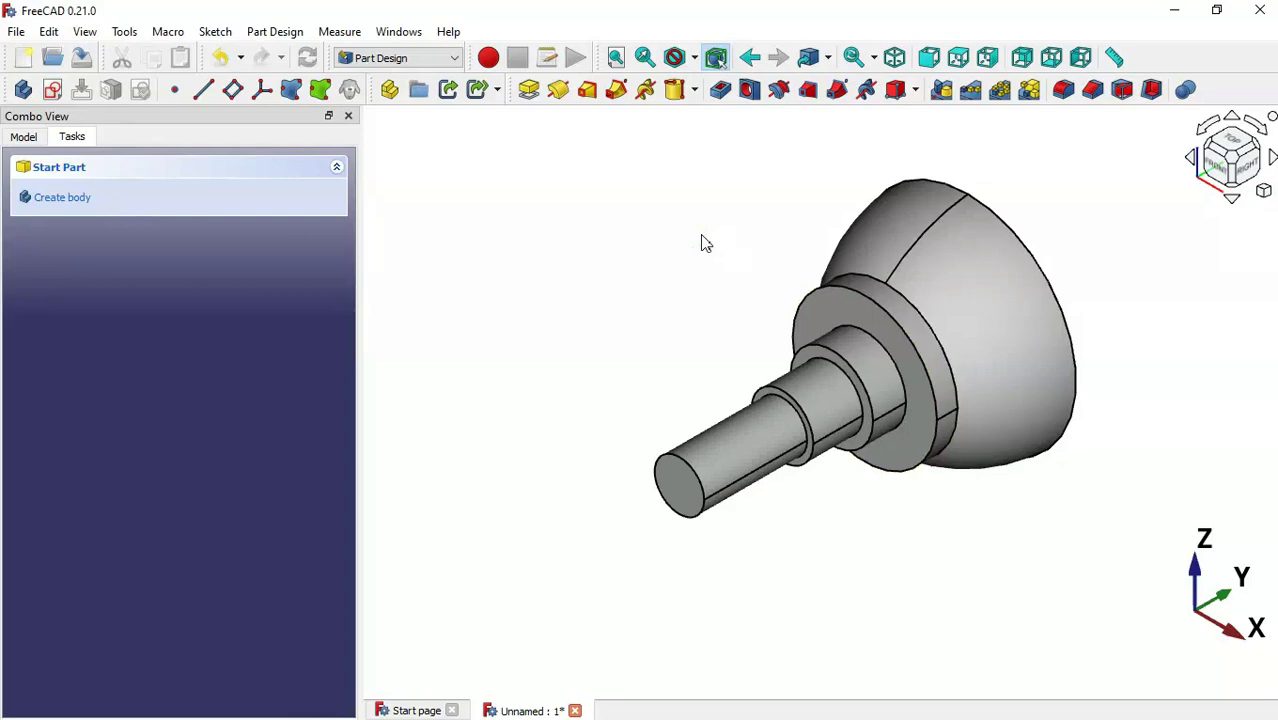
click(53, 90)
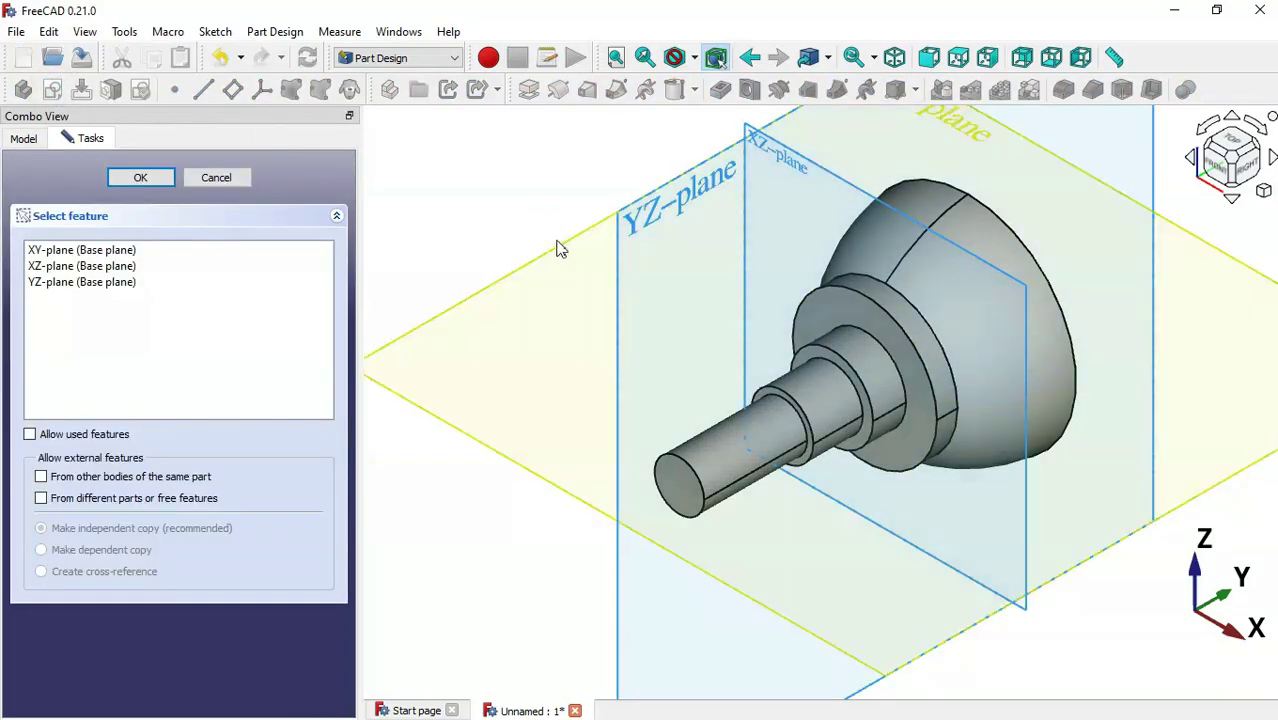
click(565, 253)
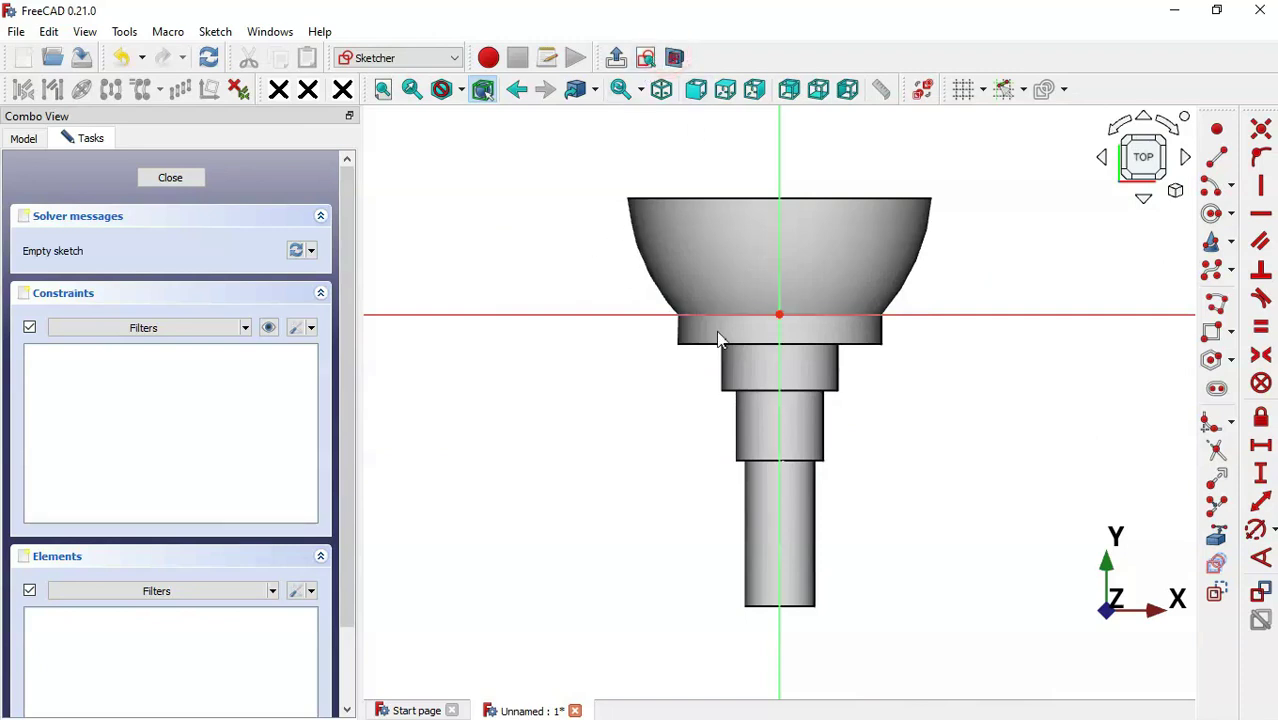
Project the wide rim edge of the revolved body into the sketch as external geometry.
scroll(719, 339, down, 2)
scroll(806, 133, up, 1)
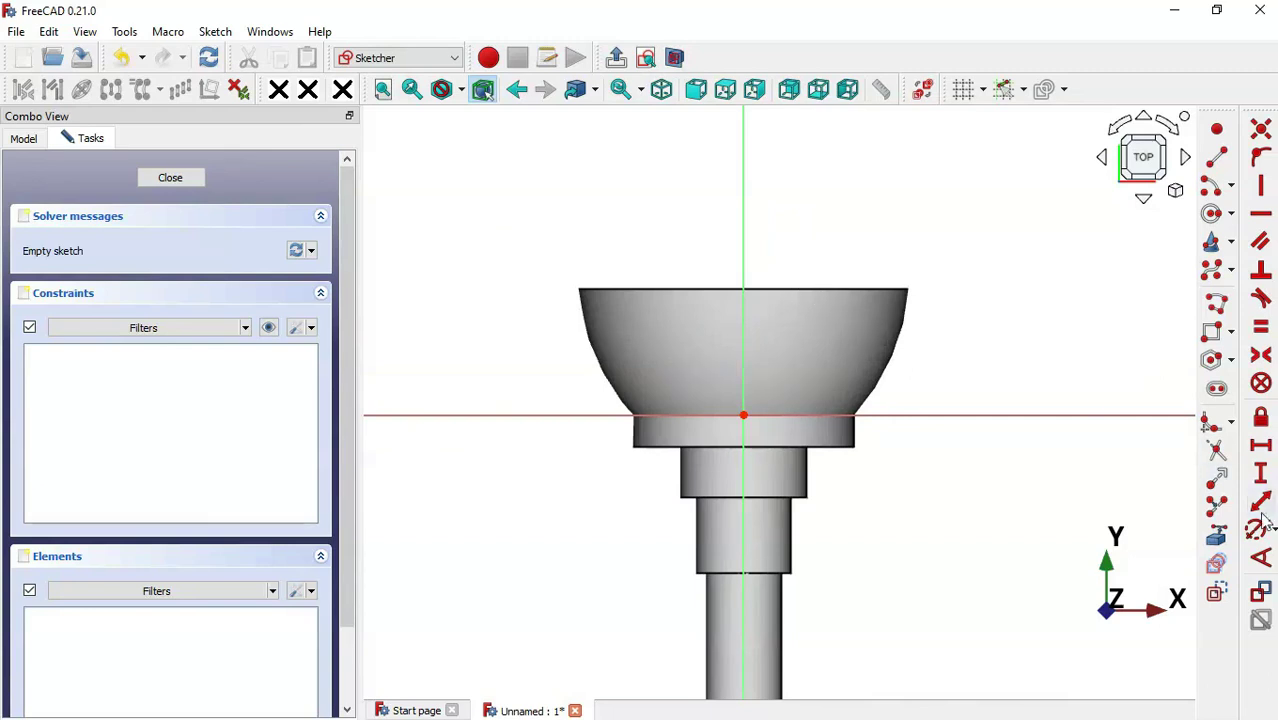
click(1220, 536)
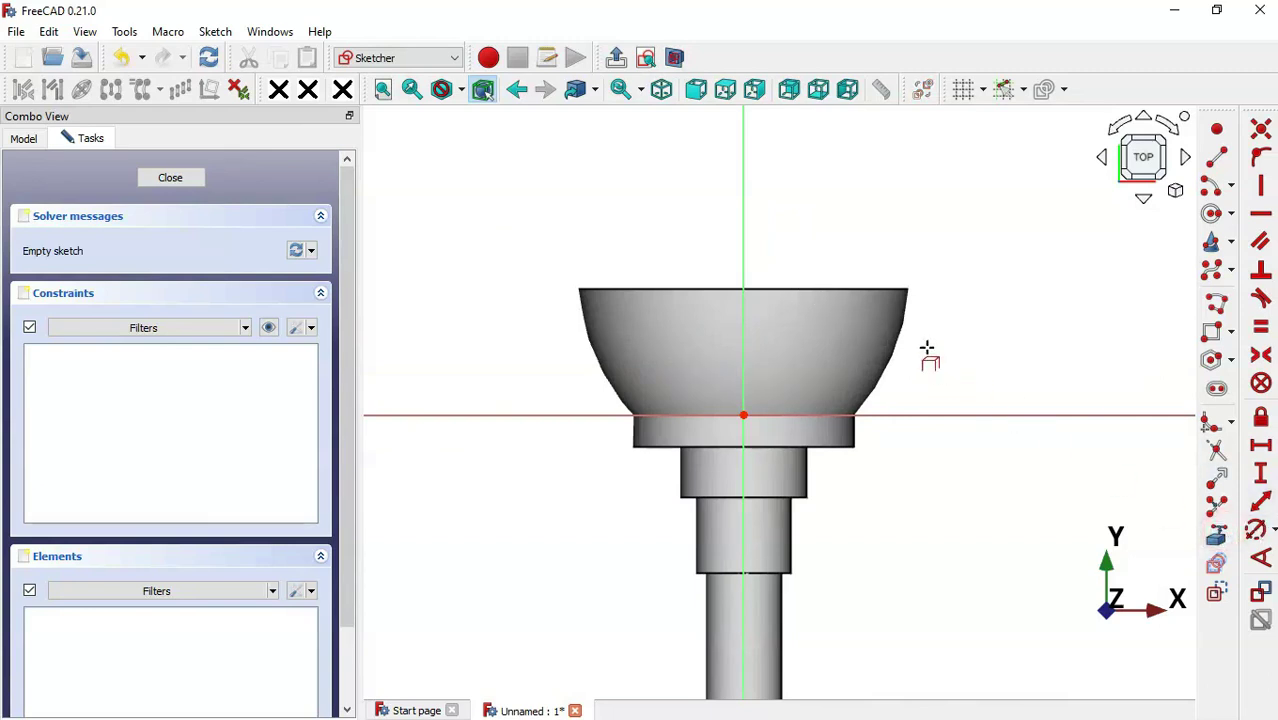
click(873, 289)
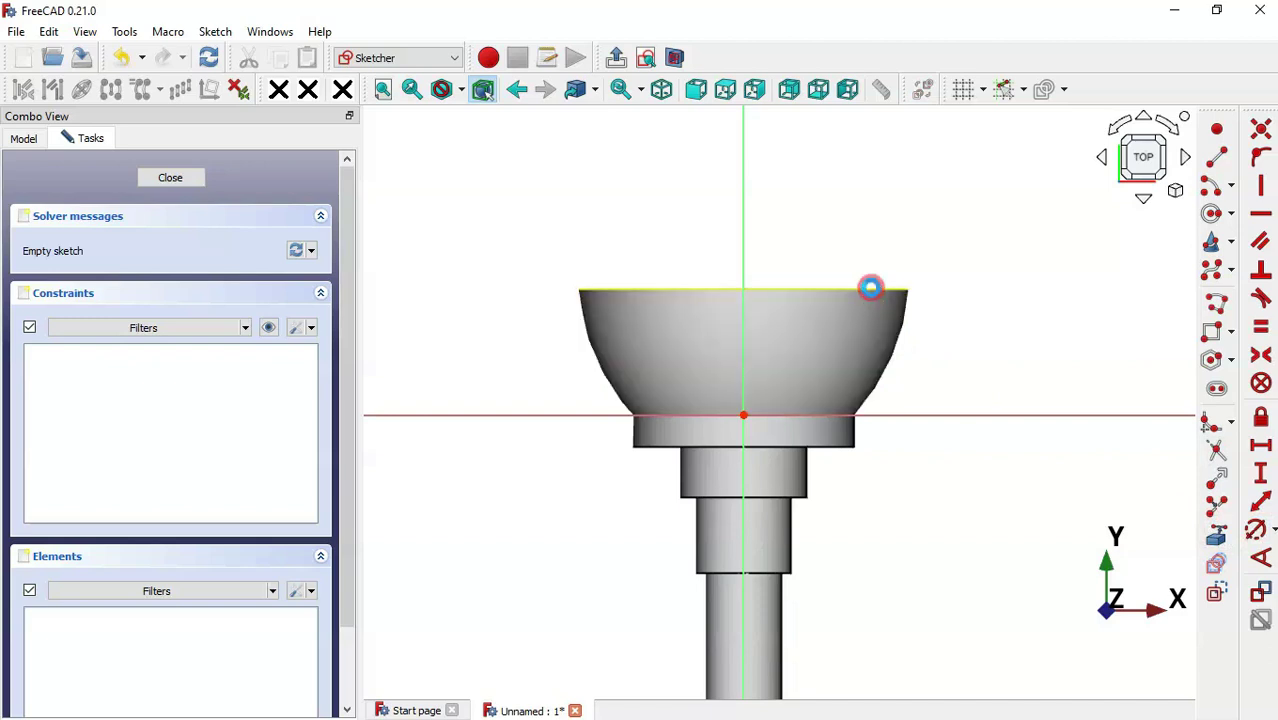
Sketch a circle of about 29 mm radius centred on the vertical axis and align its centre horizontally with the projected rim edge's end point.
click(1210, 238)
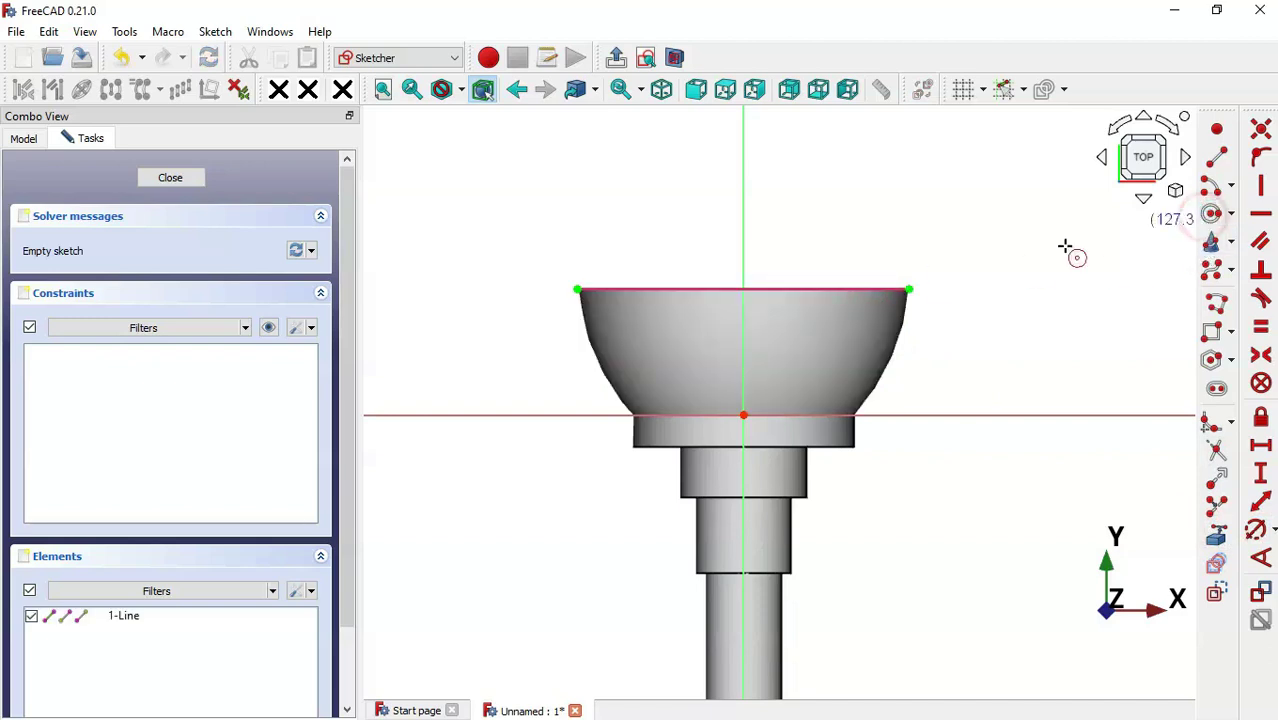
click(741, 222)
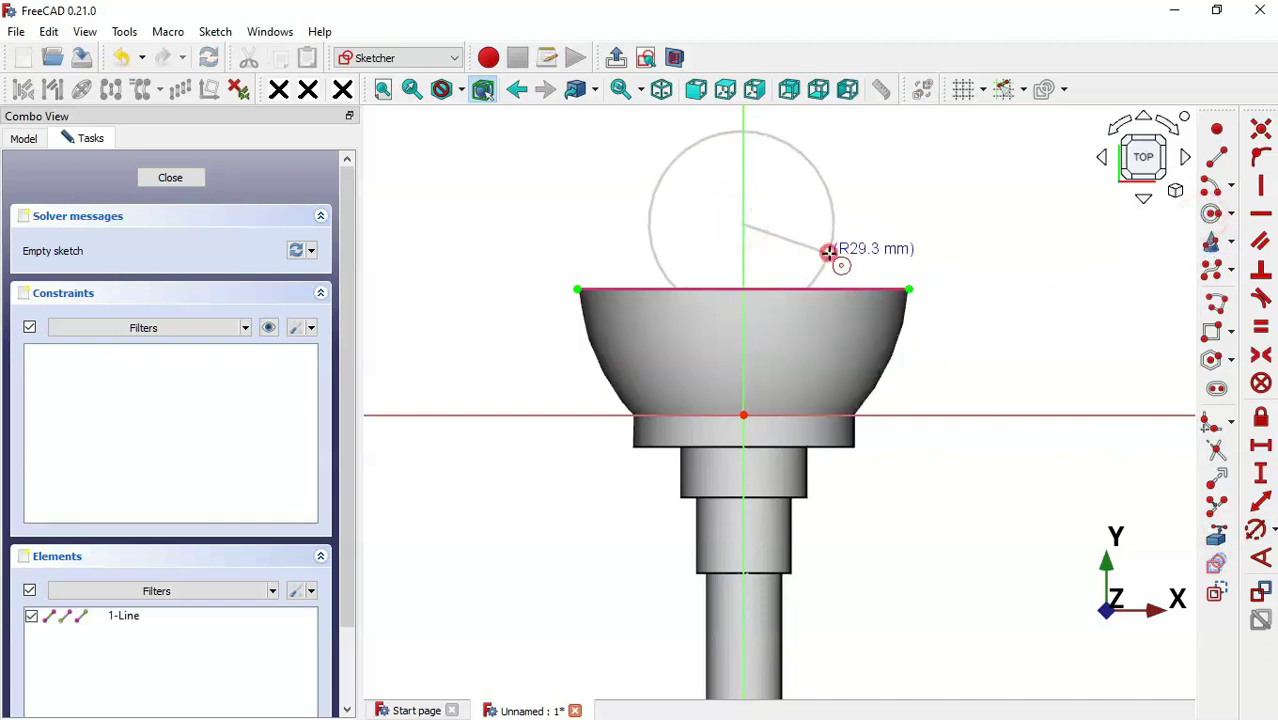
click(831, 255)
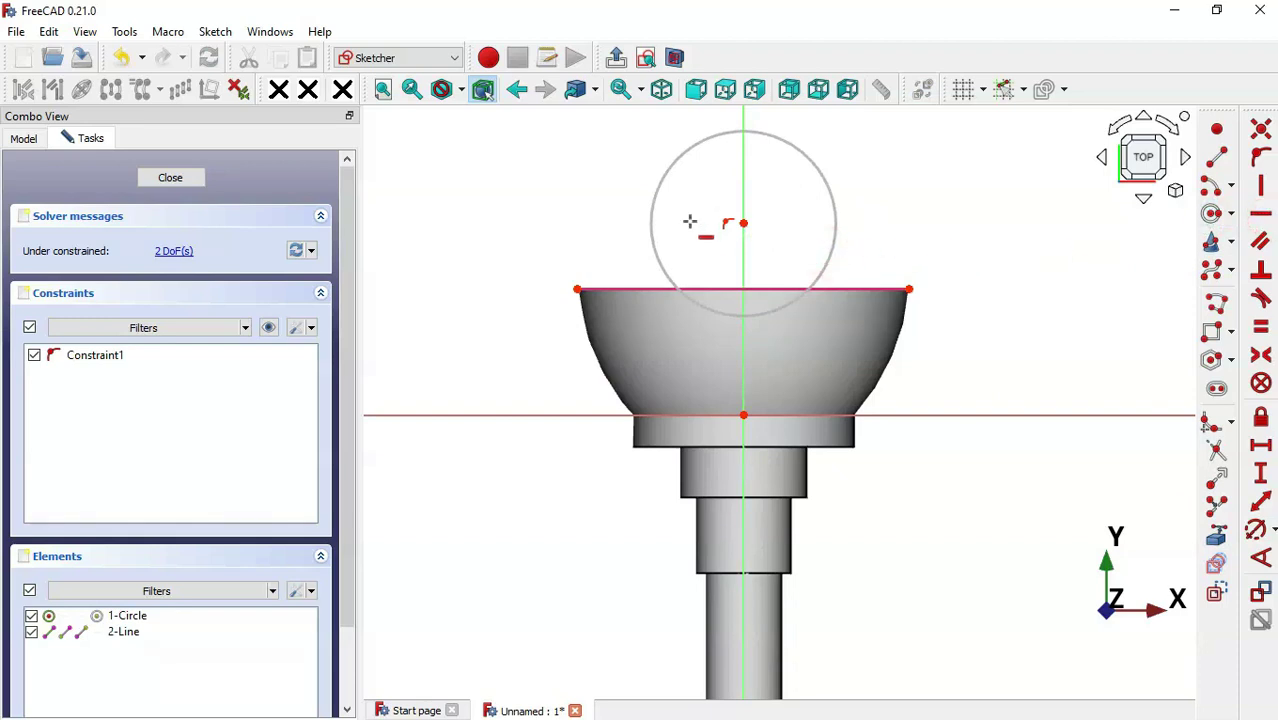
click(743, 222)
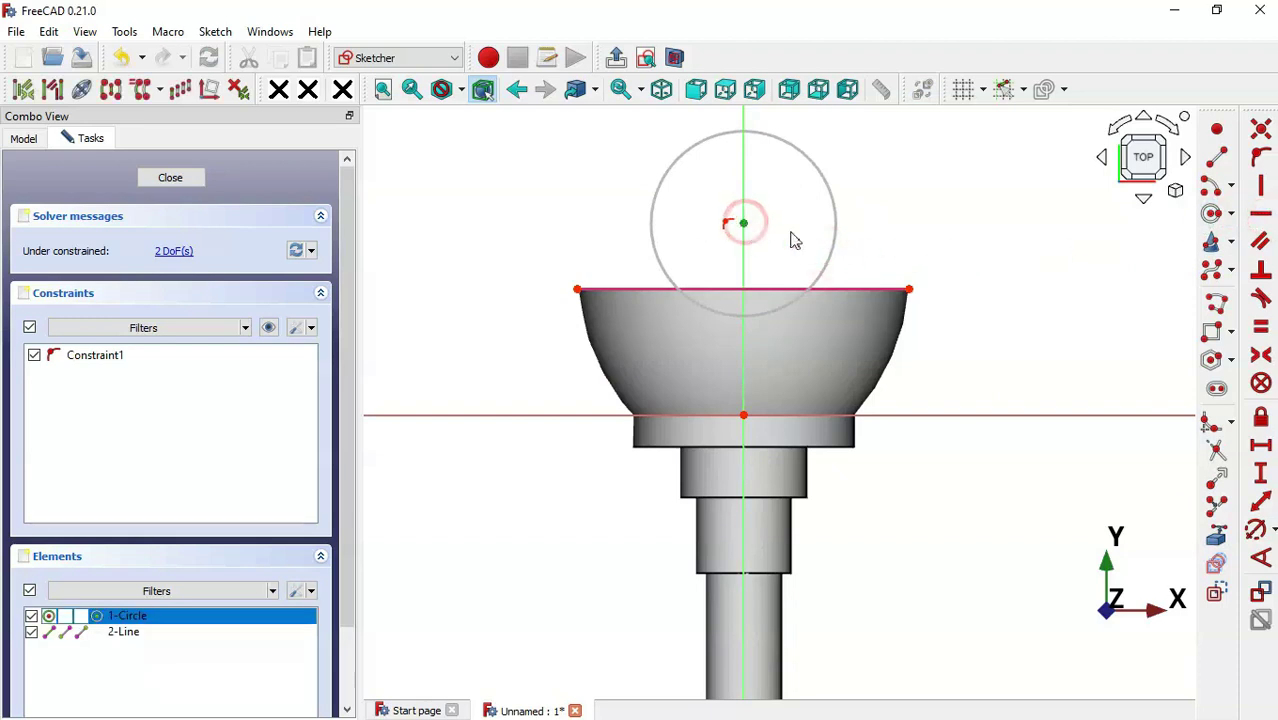
click(908, 288)
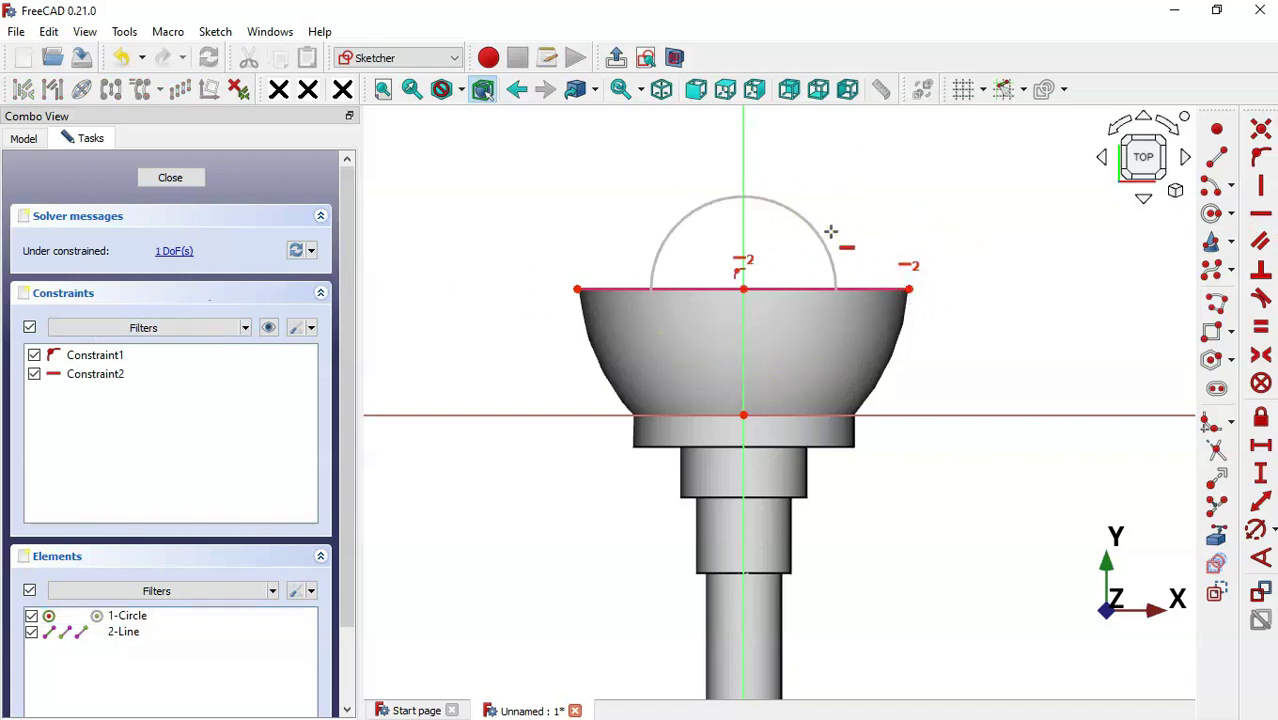
Look up the eye's outer diameter in the drawing's section view and constrain the circle's diameter to 40 mm.
key(alt+Tab)
scroll(1116, 326, up, 3)
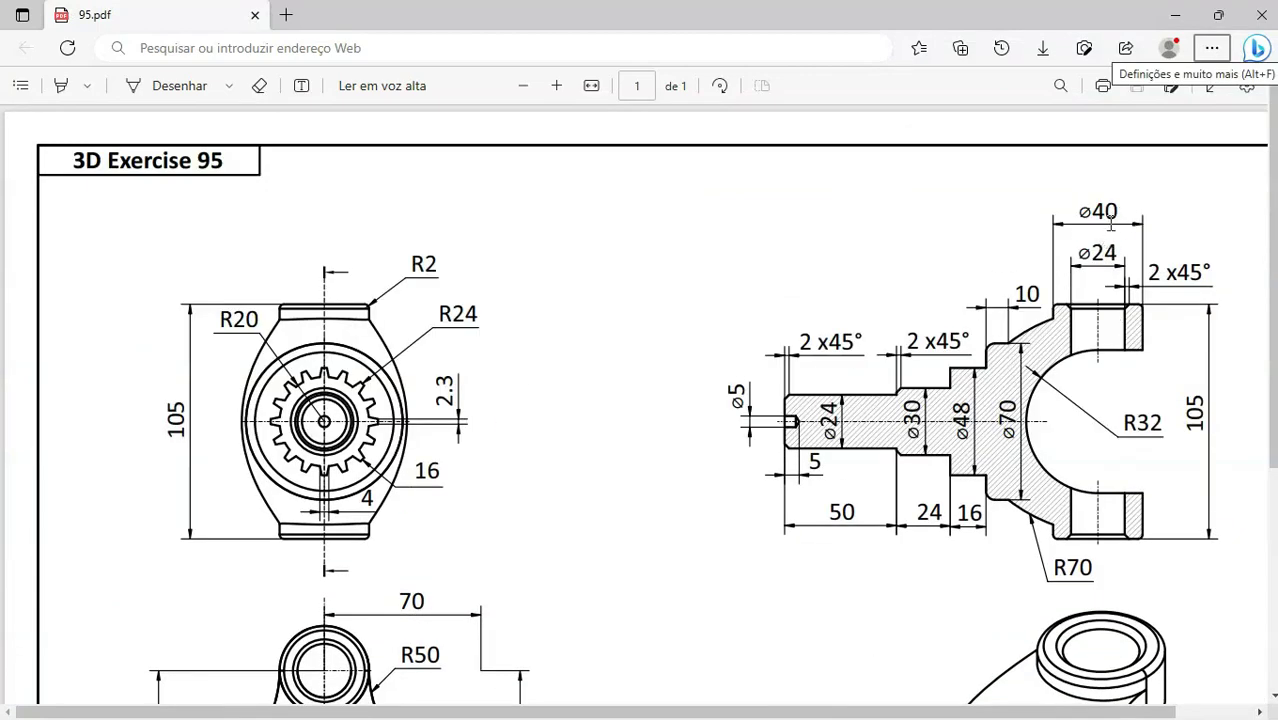
key(alt+Tab)
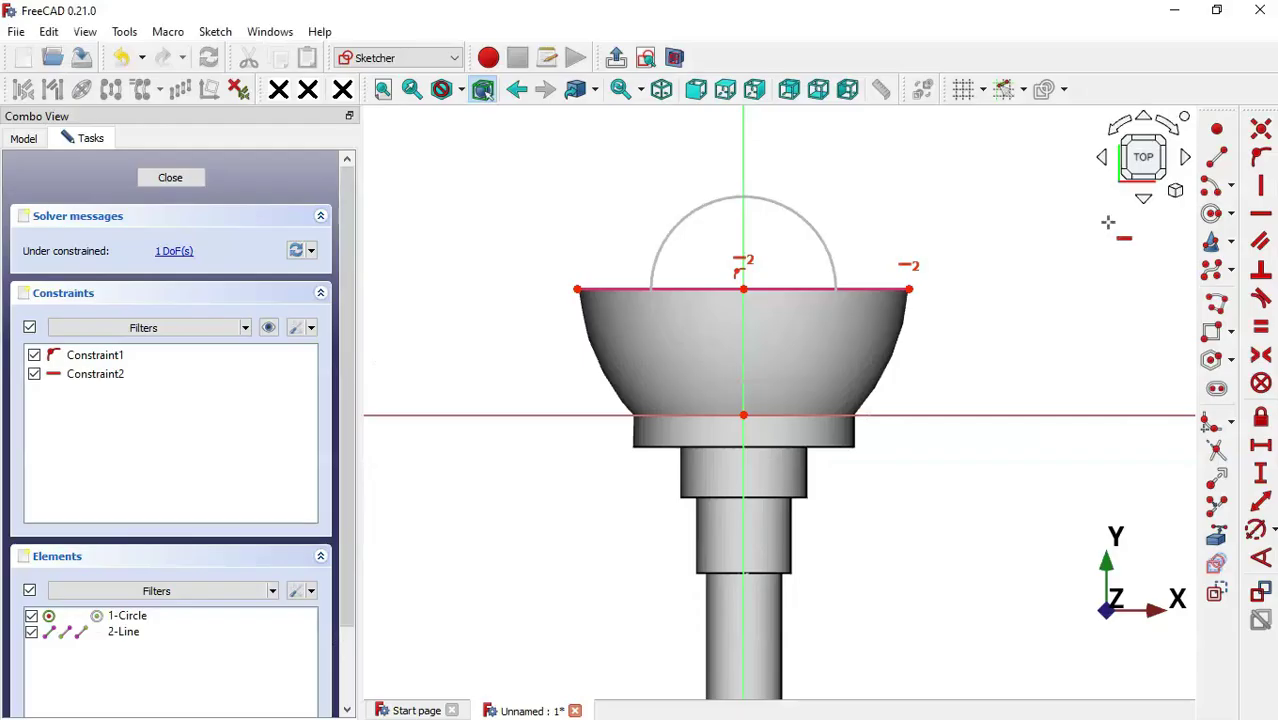
click(1257, 532)
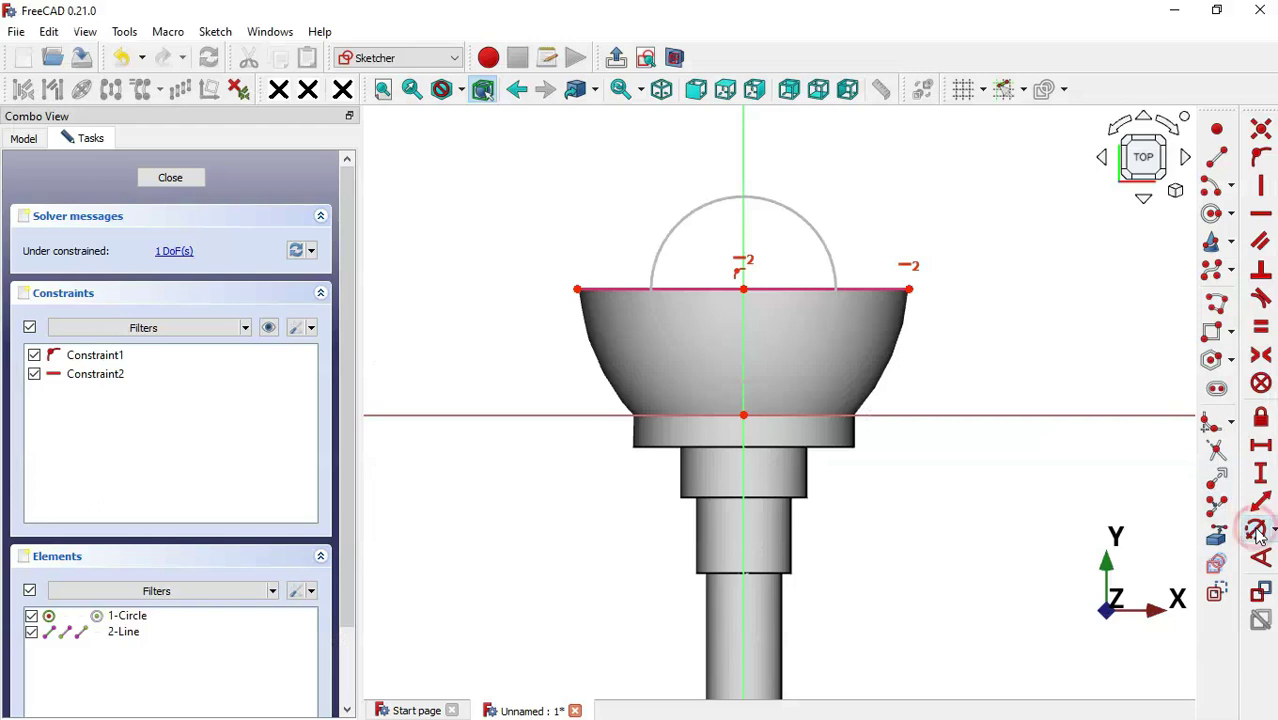
click(816, 231)
text(40)
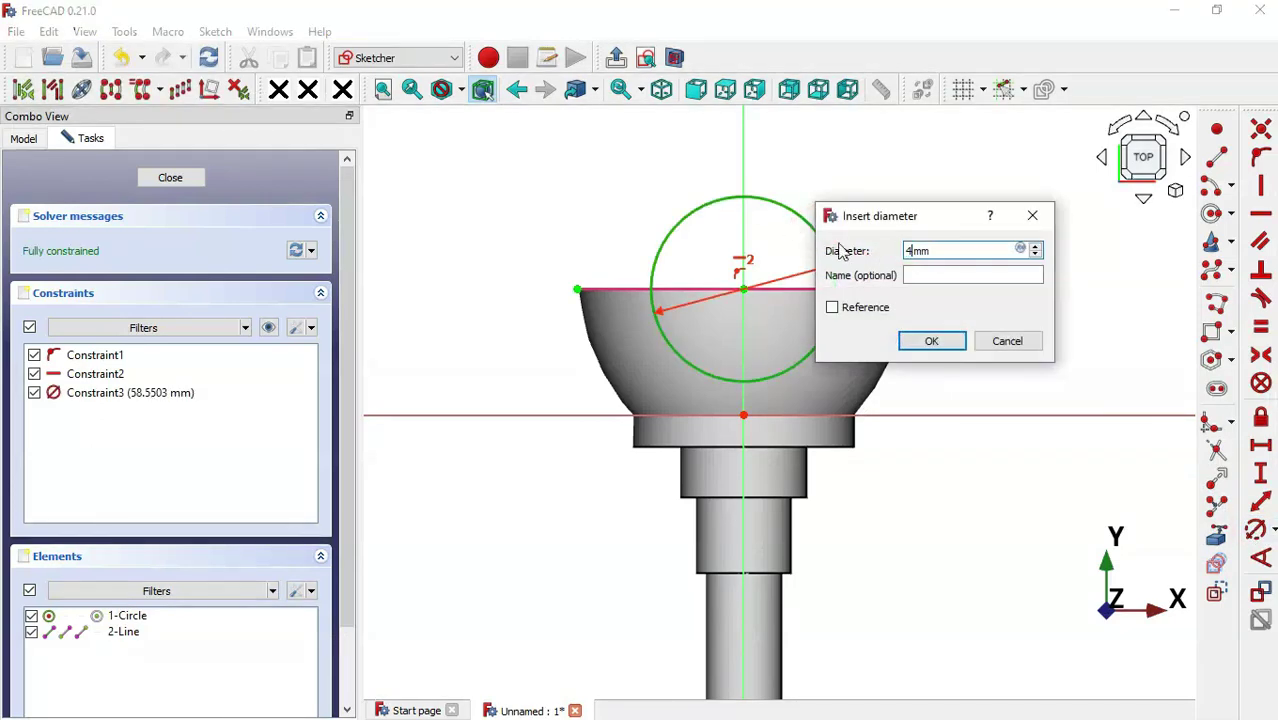
key(Return)
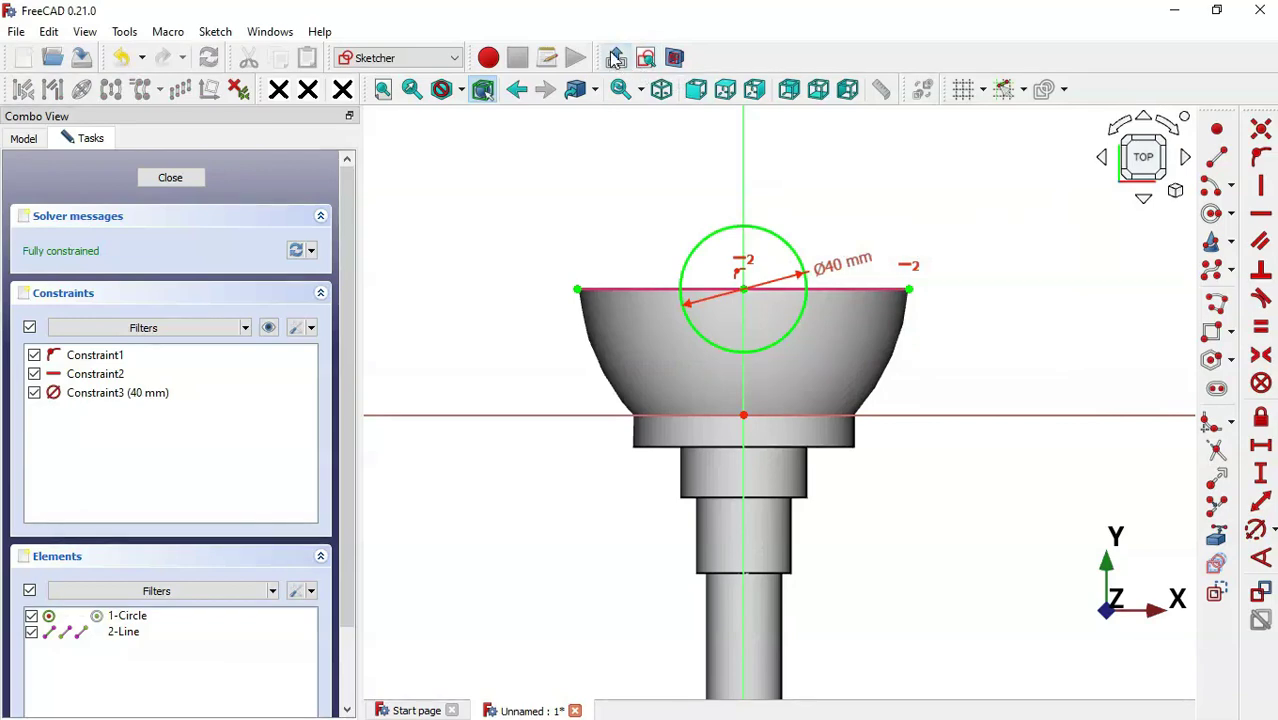
Finish the circle sketch and pad it 105 mm symmetric to the plane, checking the yoke's overall height in the drawing.
click(616, 57)
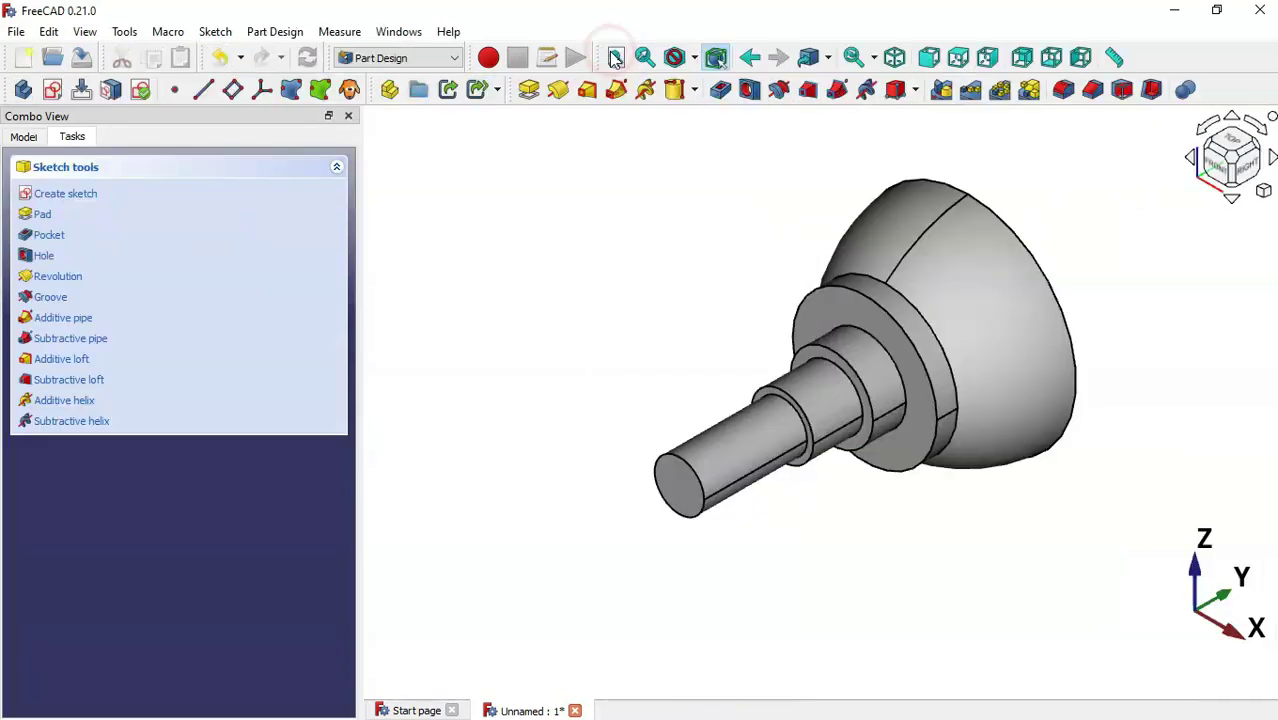
click(530, 92)
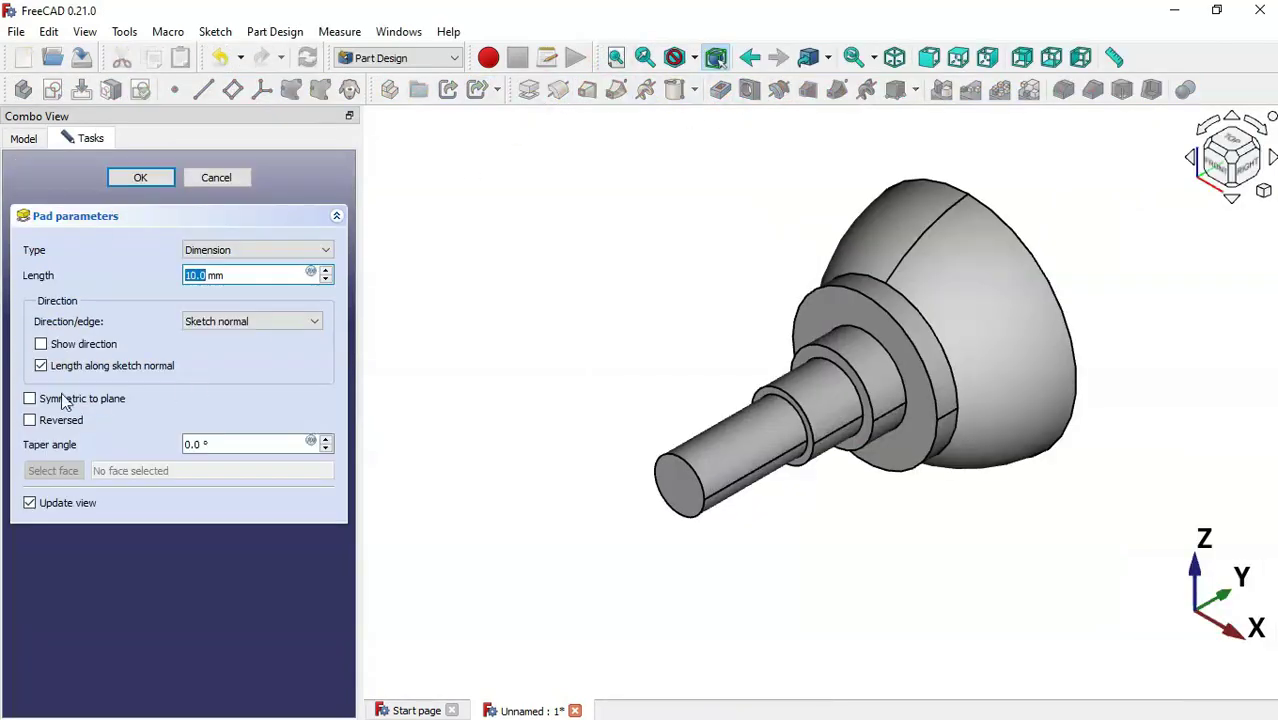
middle_drag(1076, 397, 780, 430)
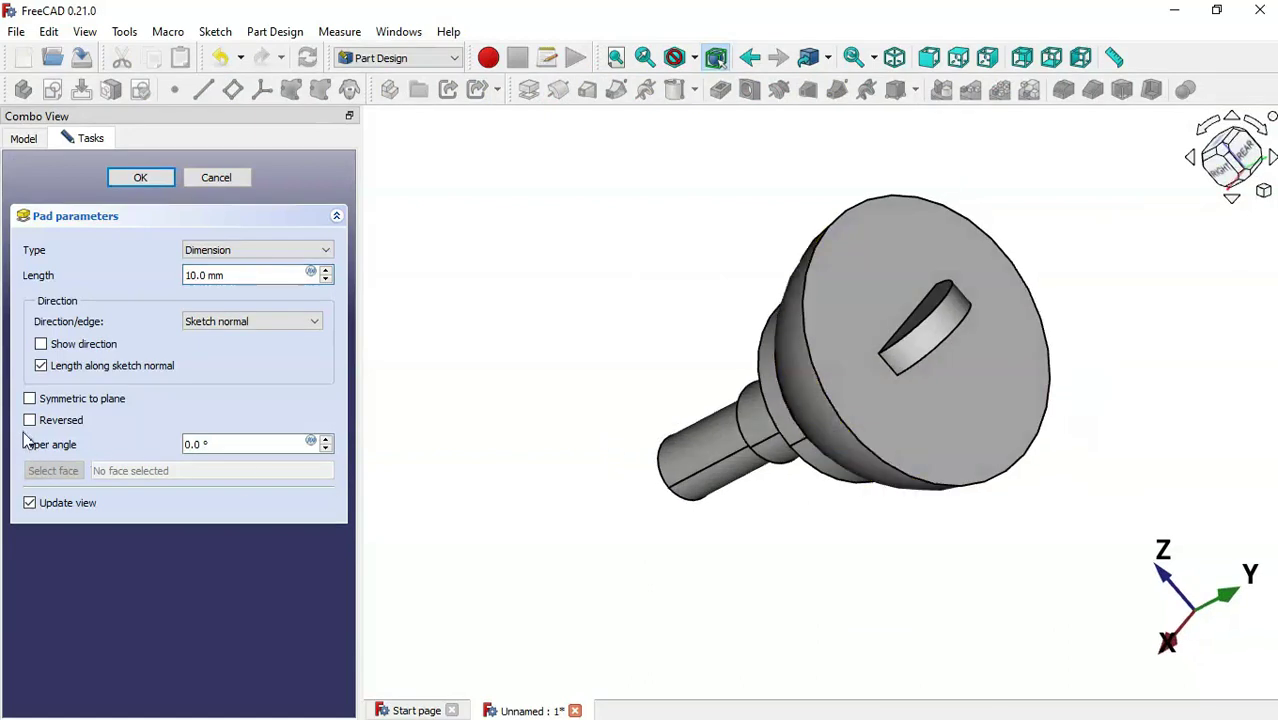
click(97, 399)
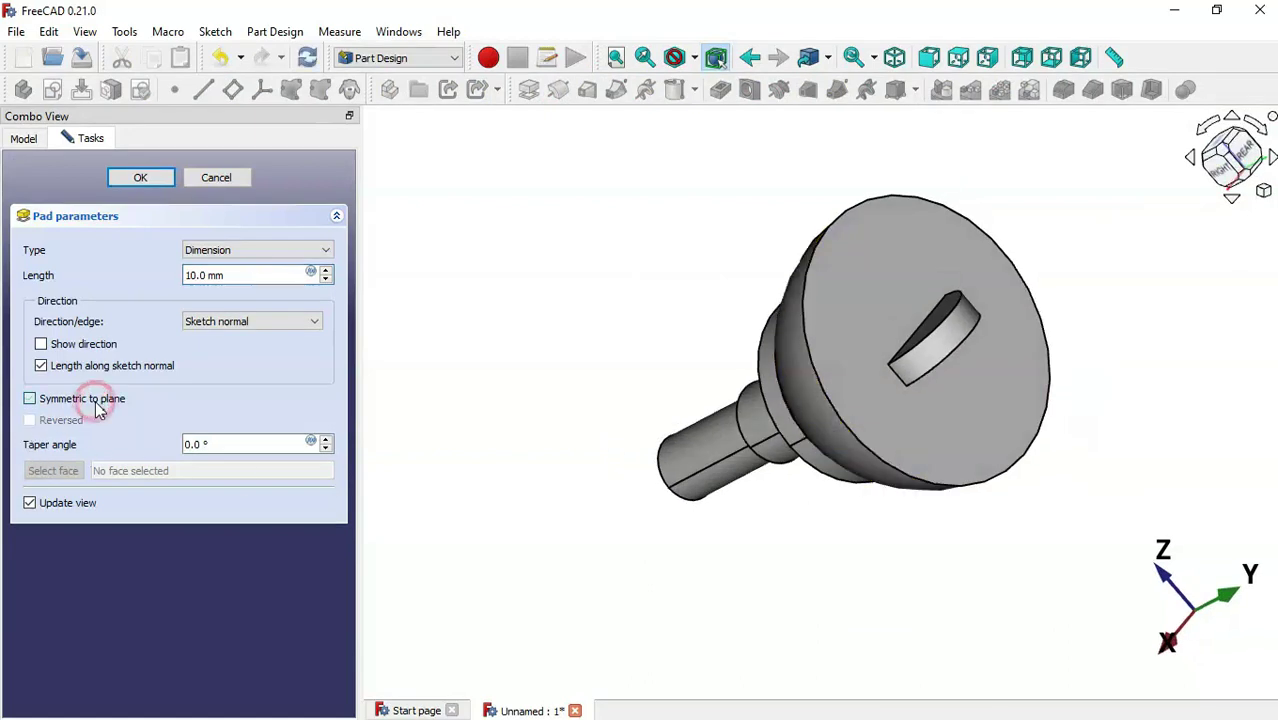
drag(256, 274, 147, 274)
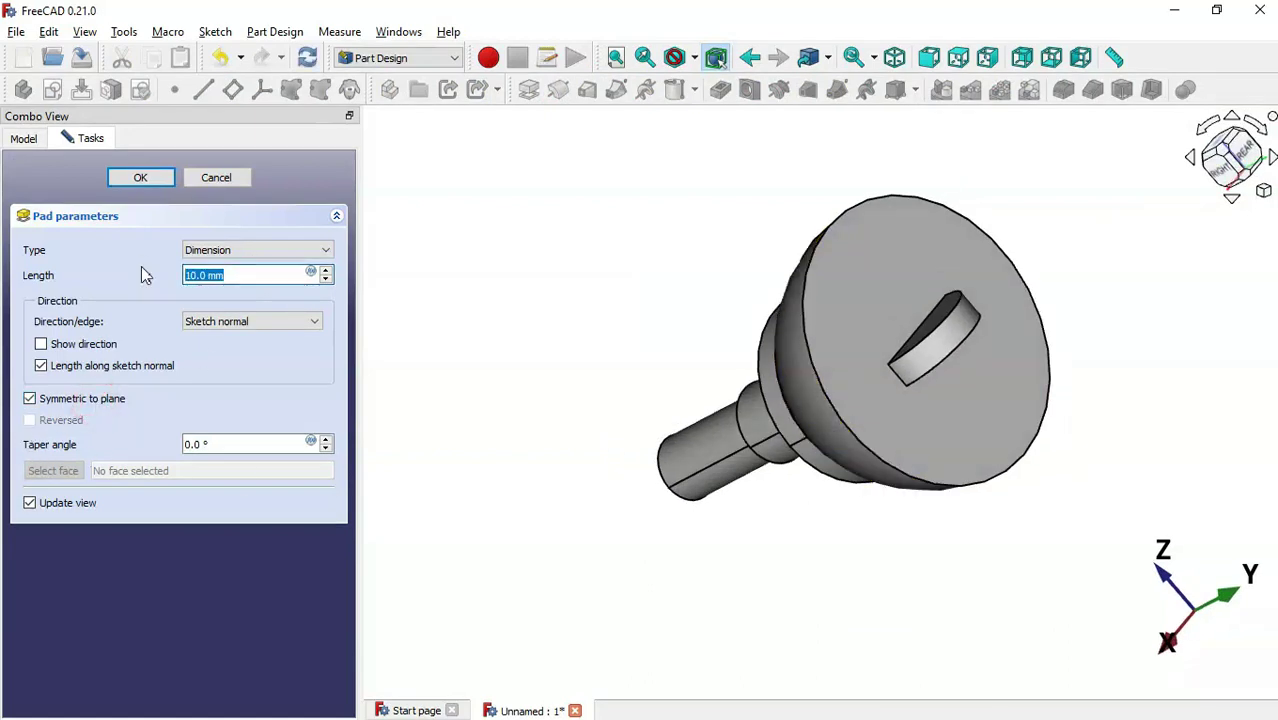
key(alt+Tab)
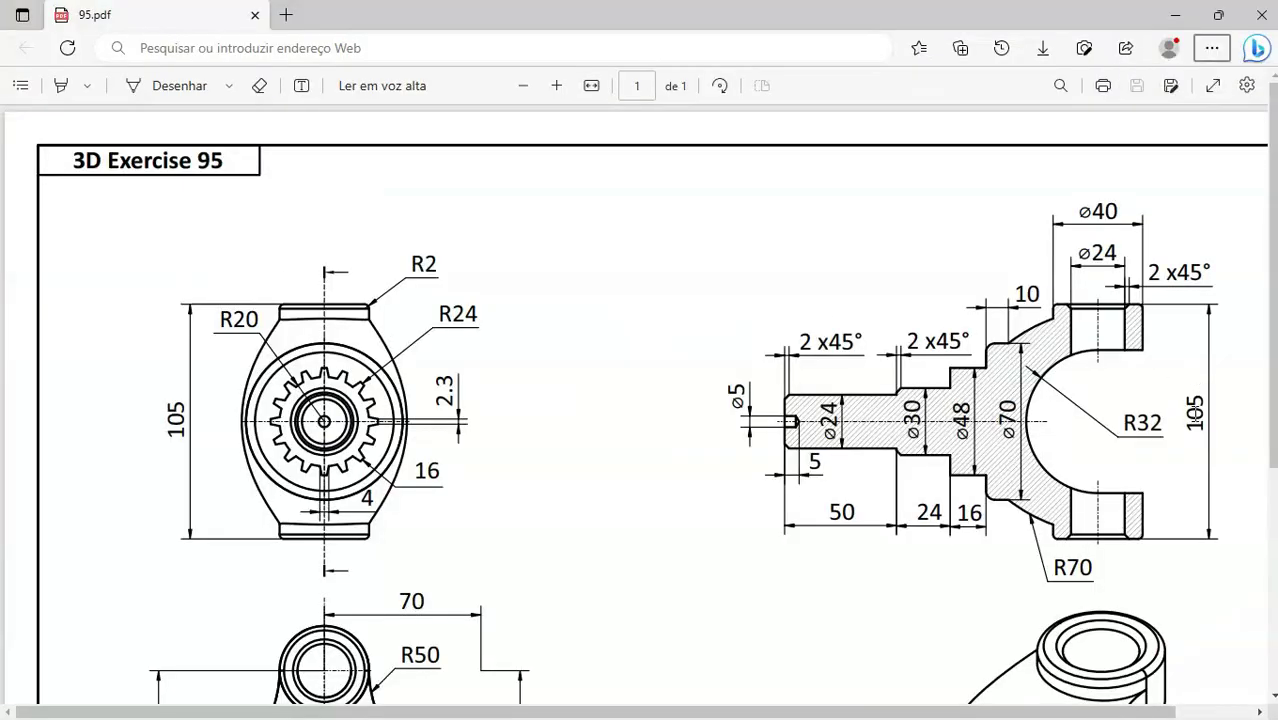
key(alt+Tab)
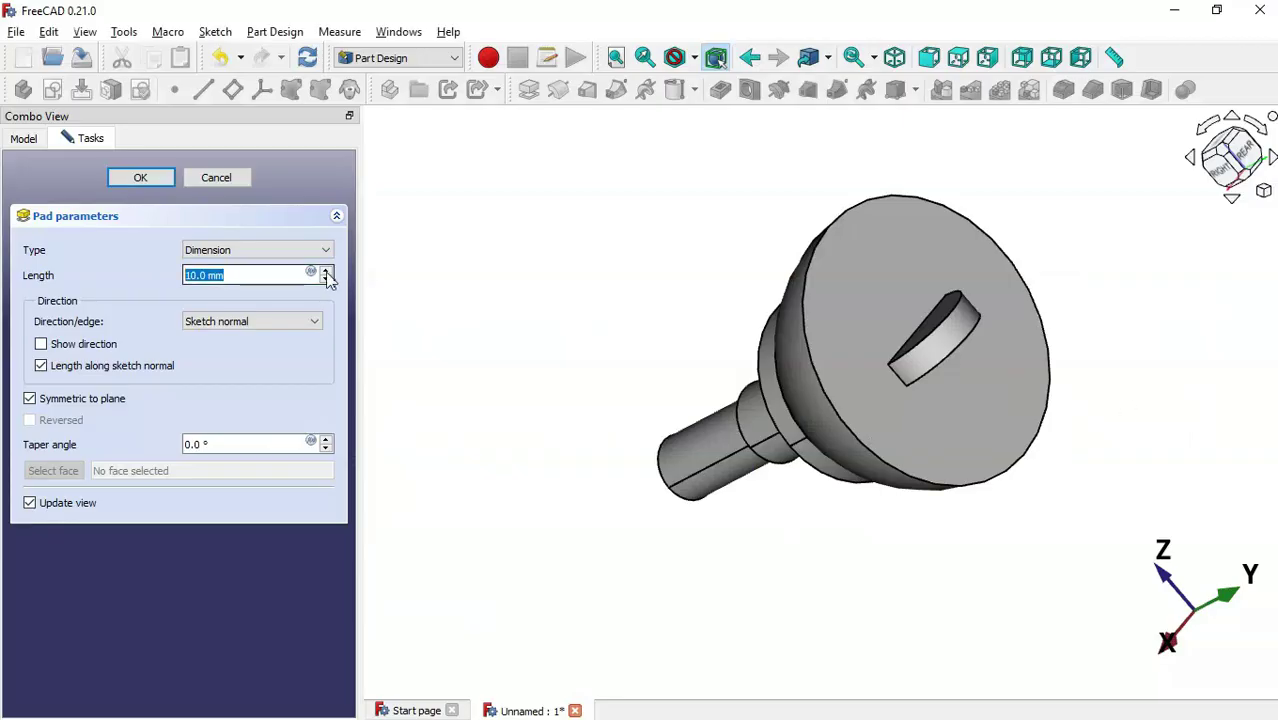
text(105)
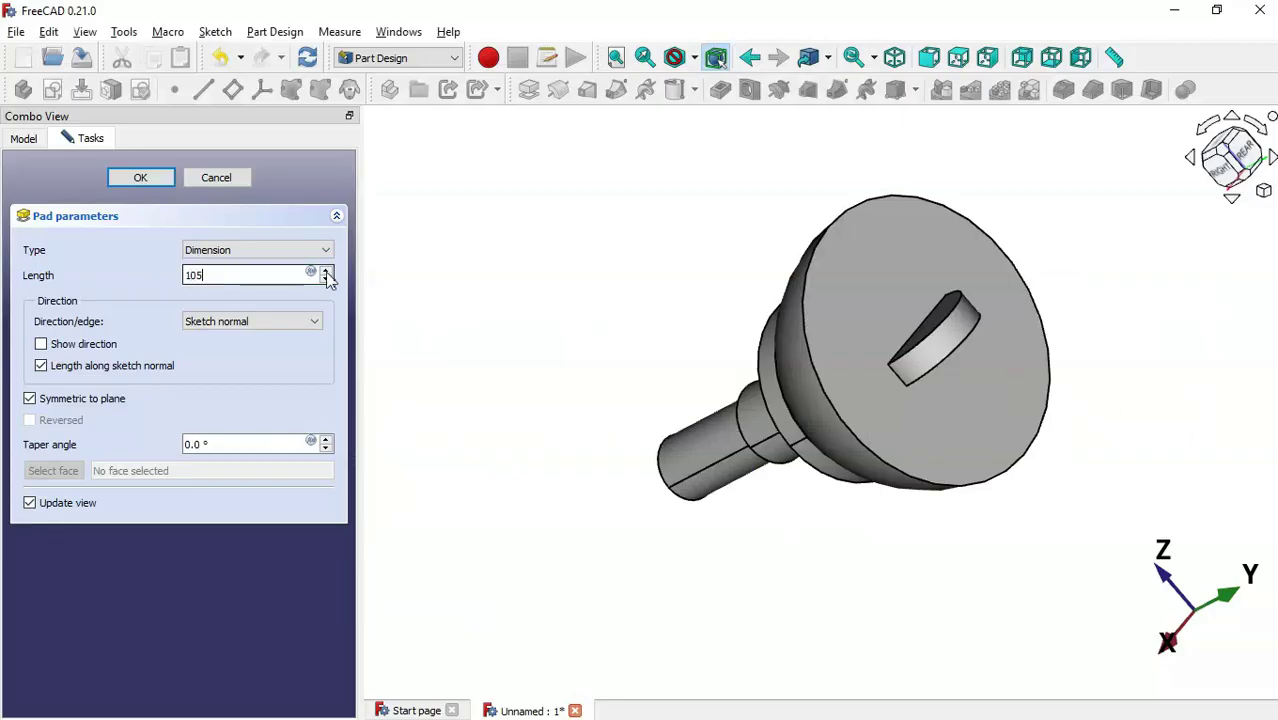
click(138, 178)
middle_drag(676, 368, 846, 374)
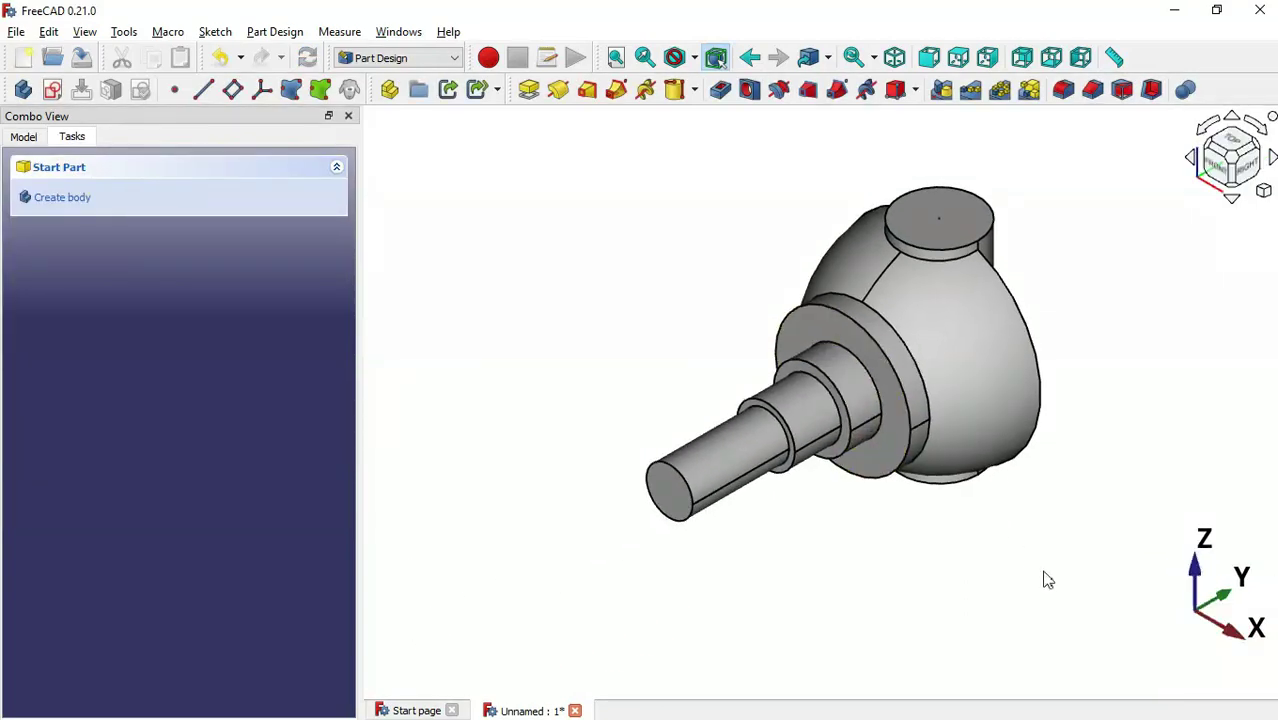
Check the yoke's flared side profile in the drawing, then start a sketch on the XY plane with the model sectioned at that plane.
key(alt+Tab)
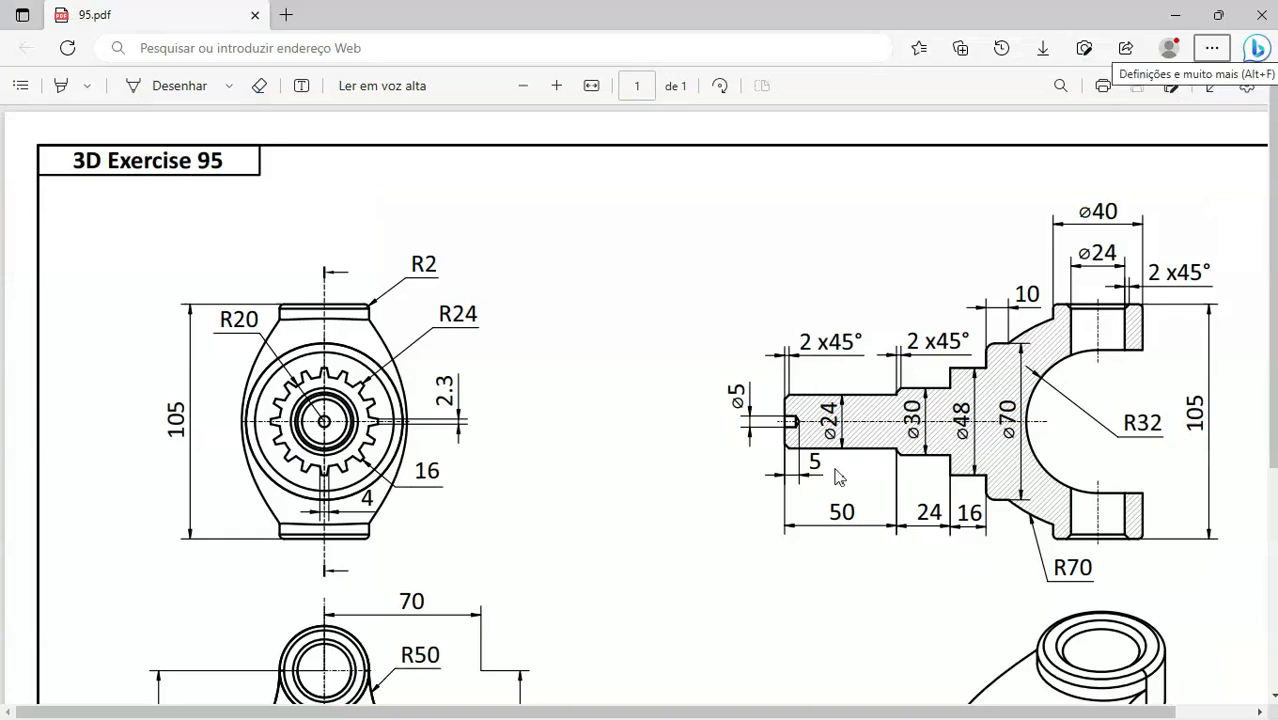
scroll(838, 477, down, 3)
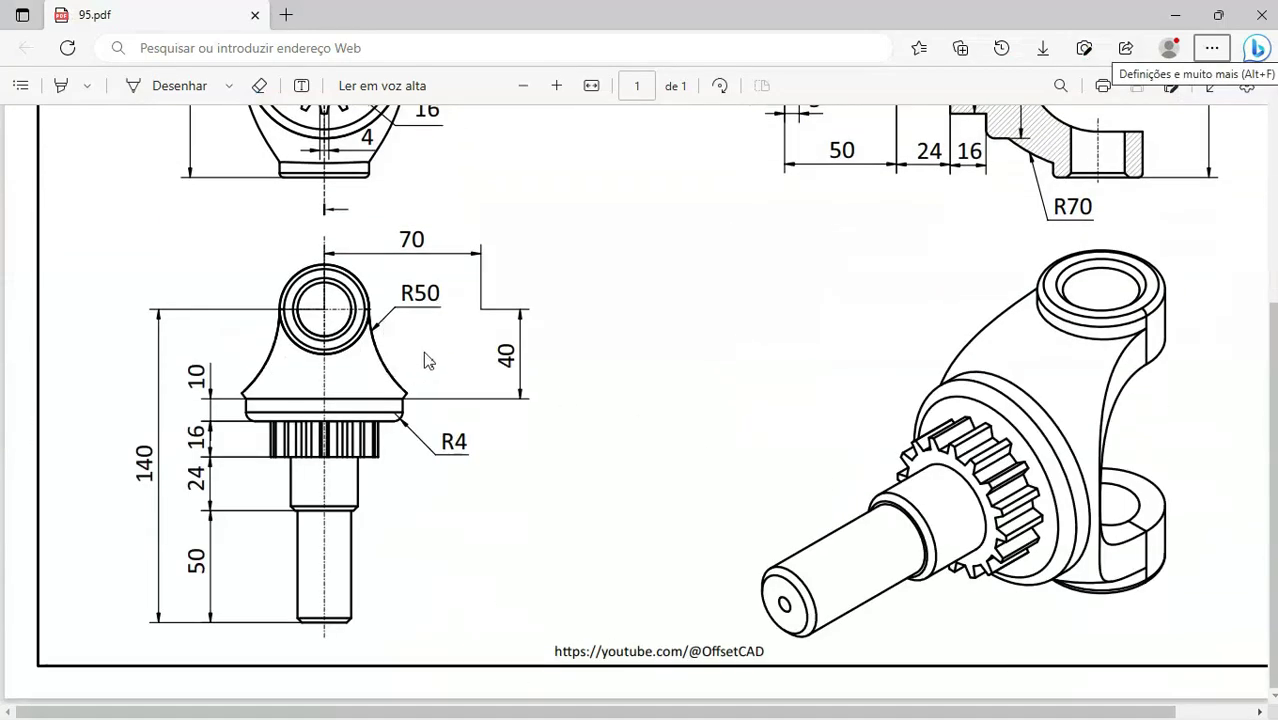
scroll(423, 351, up, 3)
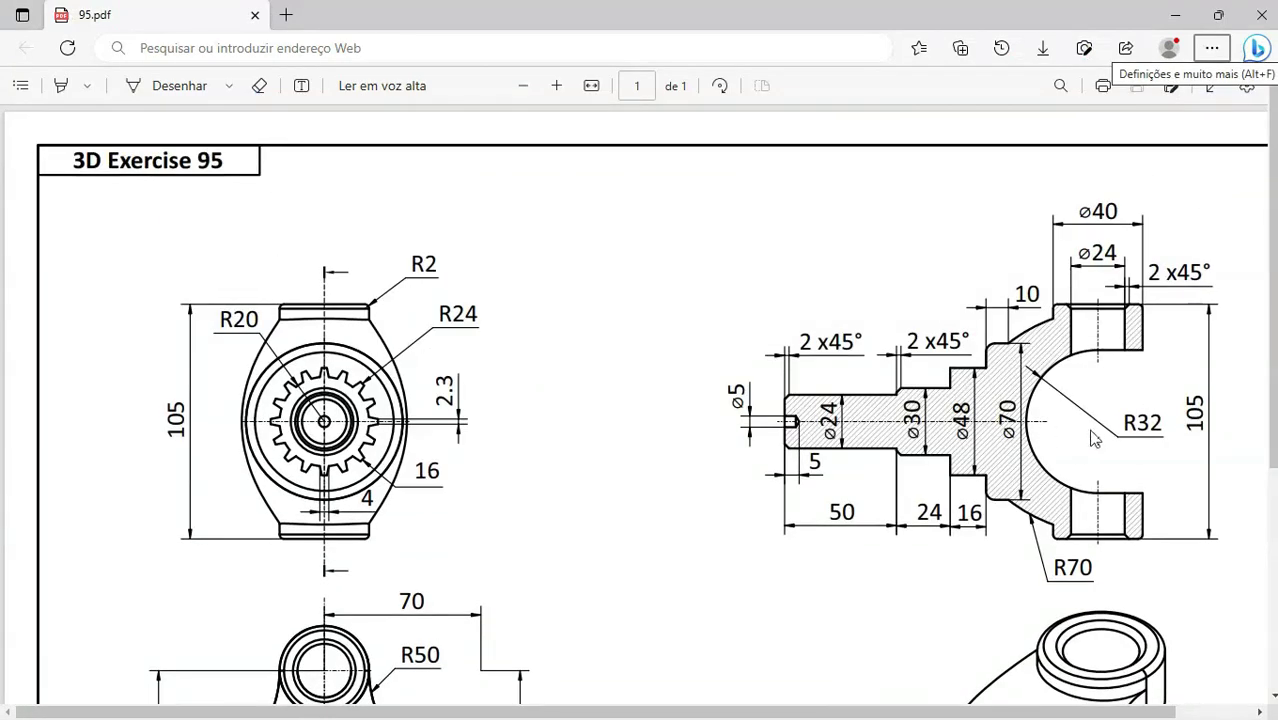
scroll(463, 536, down, 3)
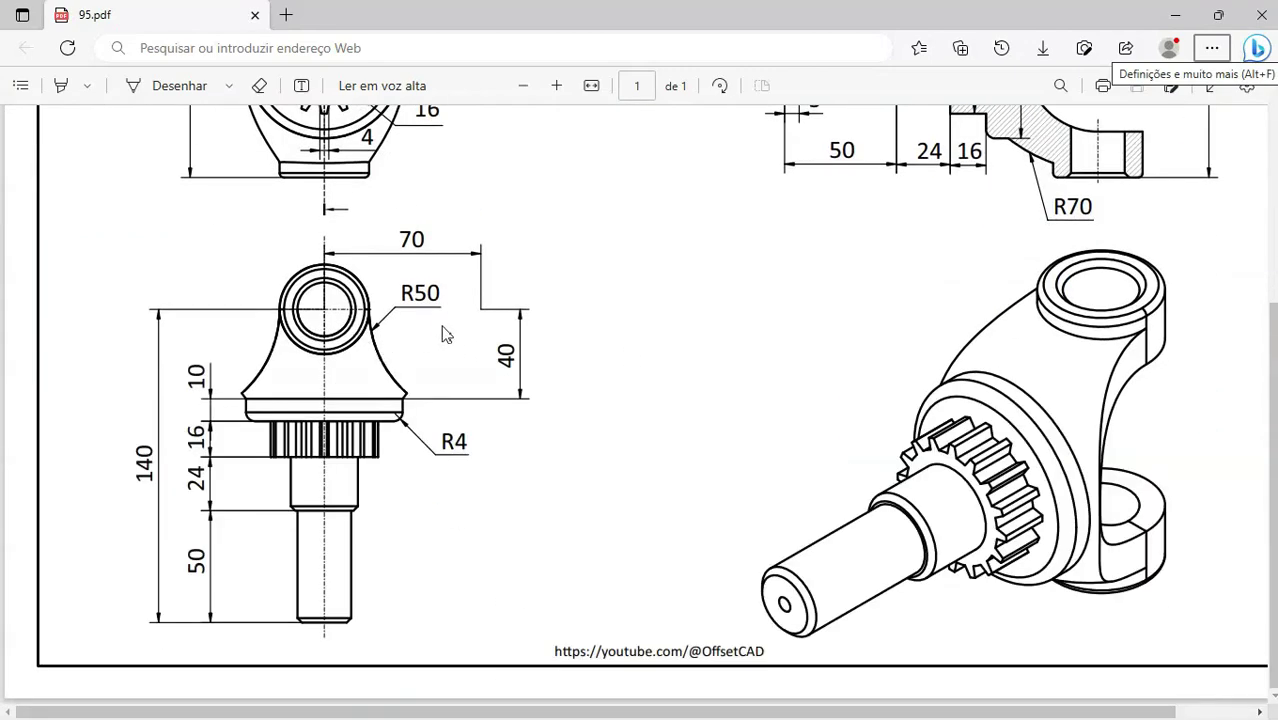
key(alt+Tab)
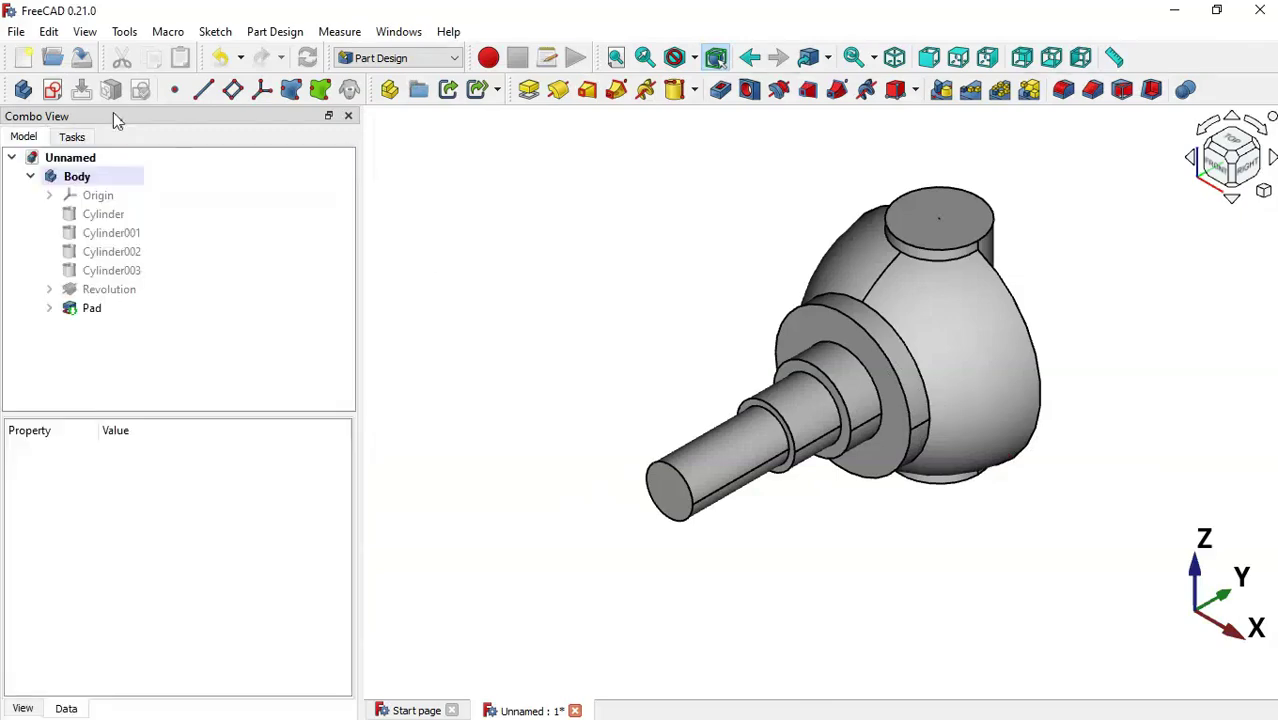
click(53, 91)
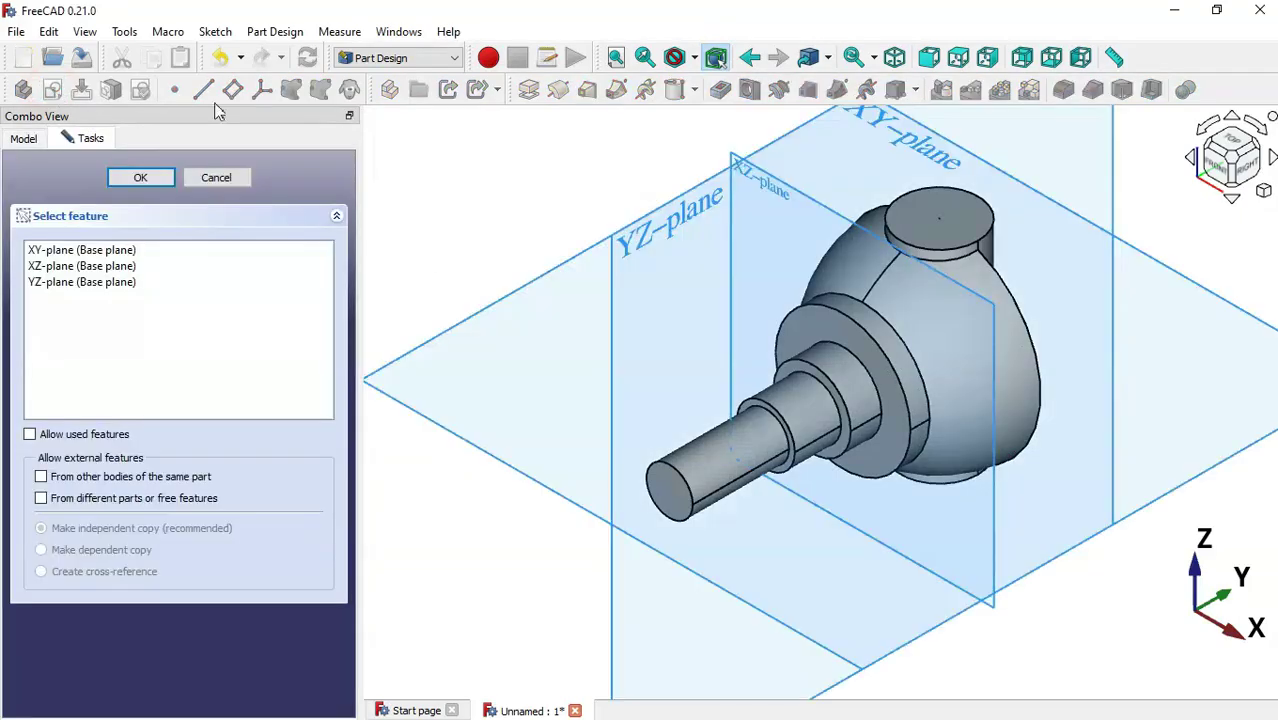
click(945, 163)
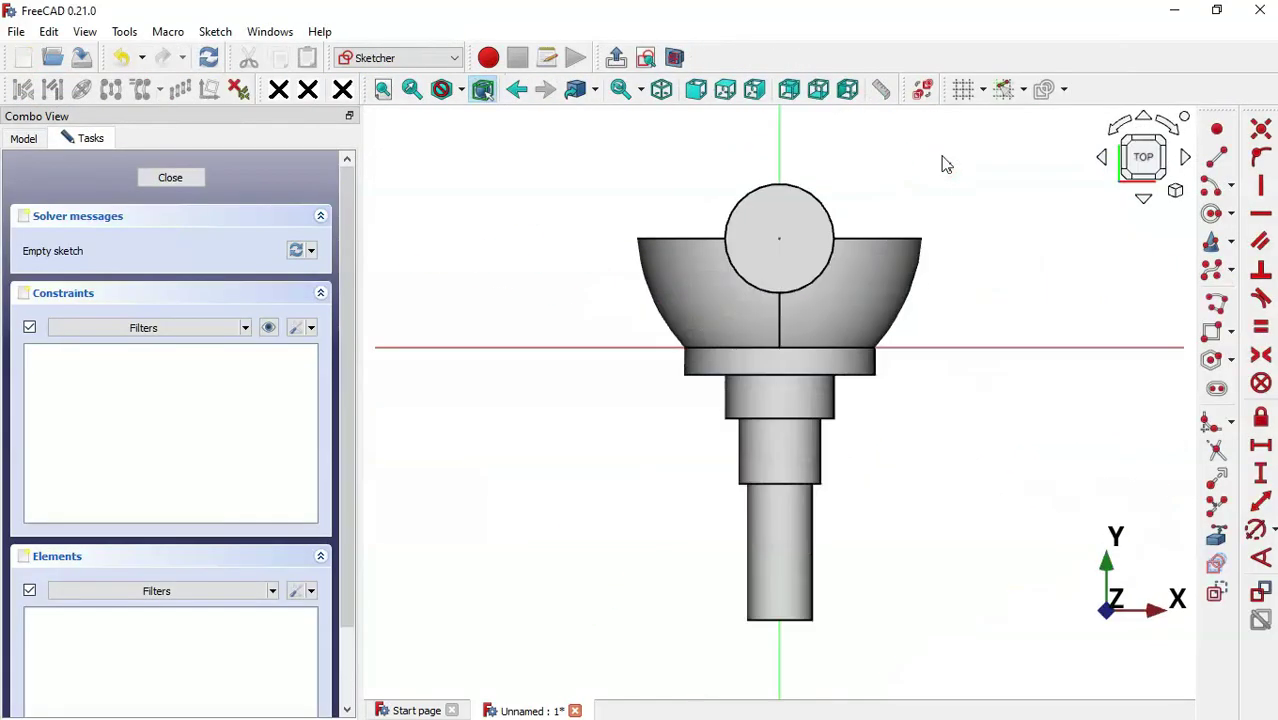
click(676, 57)
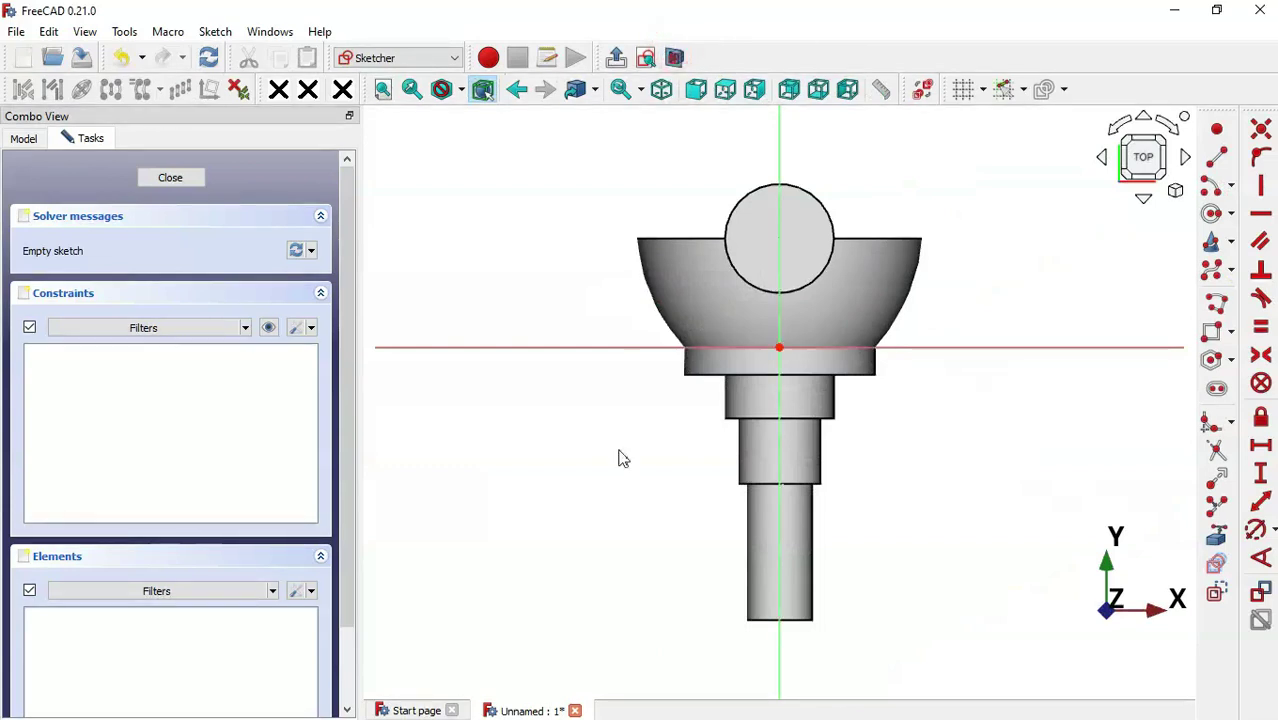
scroll(618, 458, down, 1)
scroll(884, 126, up, 2)
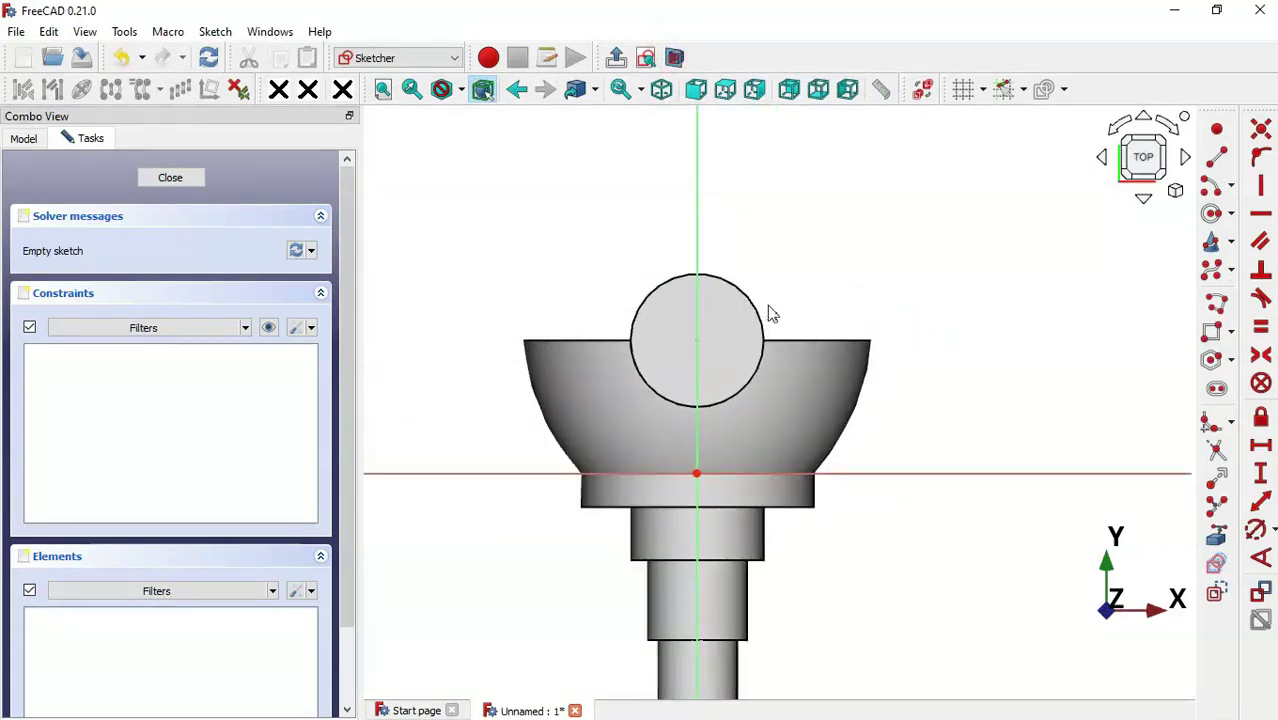
Project the cylindrical eye's circular edge into the sketch as external geometry and check the concave side arc in the drawing.
click(1219, 538)
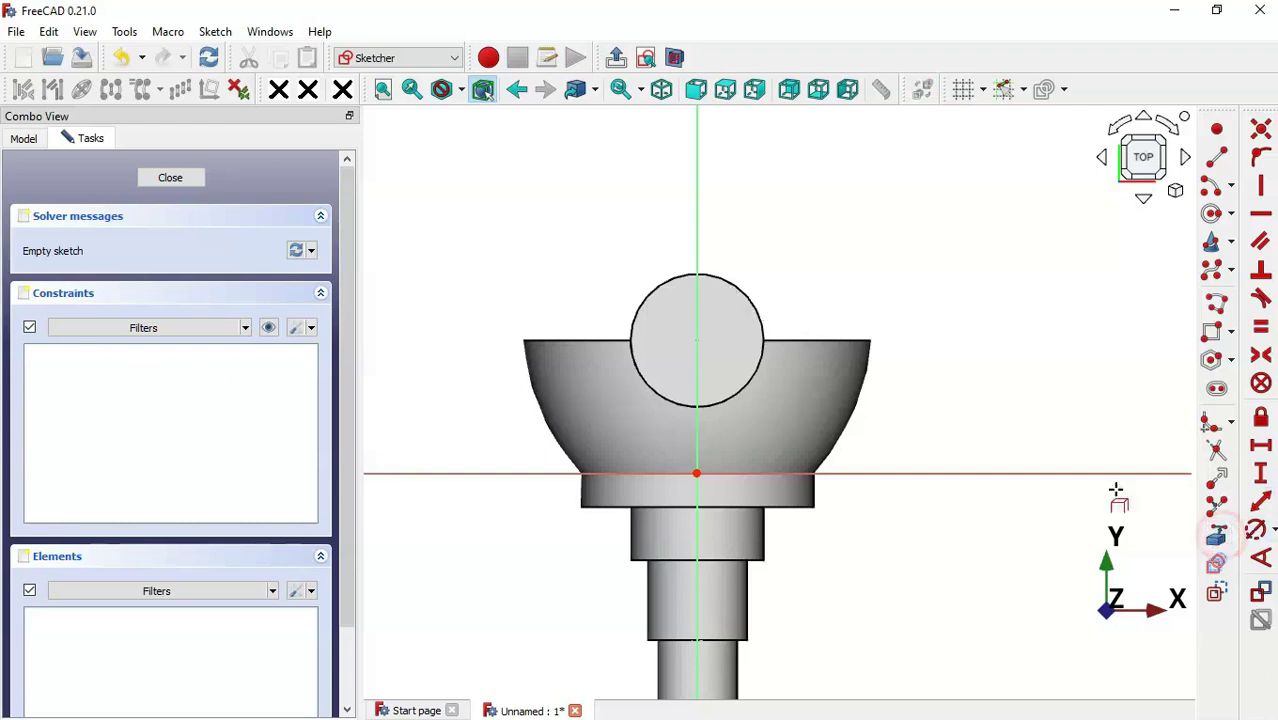
click(751, 303)
key(alt+Tab)
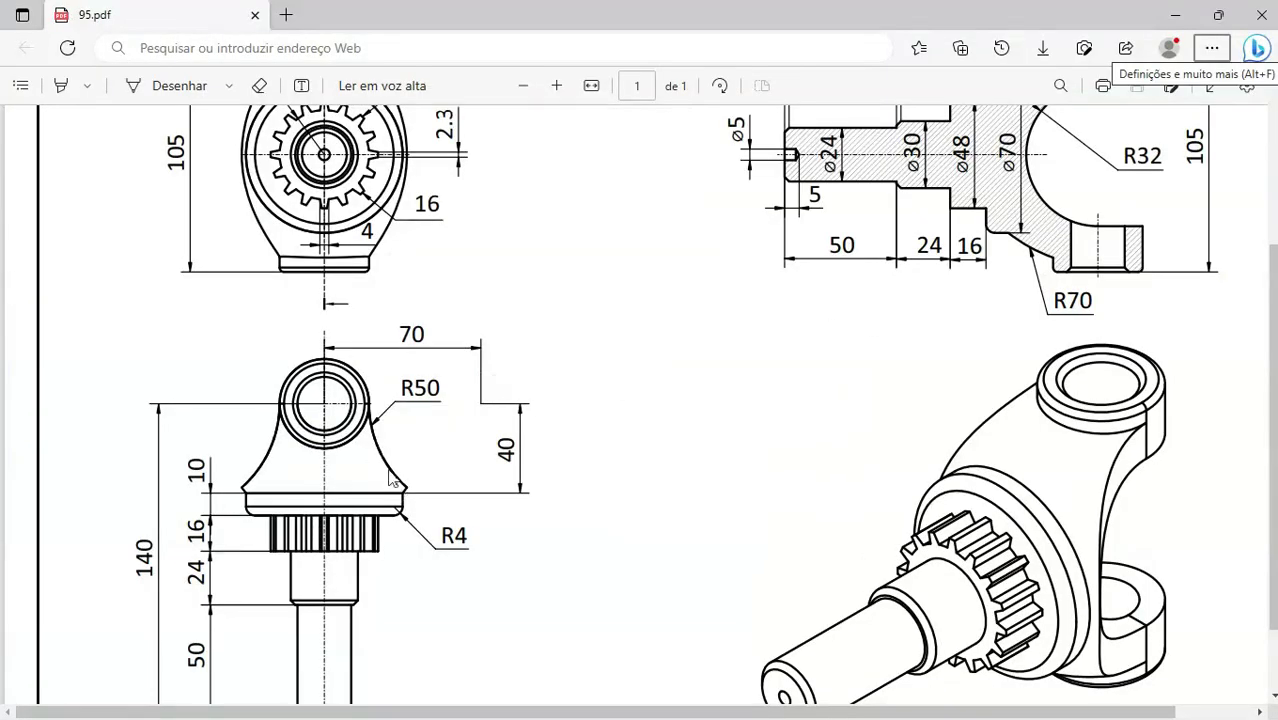
key(alt+Tab)
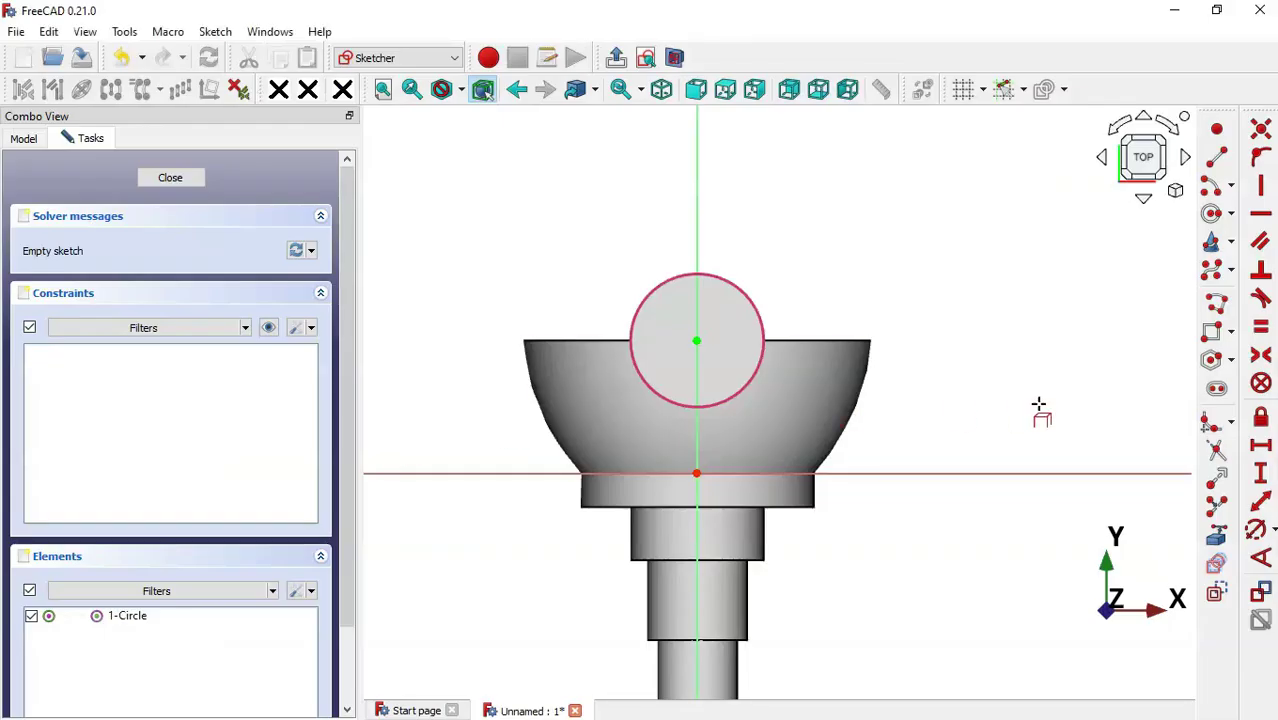
Sketch a centre-point arc of about 47 mm radius beside the yoke, curving from the eye's height to below the horizontal axis.
click(1212, 211)
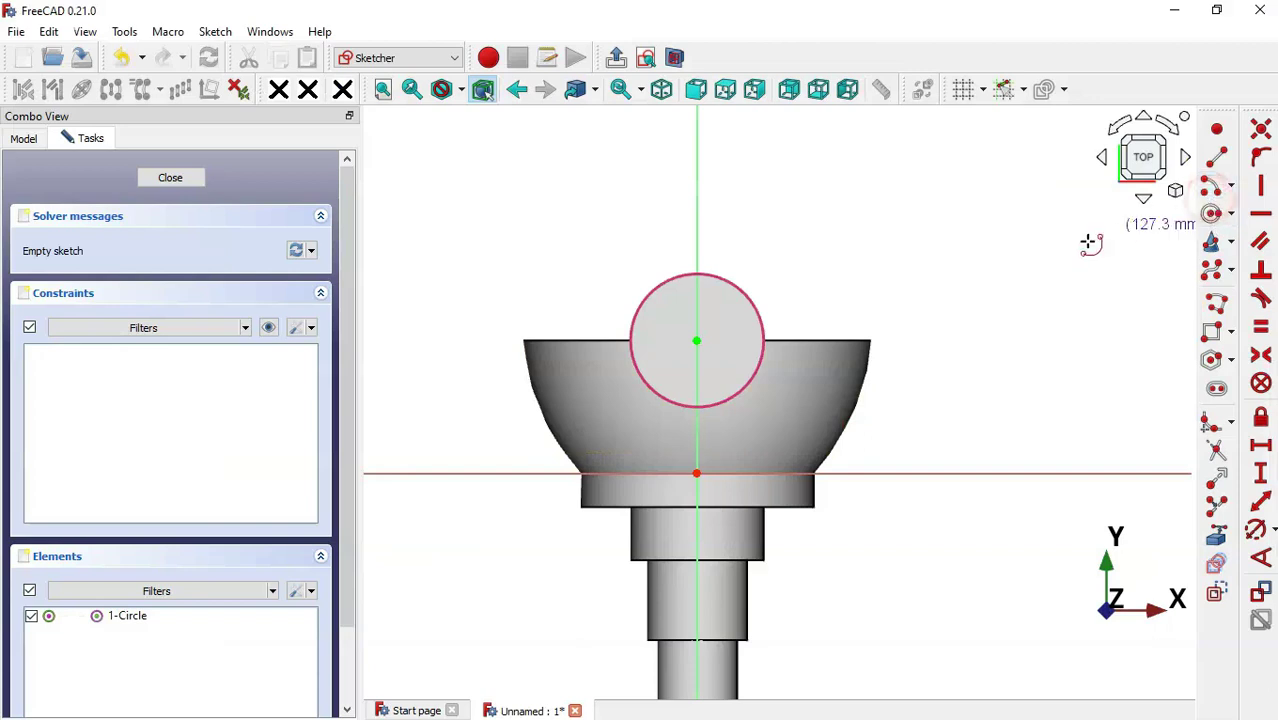
click(948, 333)
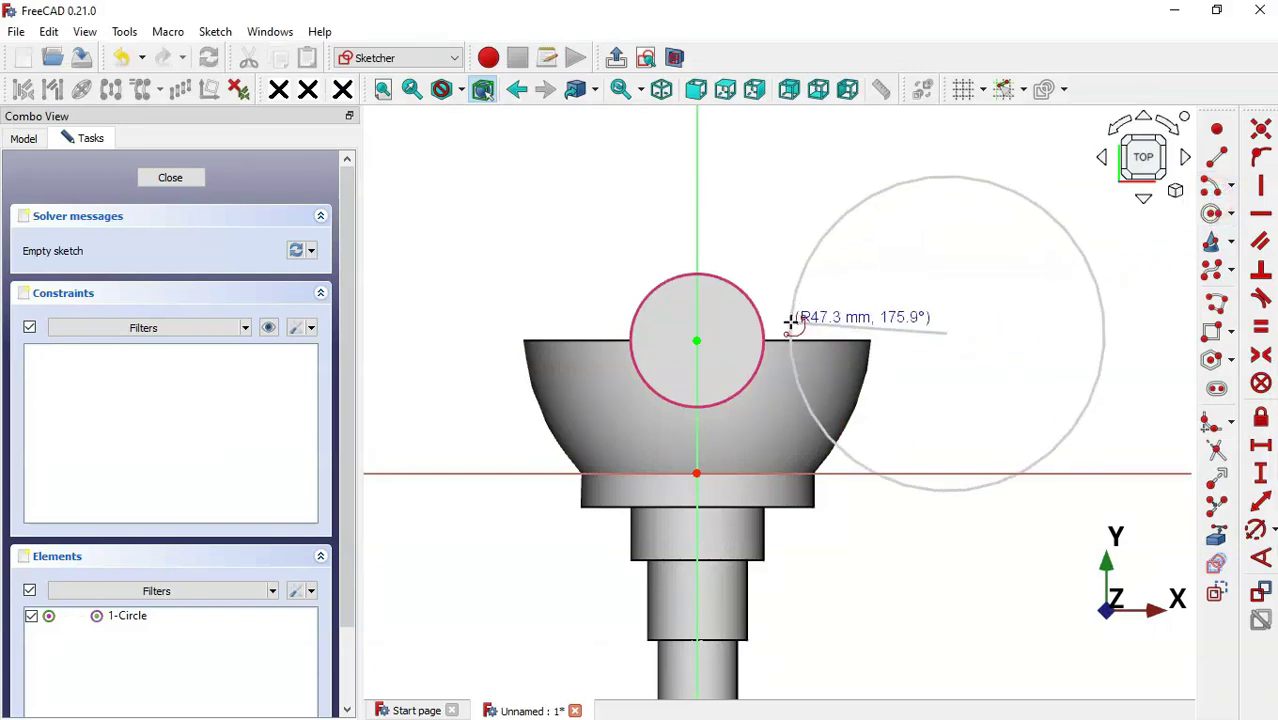
click(790, 323)
click(942, 490)
scroll(855, 316, up, 3)
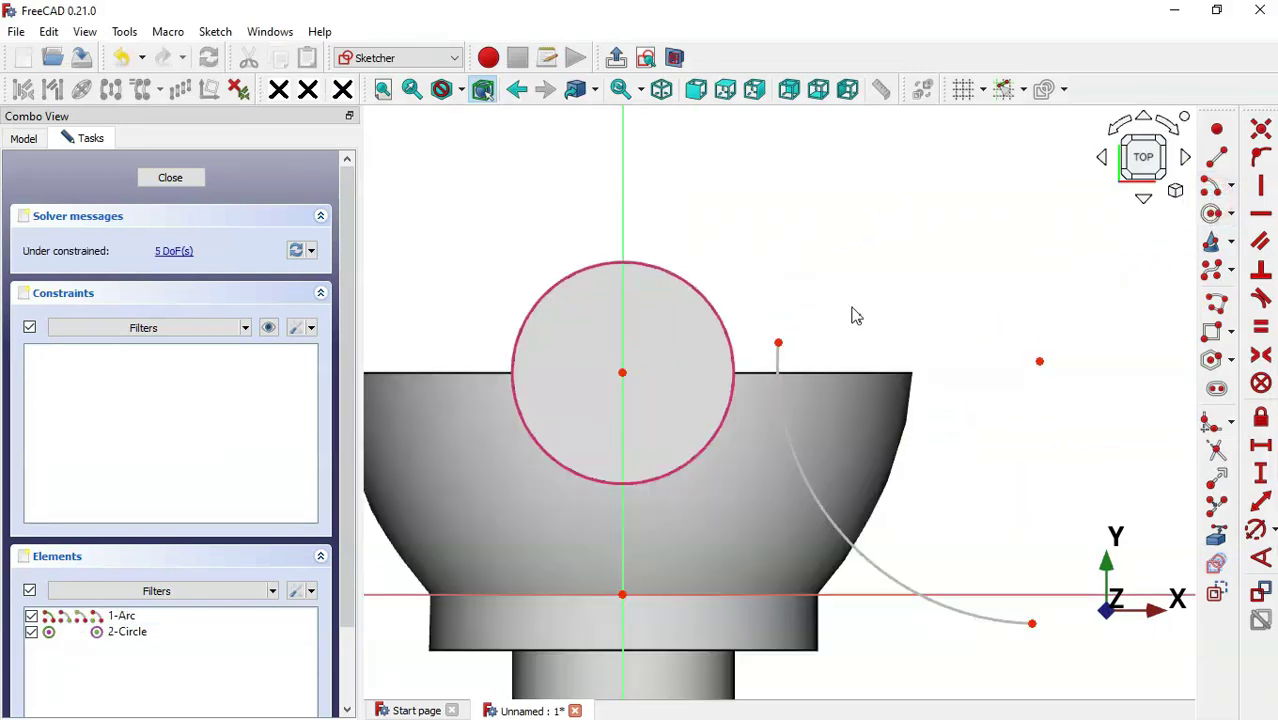
Make the arc's upper end point tangent to the projected eye circle.
click(777, 342)
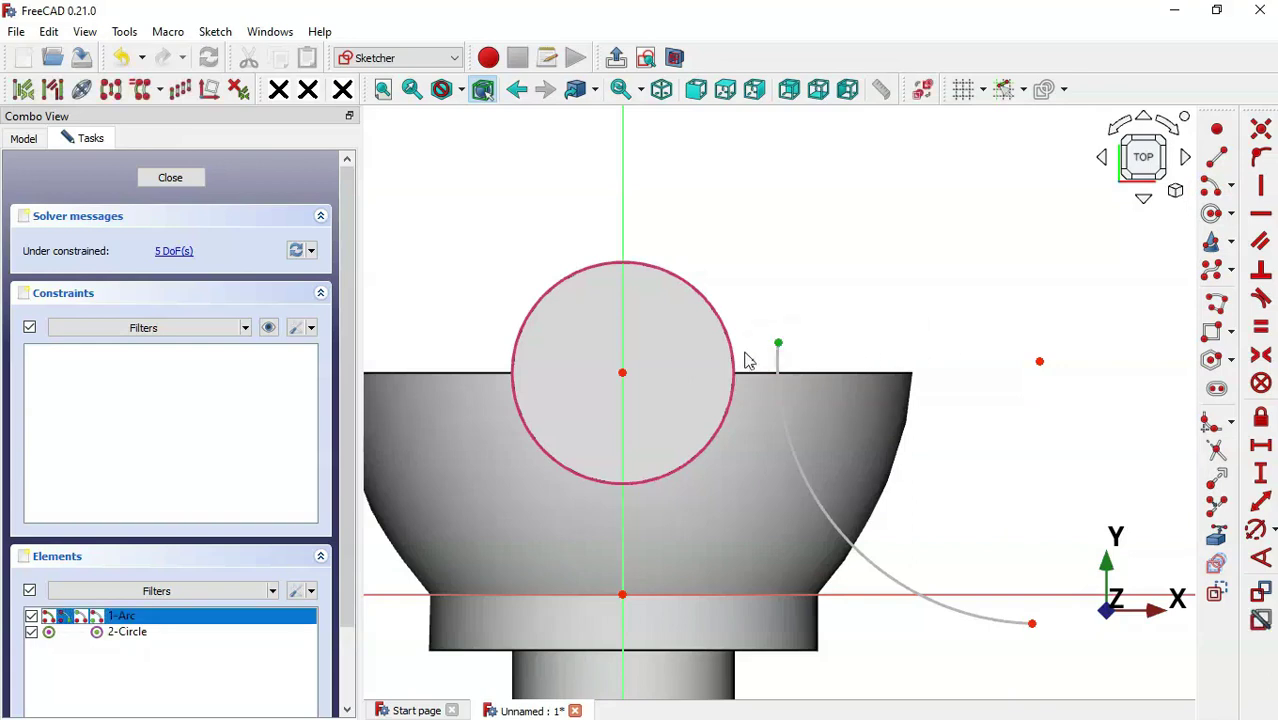
click(735, 352)
click(1260, 298)
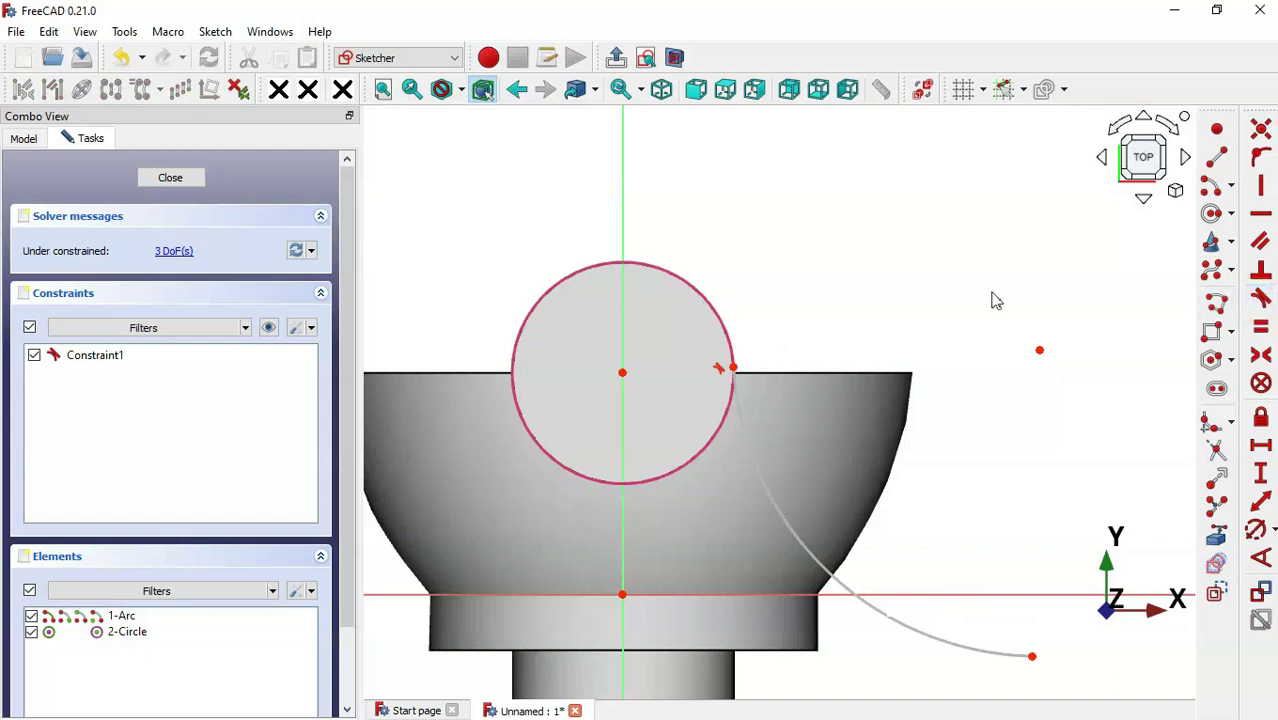
Close the cut profile with a polyline running vertically up from the arc's lower end and horizontally back to its tangent point.
scroll(572, 233, down, 2)
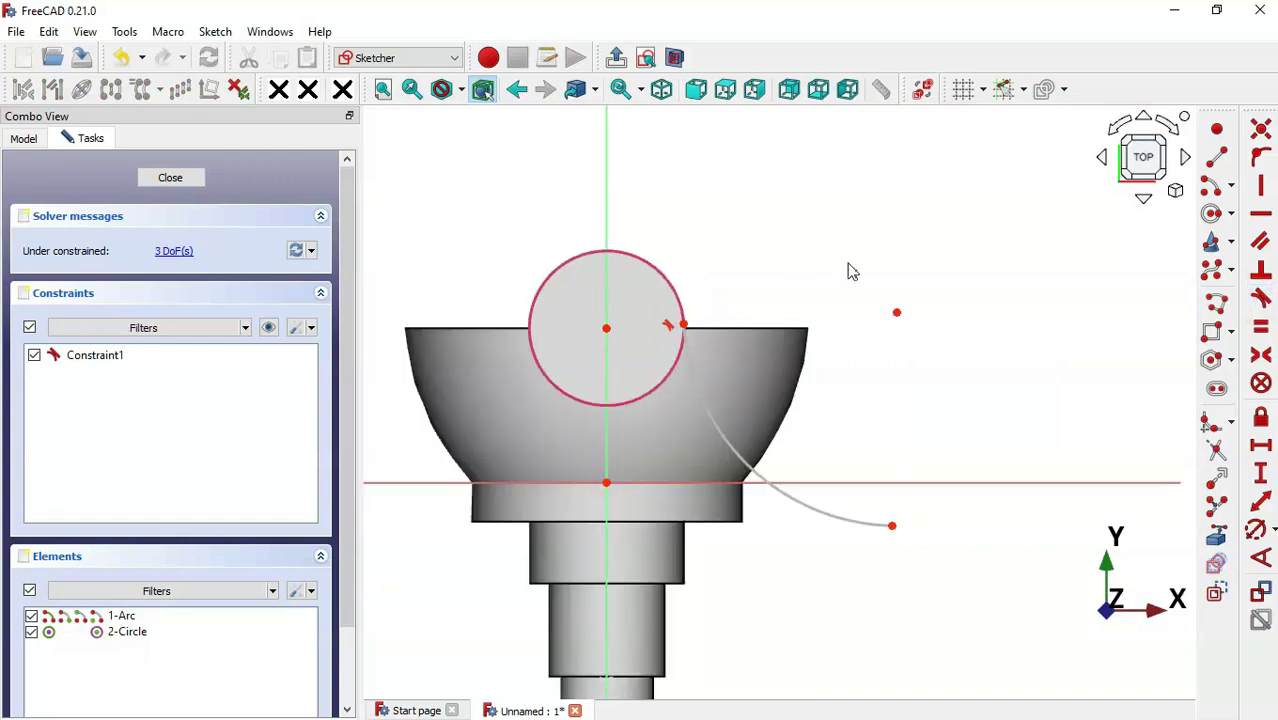
click(1216, 303)
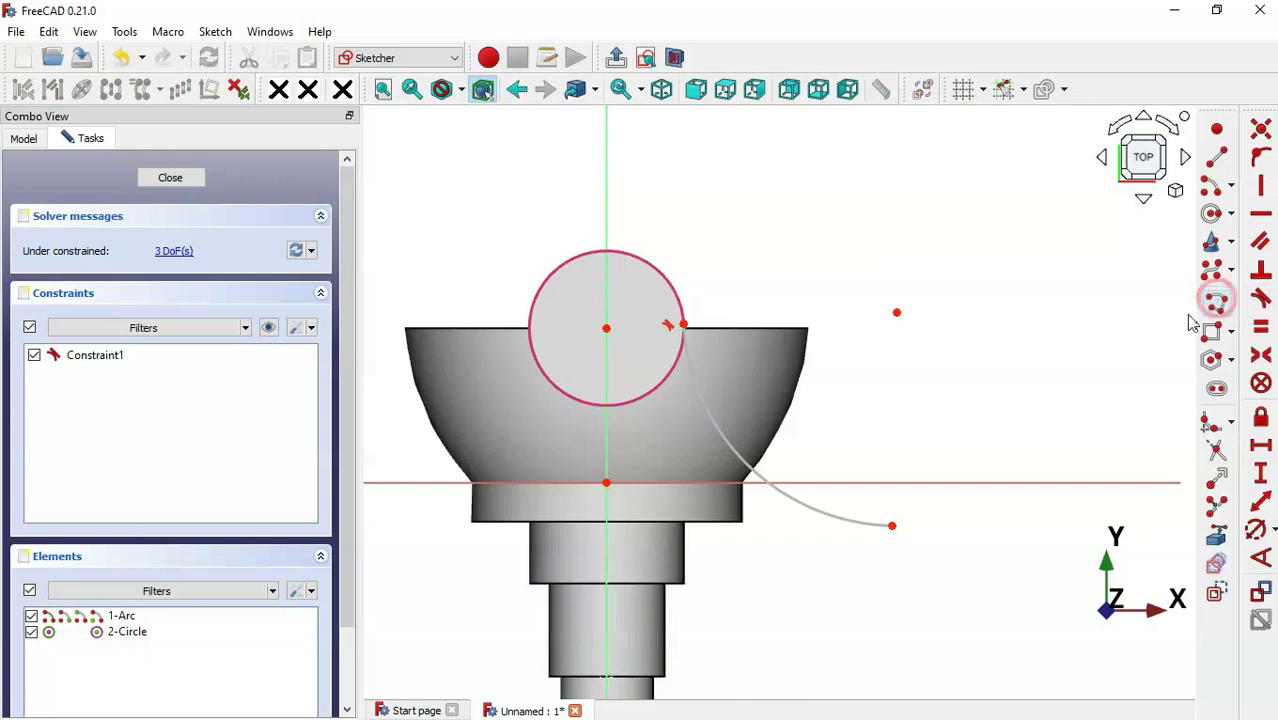
click(892, 522)
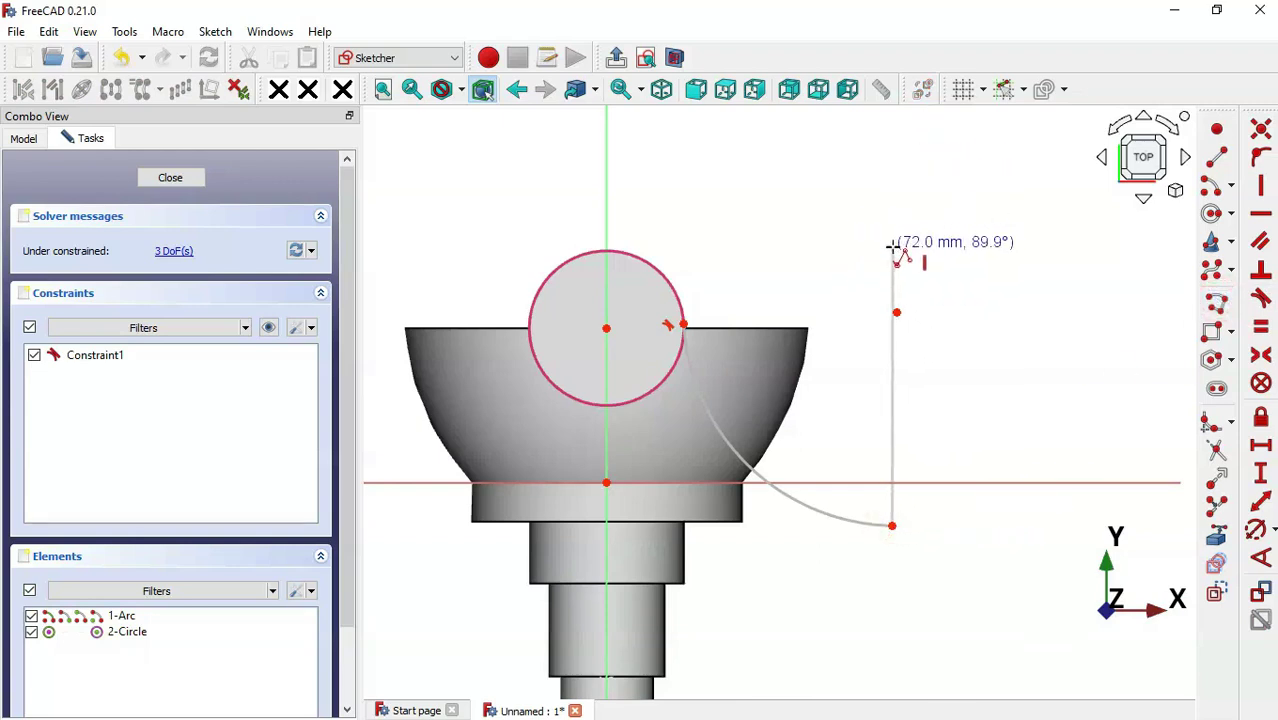
click(896, 321)
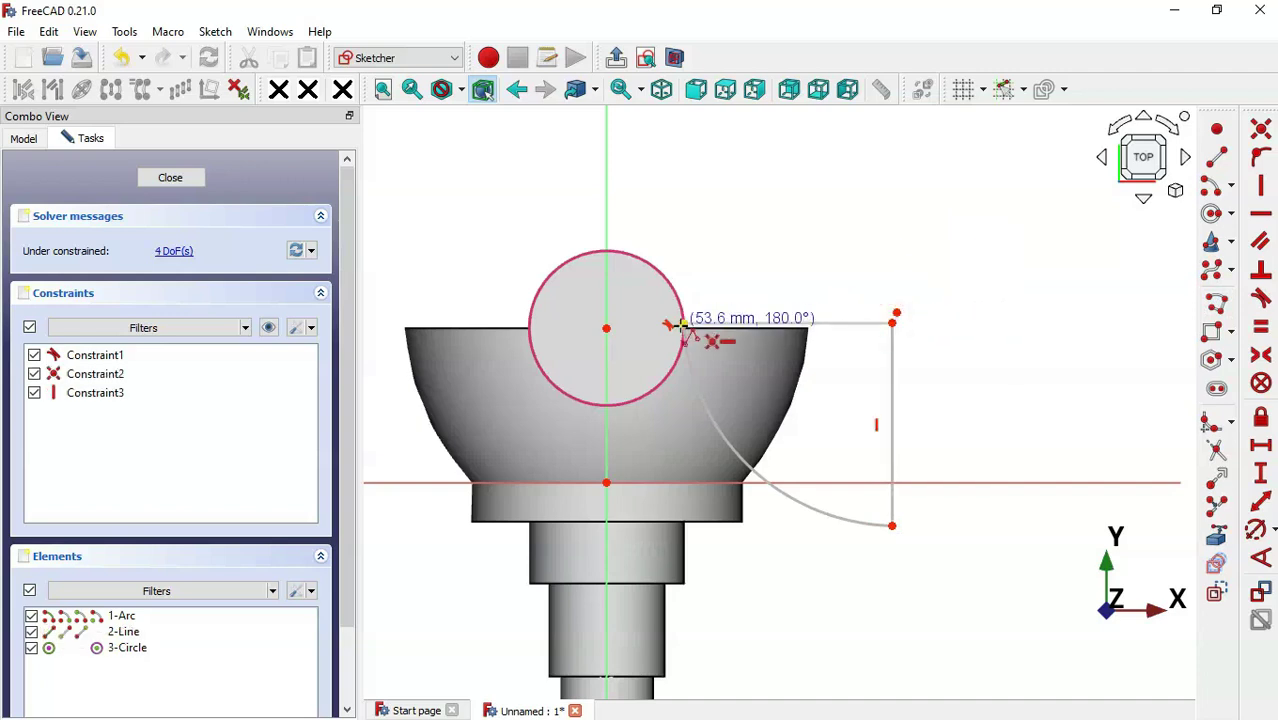
click(683, 324)
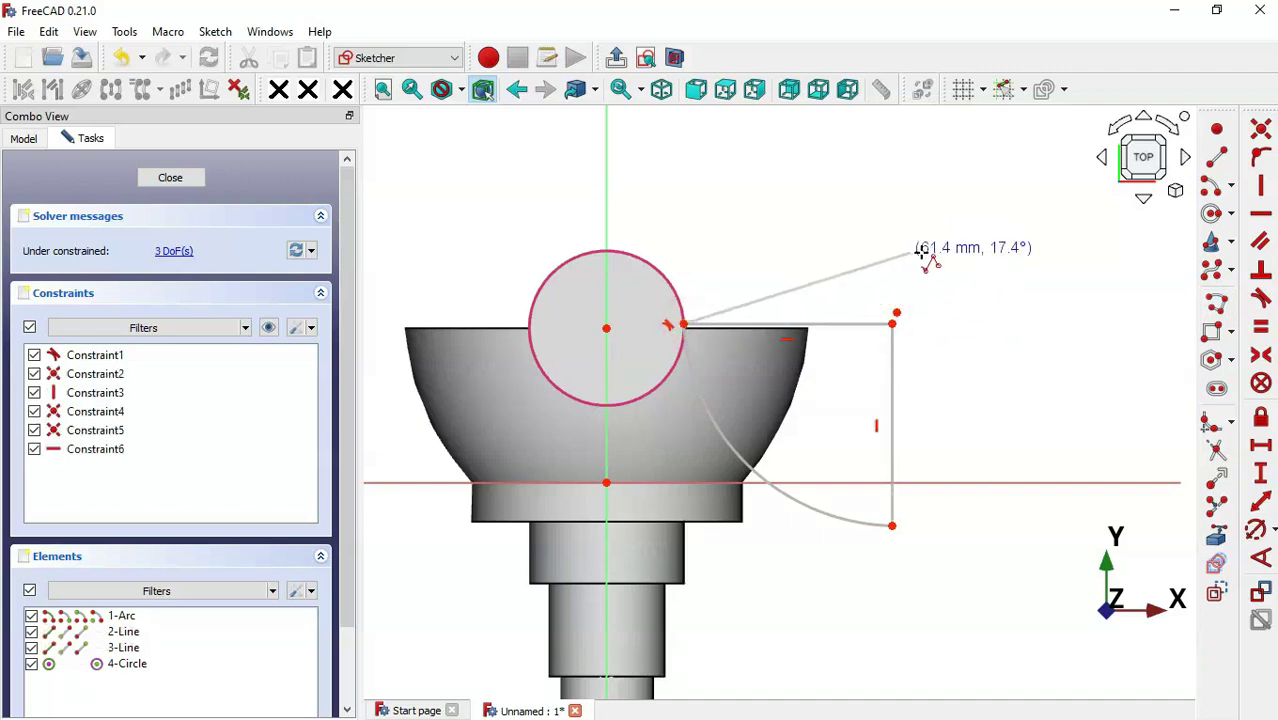
key(Escape)
key(Escape)
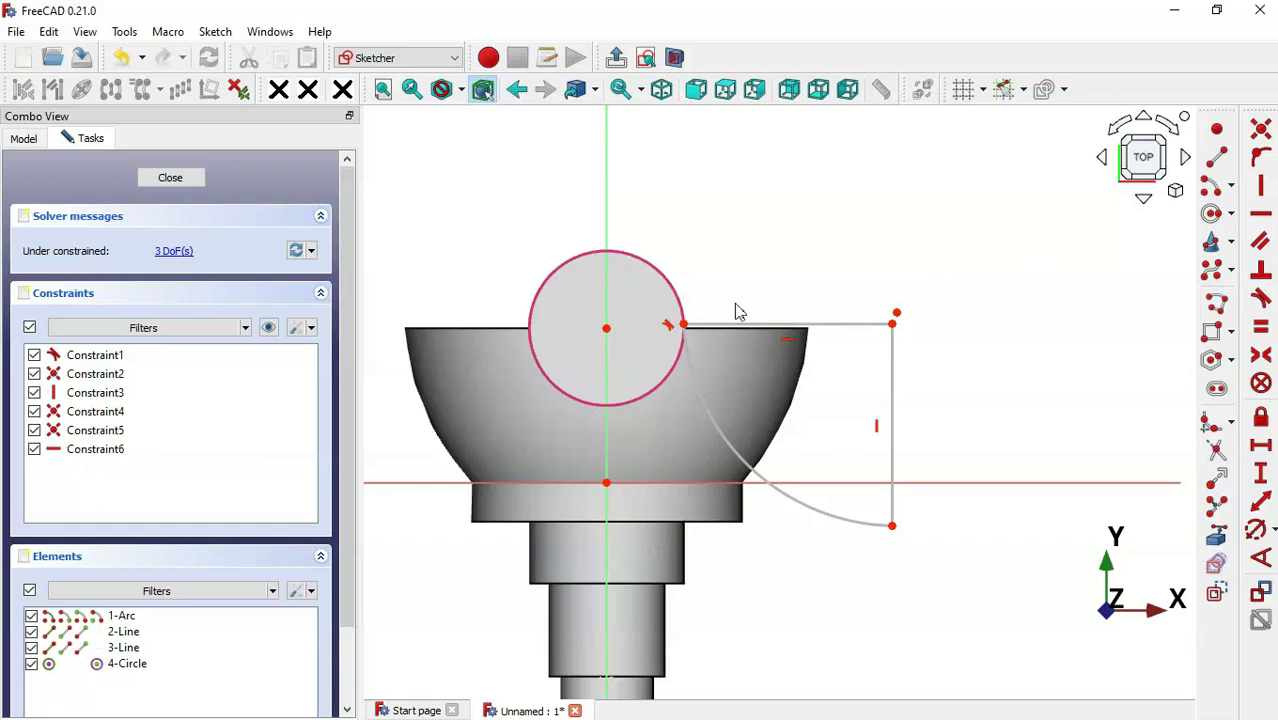
Align the profile's outer upper corner horizontally with the eye circle's centre and move that corner farther outward past the arc's centre.
click(894, 326)
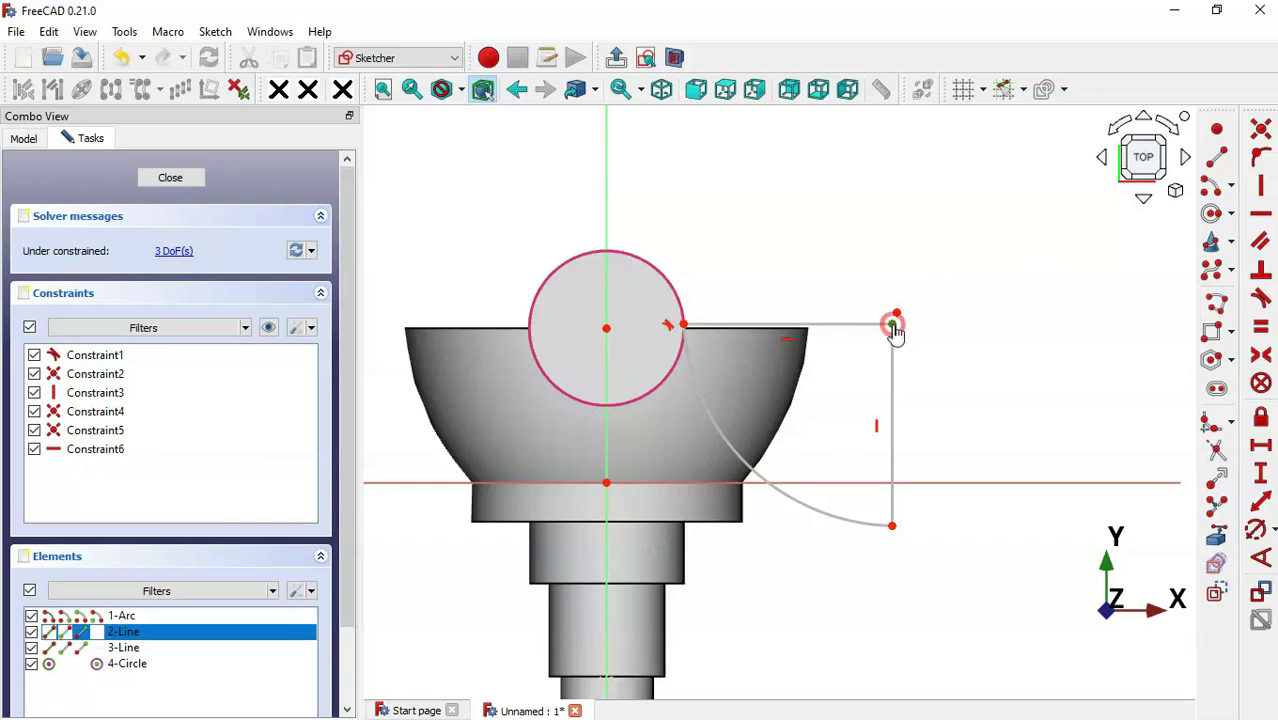
click(606, 329)
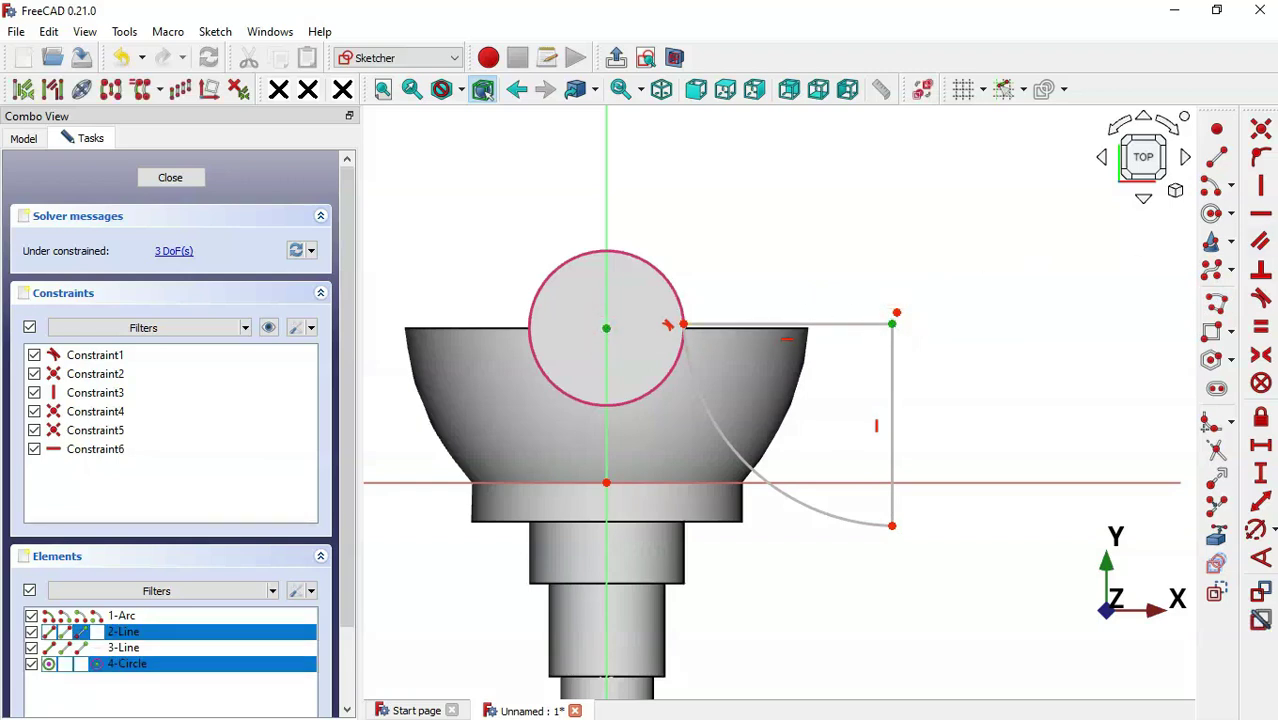
click(1258, 212)
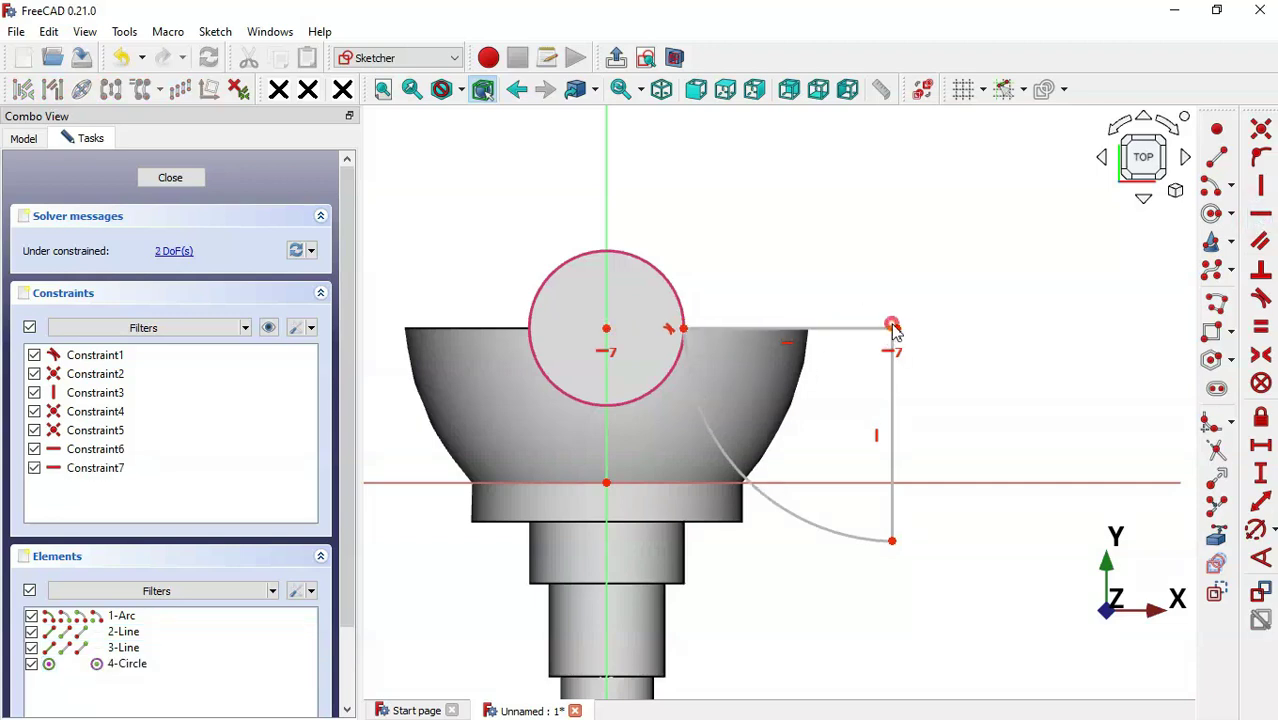
drag(892, 327, 922, 288)
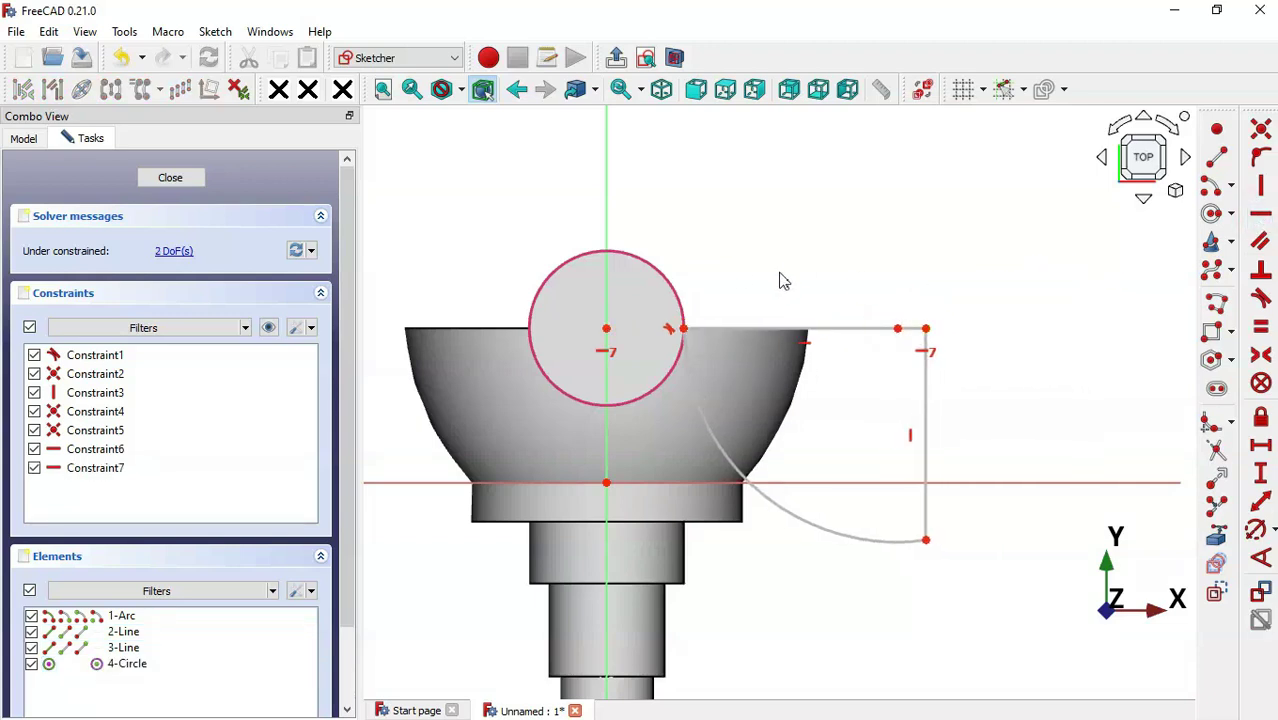
Look up the arc centre's offset in the drawing and constrain its horizontal distance from the eye's centre to 70 mm.
key(alt+Tab)
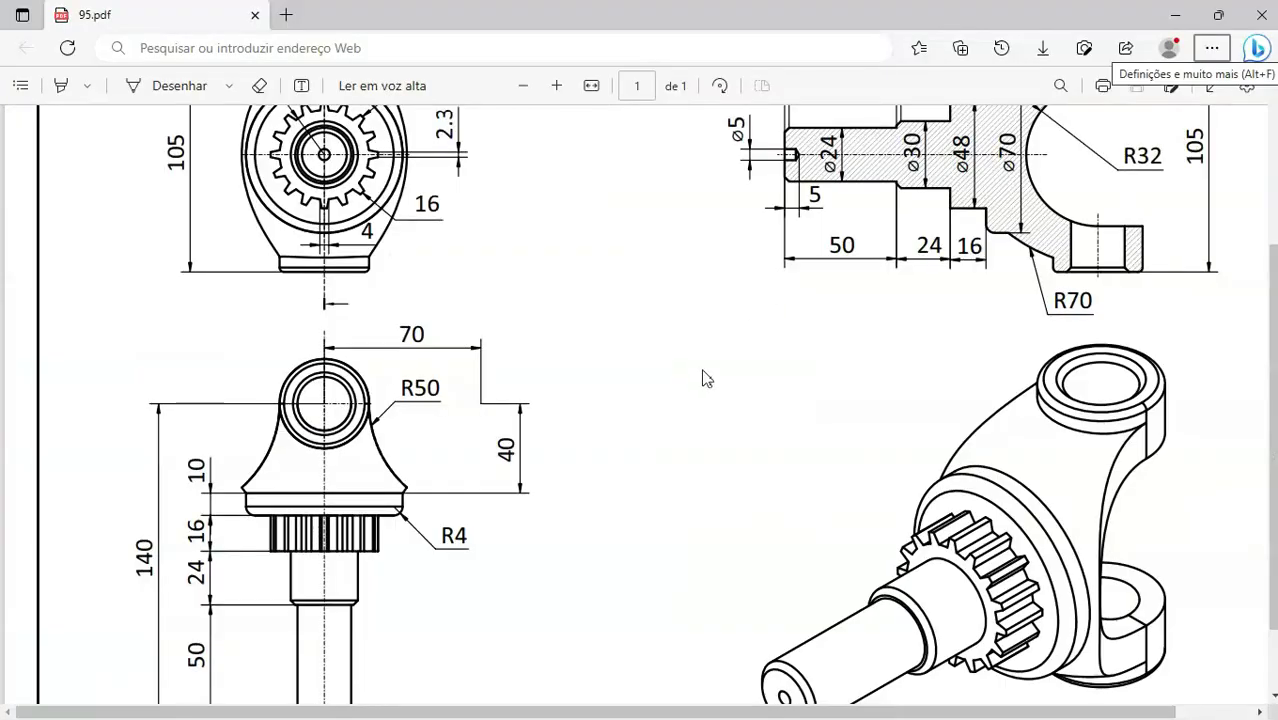
scroll(706, 377, down, 1)
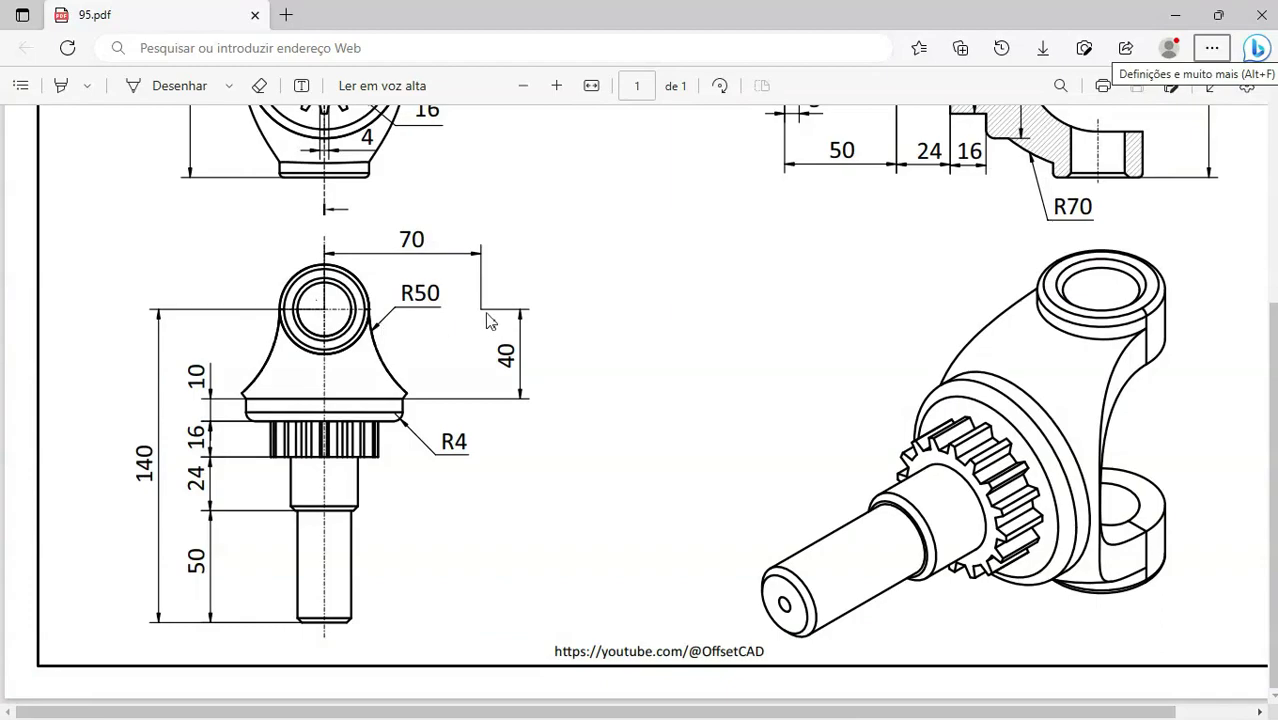
key(alt+Tab)
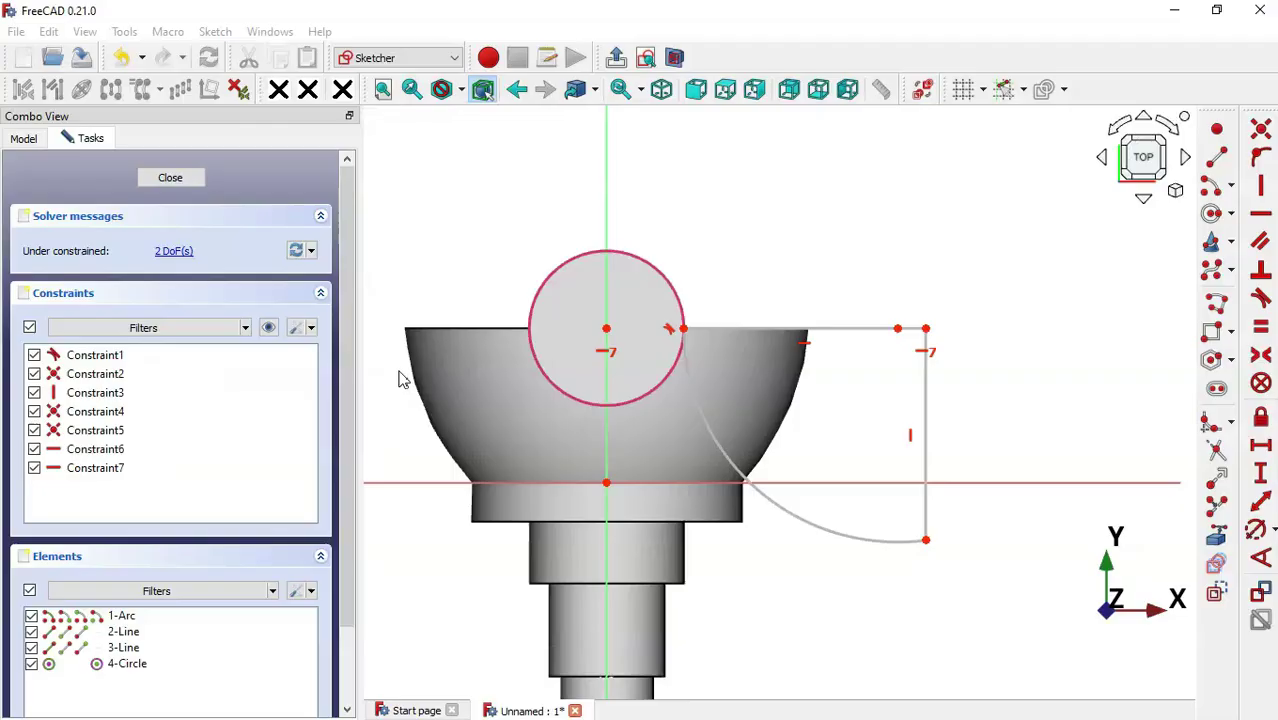
click(1261, 446)
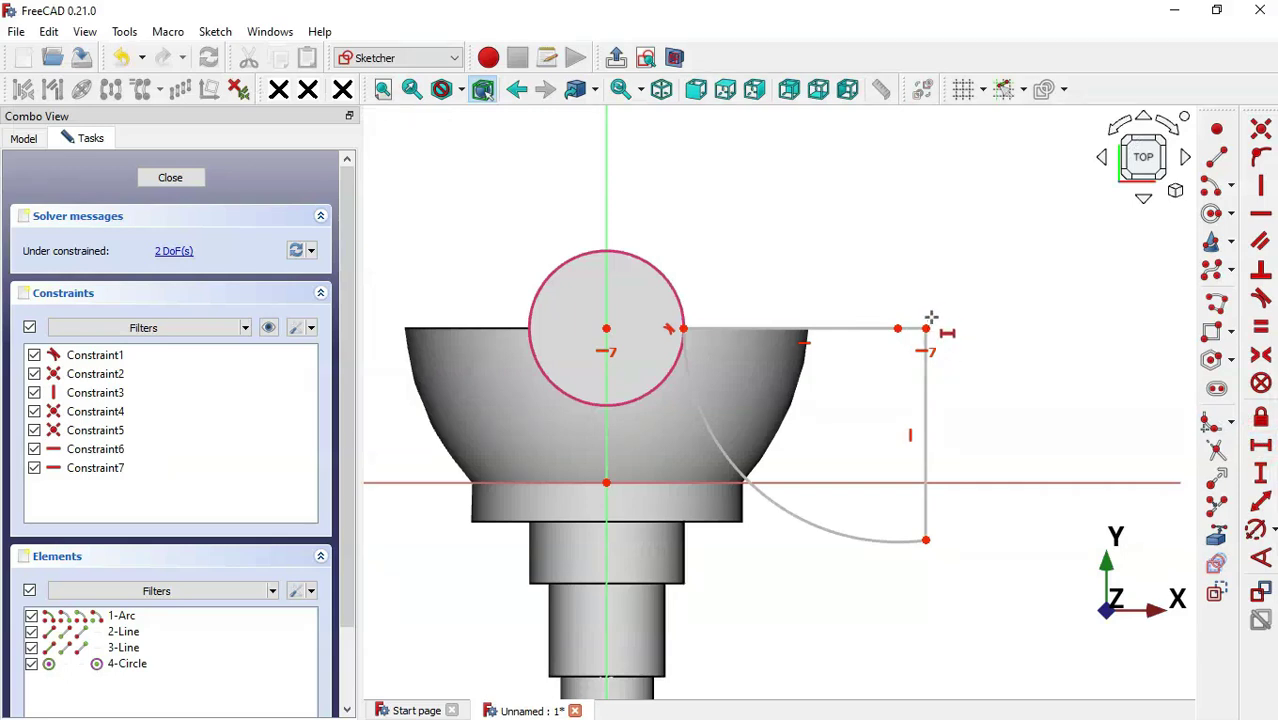
click(898, 327)
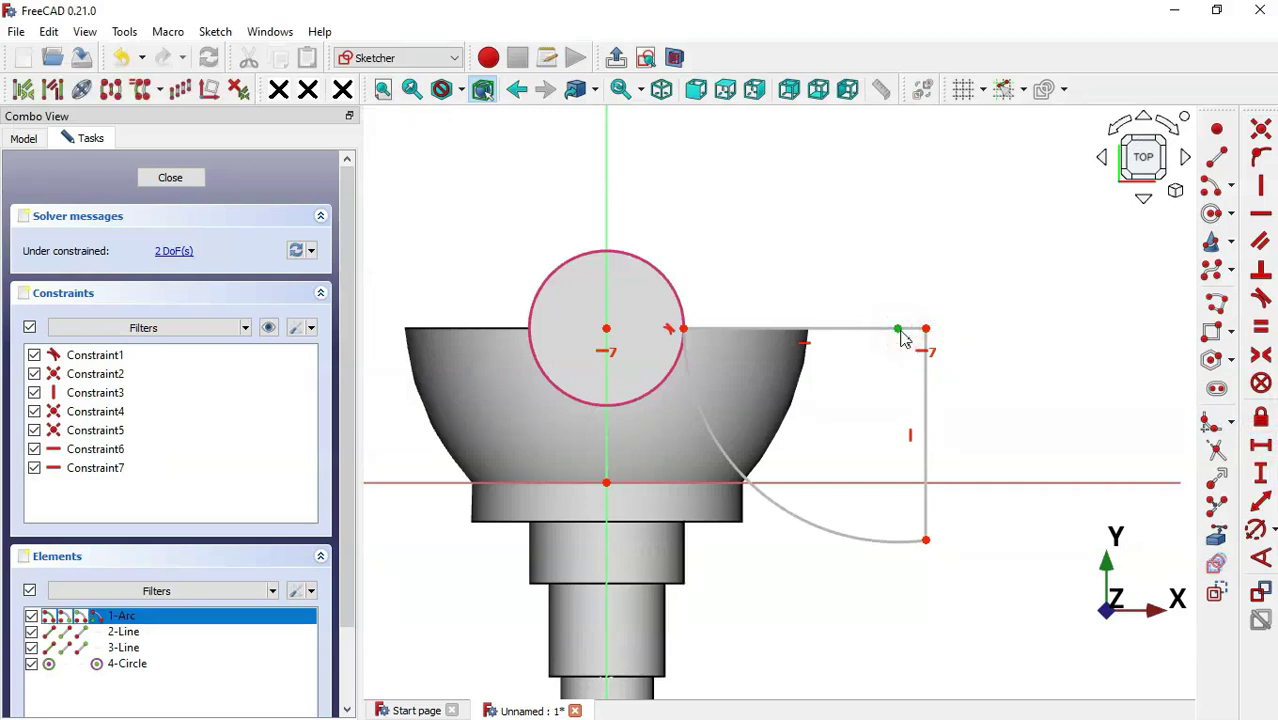
click(608, 327)
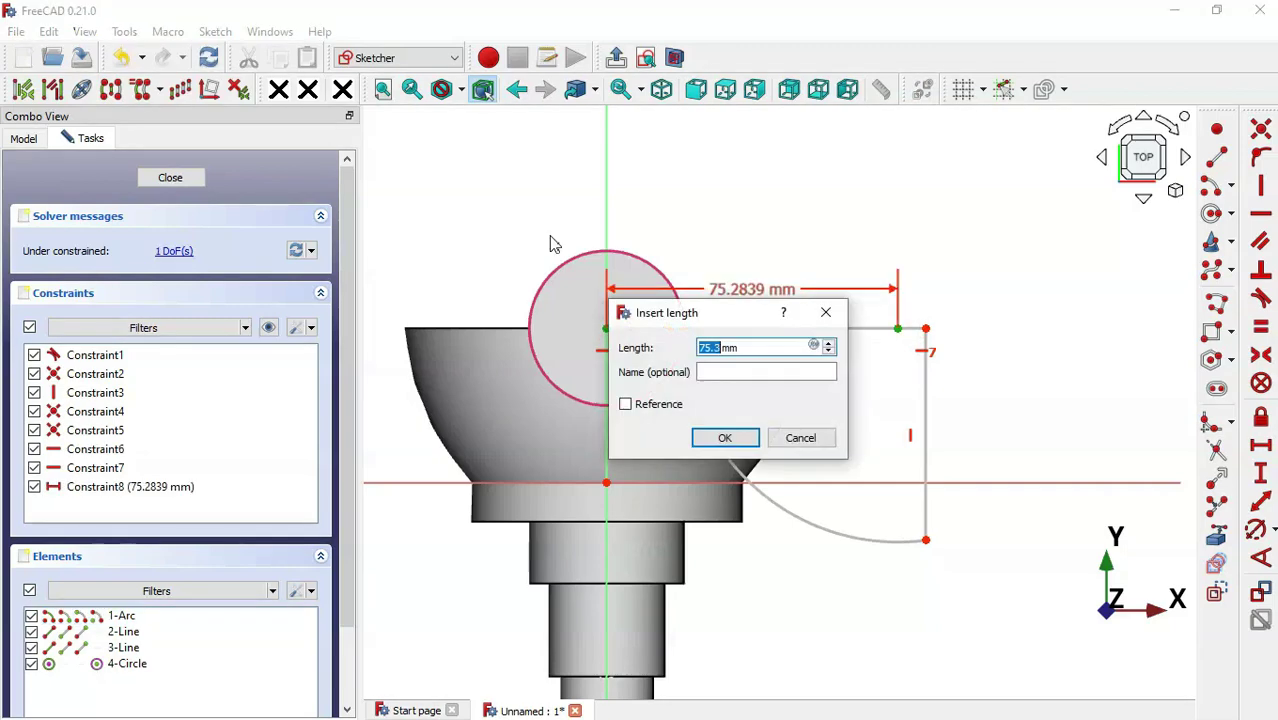
text(70)
key(Return)
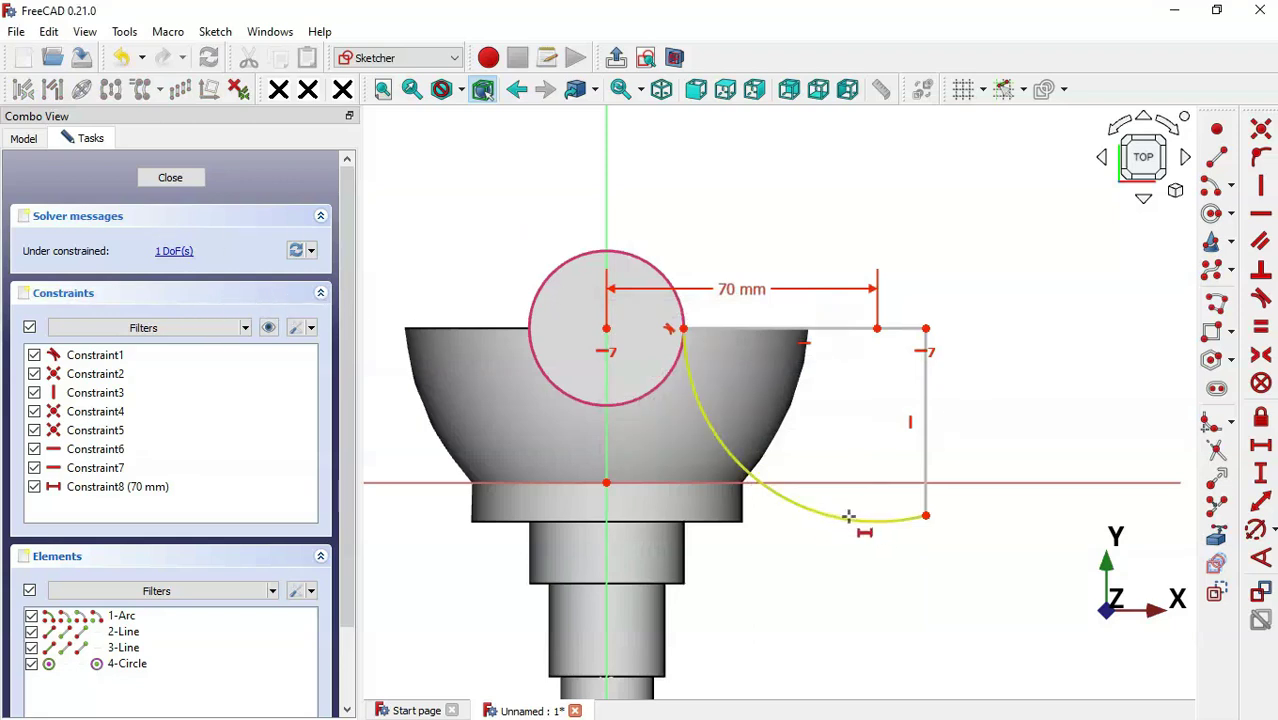
click(1256, 532)
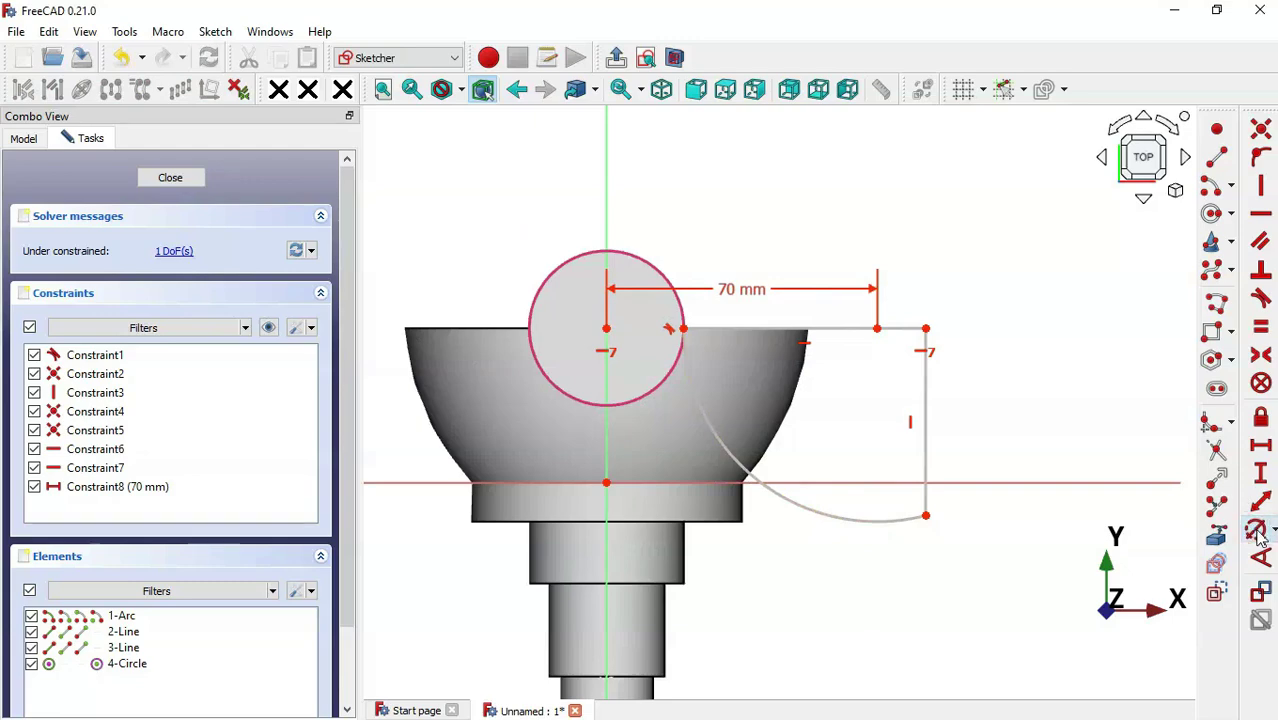
click(871, 519)
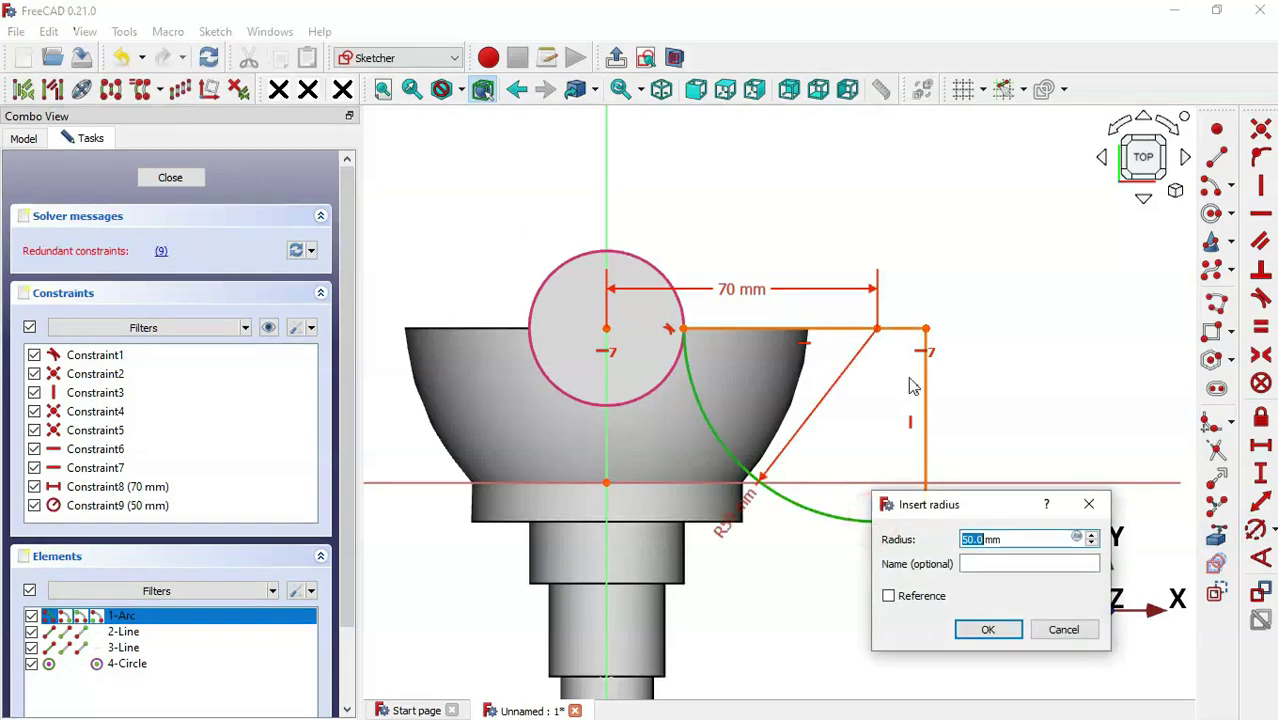
click(1088, 504)
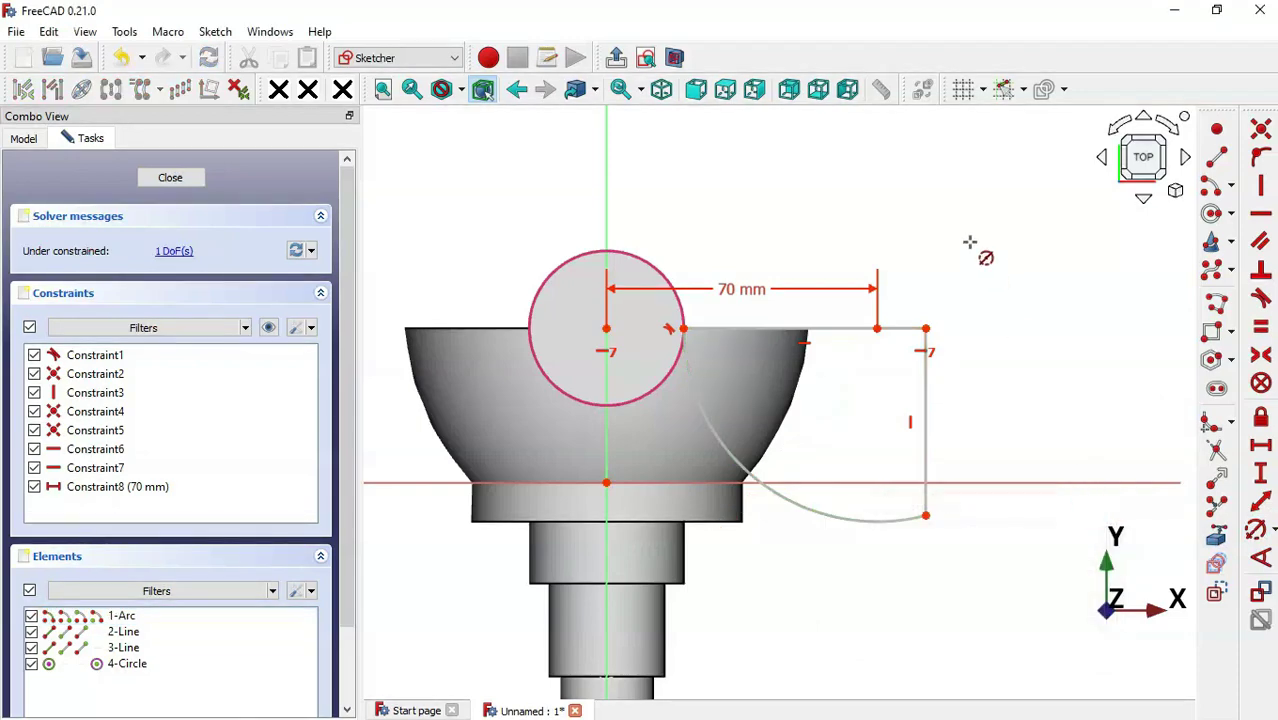
right_click(967, 277)
Pull the profile's outer upper corner farther outward and align it vertically with the arc's centre.
drag(926, 330, 1003, 365)
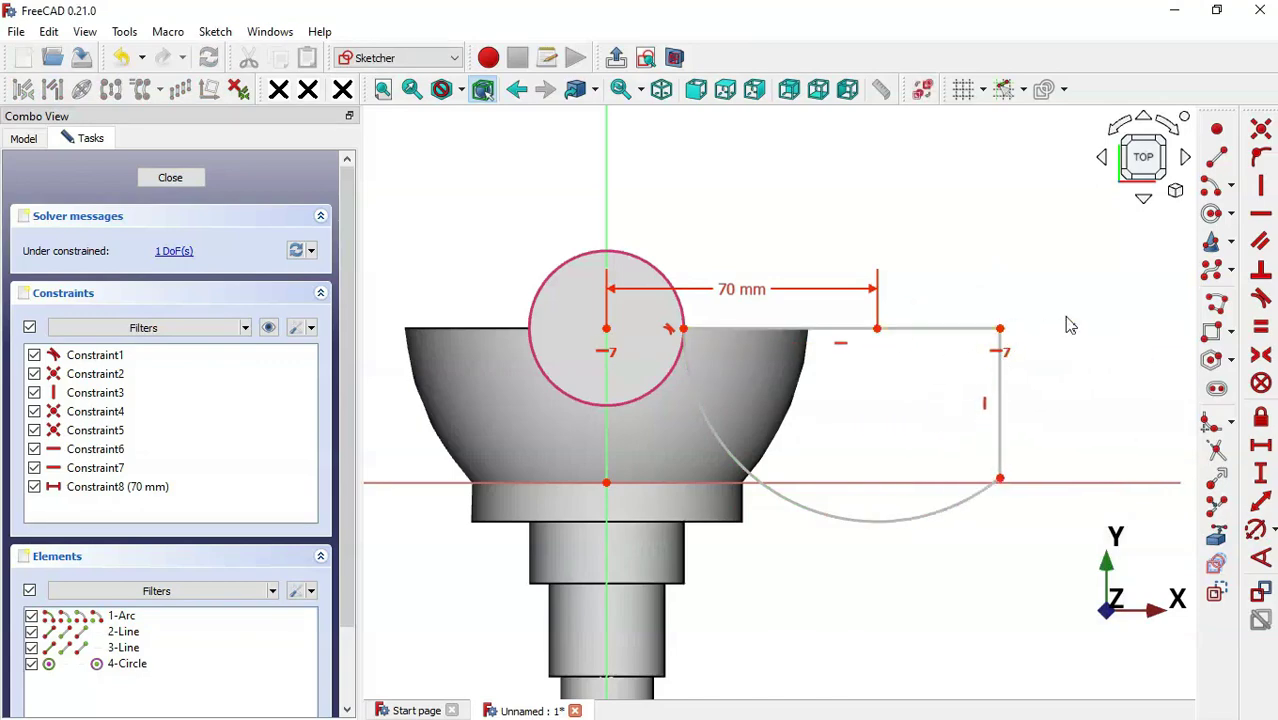
click(877, 329)
click(999, 329)
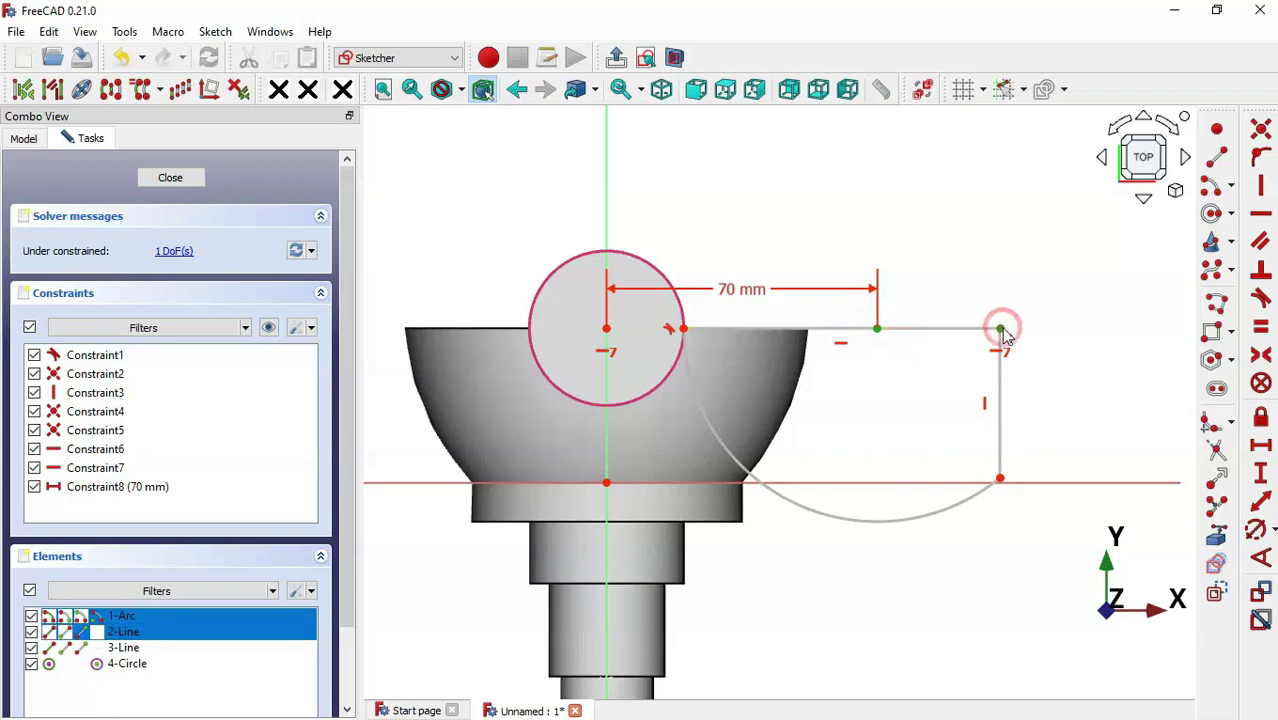
click(1261, 188)
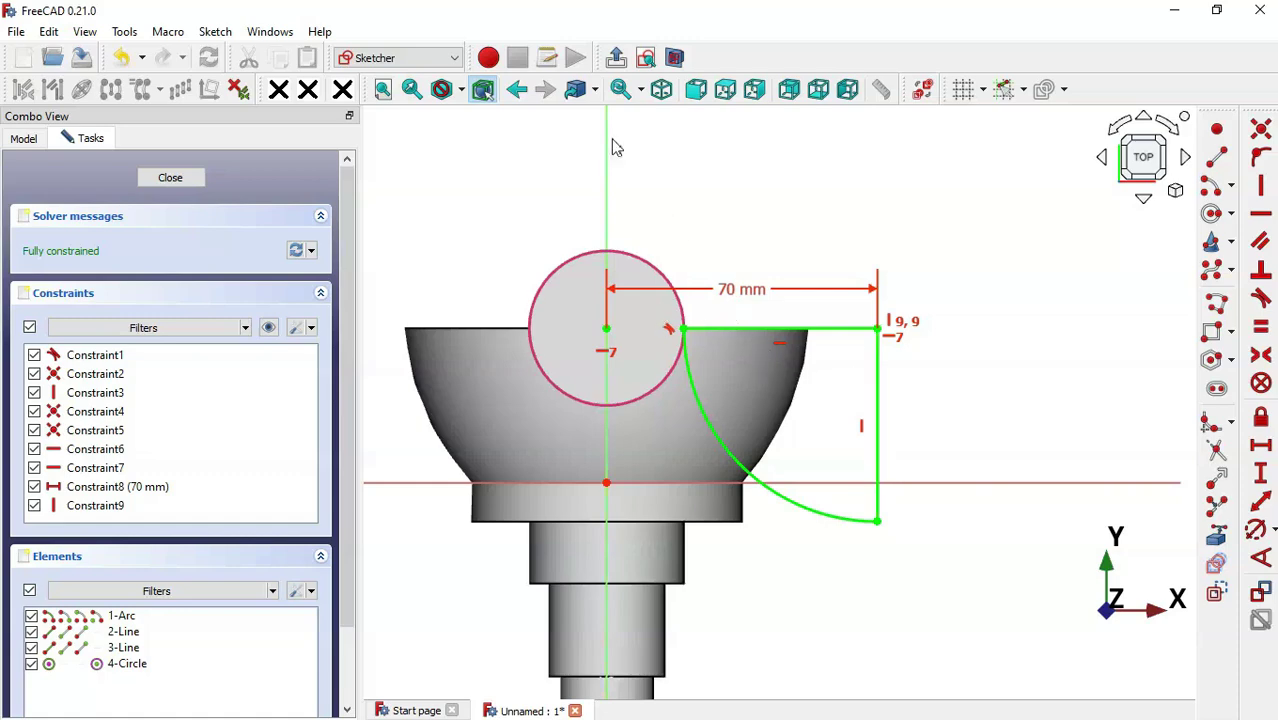
Finish the sketch and pocket its profile through all, symmetric to the sketch plane.
click(615, 57)
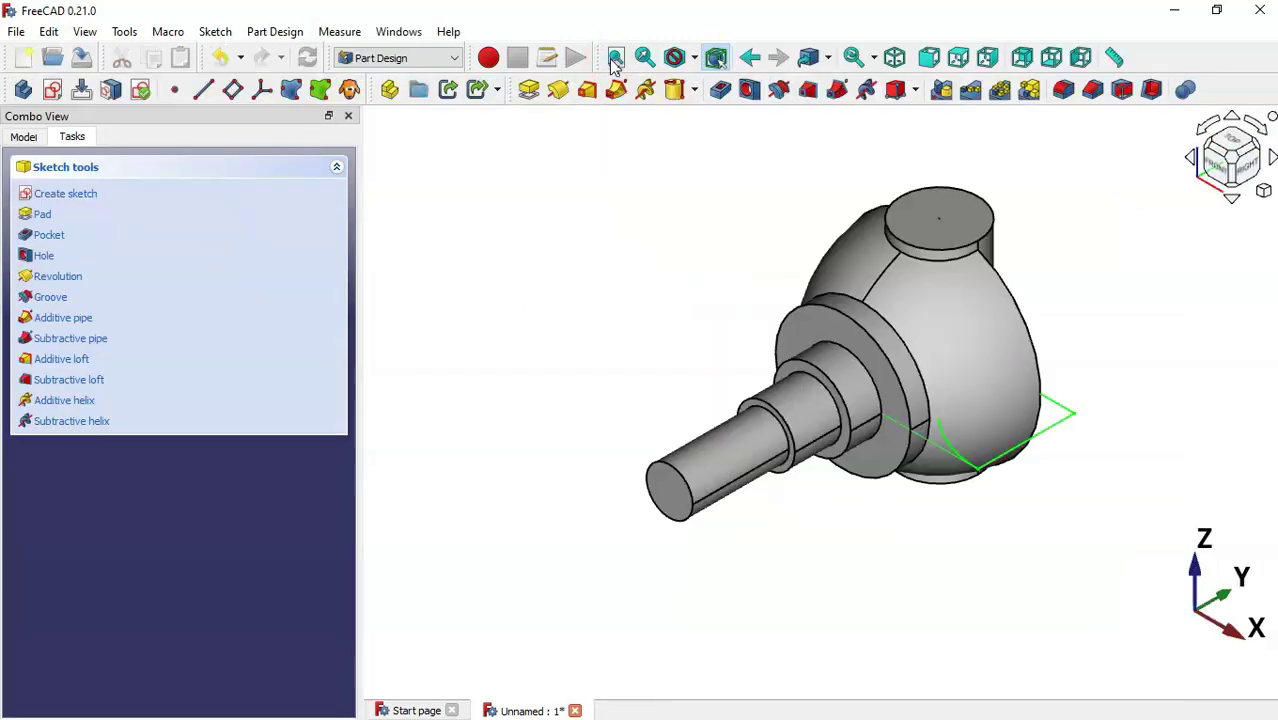
click(720, 89)
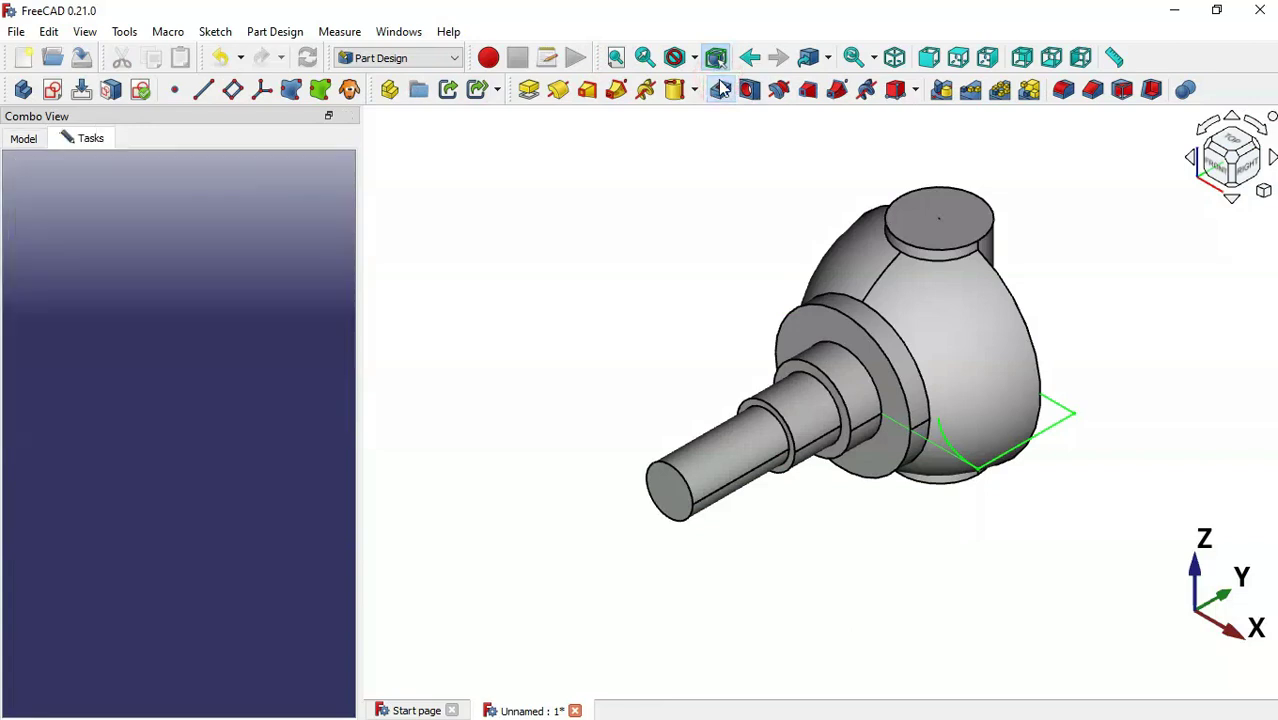
click(72, 400)
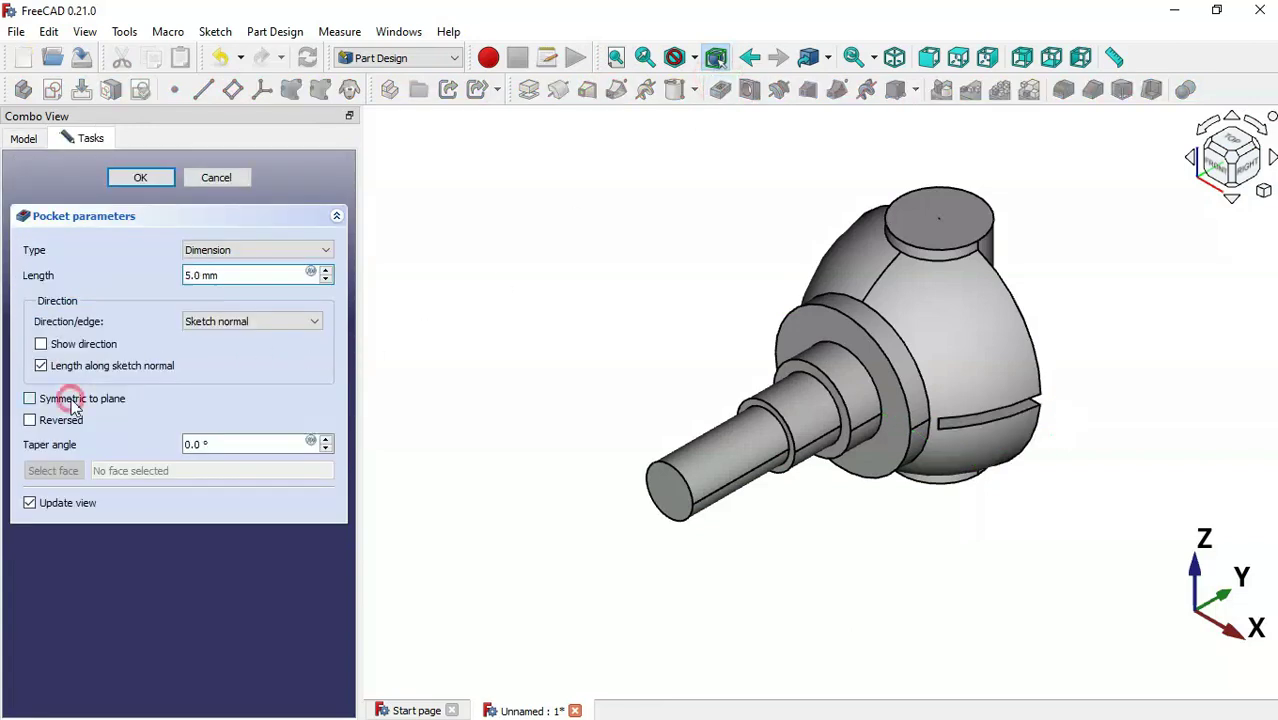
click(268, 250)
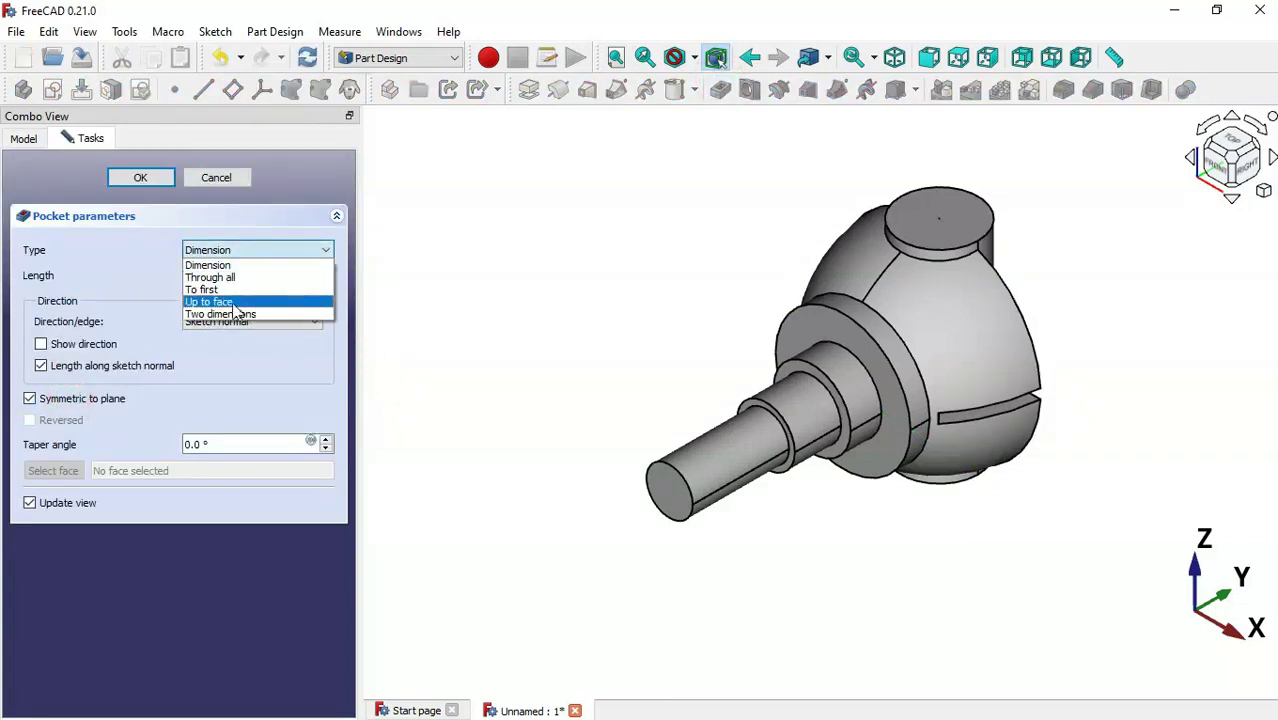
click(245, 277)
middle_drag(960, 484, 802, 539)
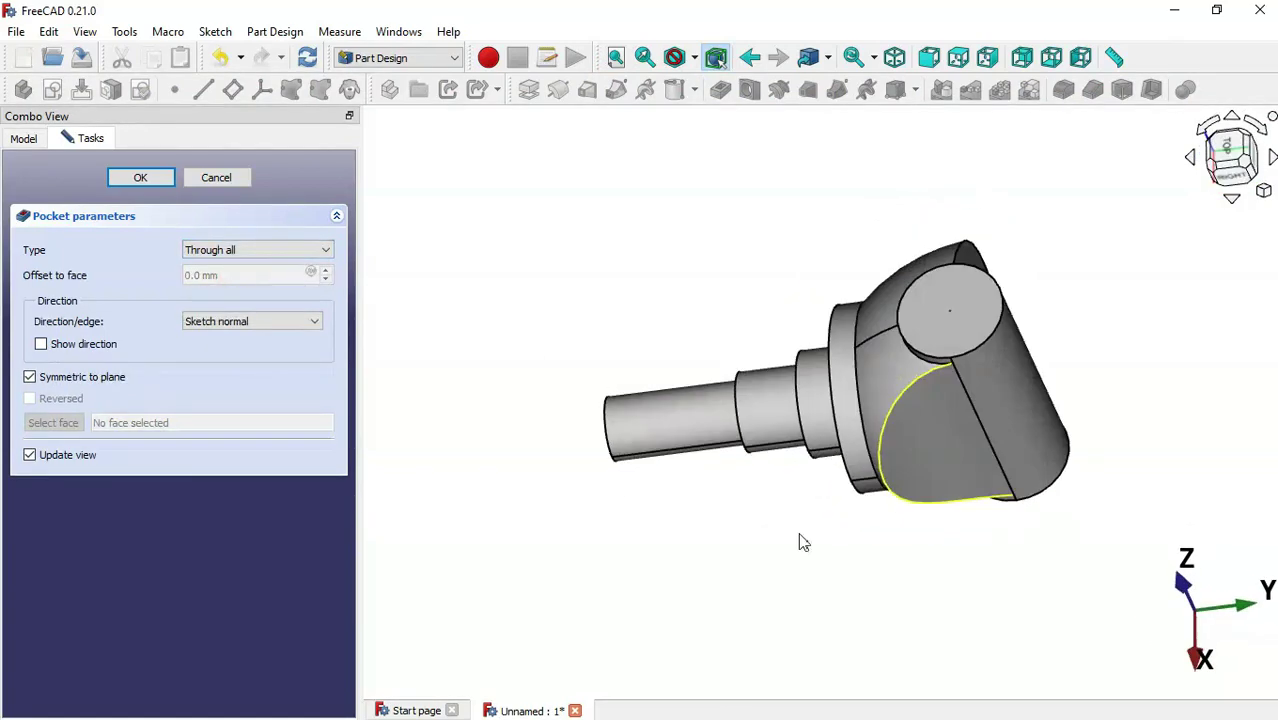
click(146, 180)
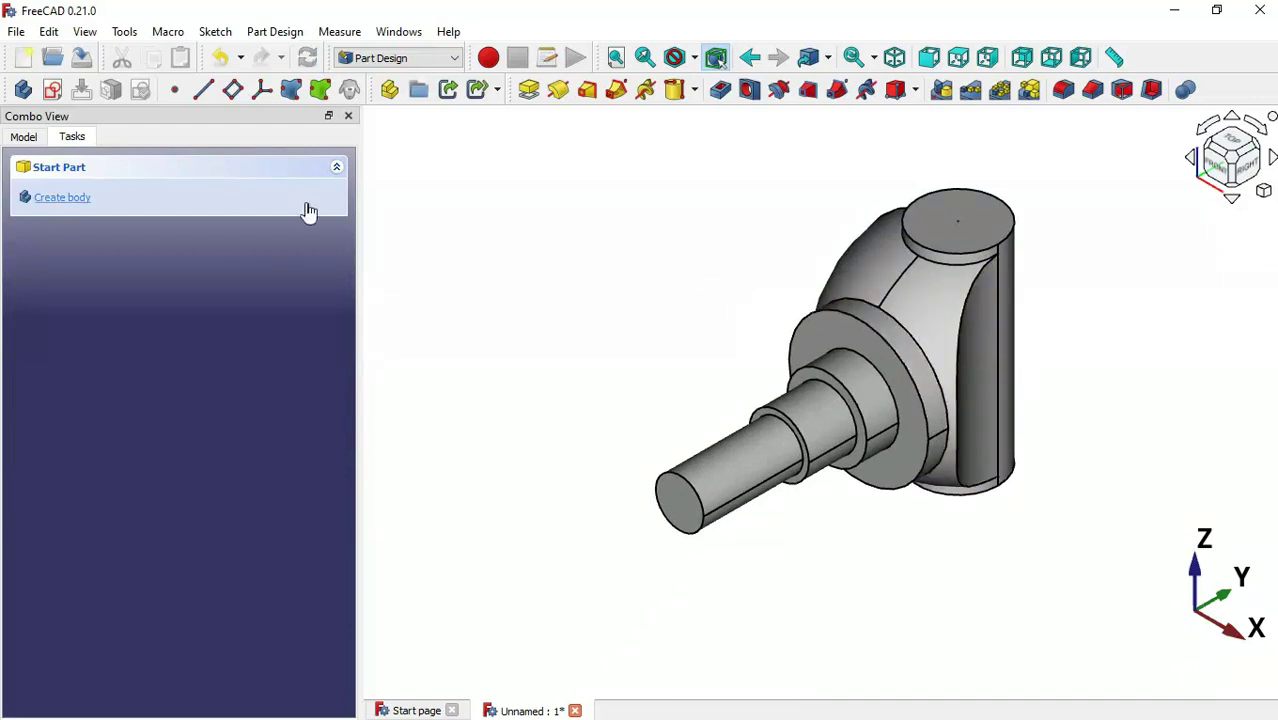
Mirror the side pocket about the vertical sketch axis to cut the opposite side of the yoke body.
click(23, 136)
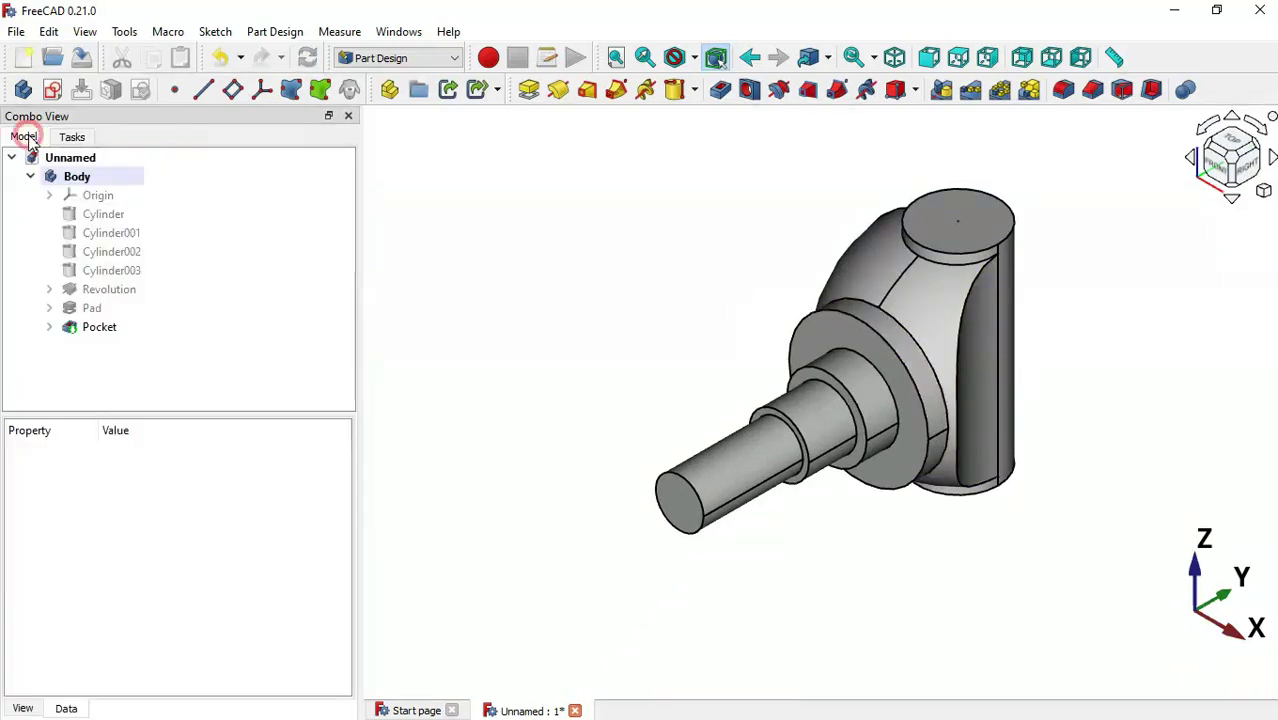
click(95, 328)
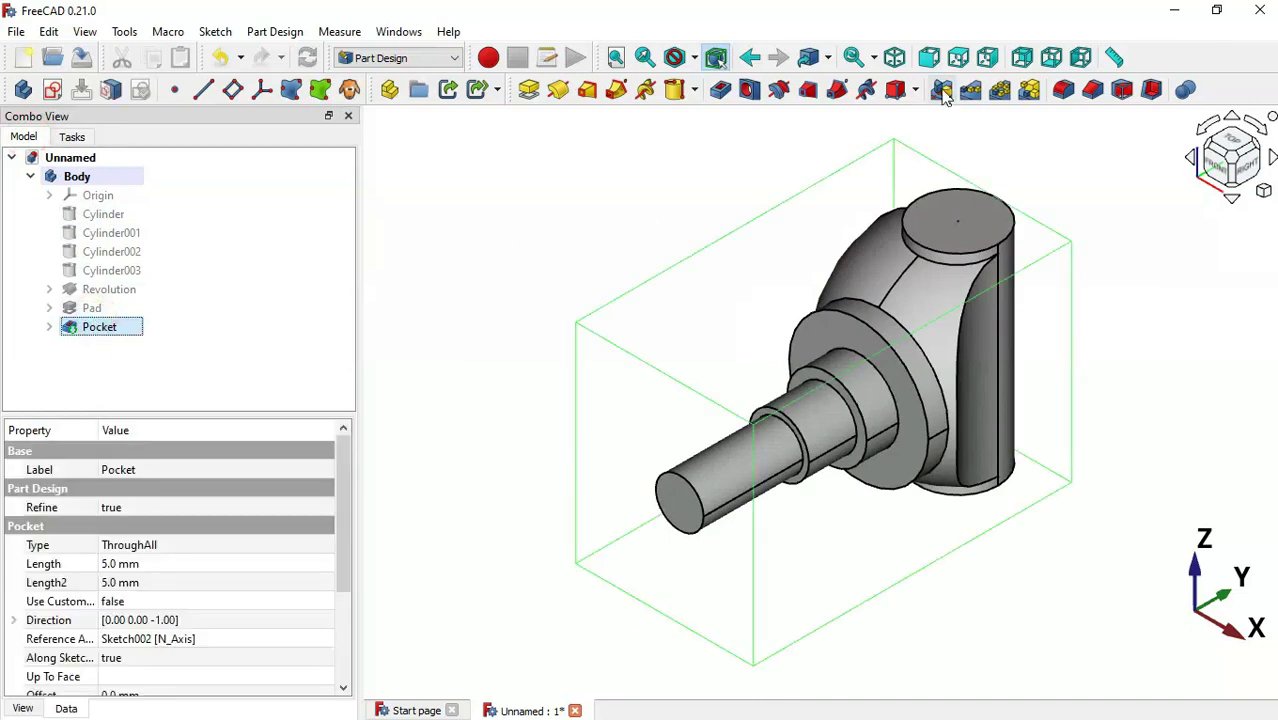
click(941, 90)
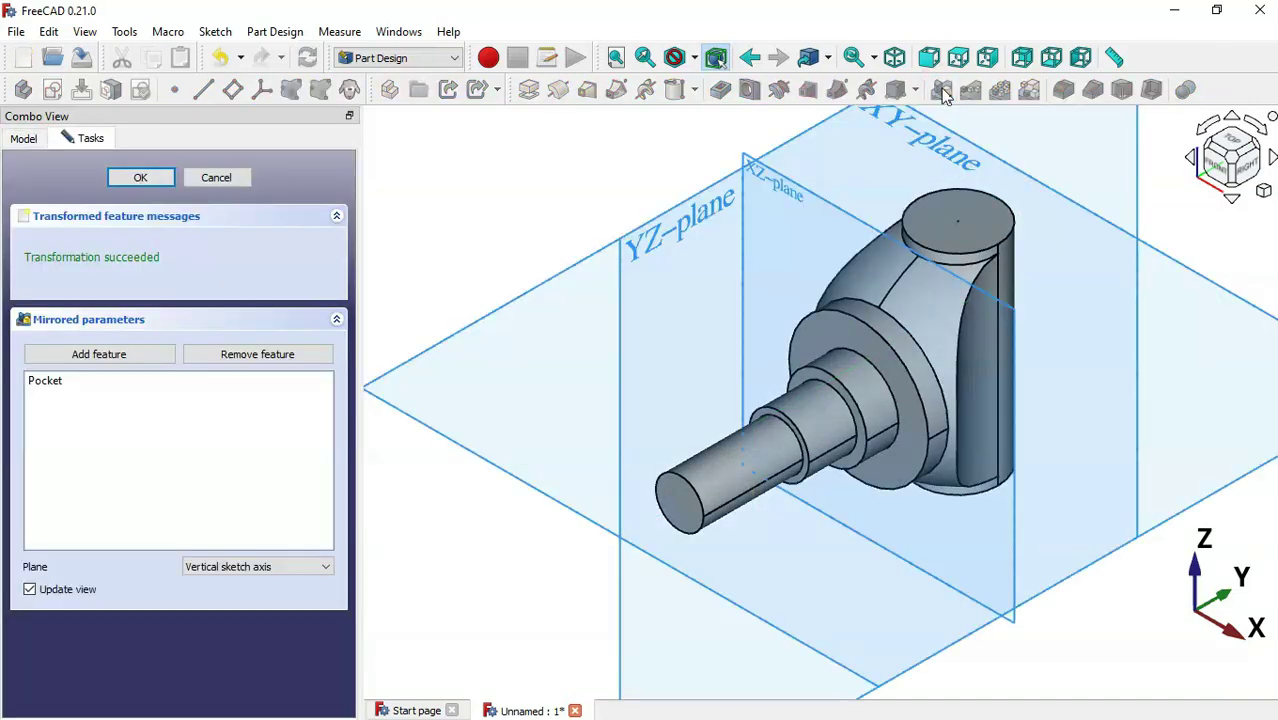
middle_drag(399, 220, 843, 293)
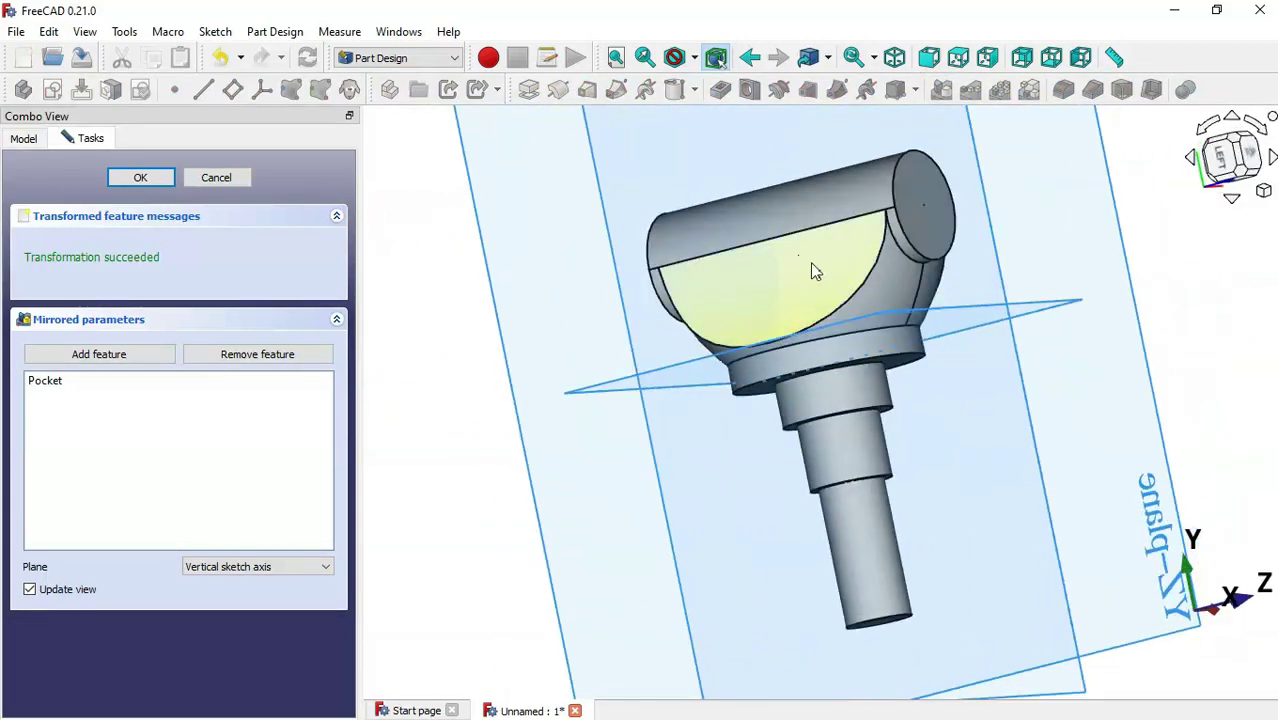
click(163, 177)
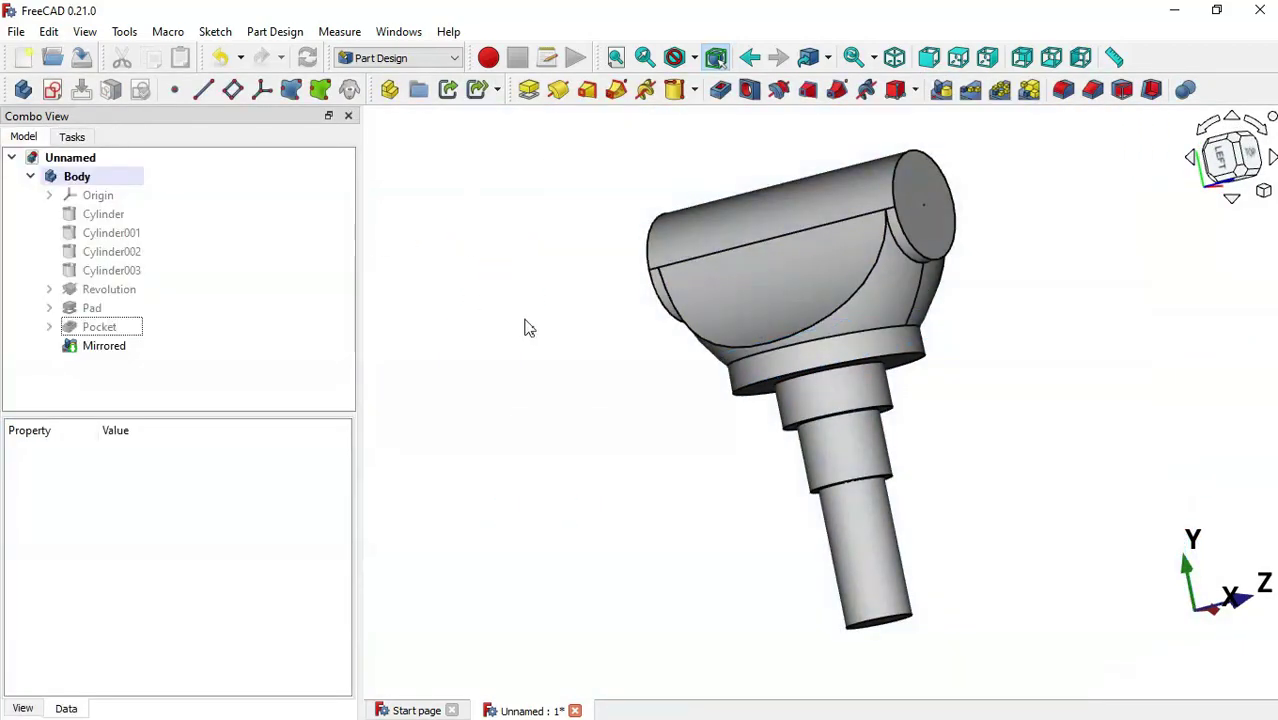
Check the fork opening in the 3D Exercise 95 drawing and start a new sketch on the YZ plane.
key(0)
key(alt+Tab)
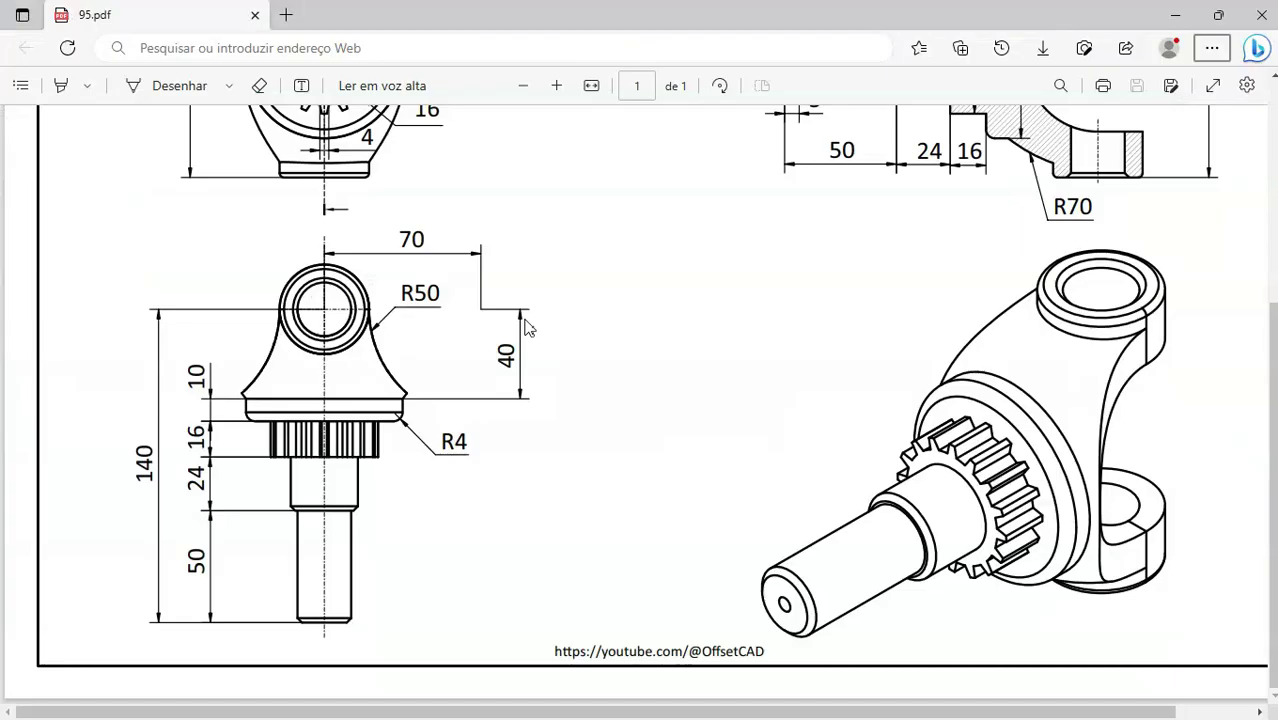
scroll(1089, 428, up, 3)
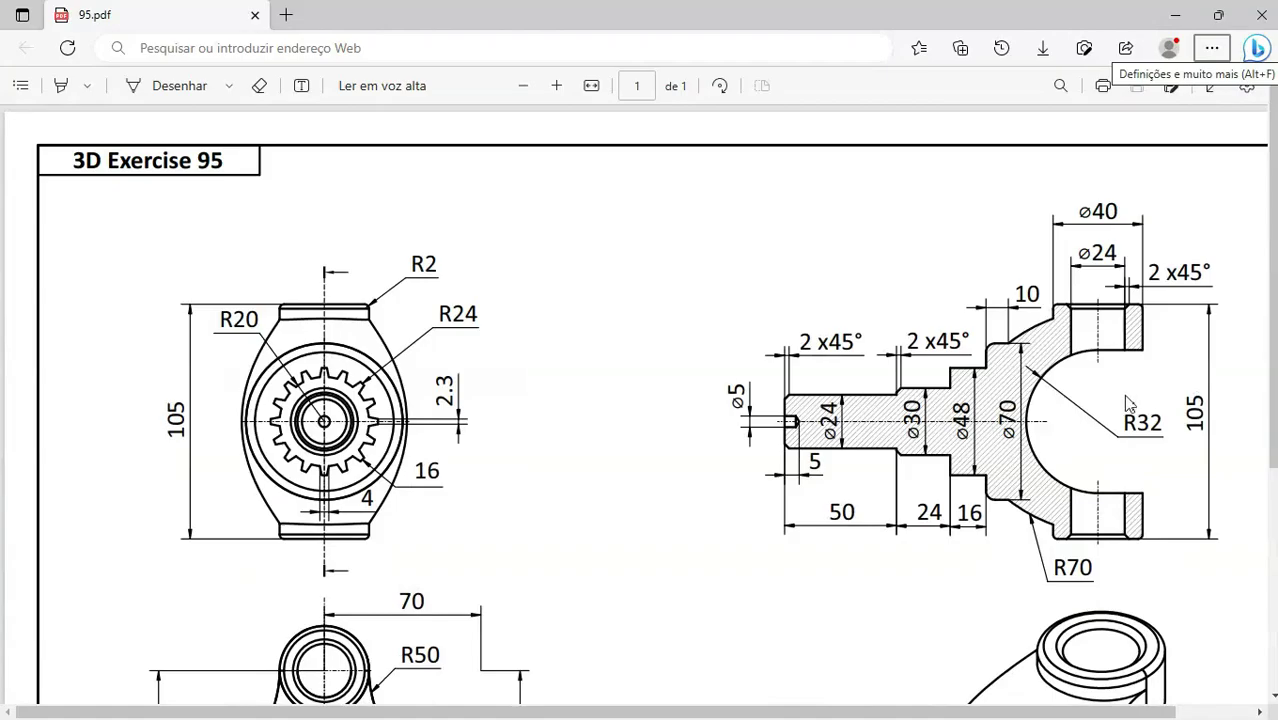
key(alt+Tab)
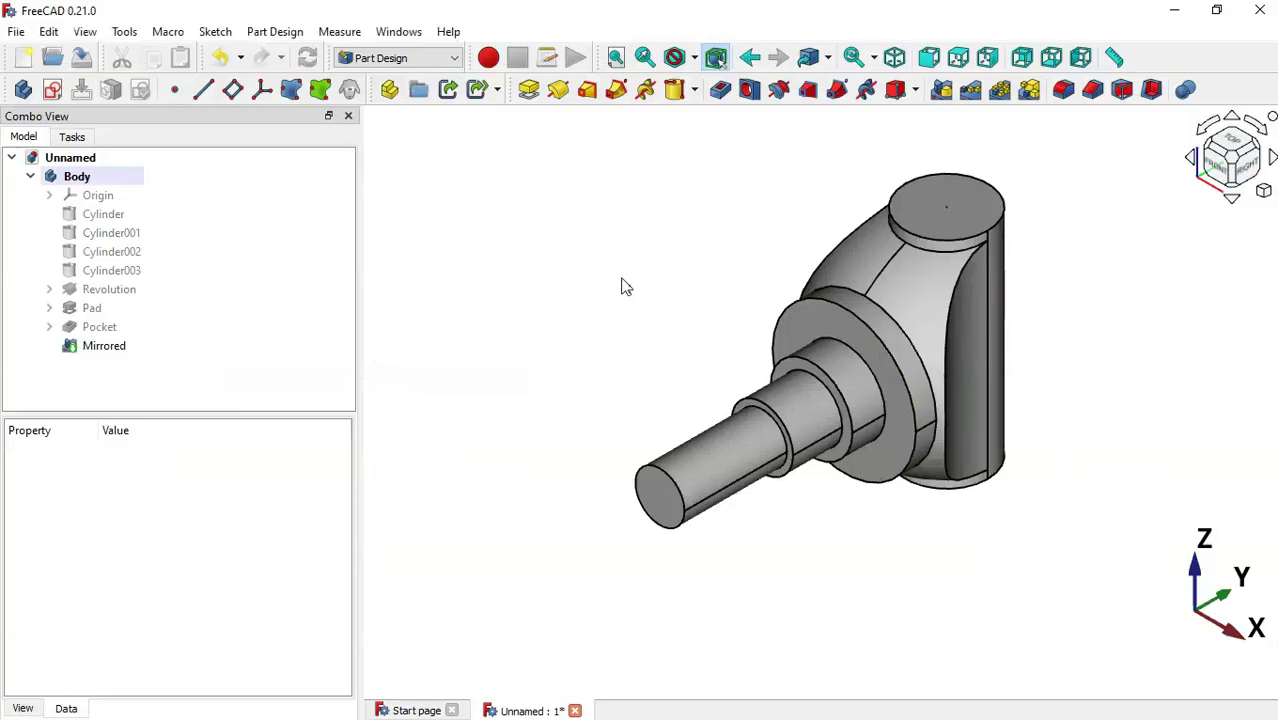
click(52, 89)
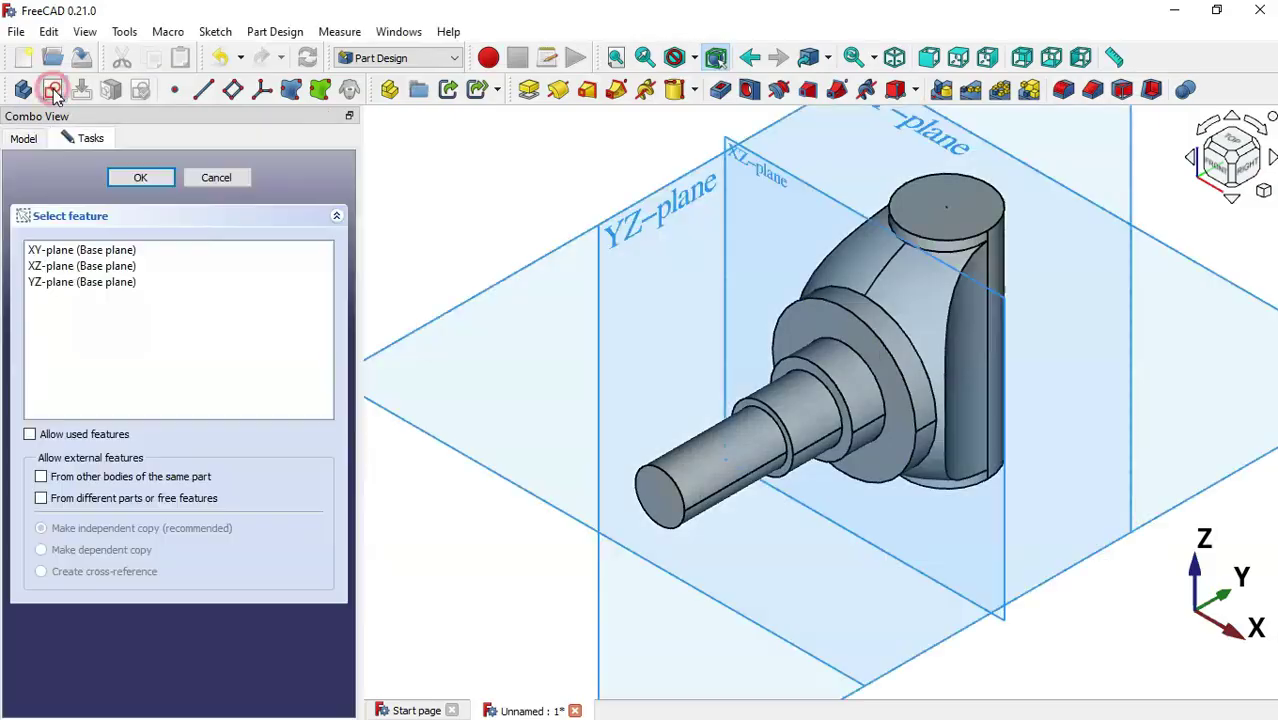
click(643, 226)
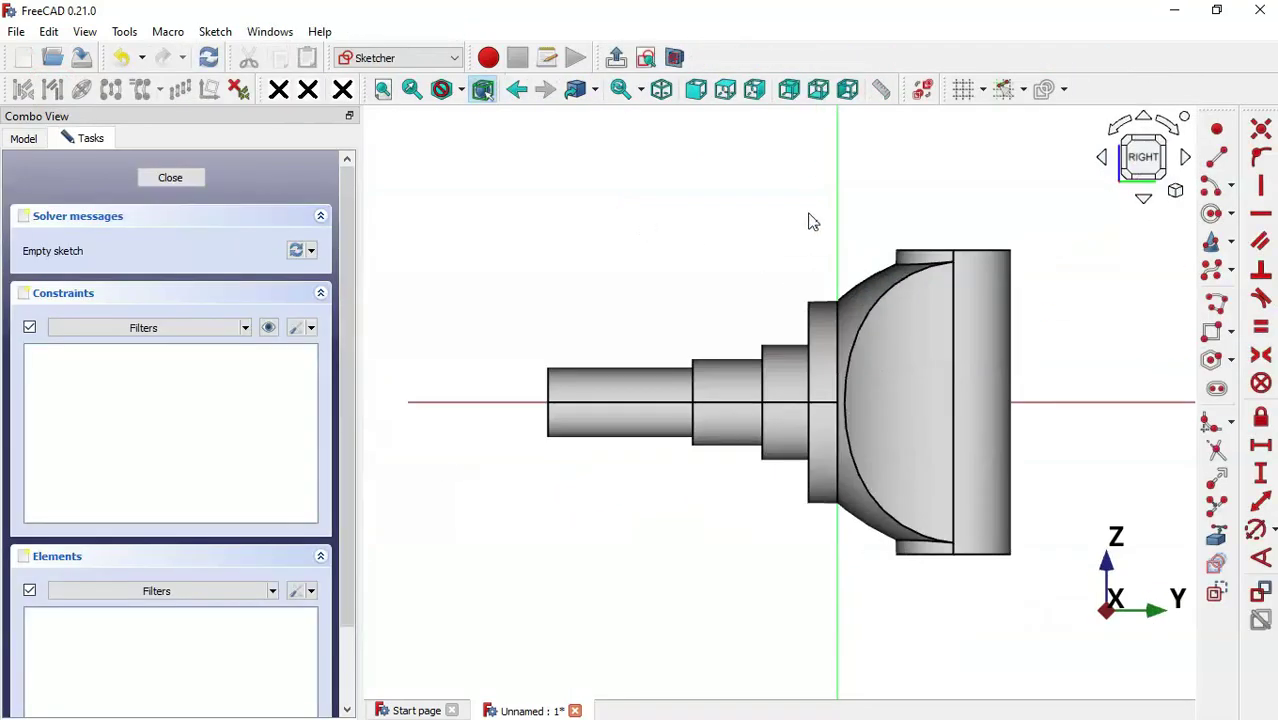
scroll(411, 308, down, 4)
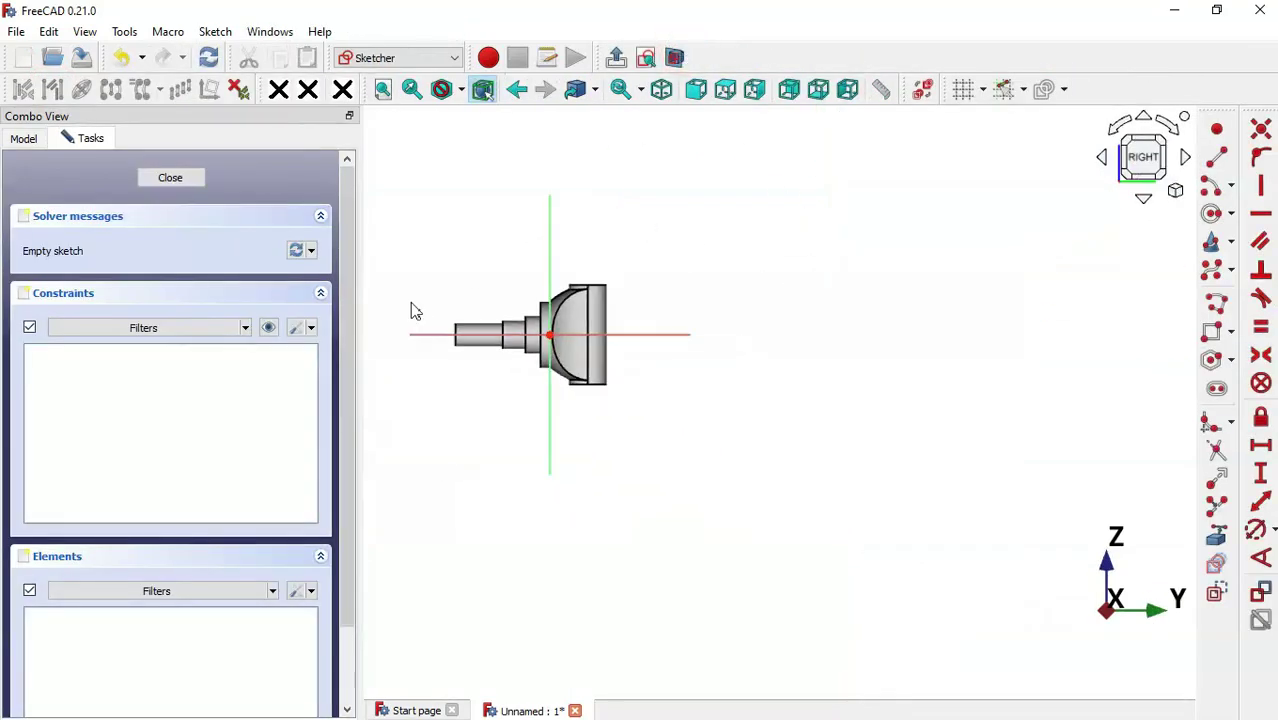
scroll(518, 293, up, 4)
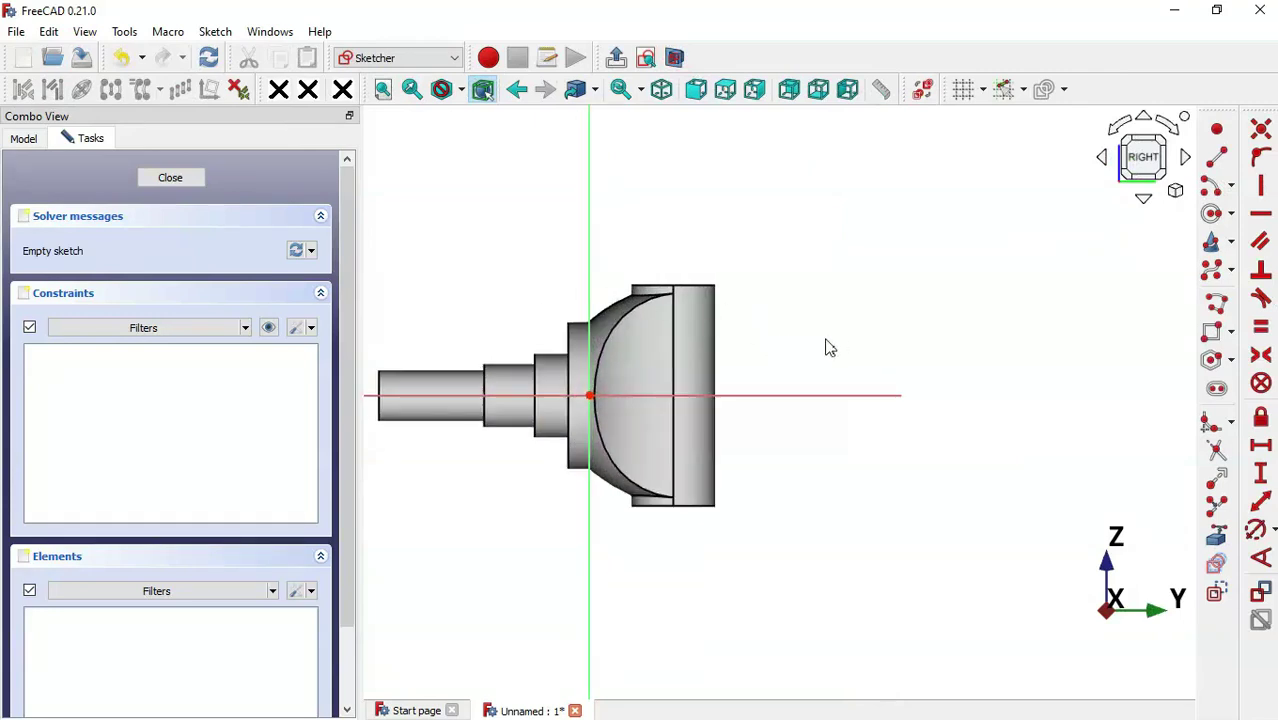
Draw a horizontal slot with both end centres on the horizontal axis, extending from the yoke's eye cylinder outward past its open end.
click(1224, 390)
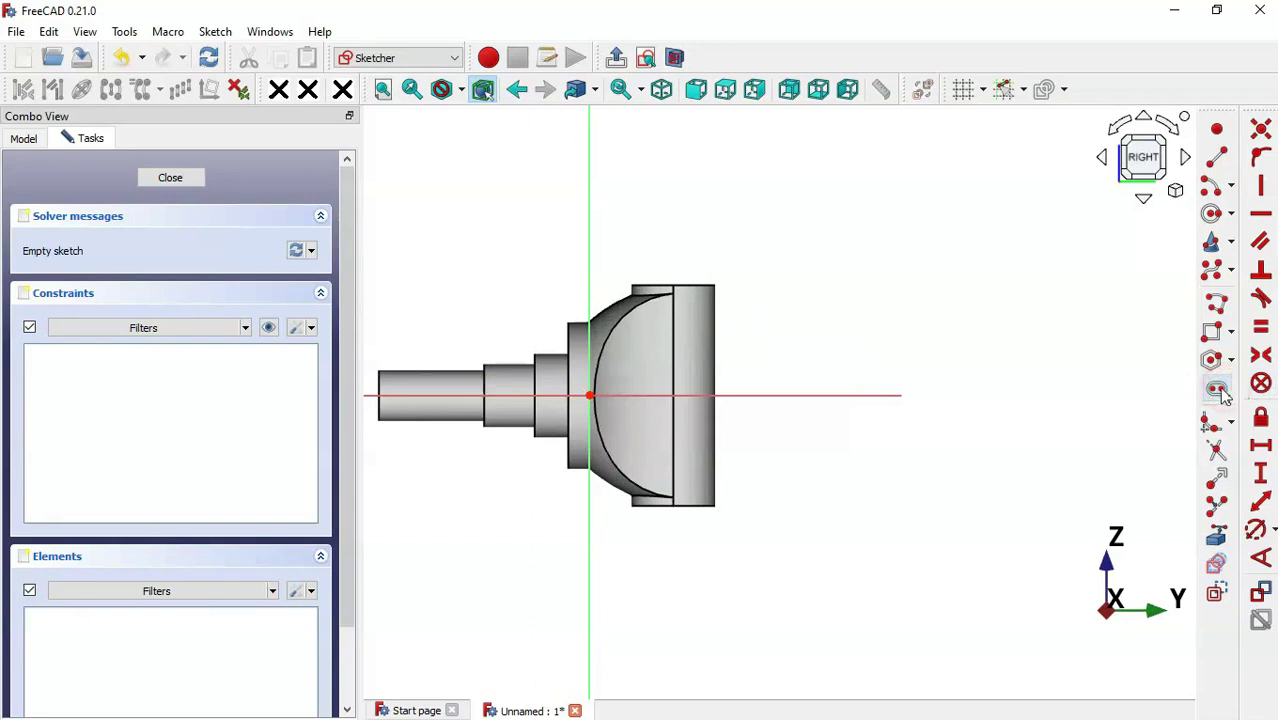
click(724, 395)
click(952, 395)
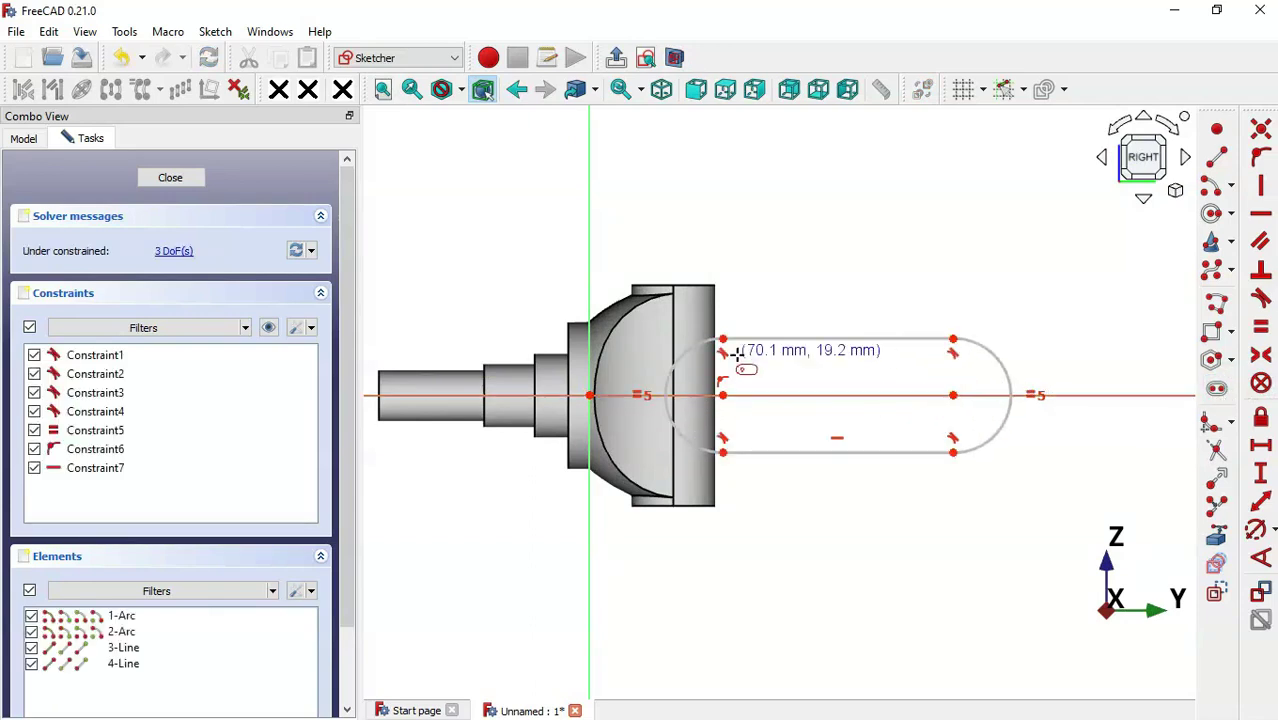
Project the vertical edge of the side cut into the sketch and constrain the slot's inner arc centre onto it.
scroll(742, 357, up, 2)
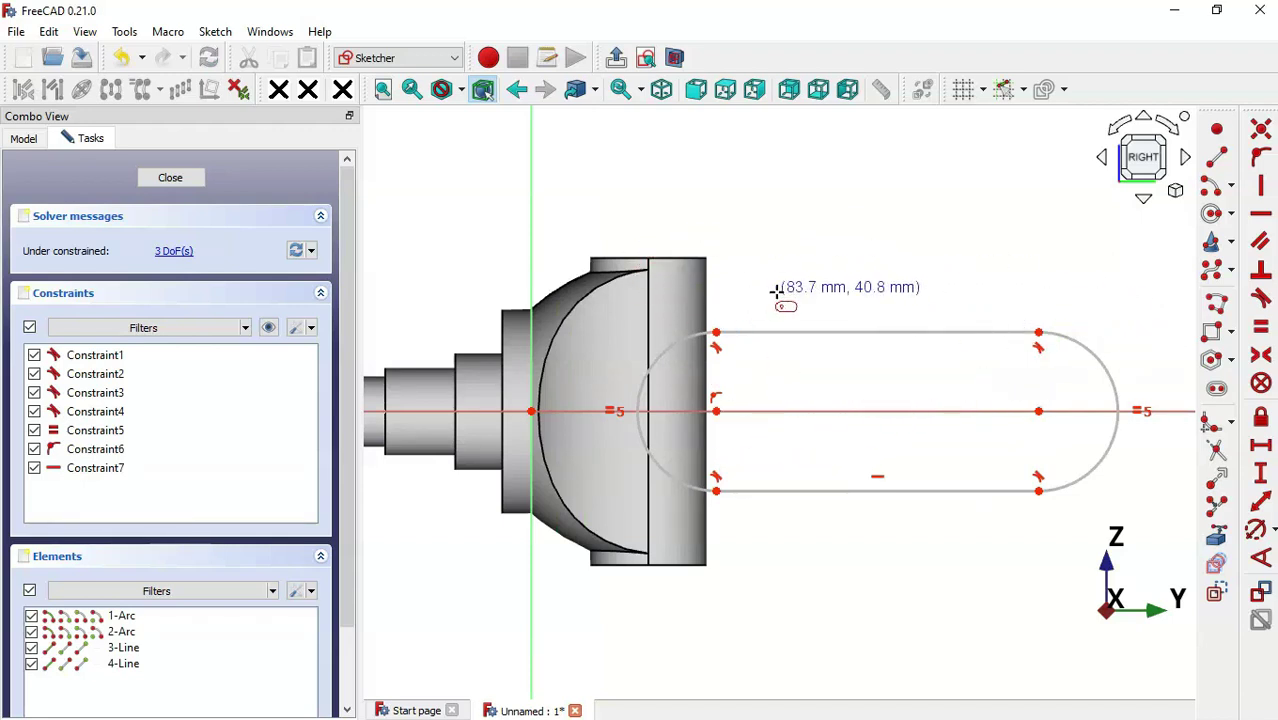
click(1217, 535)
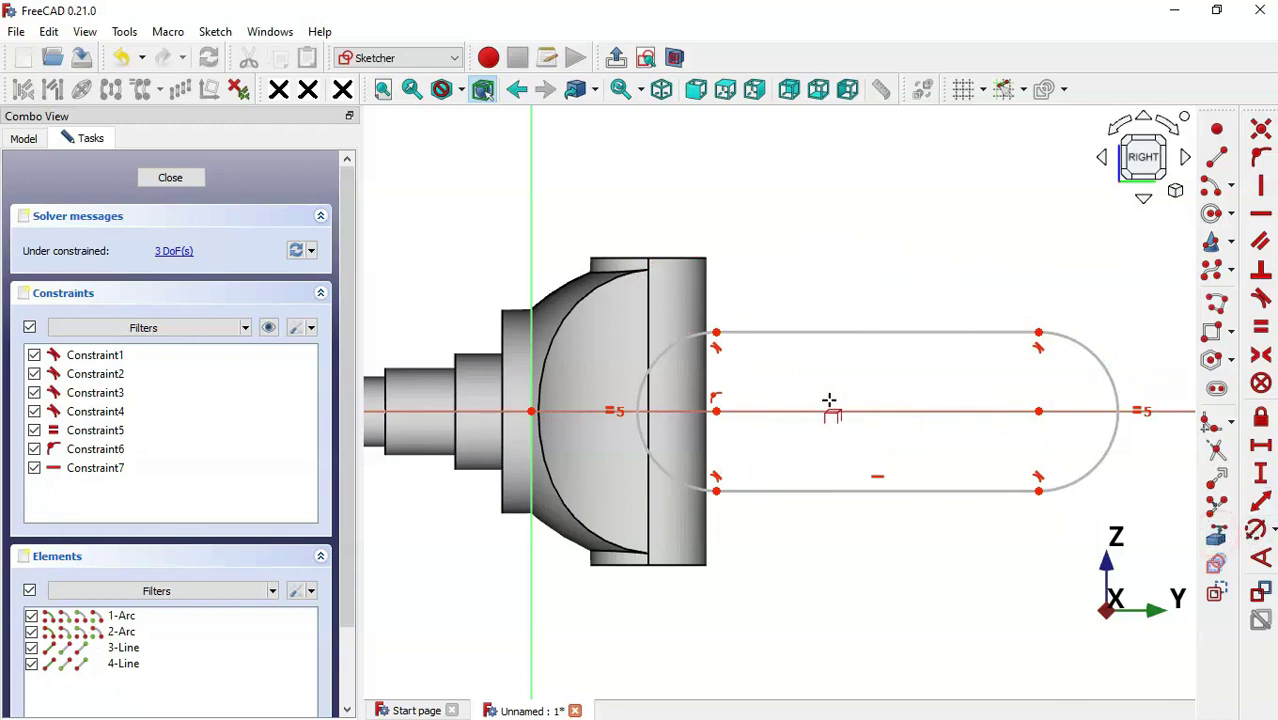
click(649, 334)
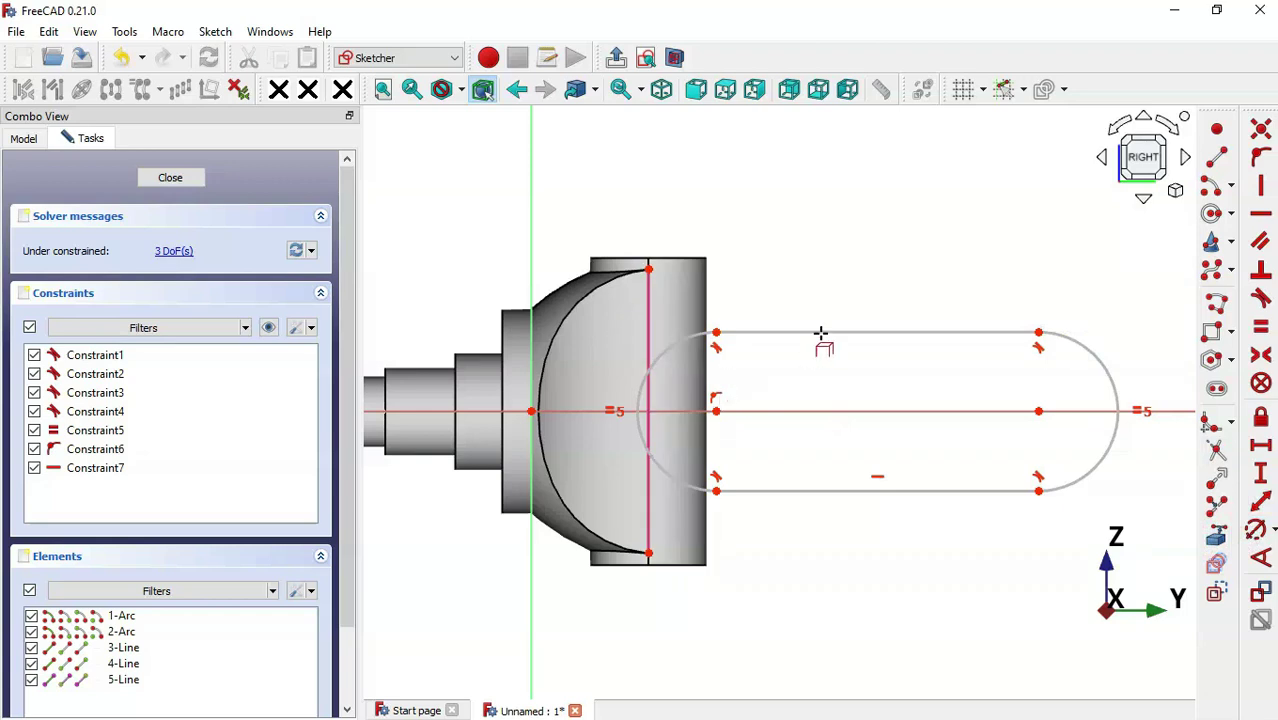
click(717, 412)
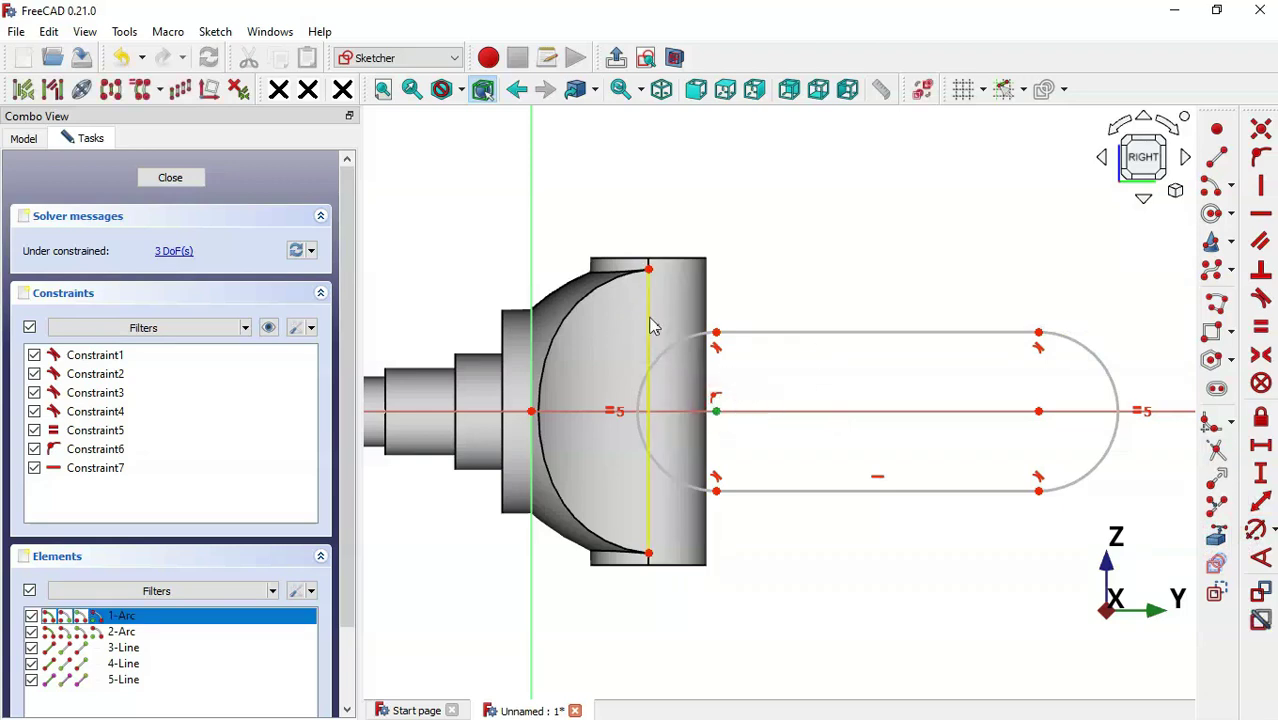
click(648, 318)
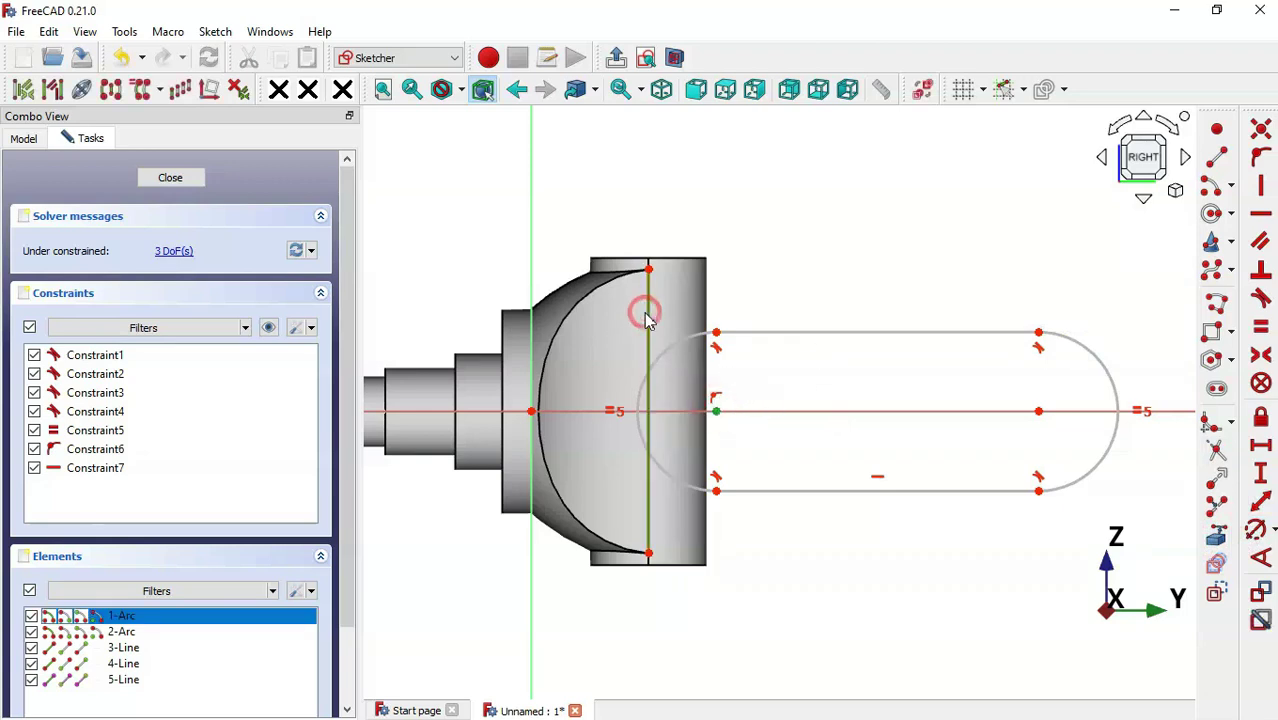
click(1262, 157)
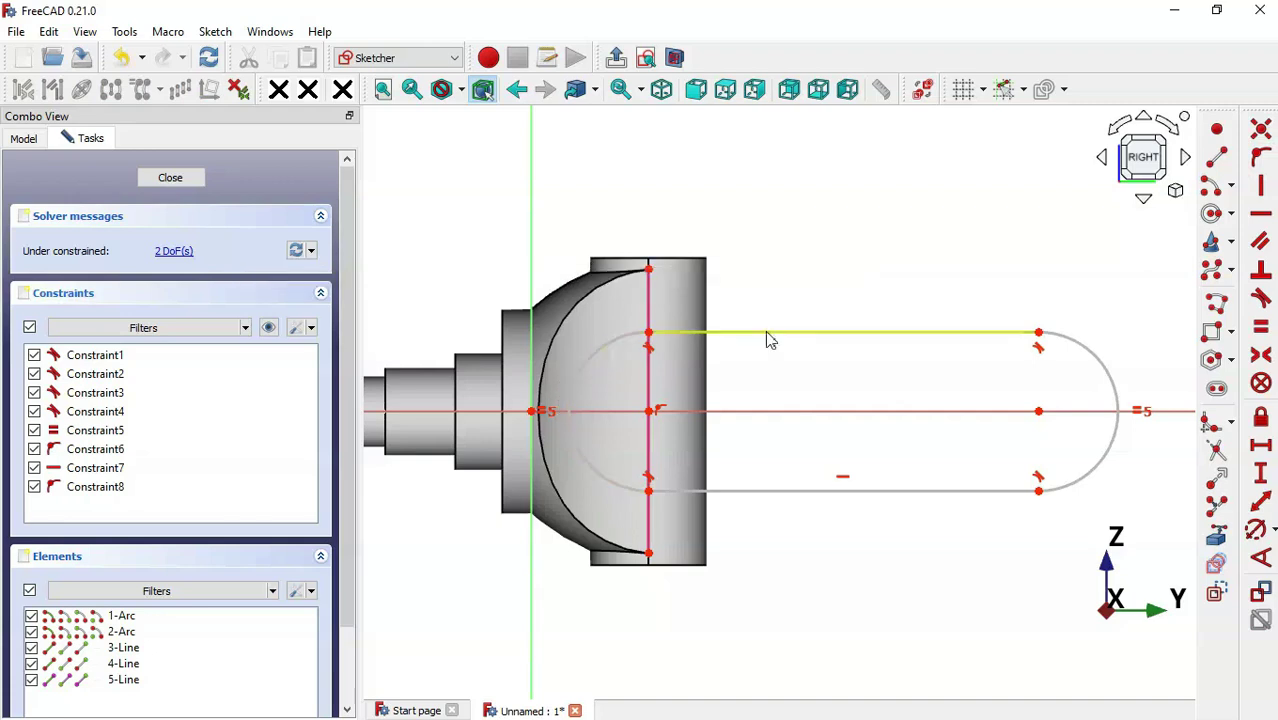
Constrain the slot's inner arc to a 32 mm radius, checking it against the 3D Exercise 95 drawing, and close the sketch.
click(1255, 530)
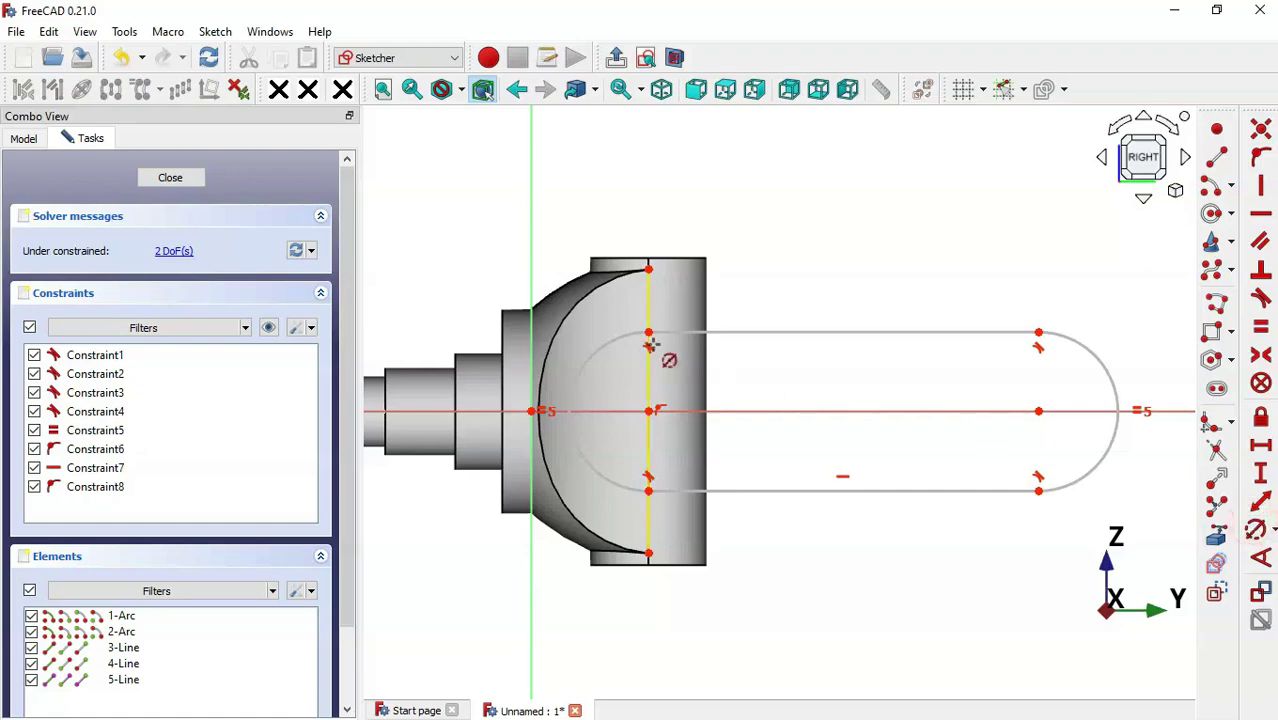
click(627, 333)
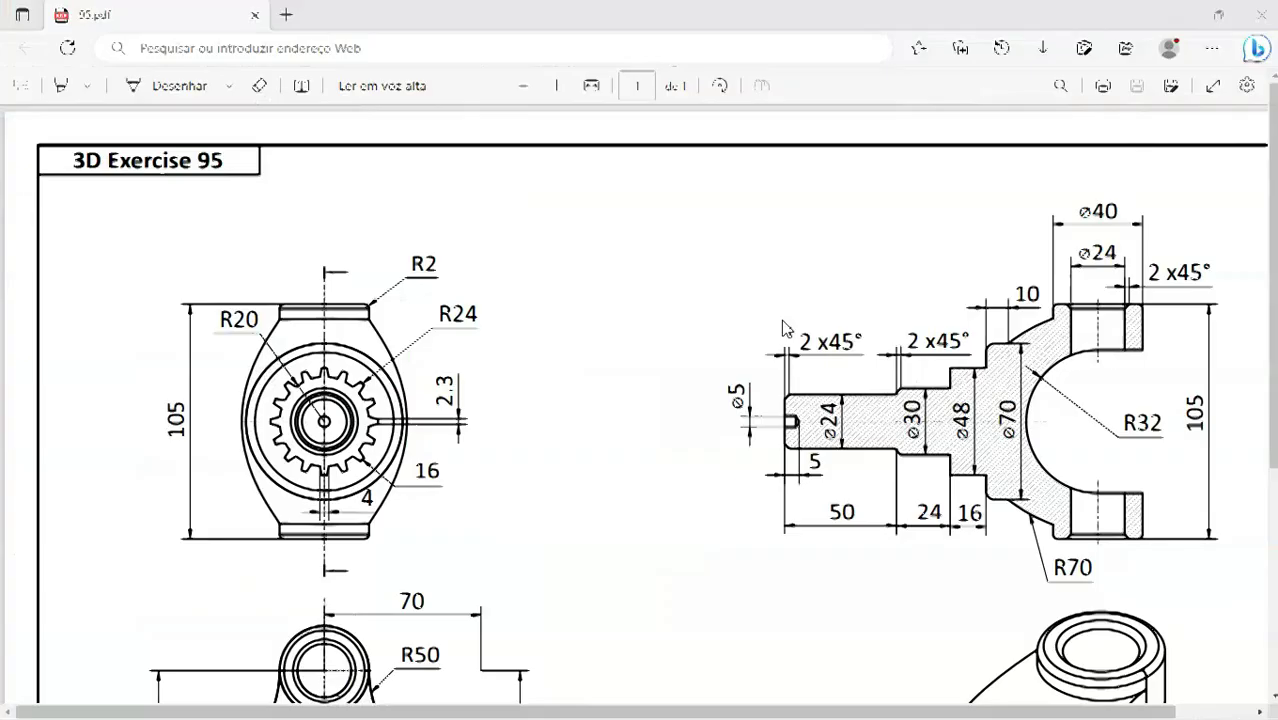
scroll(784, 327, down, 3)
scroll(784, 327, up, 3)
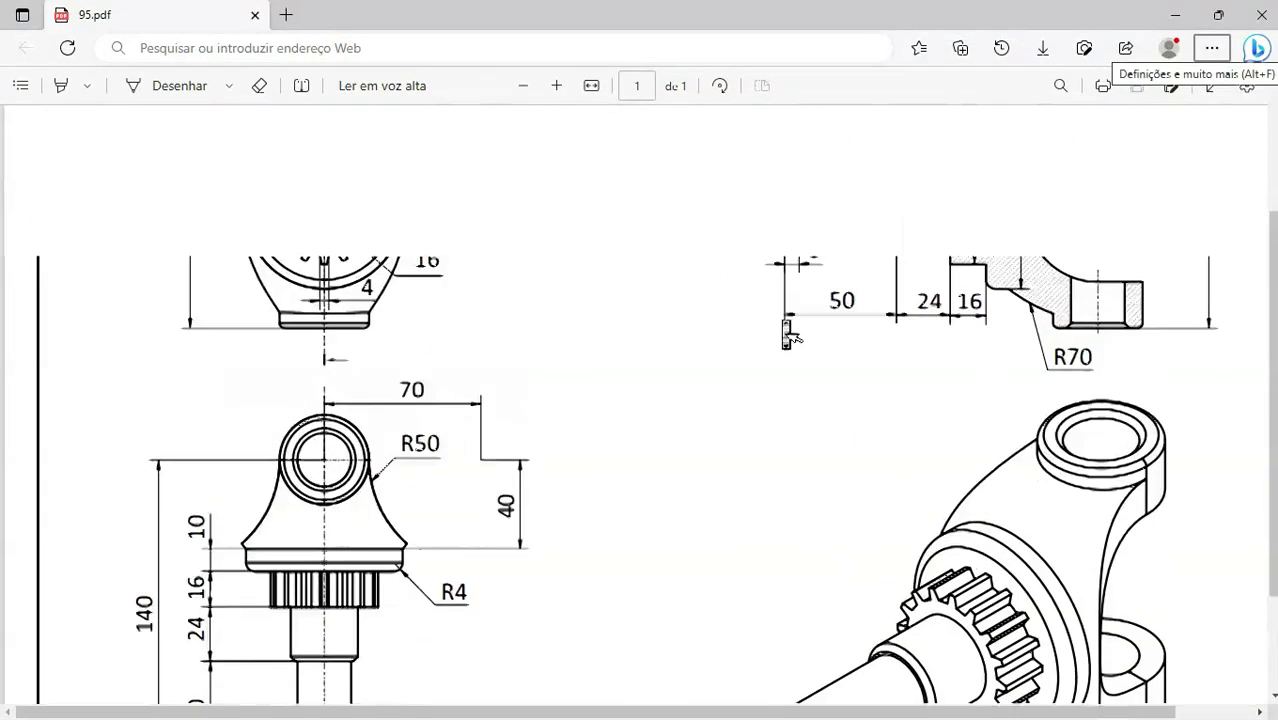
key(alt+Tab)
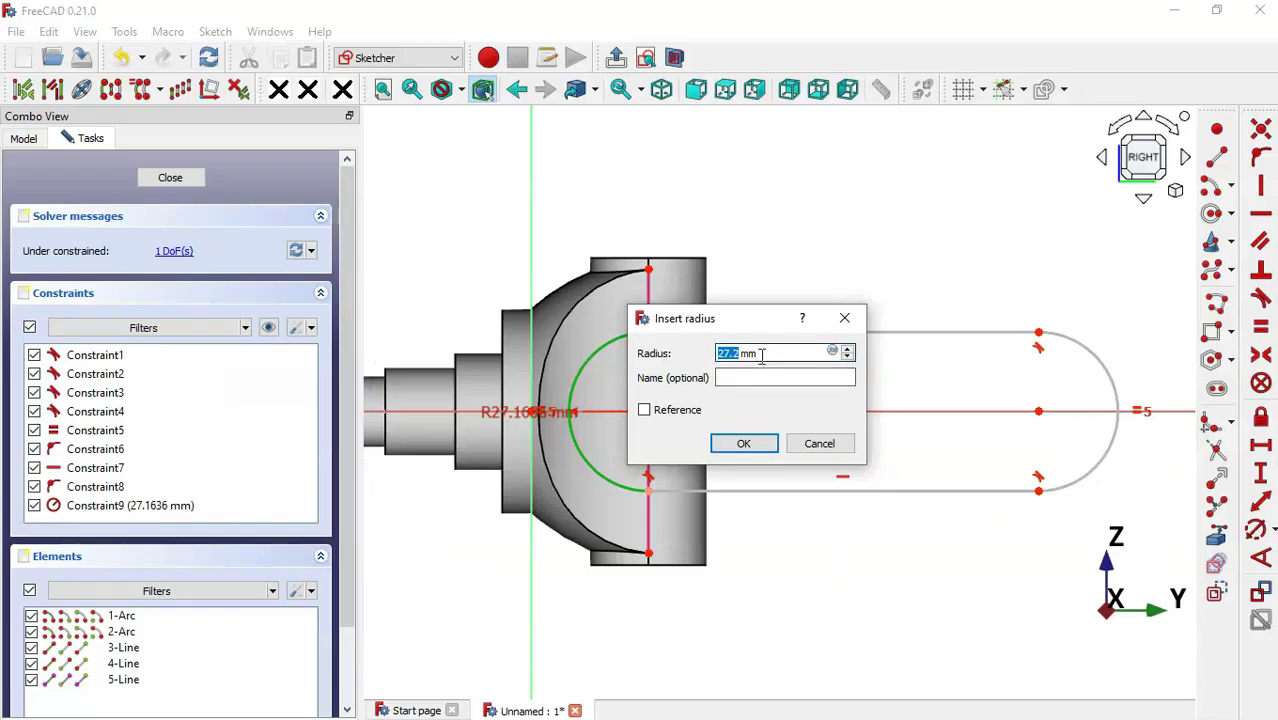
text(32)
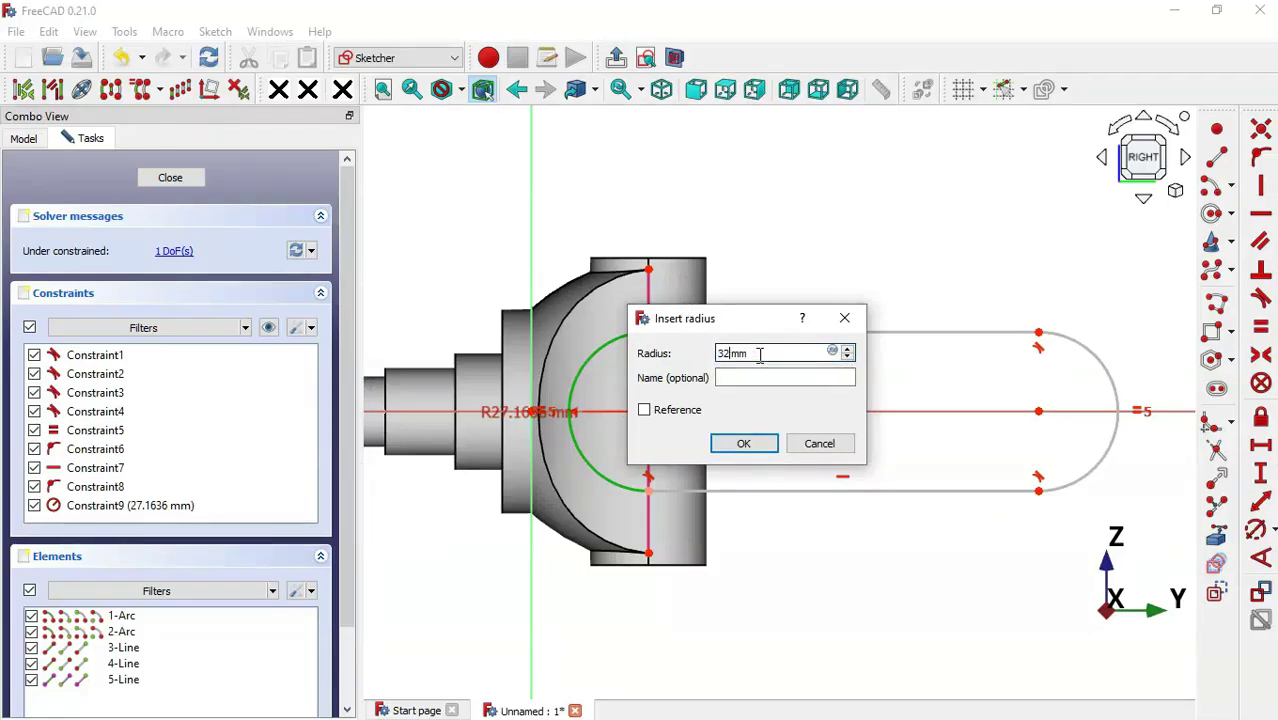
click(752, 445)
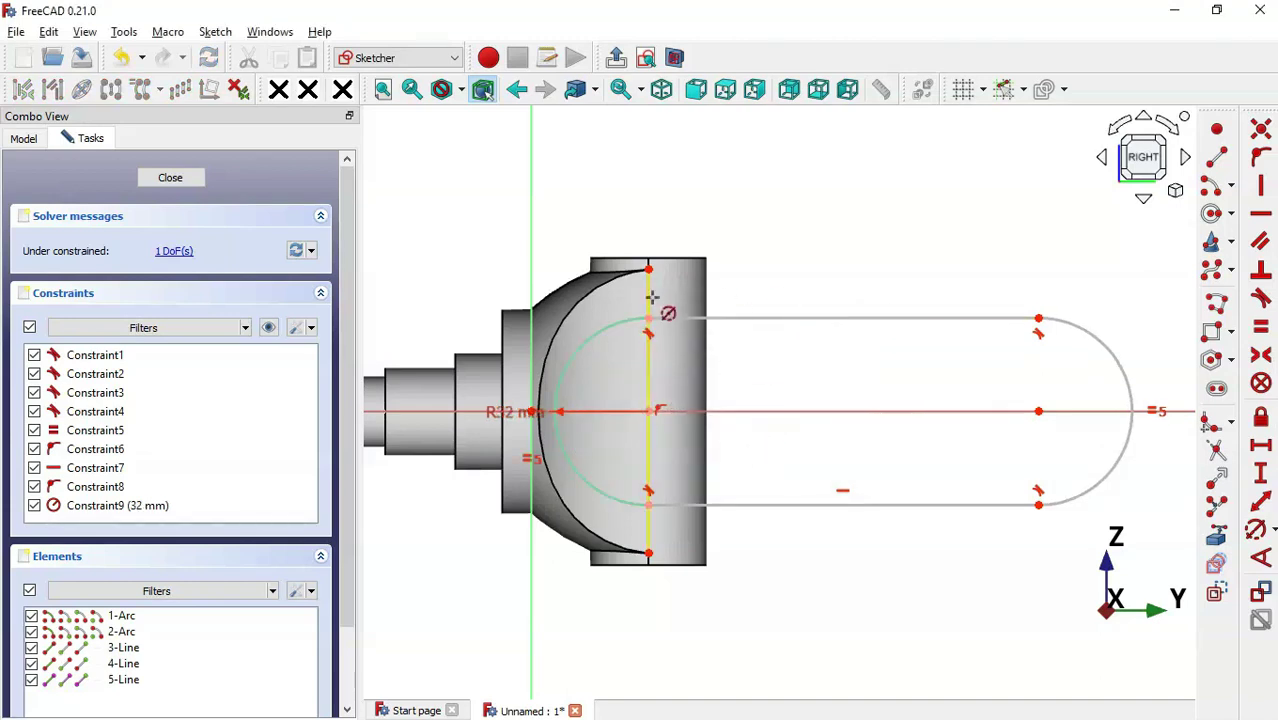
click(613, 58)
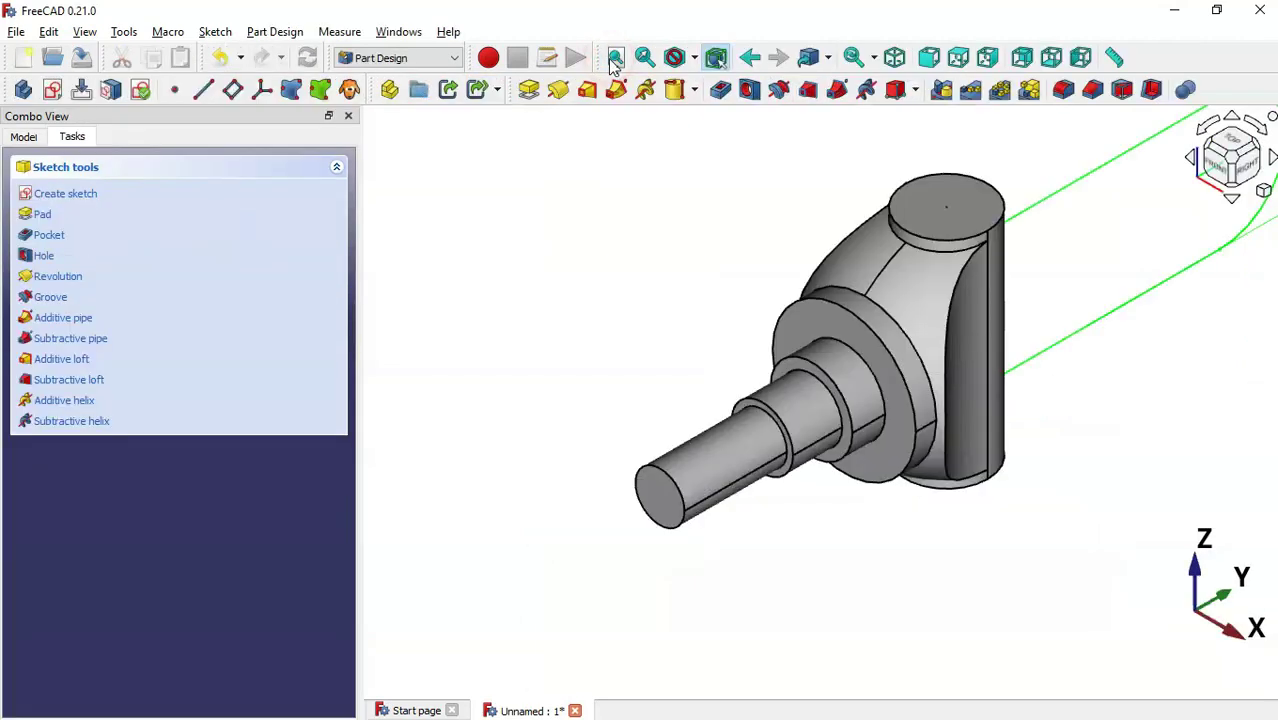
Pocket the slot sketch through all, symmetric to the sketch plane, to open the fork between the two eyes.
click(721, 89)
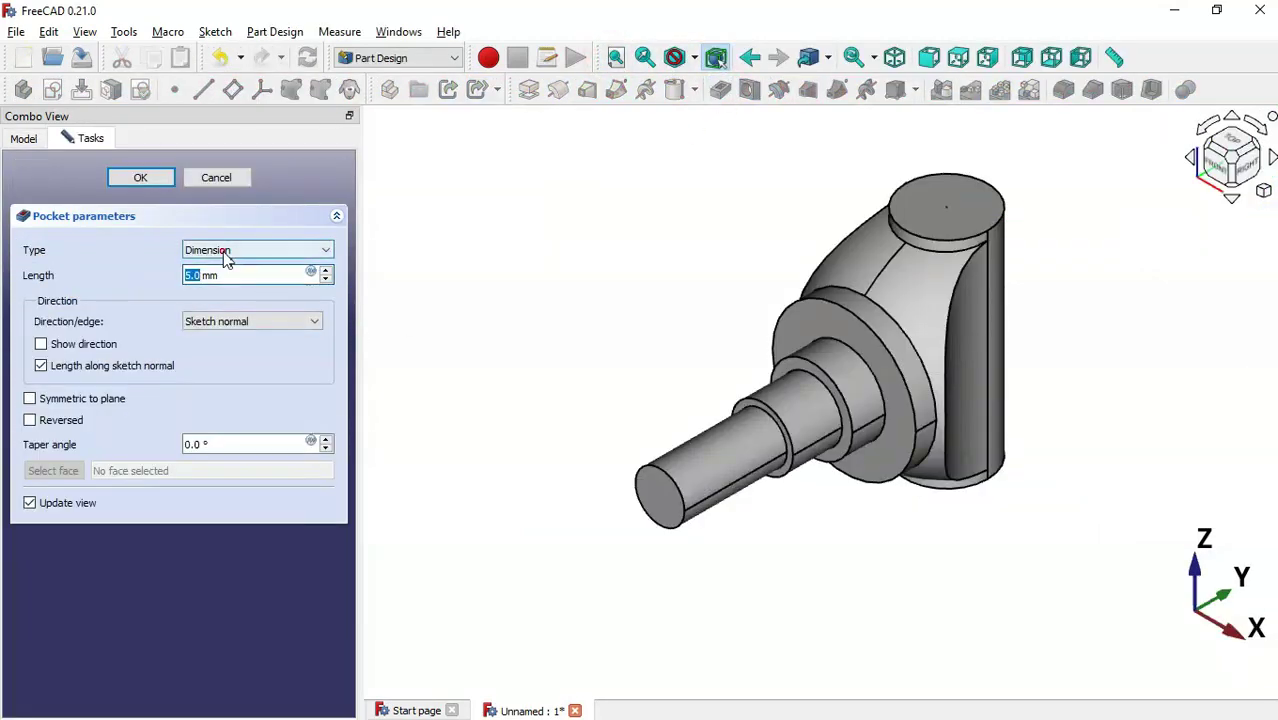
click(222, 252)
click(236, 285)
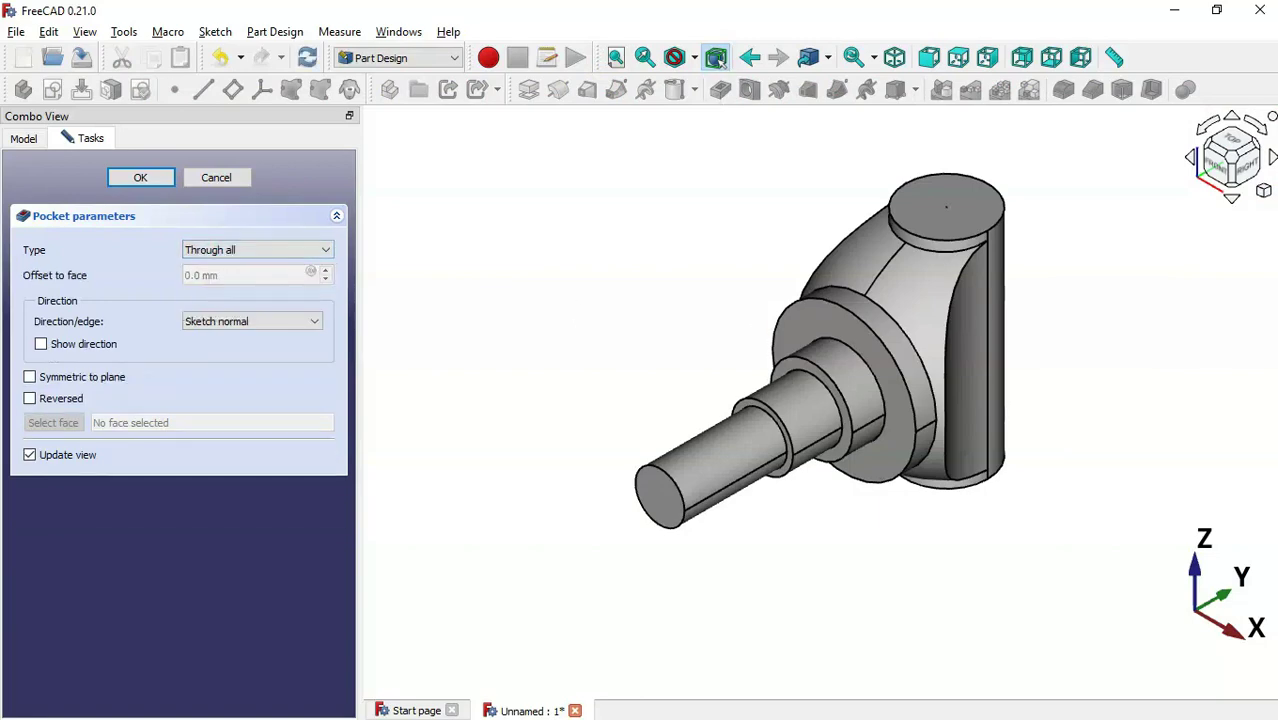
middle_drag(1219, 391, 775, 464)
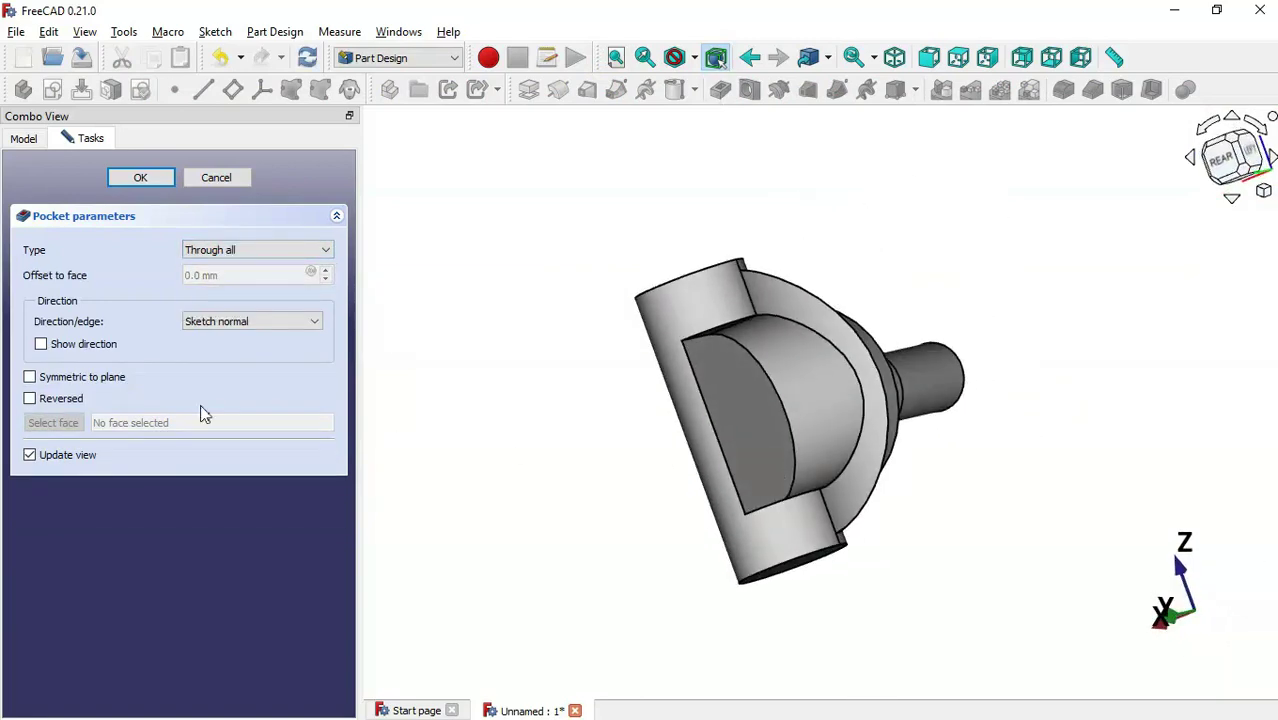
click(88, 380)
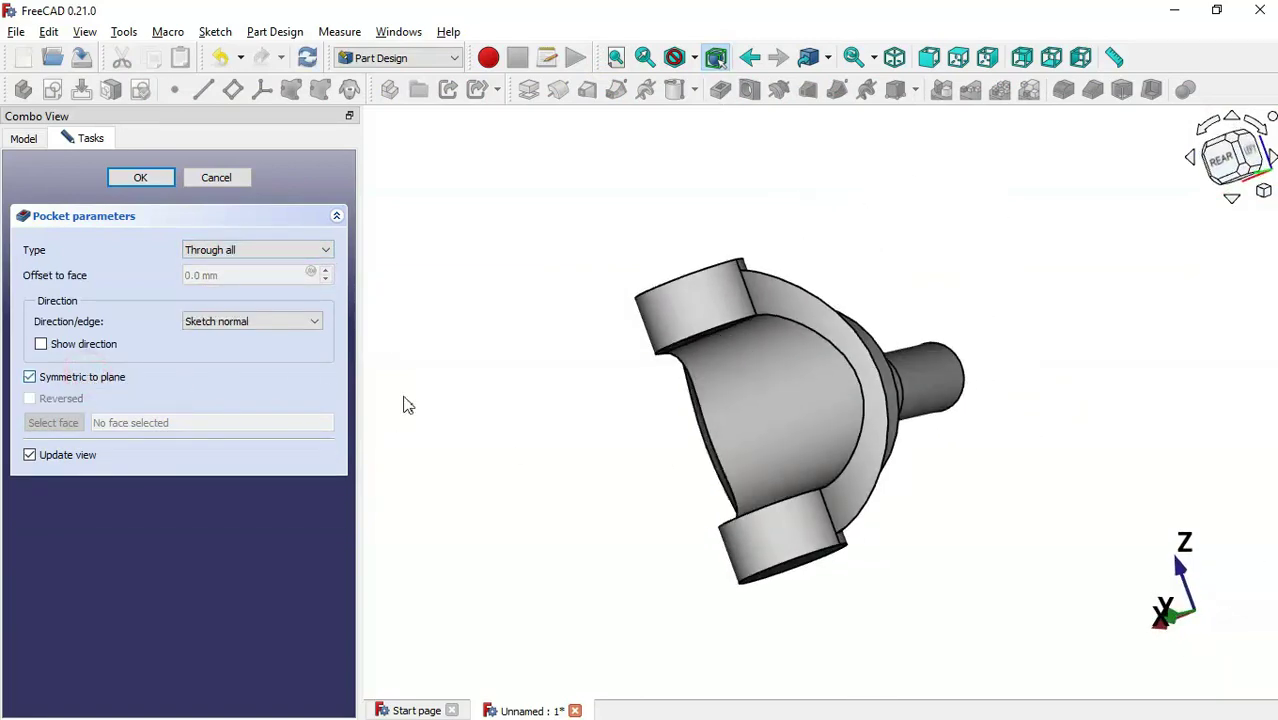
middle_drag(519, 414, 809, 386)
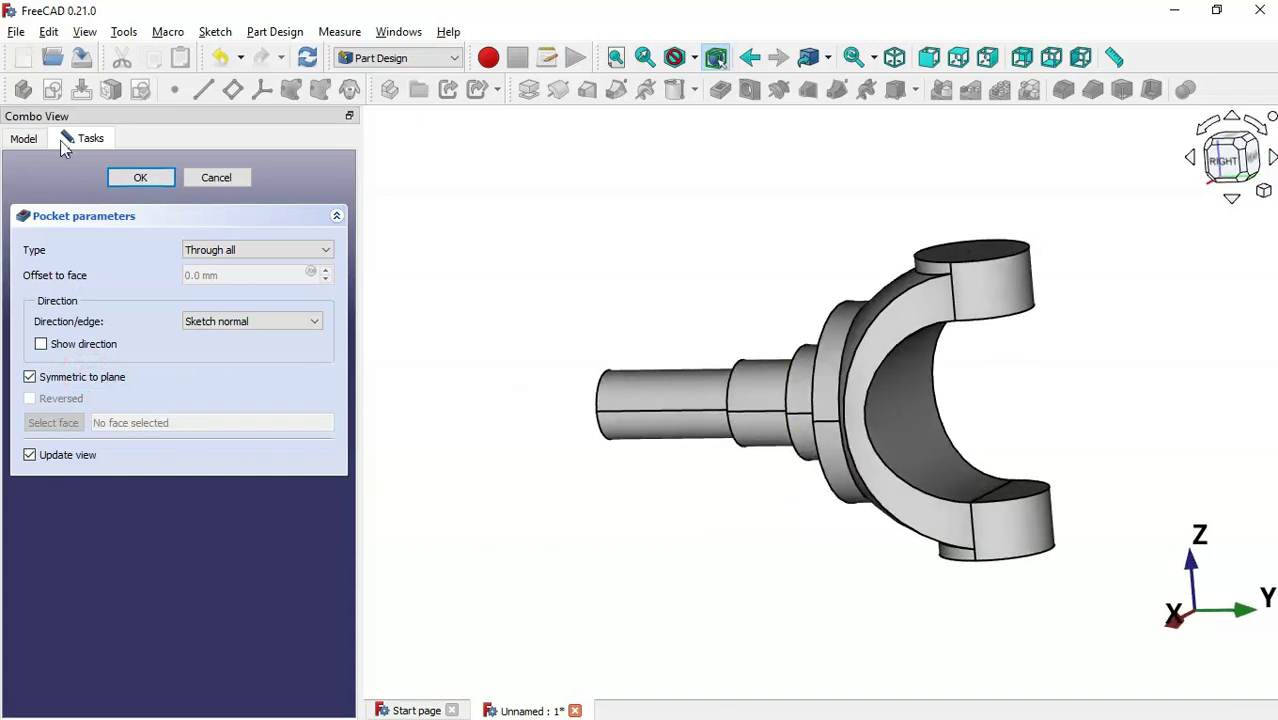
click(139, 180)
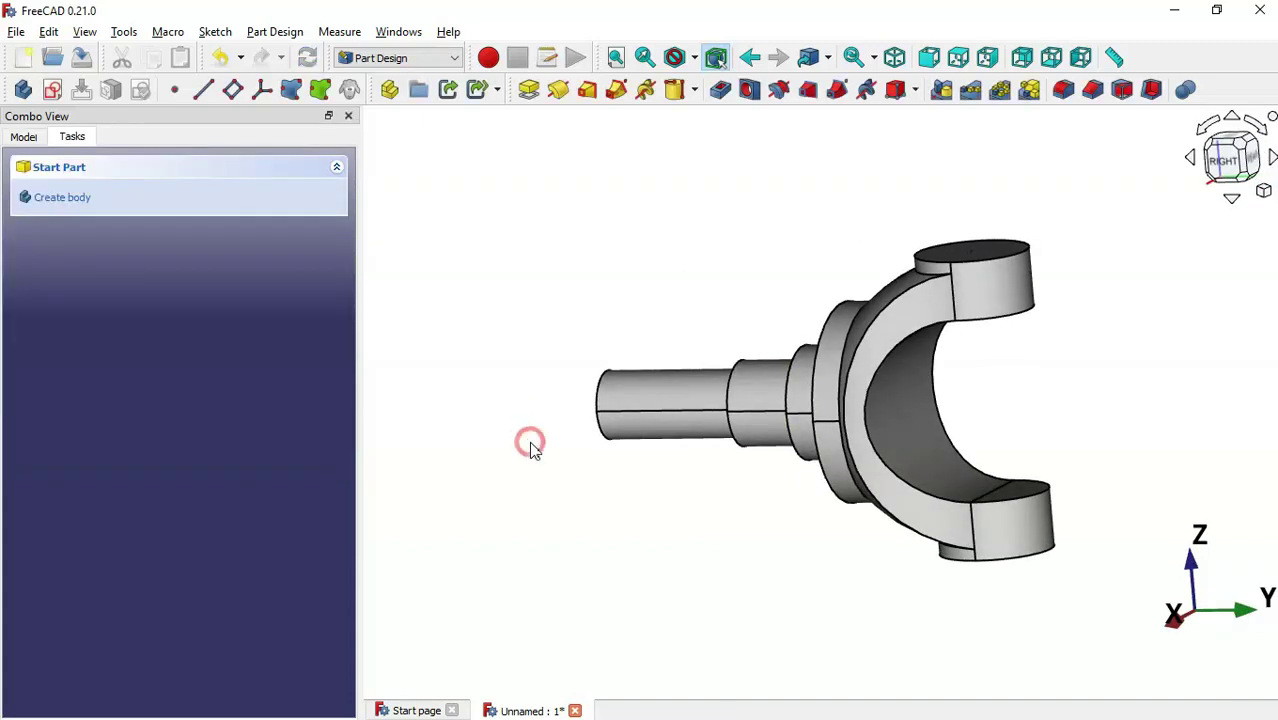
Check the eye bore in the drawing and cut a 24 mm diameter, 200 mm deep hole from the upper eye's top face through both eyes.
key(0)
key(alt+Tab)
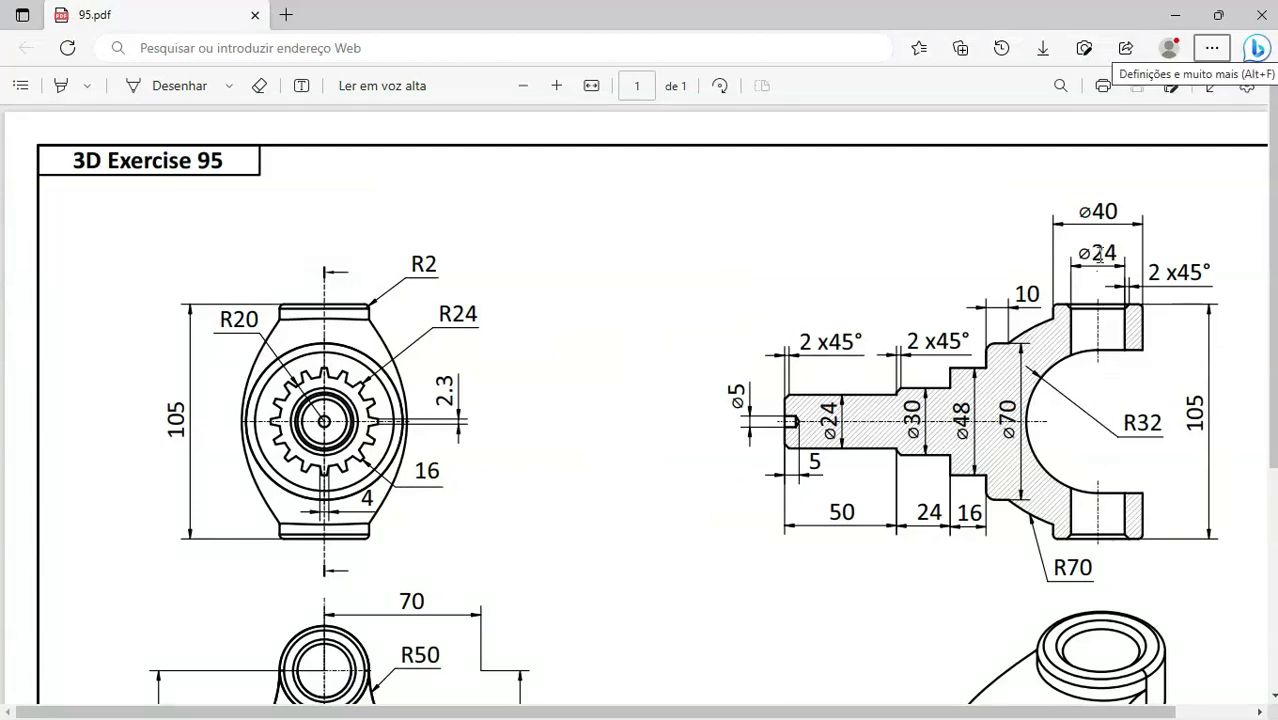
key(alt+Tab)
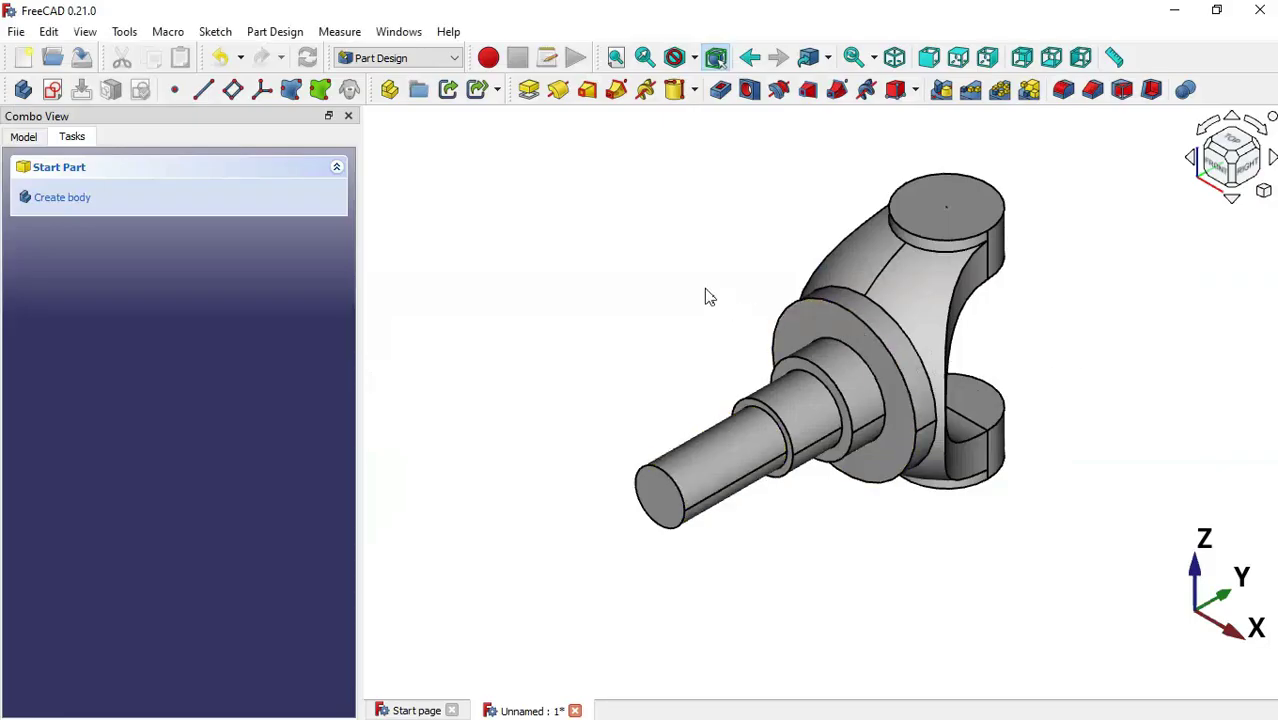
click(950, 230)
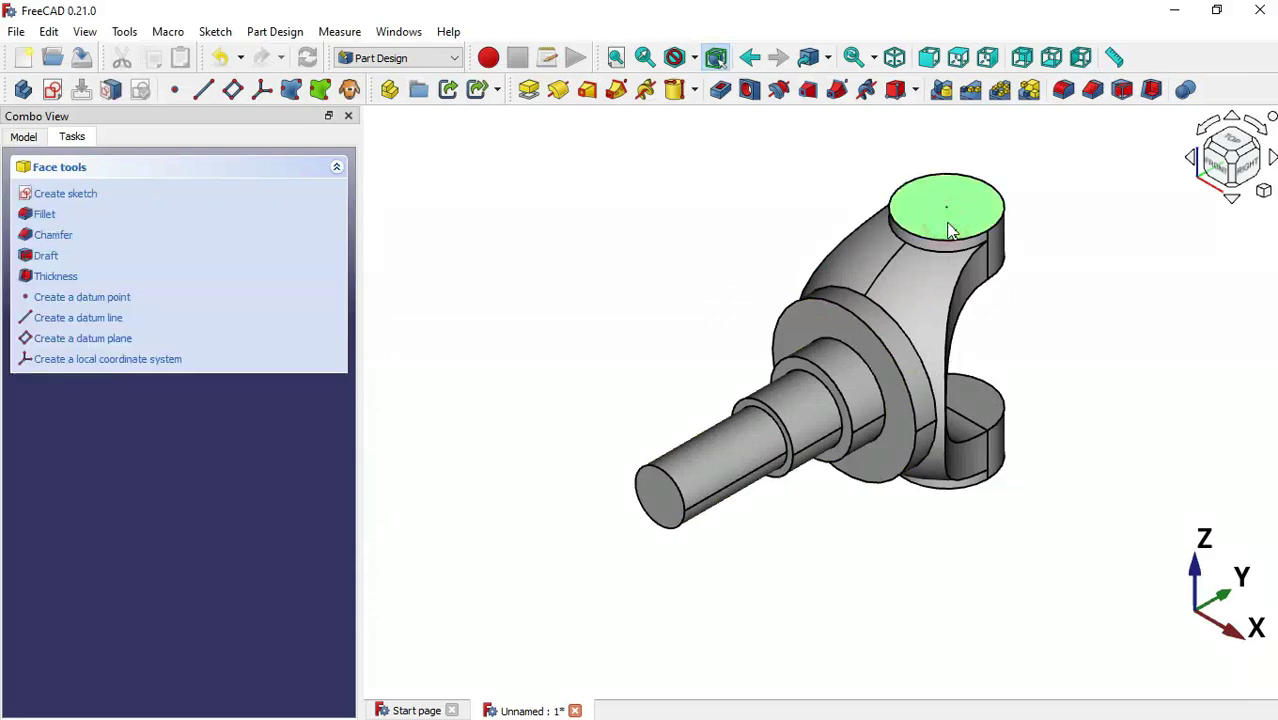
click(749, 92)
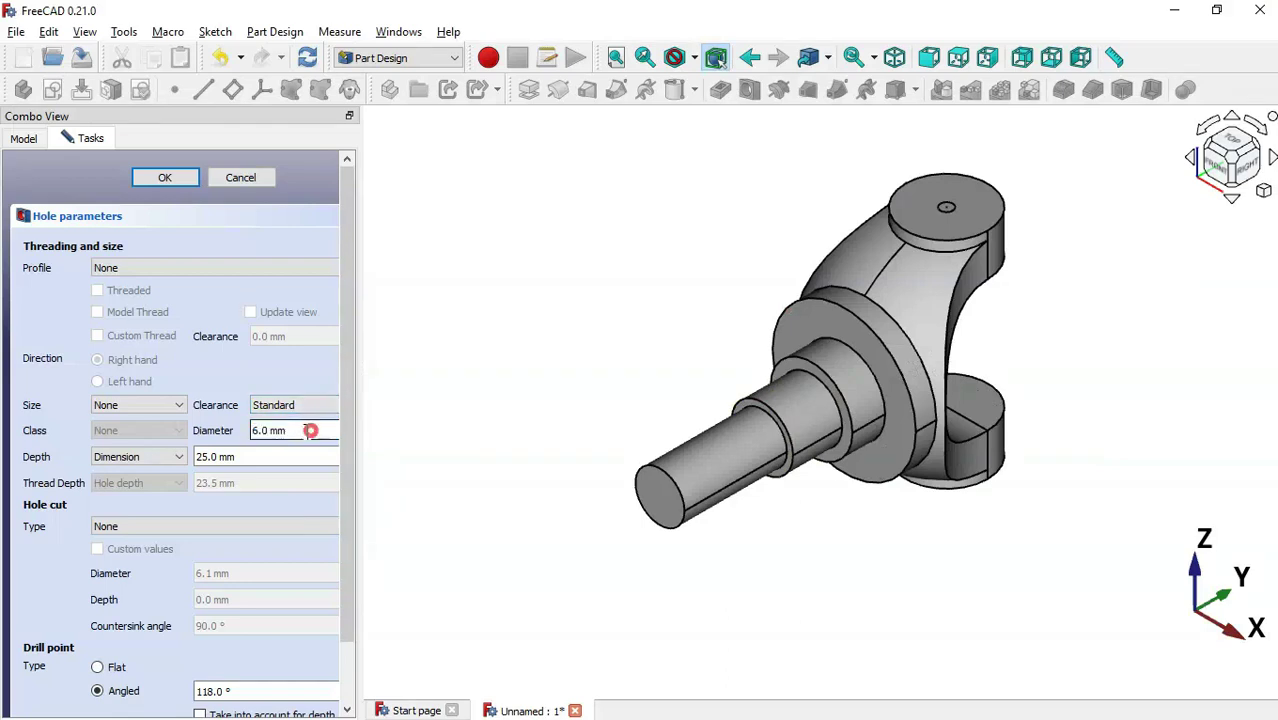
text(24)
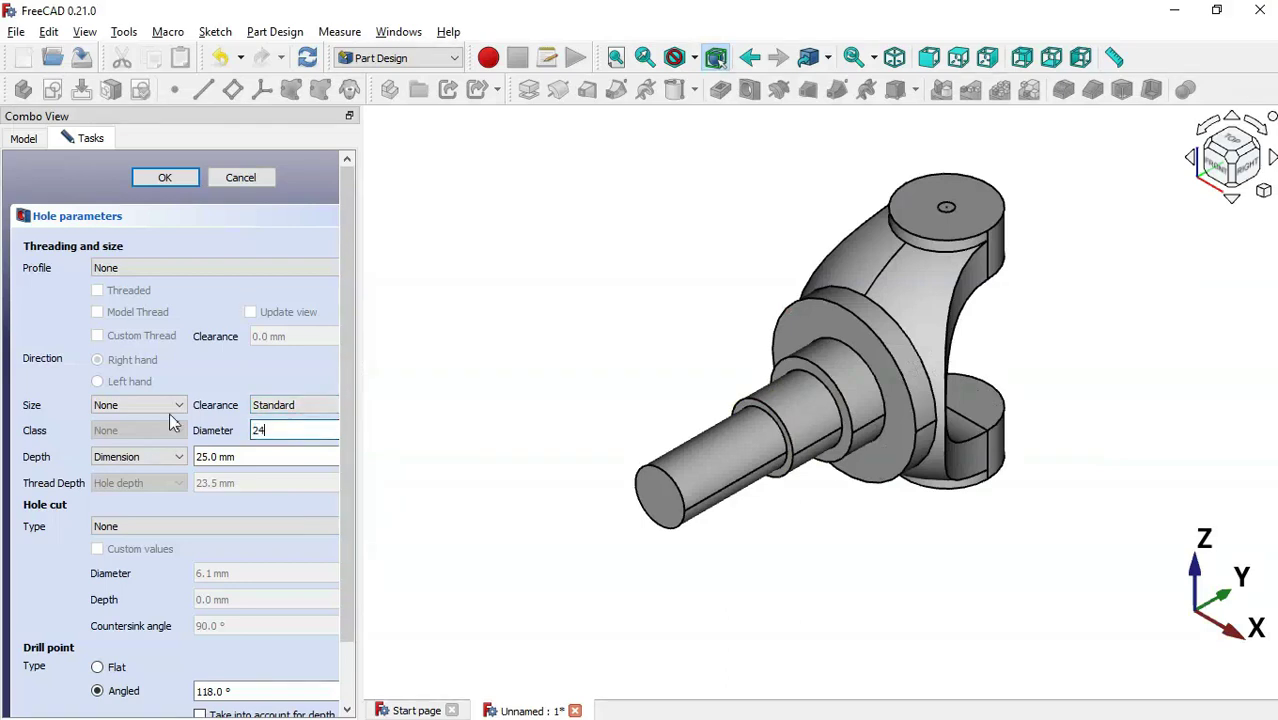
click(267, 455)
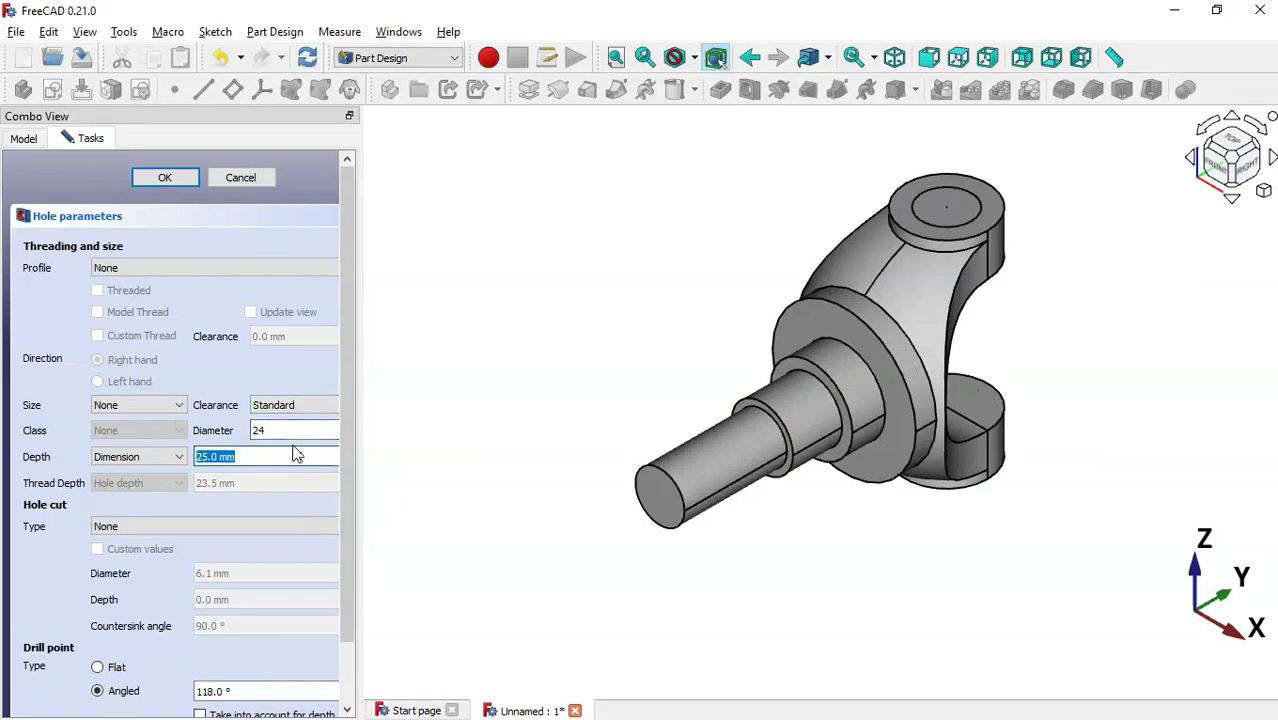
text(200)
click(870, 513)
drag(956, 534, 847, 522)
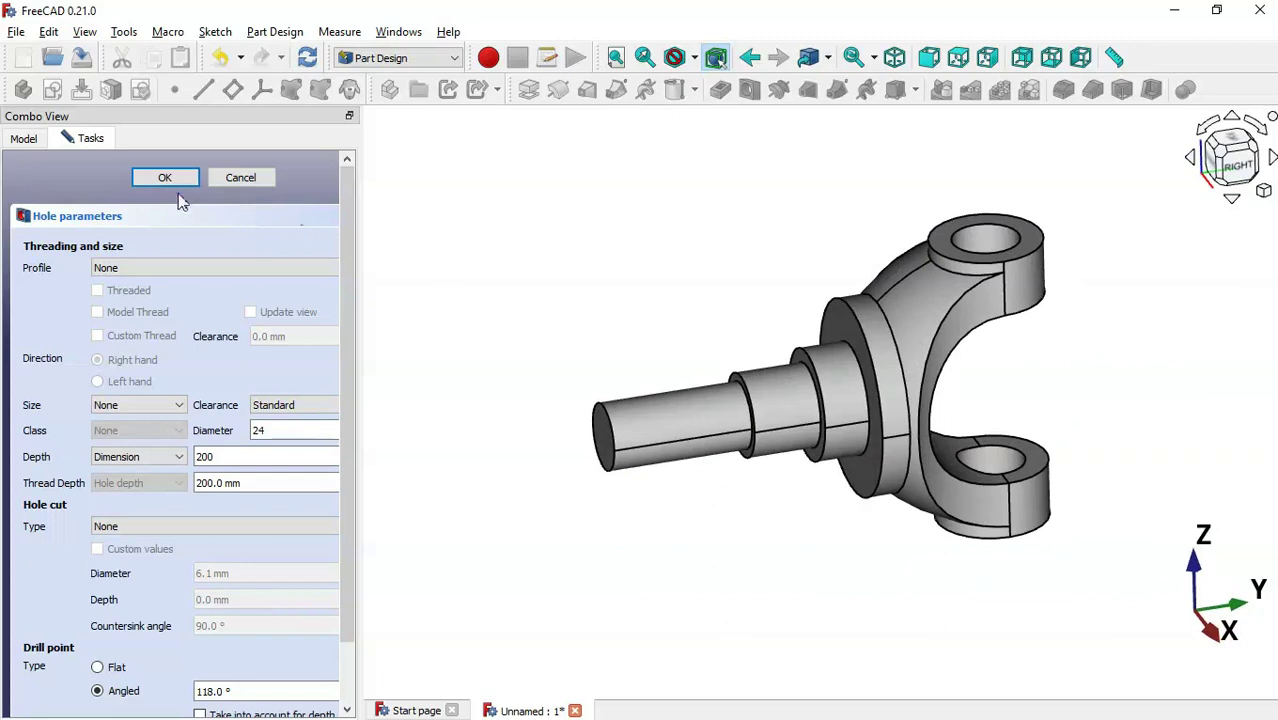
click(168, 178)
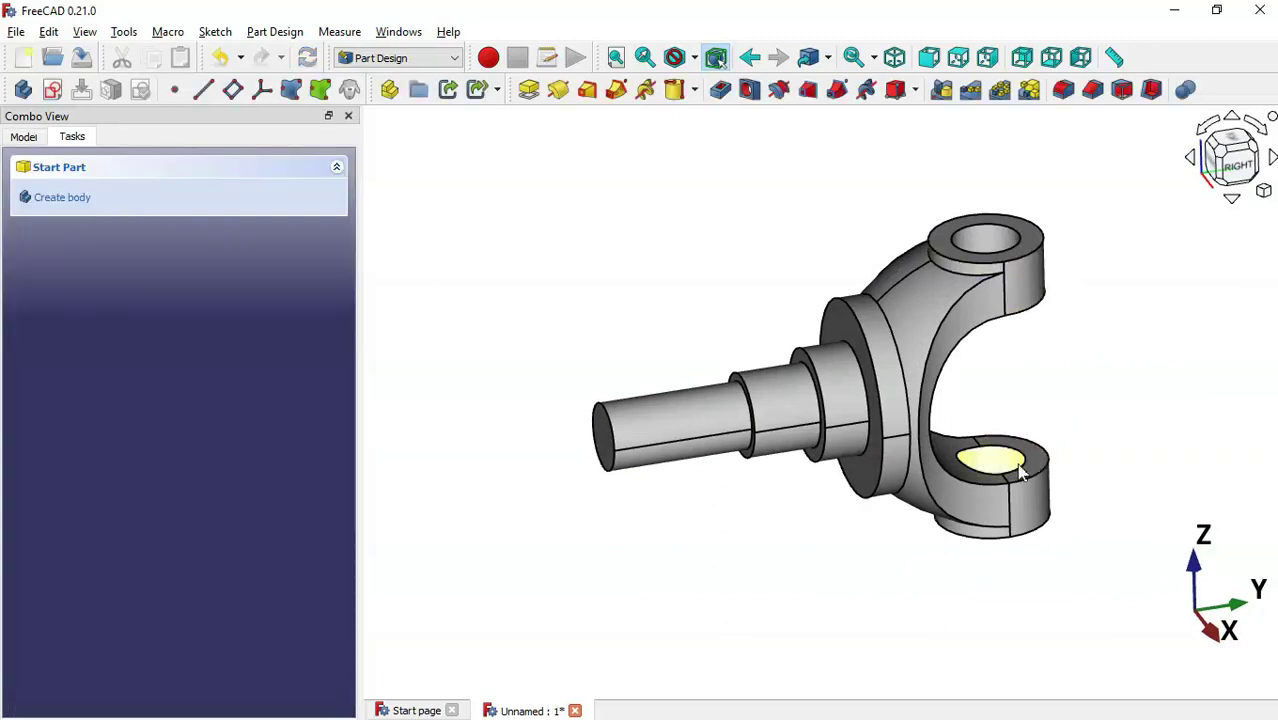
Check the spline teeth in the drawing and start a sketch on the annular front face of the 48 mm diameter shaft section.
drag(1058, 403, 1022, 398)
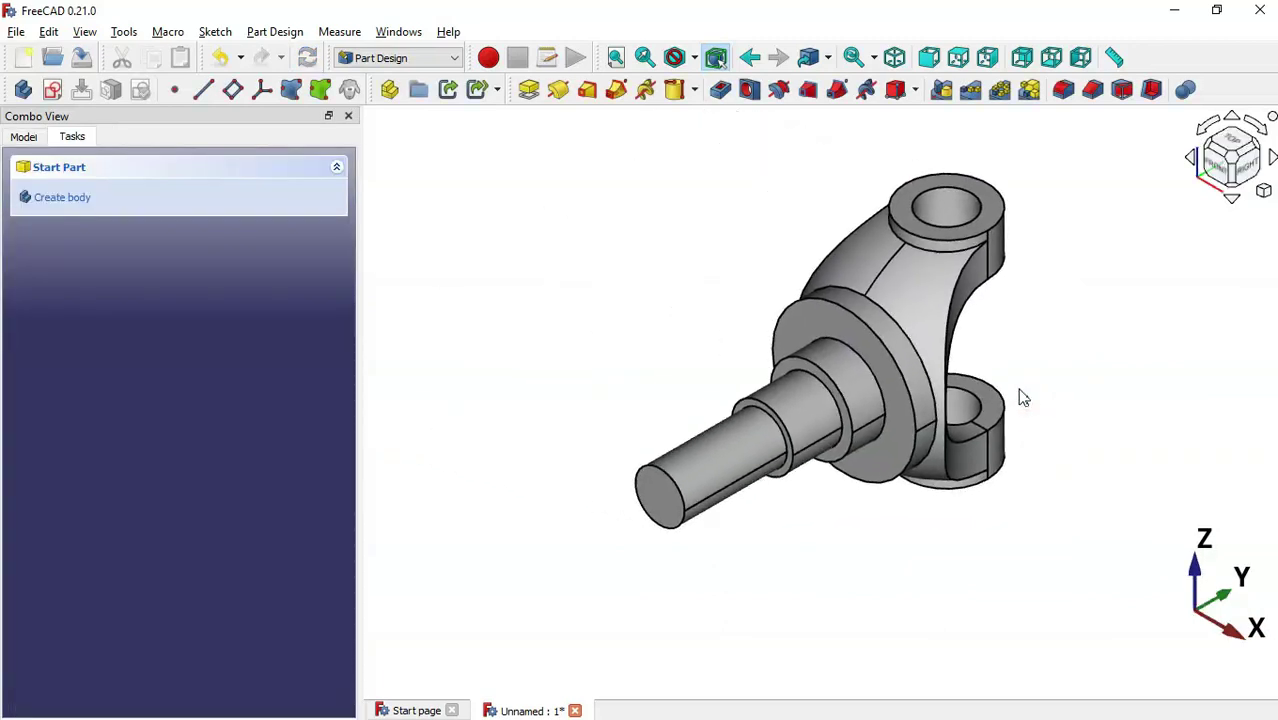
key(alt+Tab)
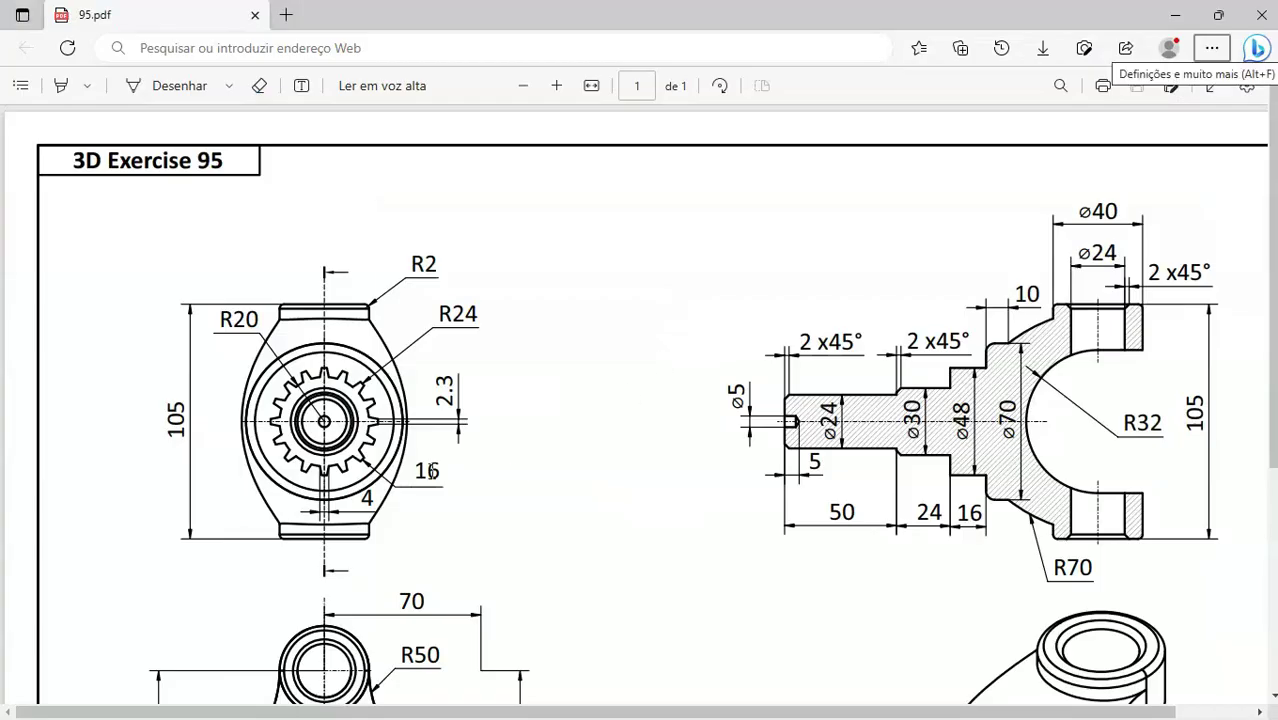
scroll(354, 362, down, 3)
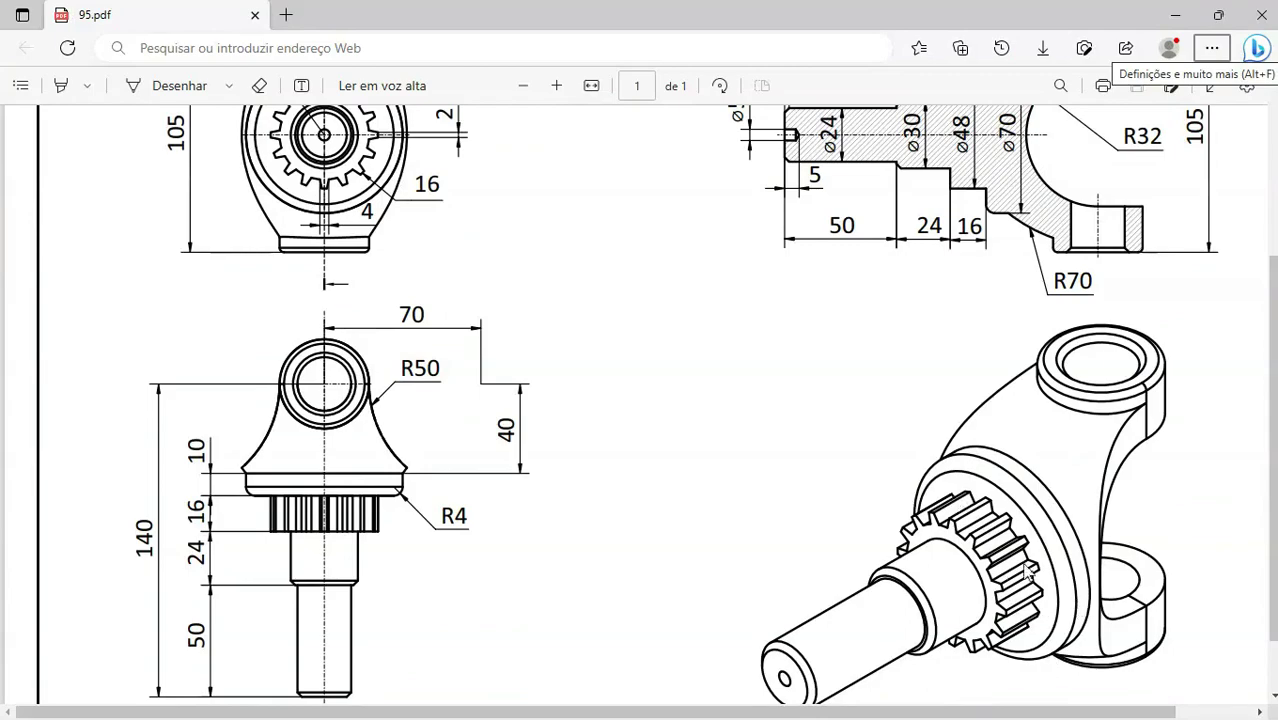
scroll(819, 448, up, 3)
key(alt+Tab)
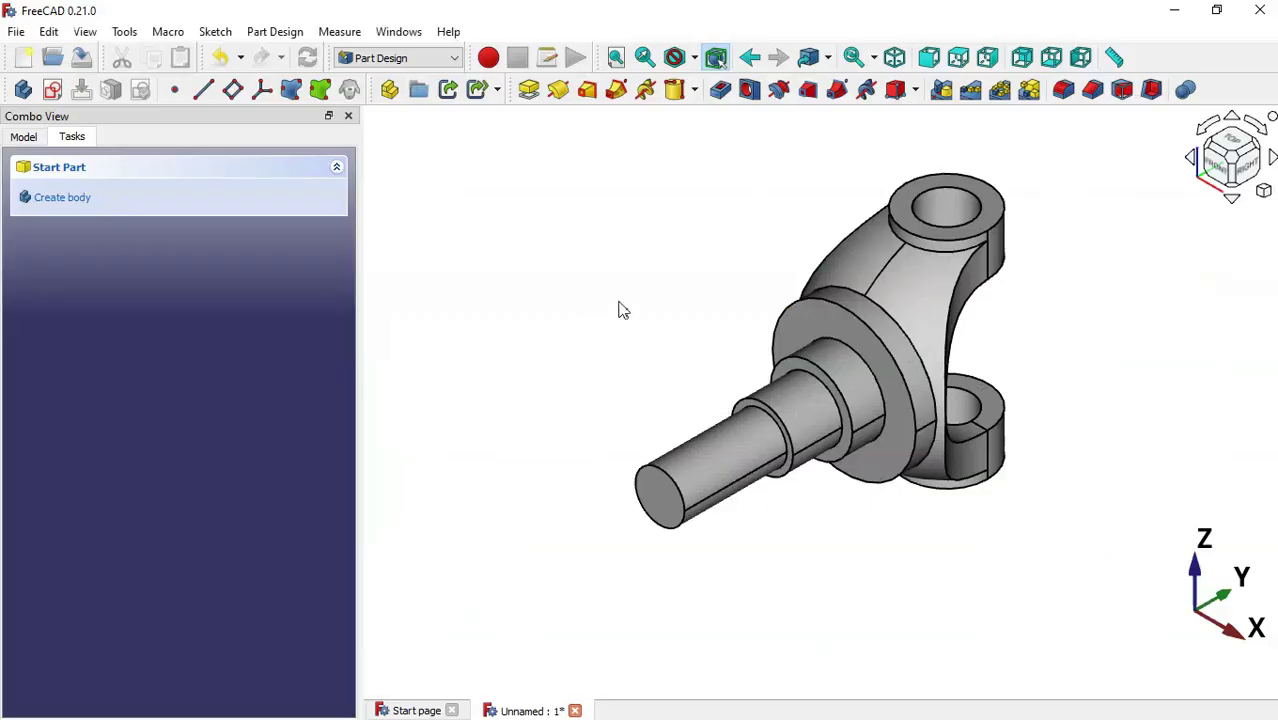
click(838, 398)
scroll(830, 382, up, 2)
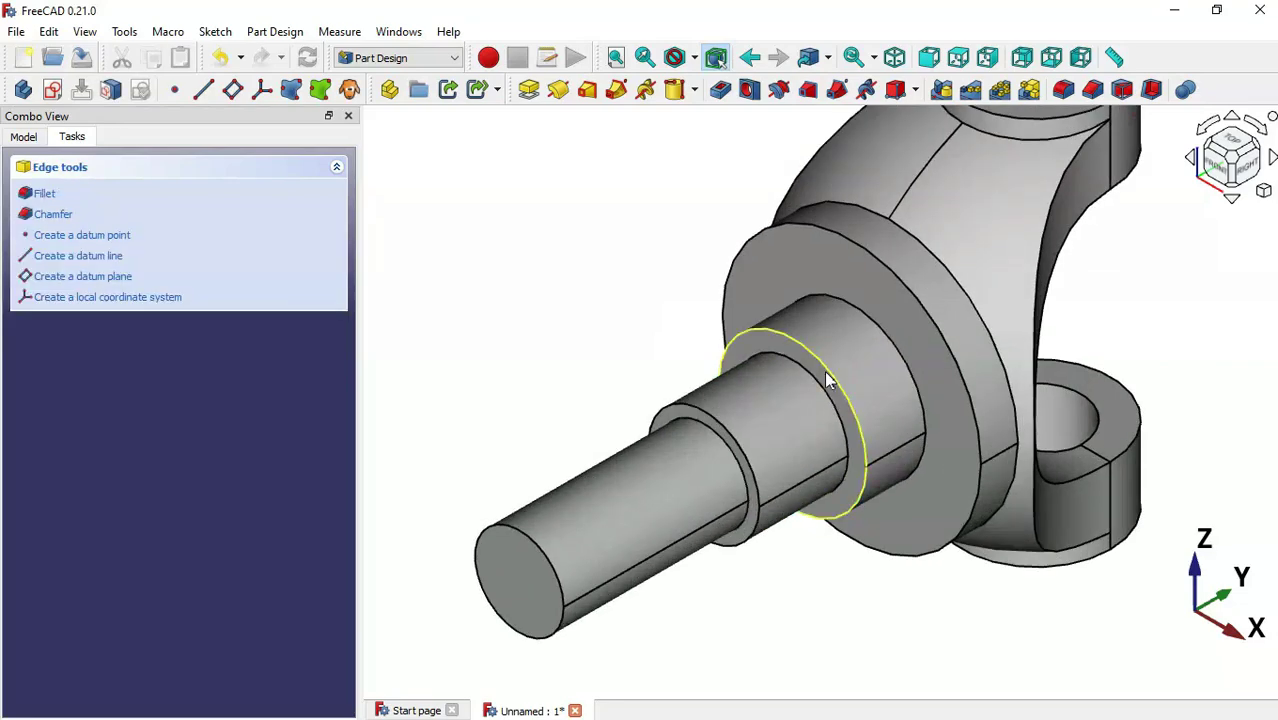
click(813, 371)
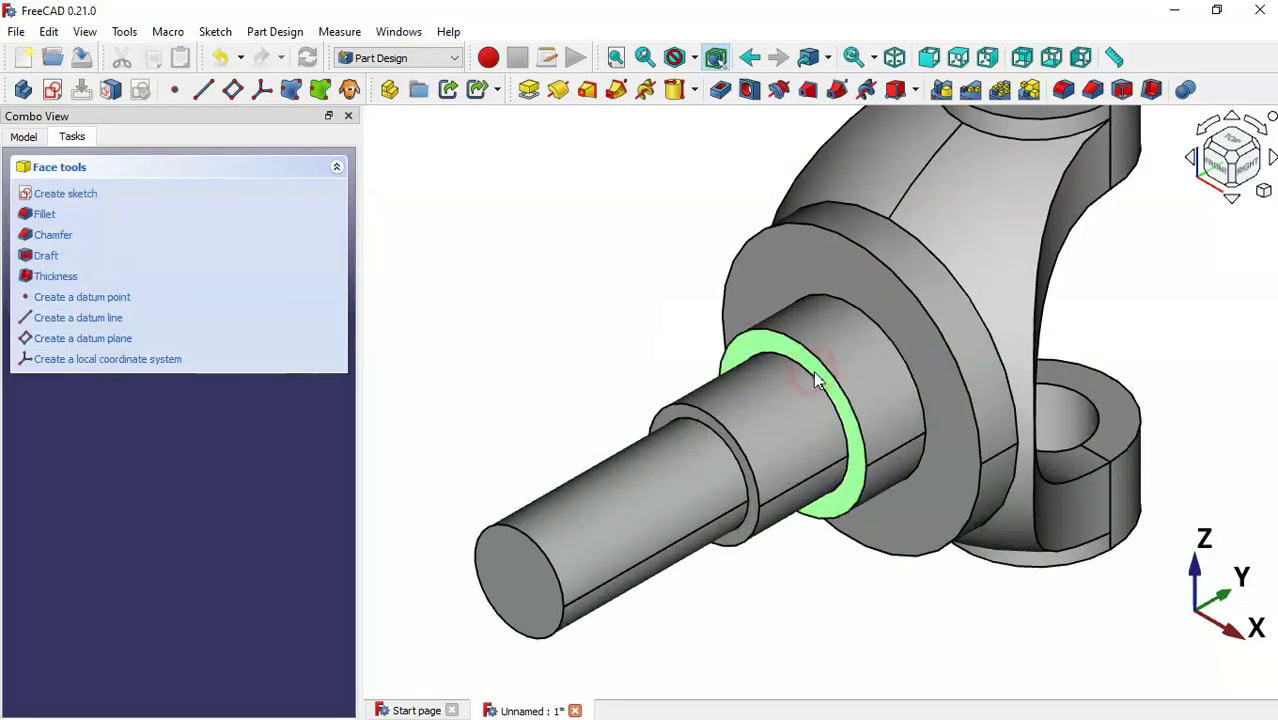
click(54, 92)
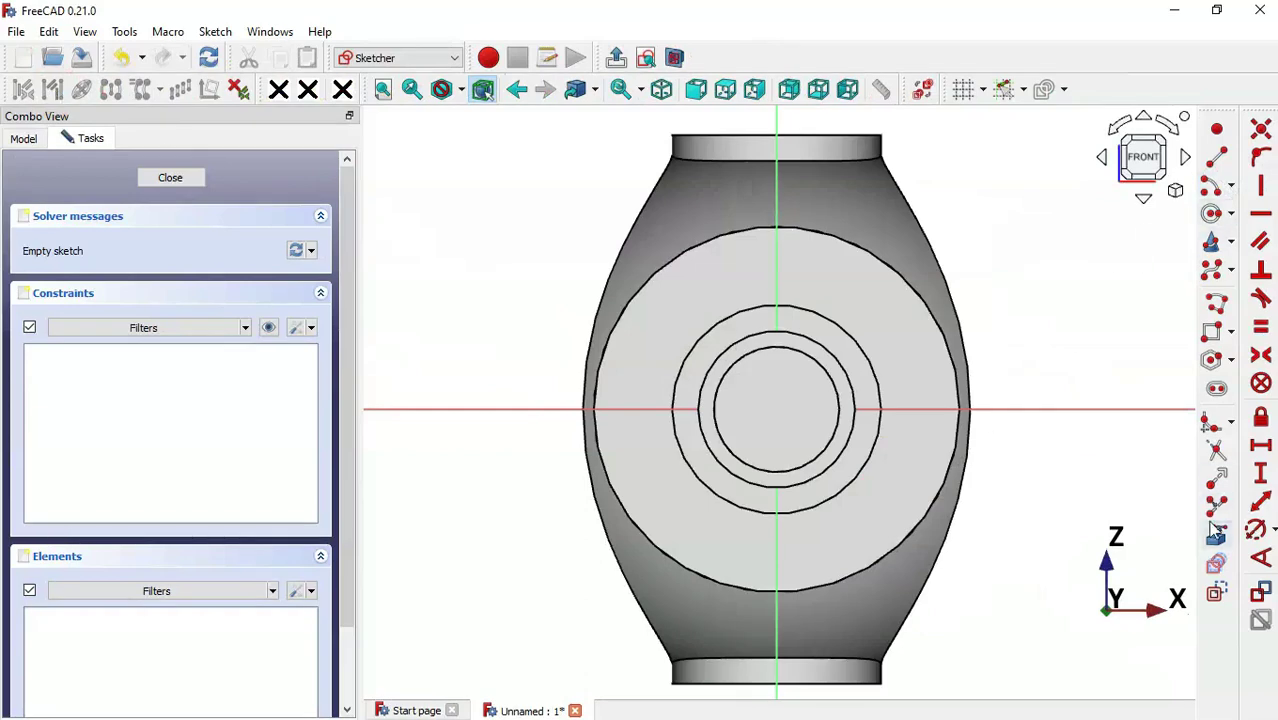
Project the outer circular edge of the 48 mm section into the sketch as external geometry.
click(1216, 535)
click(827, 316)
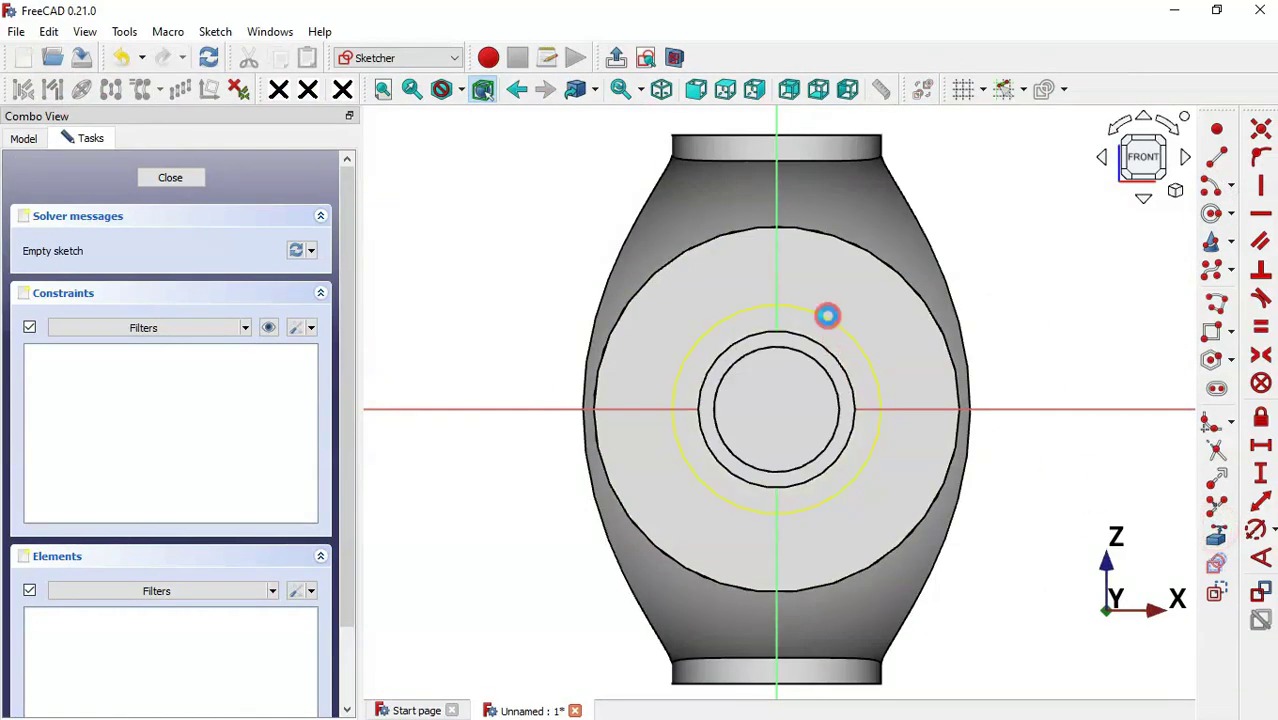
scroll(818, 238, up, 3)
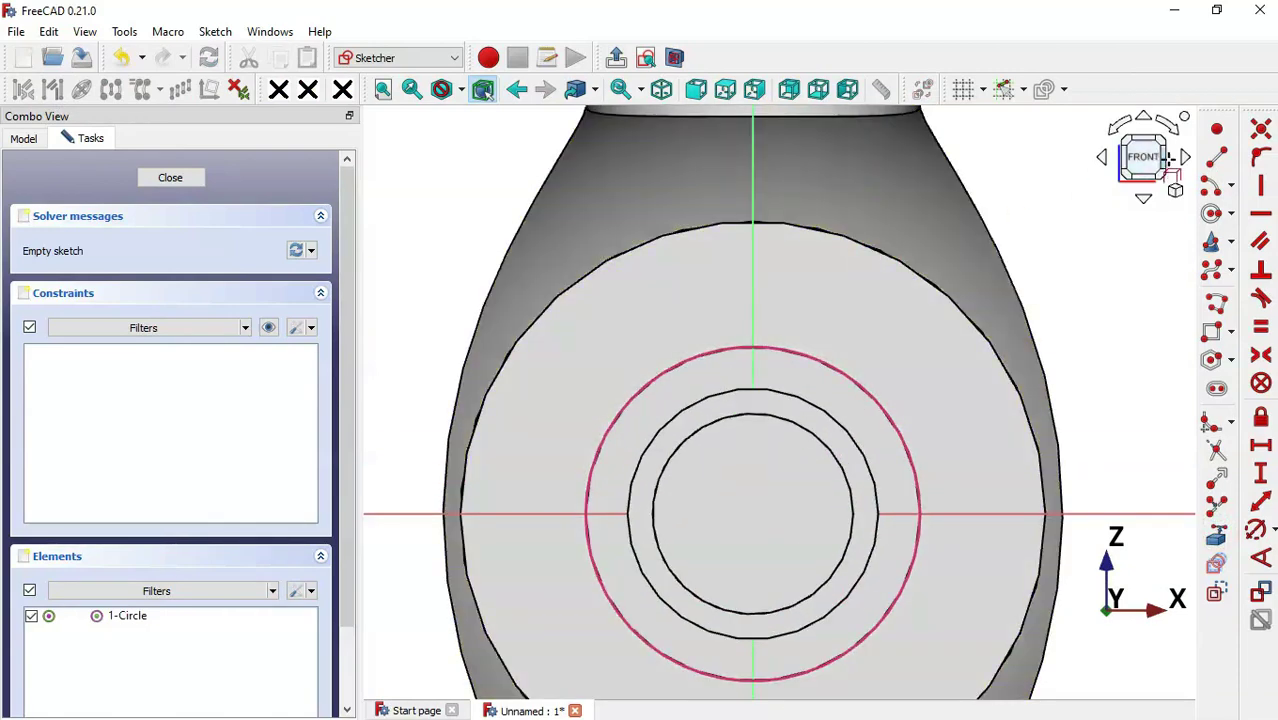
Check the tooth profile in the drawing and draw two slanted lines either side of the vertical axis, from outside the projected circle down onto it.
click(1216, 163)
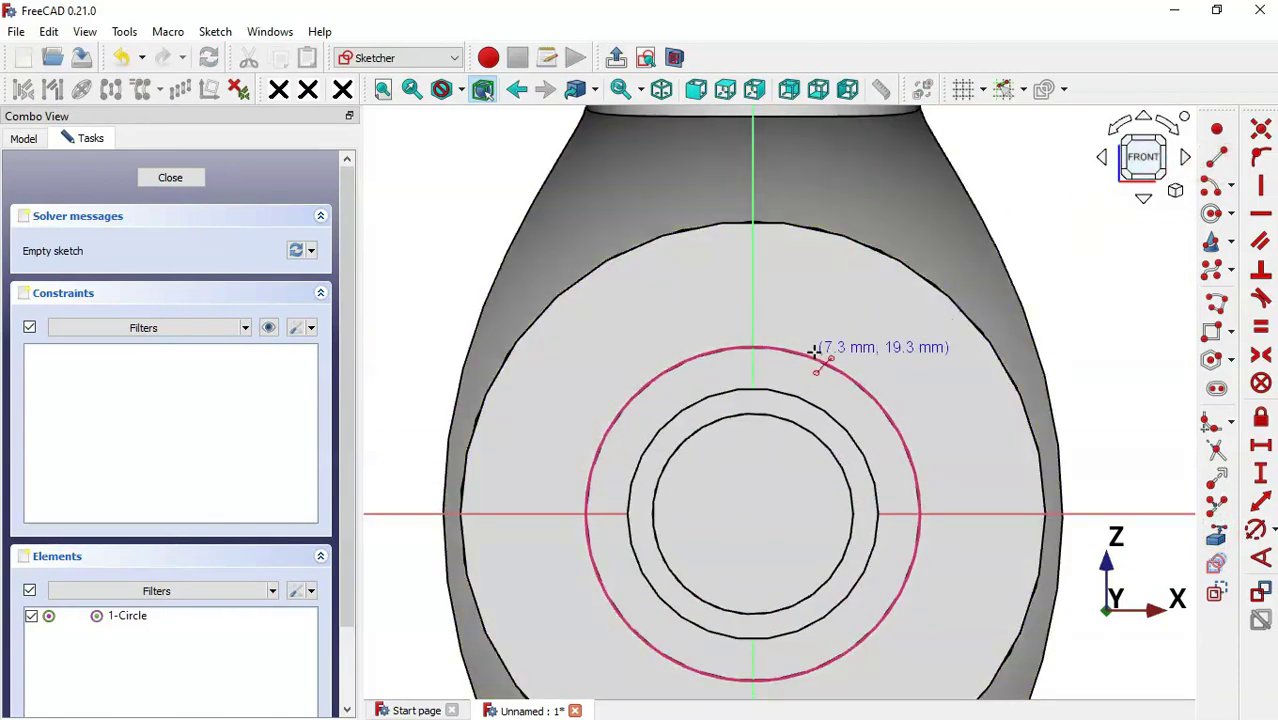
key(alt+Tab)
ctrl+scroll(208, 377, up, 1)
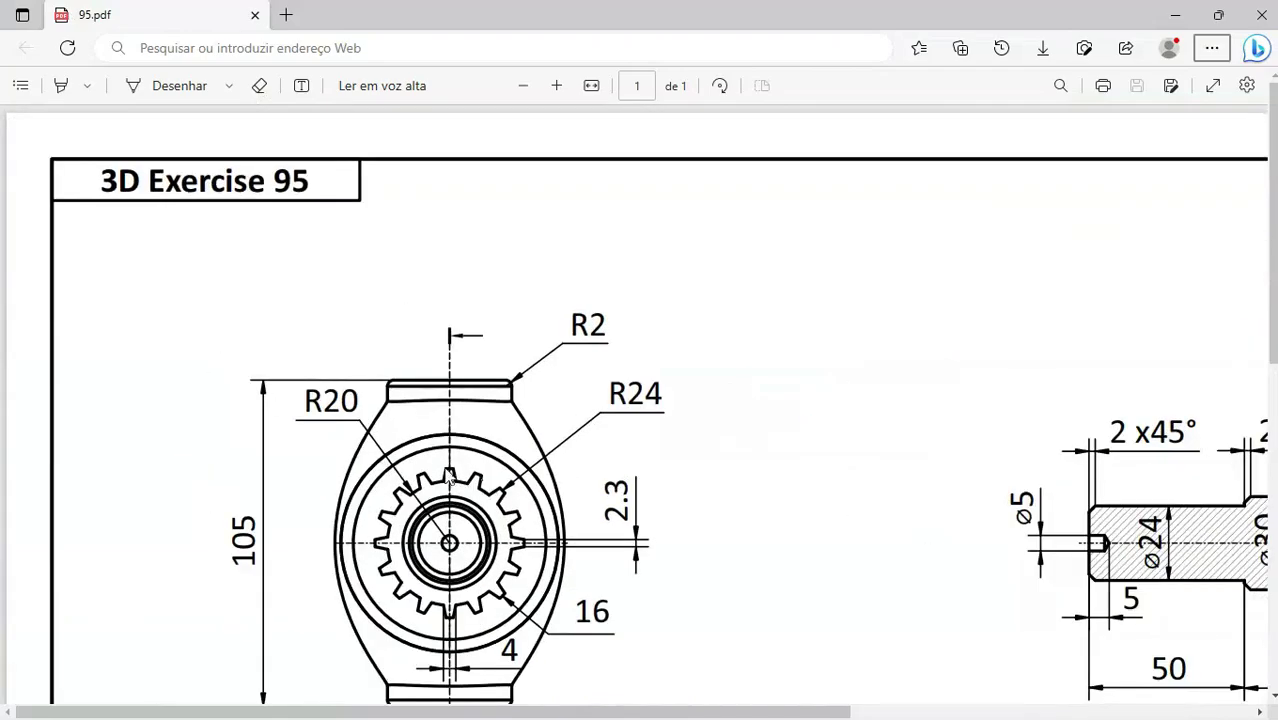
key(alt+Tab)
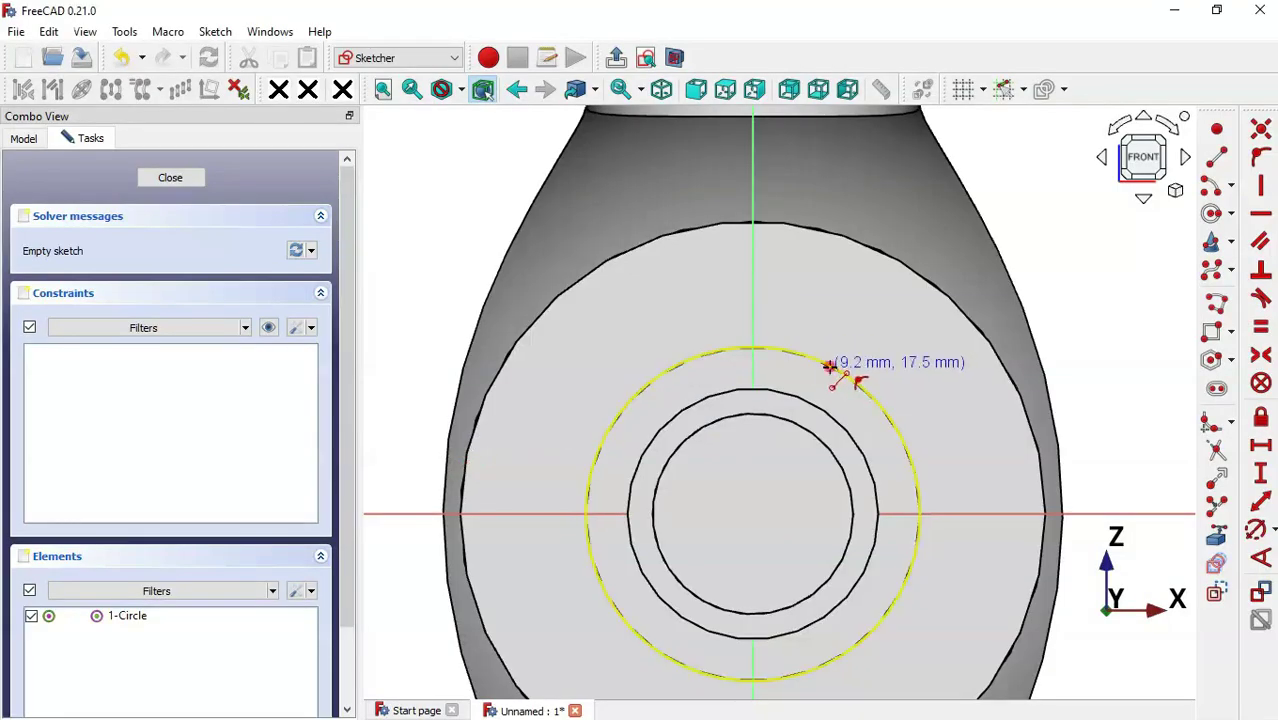
click(802, 257)
click(830, 368)
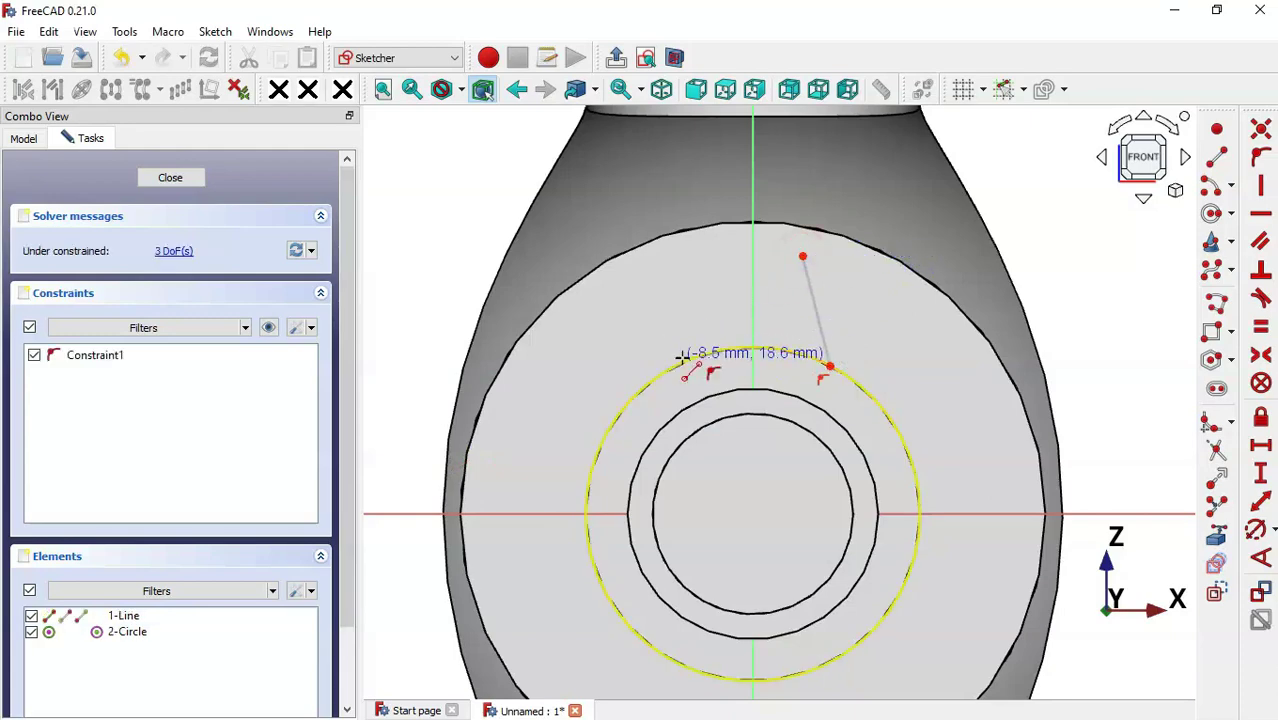
click(686, 362)
click(708, 257)
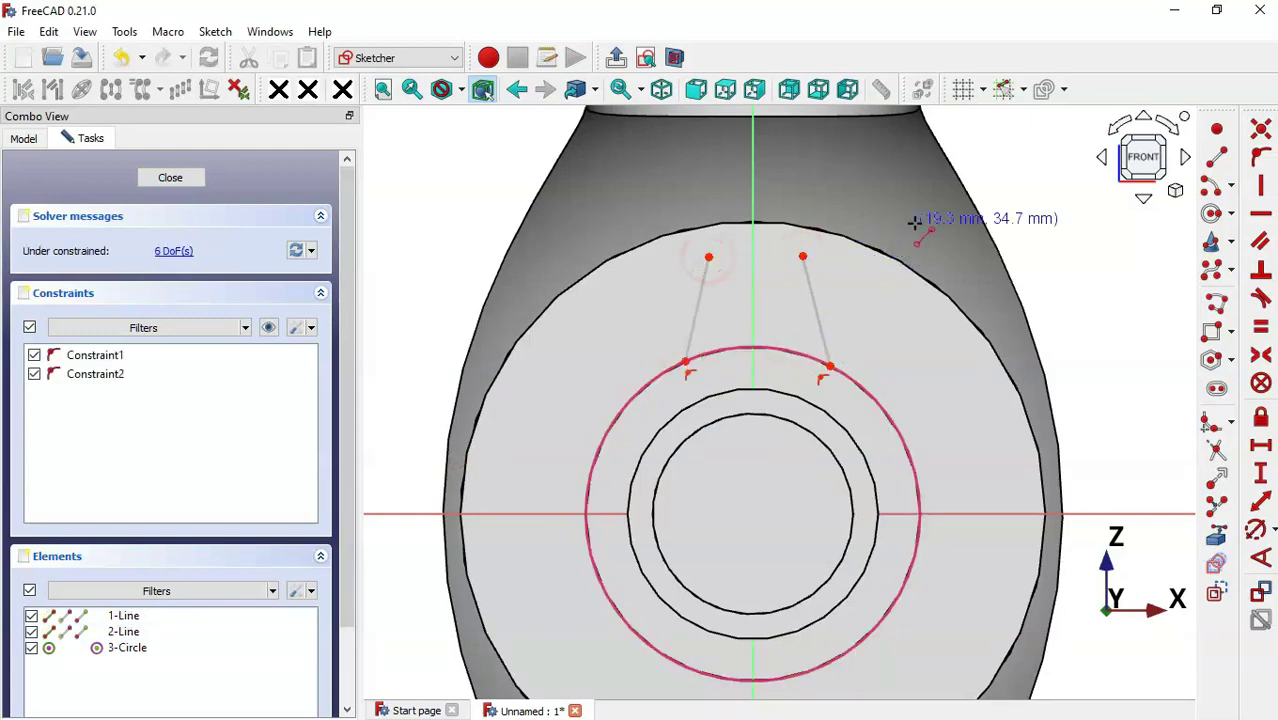
Show the sketch section view and close the tooth profile with two origin-centred arcs joining the slanted lines' outer ends and inner ends.
key(alt+Tab)
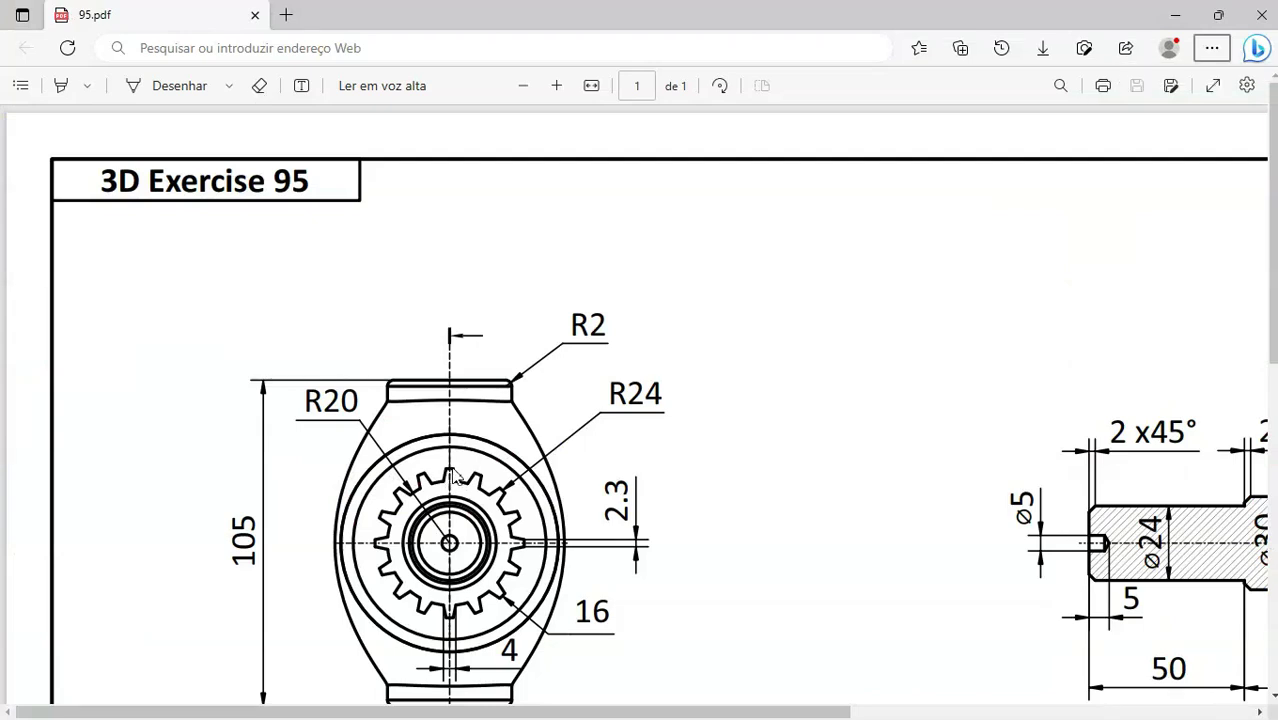
key(alt+Tab)
click(1208, 203)
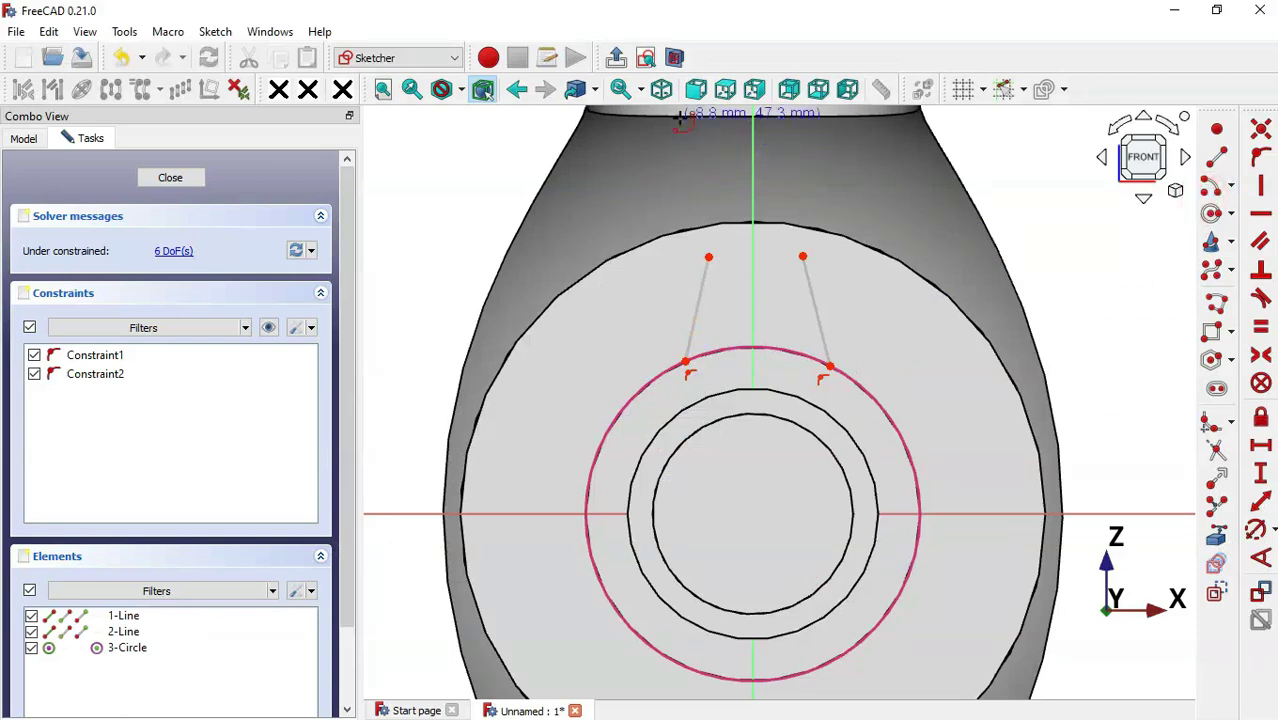
click(675, 57)
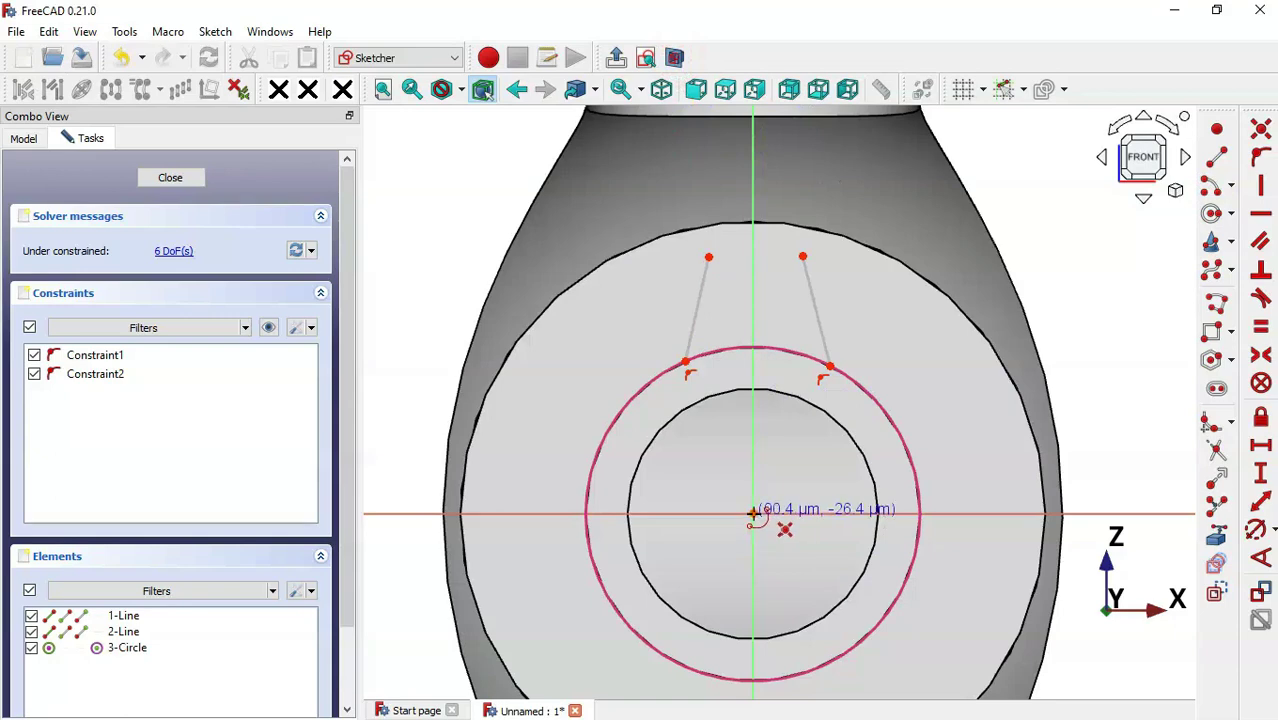
click(752, 514)
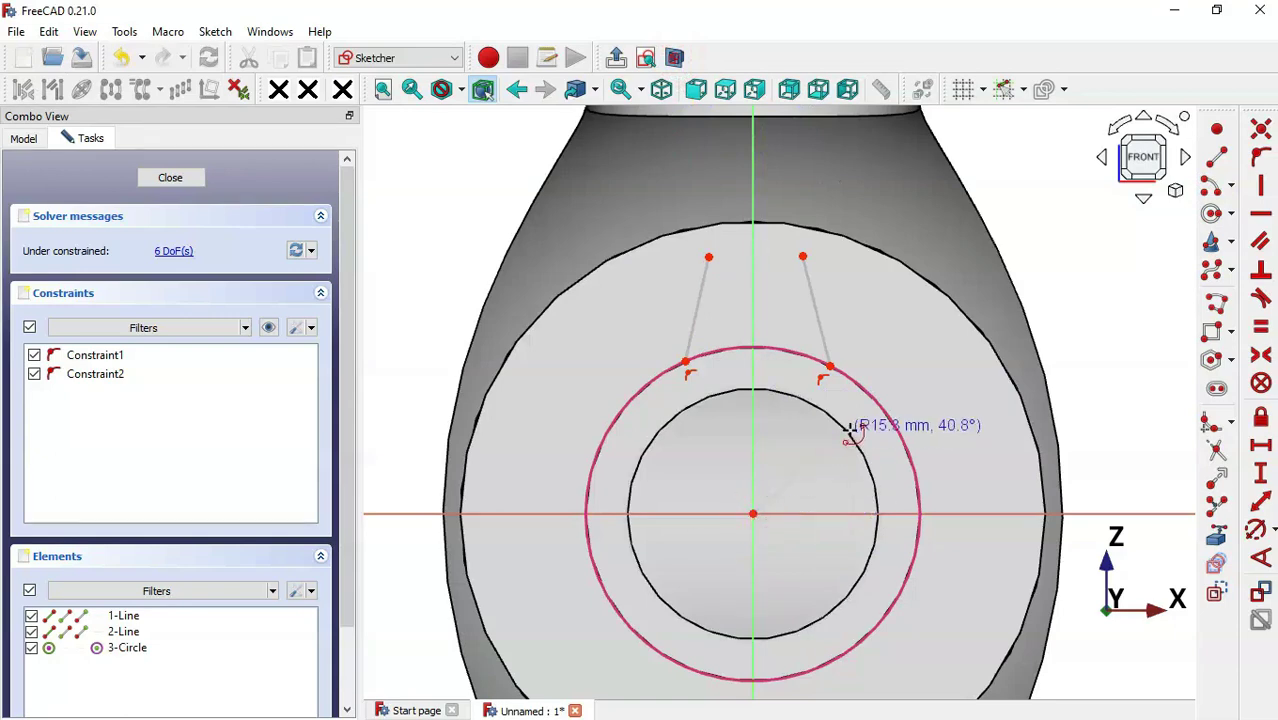
click(707, 256)
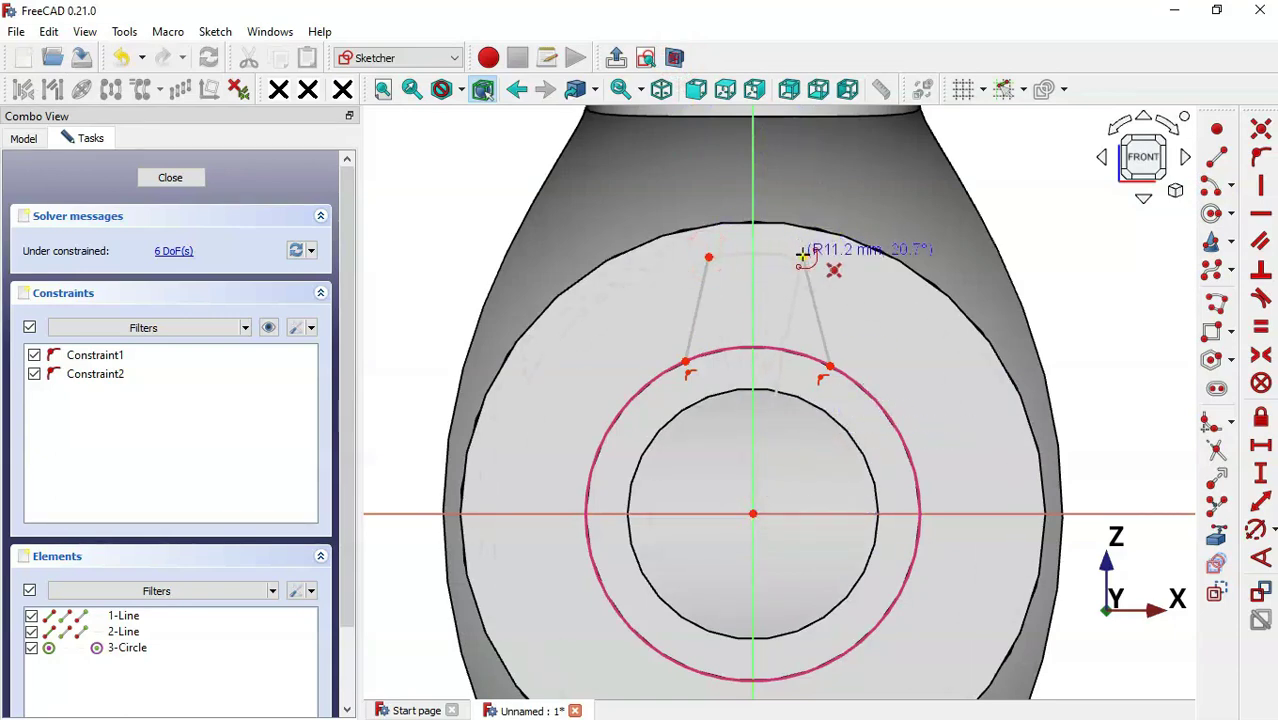
click(802, 257)
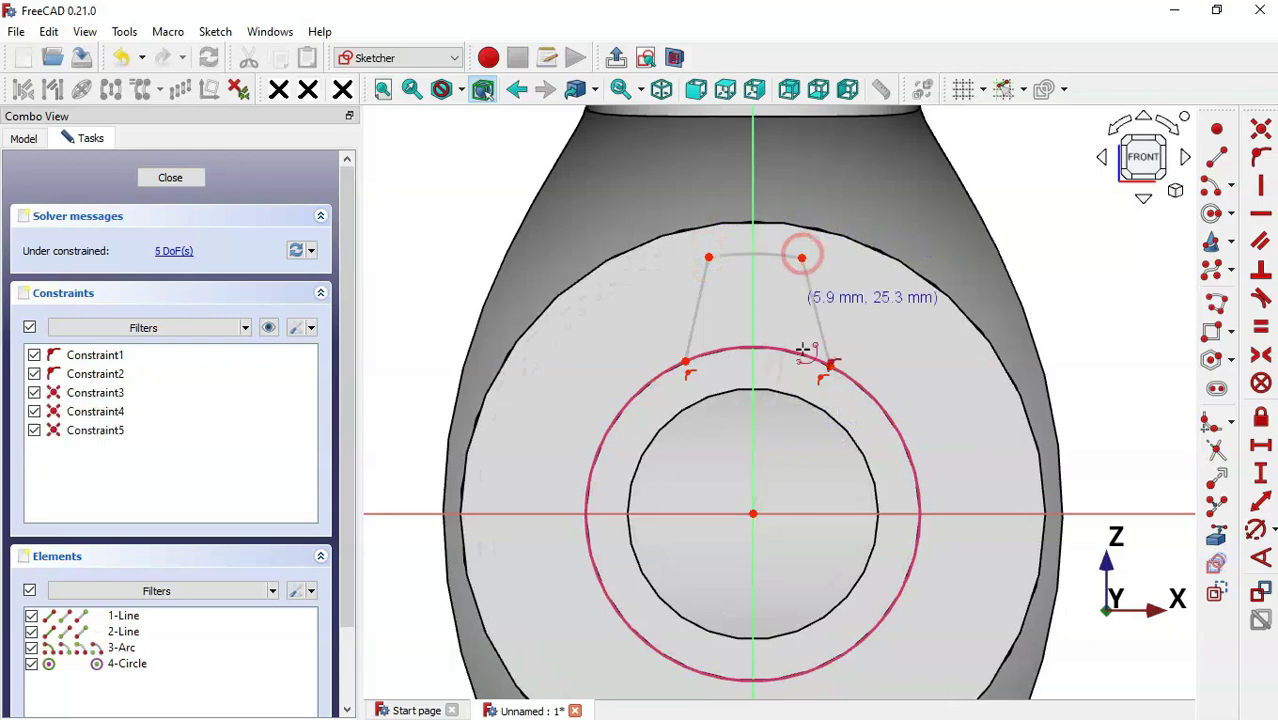
click(752, 514)
click(687, 362)
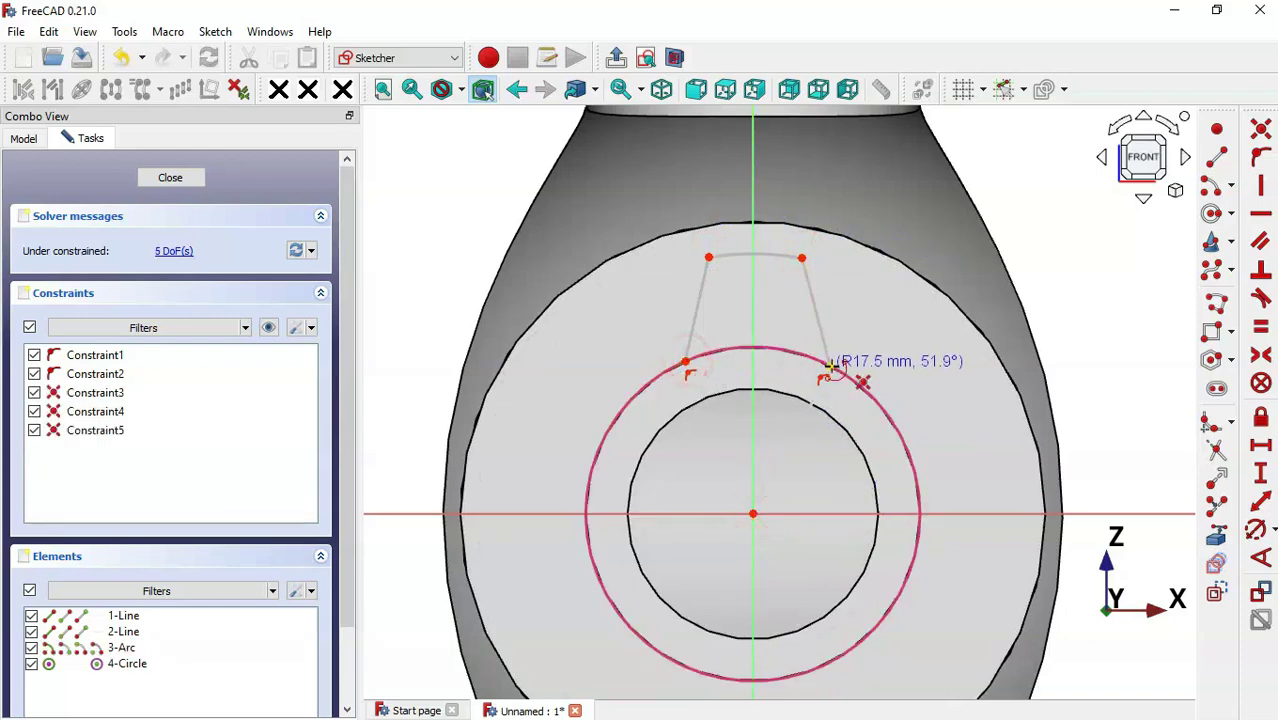
click(830, 366)
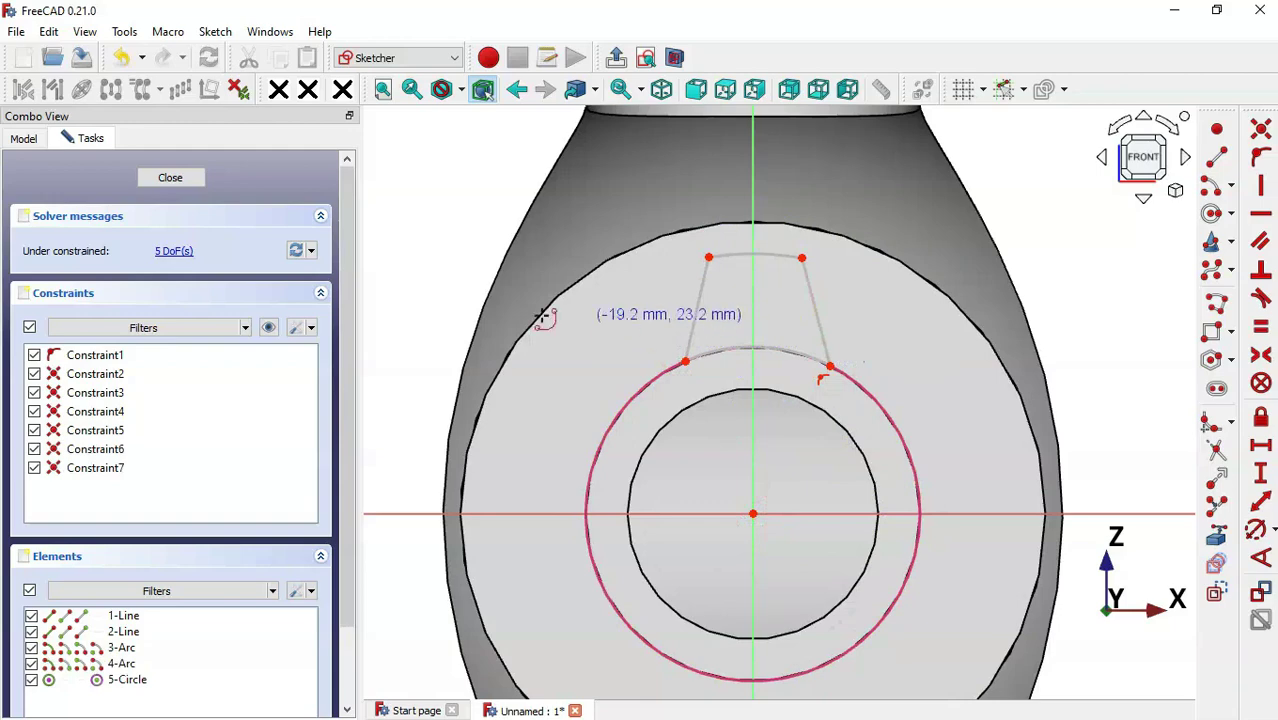
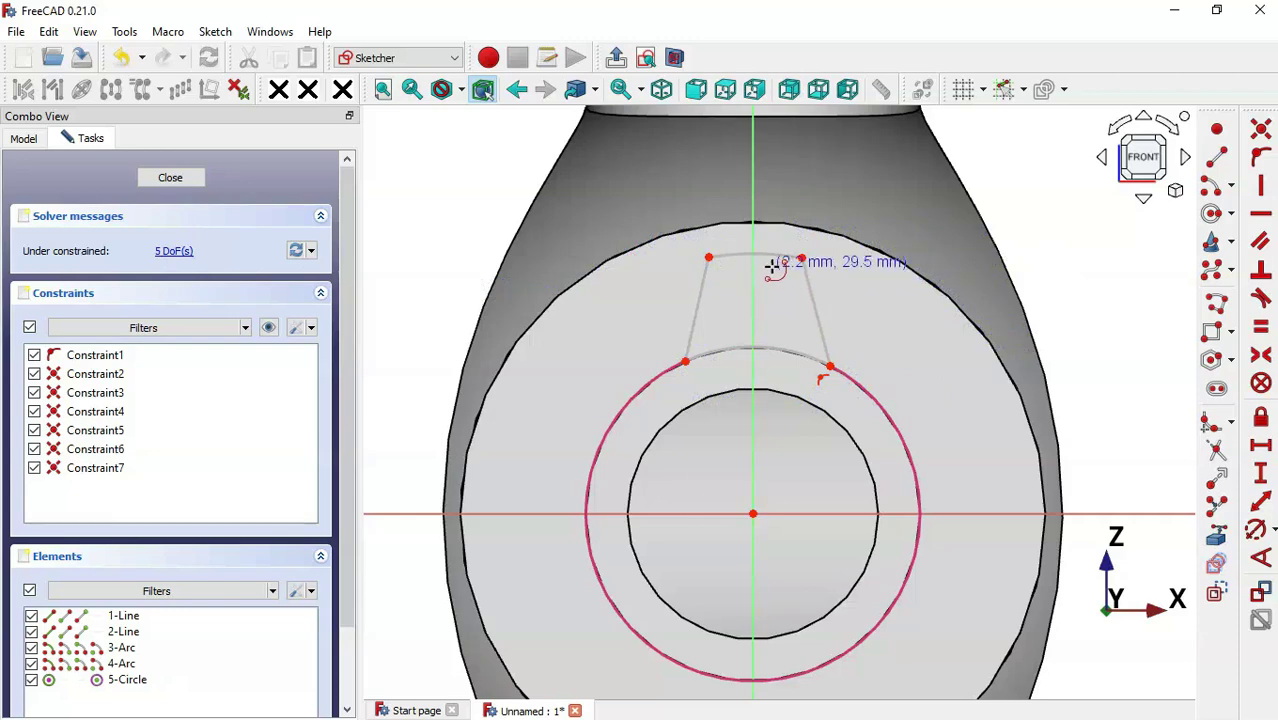
Constrain the two slanted lines of the tooth profile to equal length.
click(1260, 326)
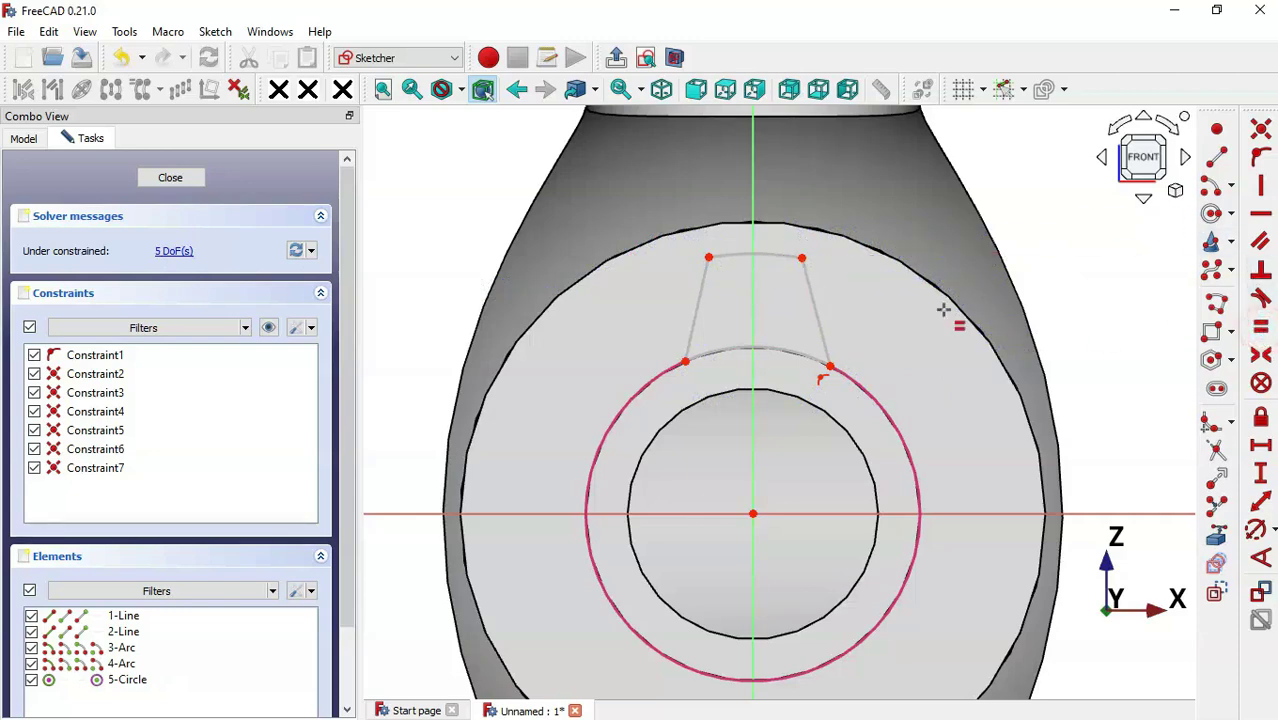
click(815, 310)
click(701, 292)
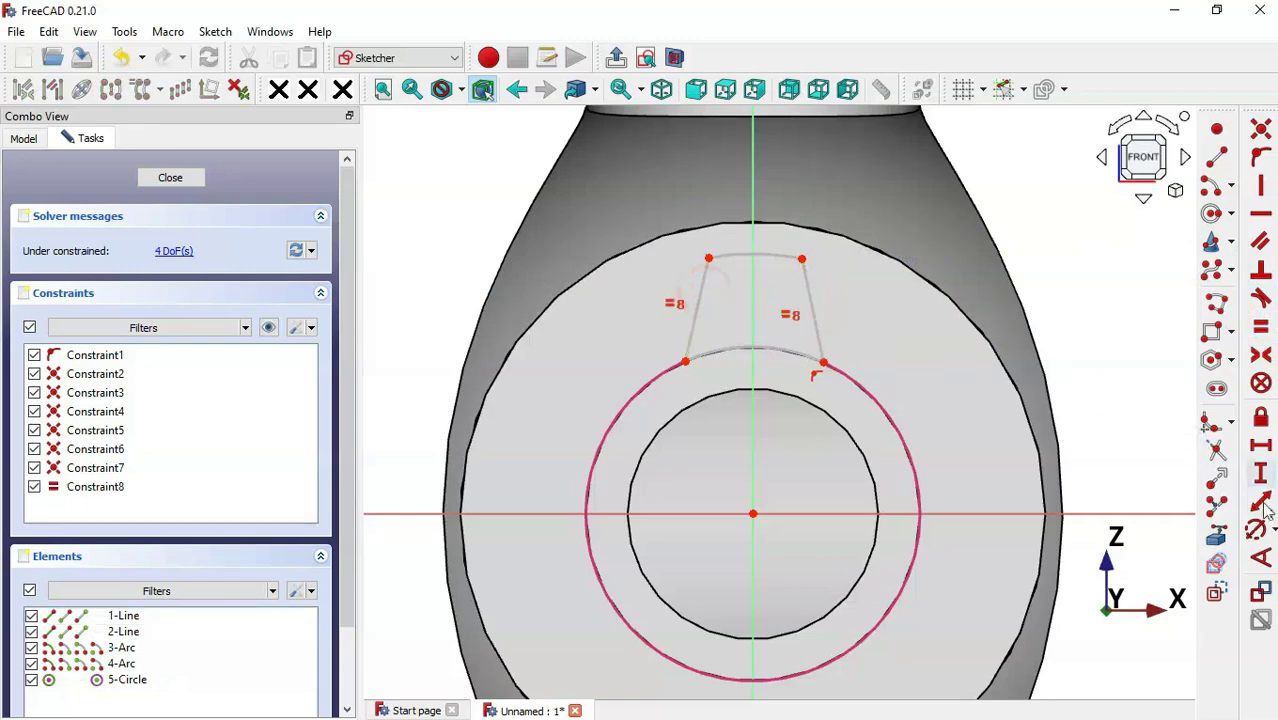
Check the tooth tip radius in the drawing and constrain the outer arc's radius to 24 mm.
click(1256, 531)
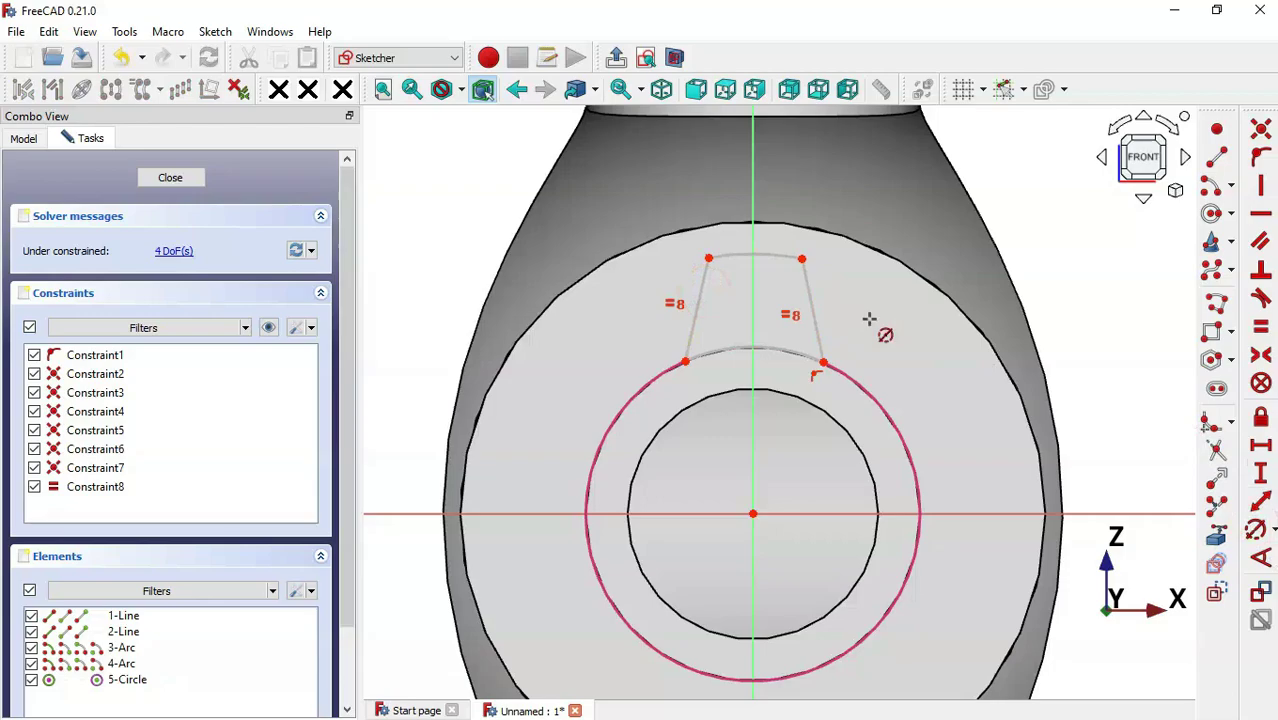
click(775, 254)
key(alt+Tab)
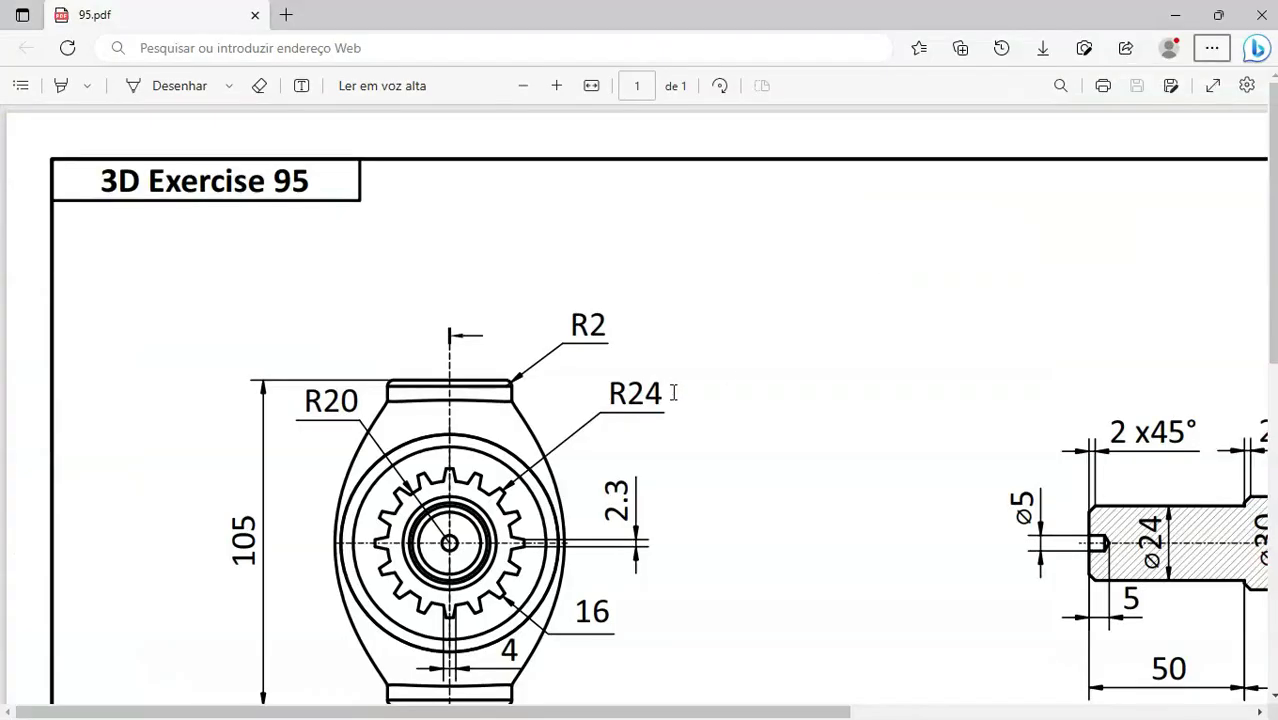
key(alt+Tab)
text(24)
key(Return)
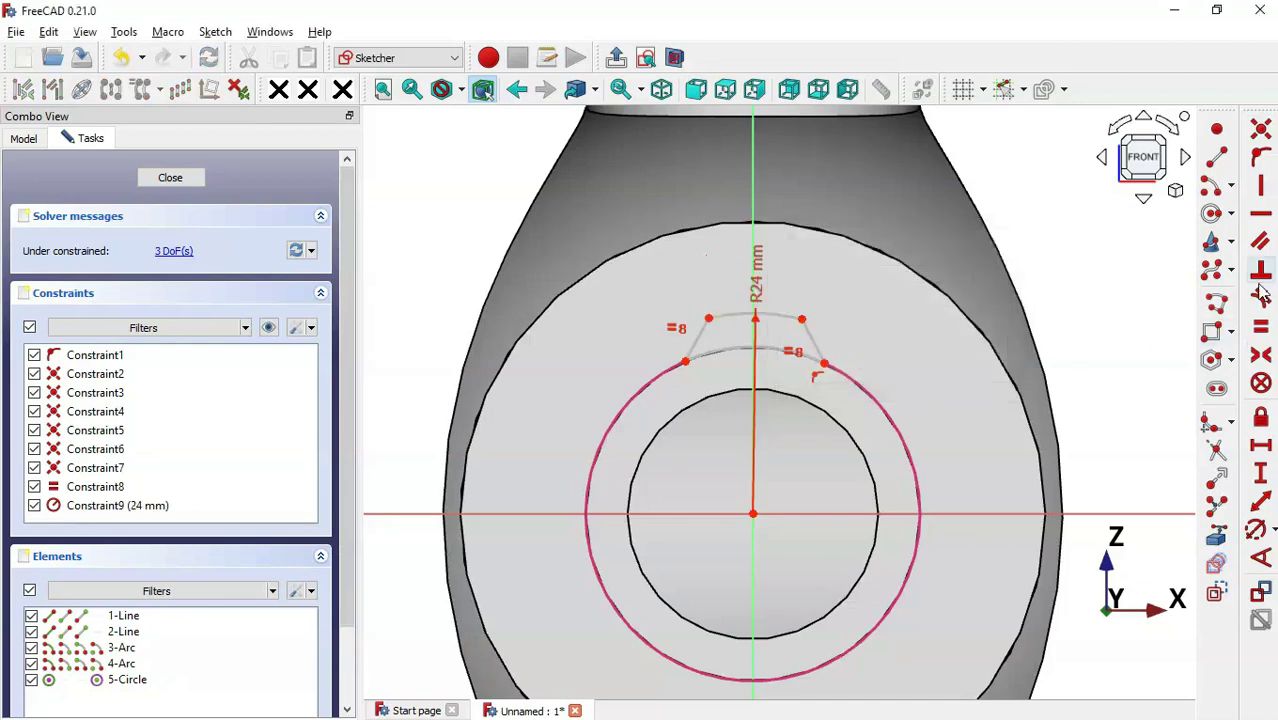
Check the tooth tip width in the drawing and set the horizontal distance between the outer arc's endpoints to 2.3 mm.
click(1260, 444)
click(708, 316)
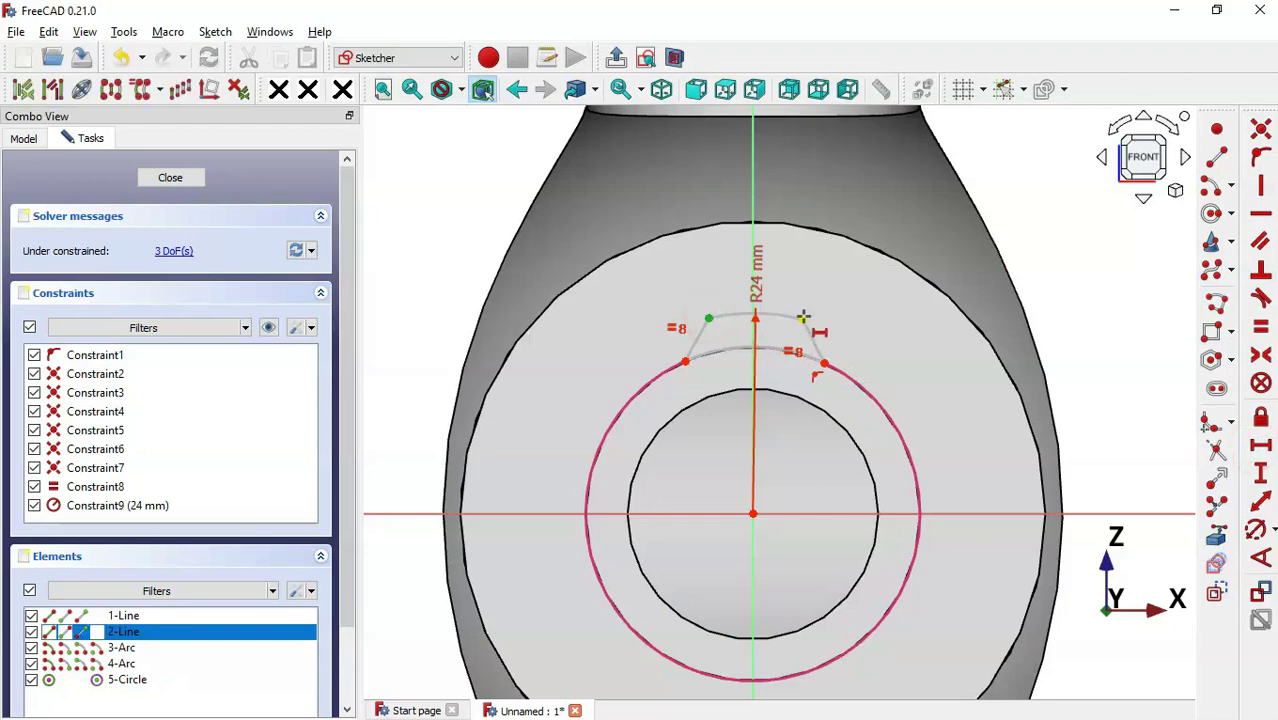
click(802, 318)
key(alt+Tab)
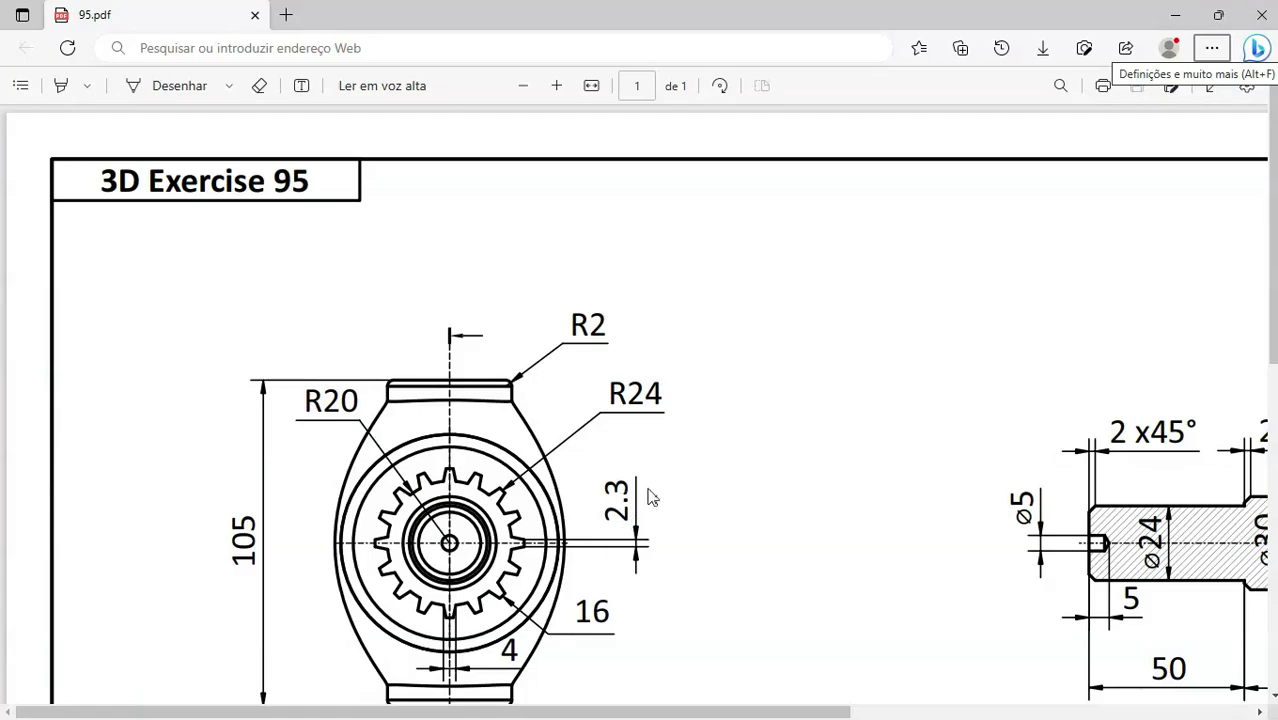
key(alt+Tab)
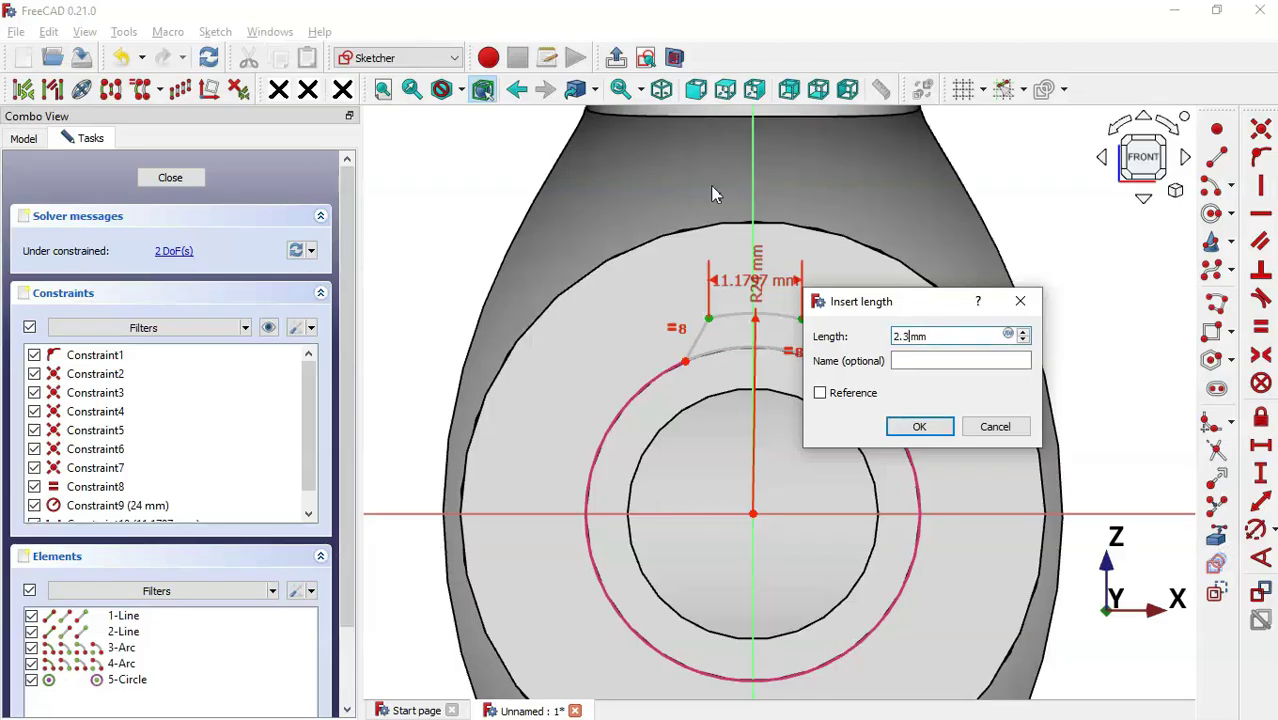
text(2.3)
key(Return)
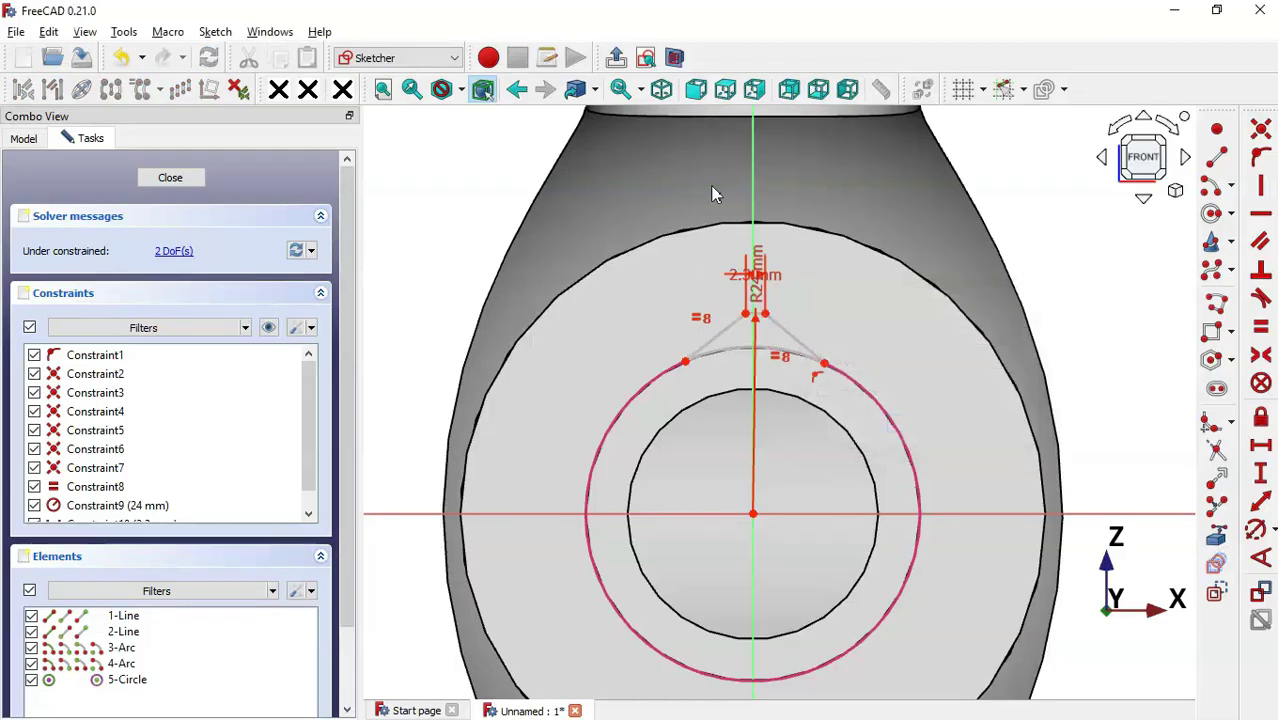
Check the tooth base width in the drawing and set the horizontal distance between the inner arc's endpoints to 4 mm.
click(686, 362)
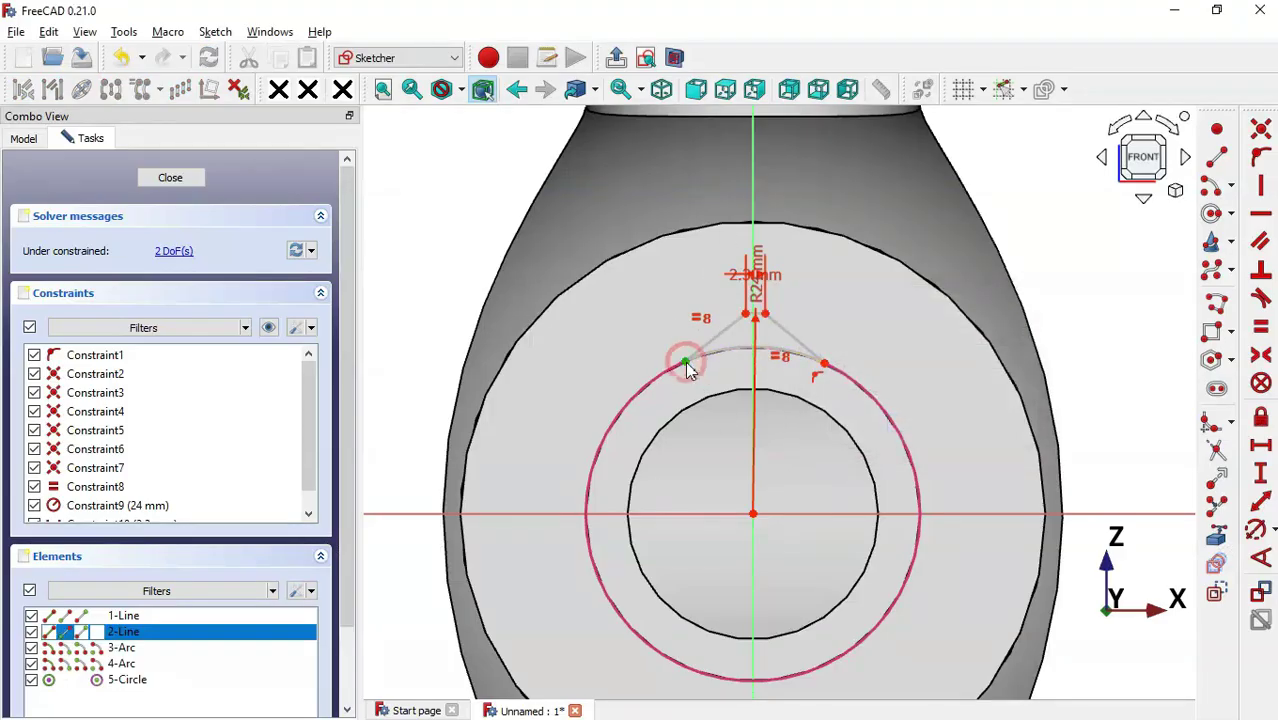
click(825, 372)
key(l)
key(alt+Tab)
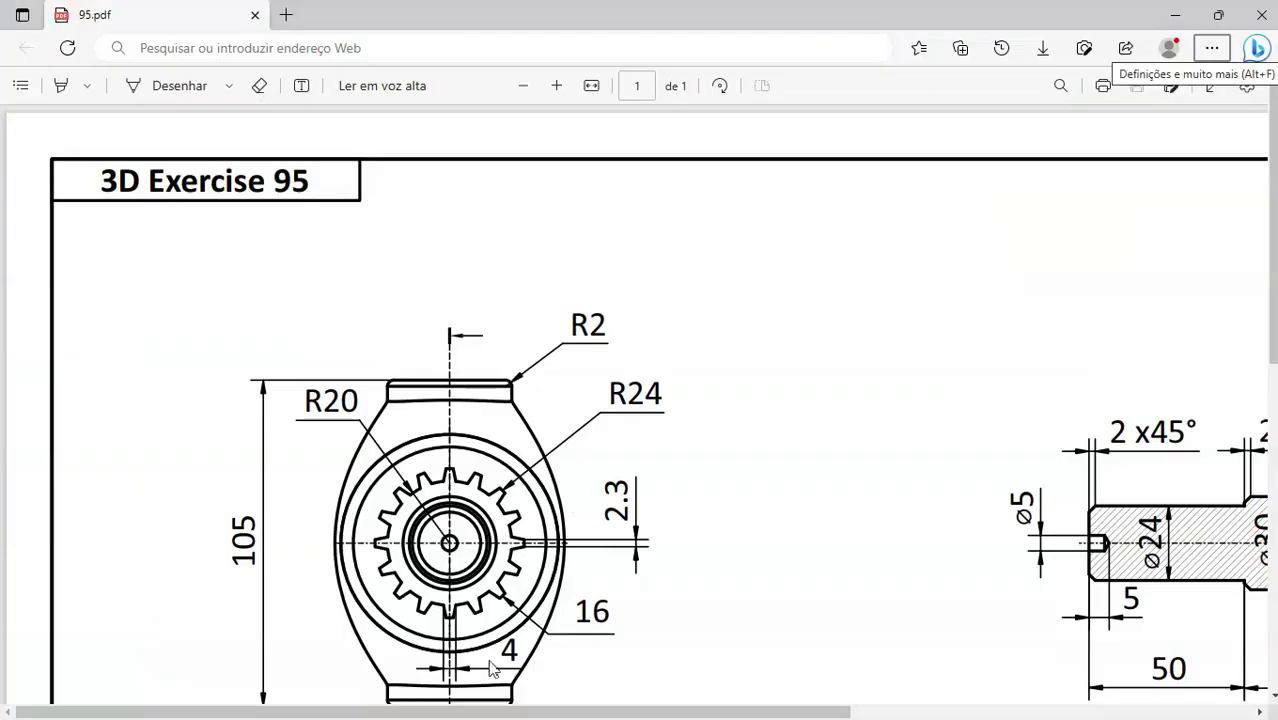
scroll(491, 669, down, 5)
scroll(520, 560, up, 4)
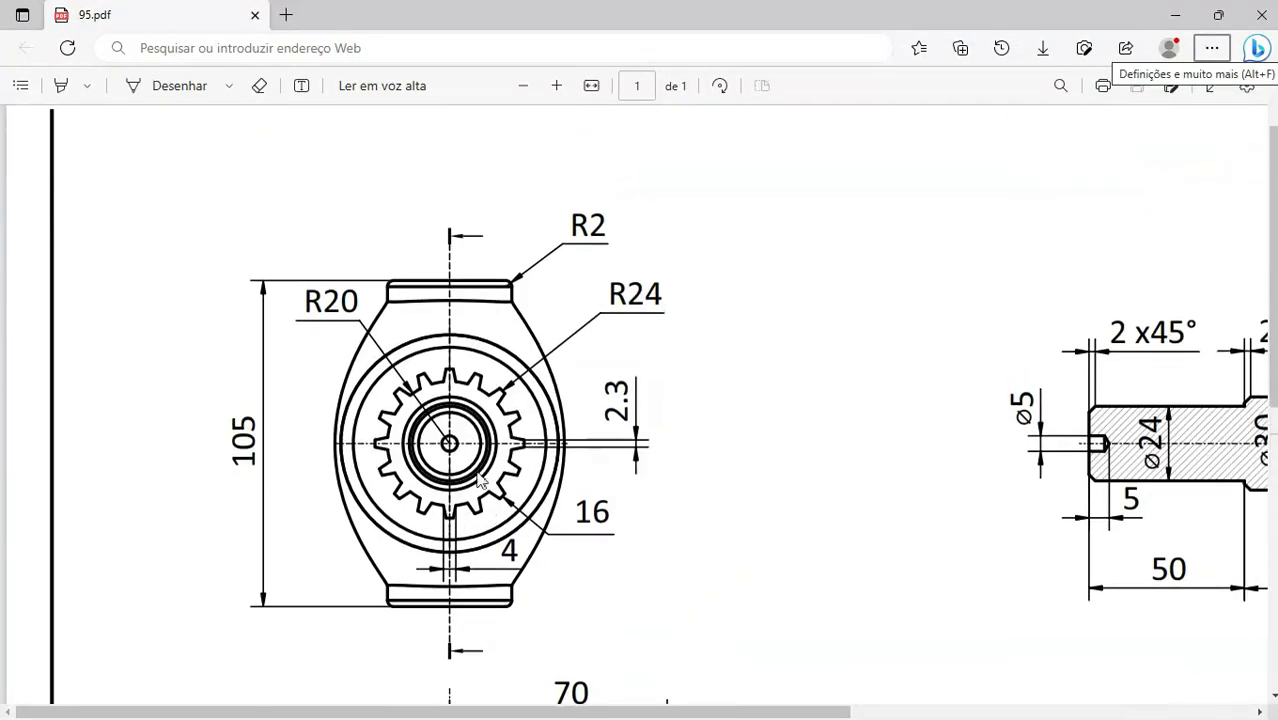
key(alt+Tab)
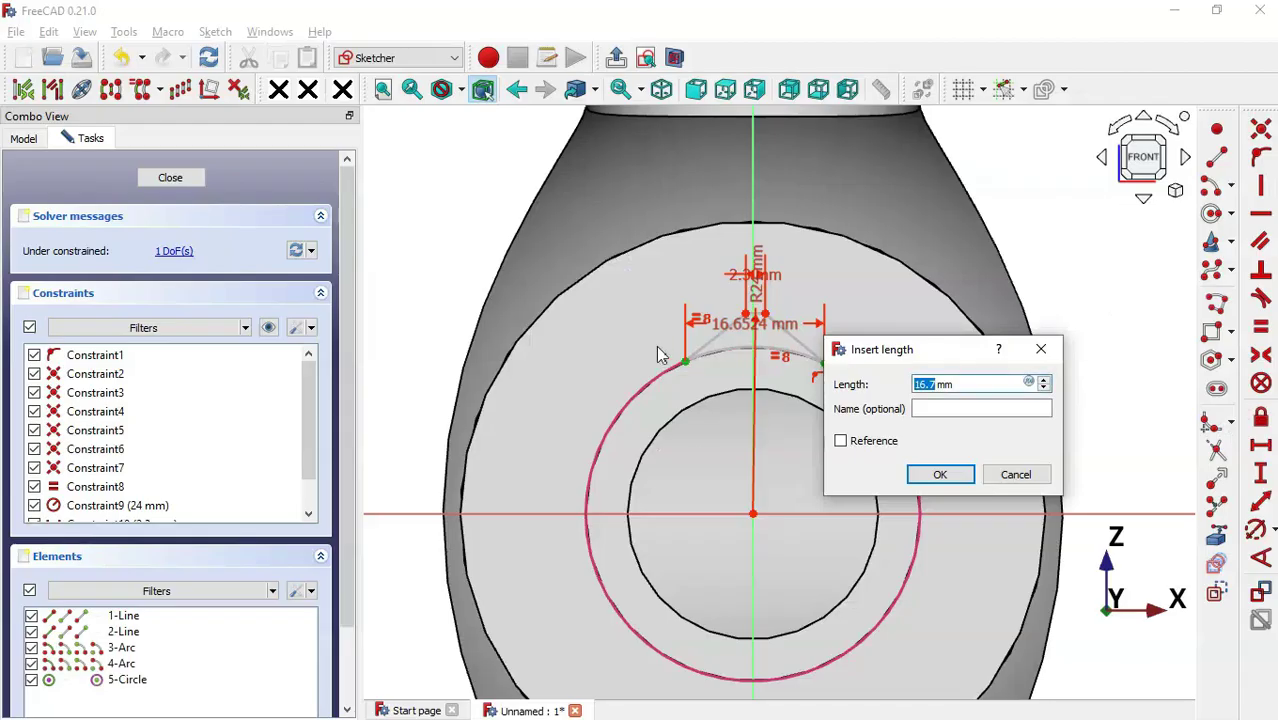
text(4)
key(Return)
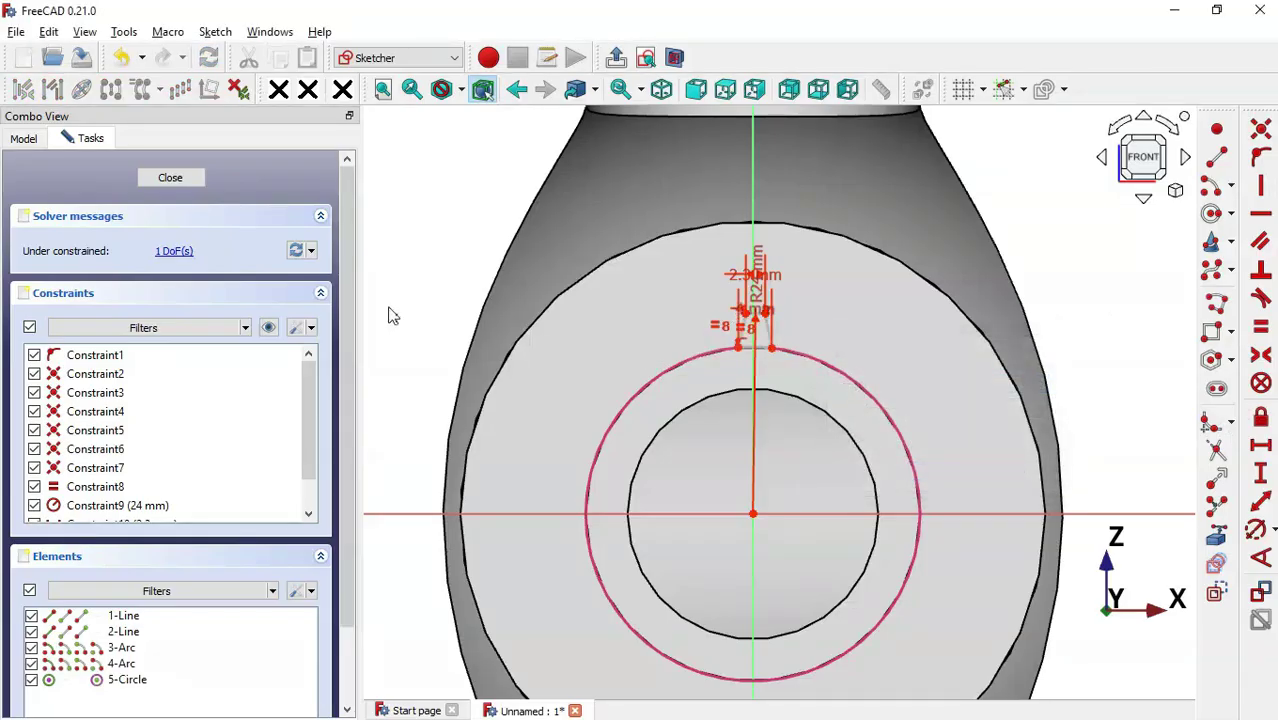
Align the inner arc's two endpoints horizontally with each other and close the tooth sketch.
scroll(763, 323, up, 3)
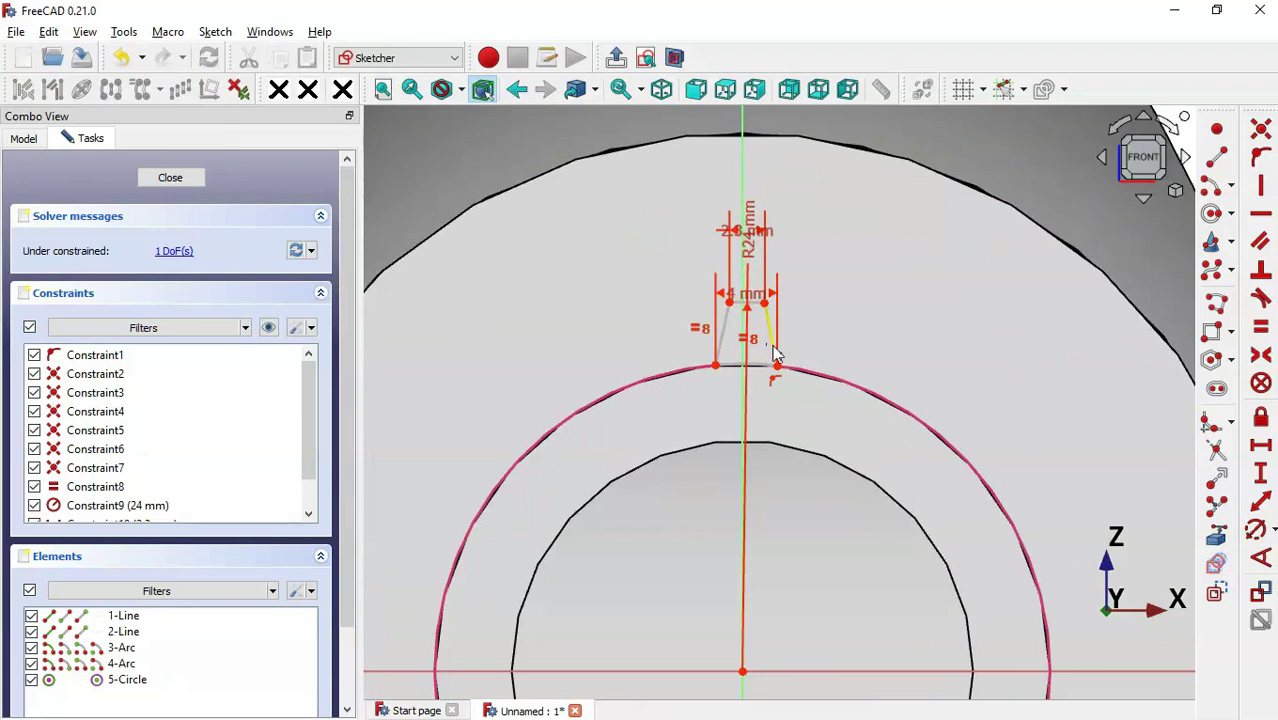
mouse_move(778, 375)
mouse_down()
mouse_move(868, 385)
mouse_move(764, 384)
mouse_up()
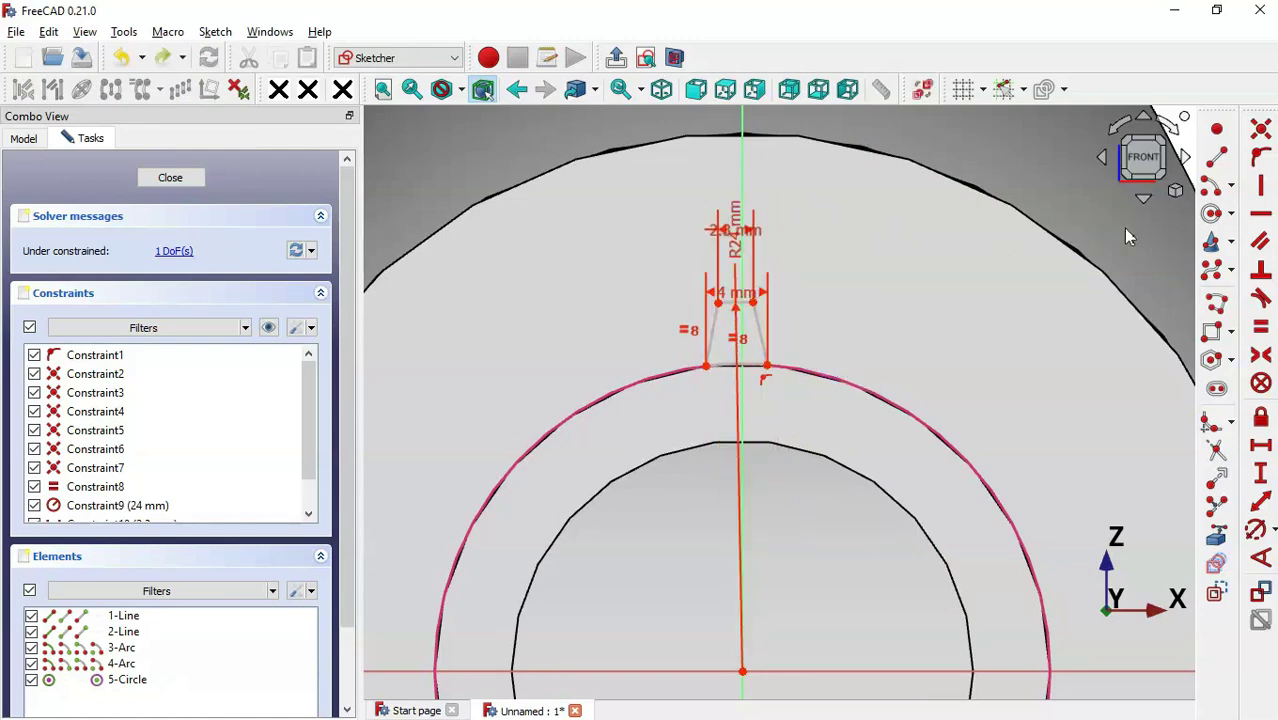
click(1266, 217)
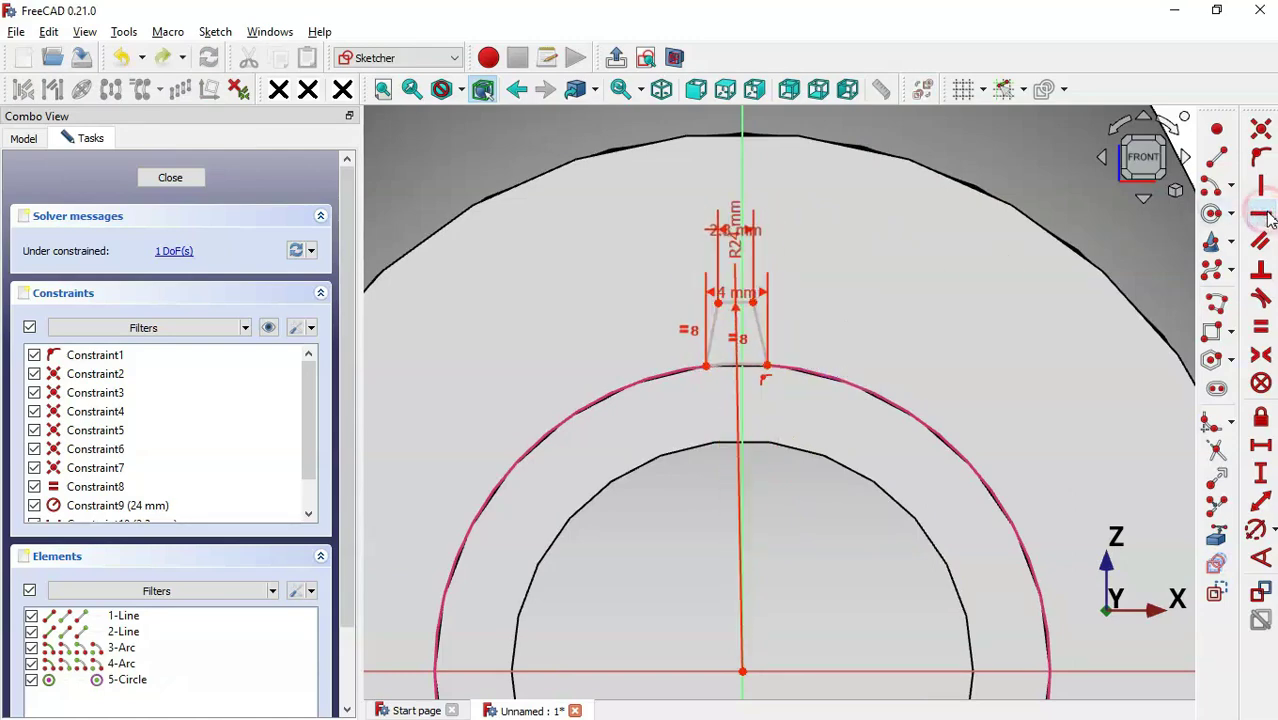
click(704, 368)
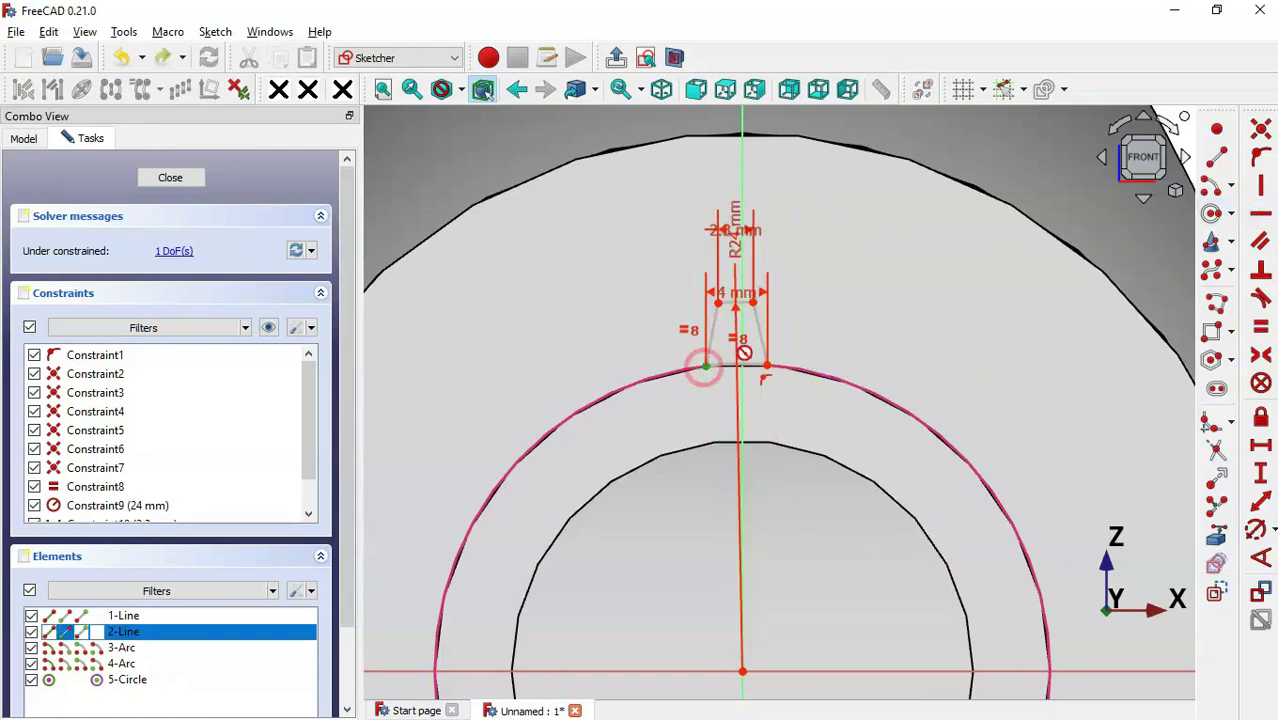
click(765, 367)
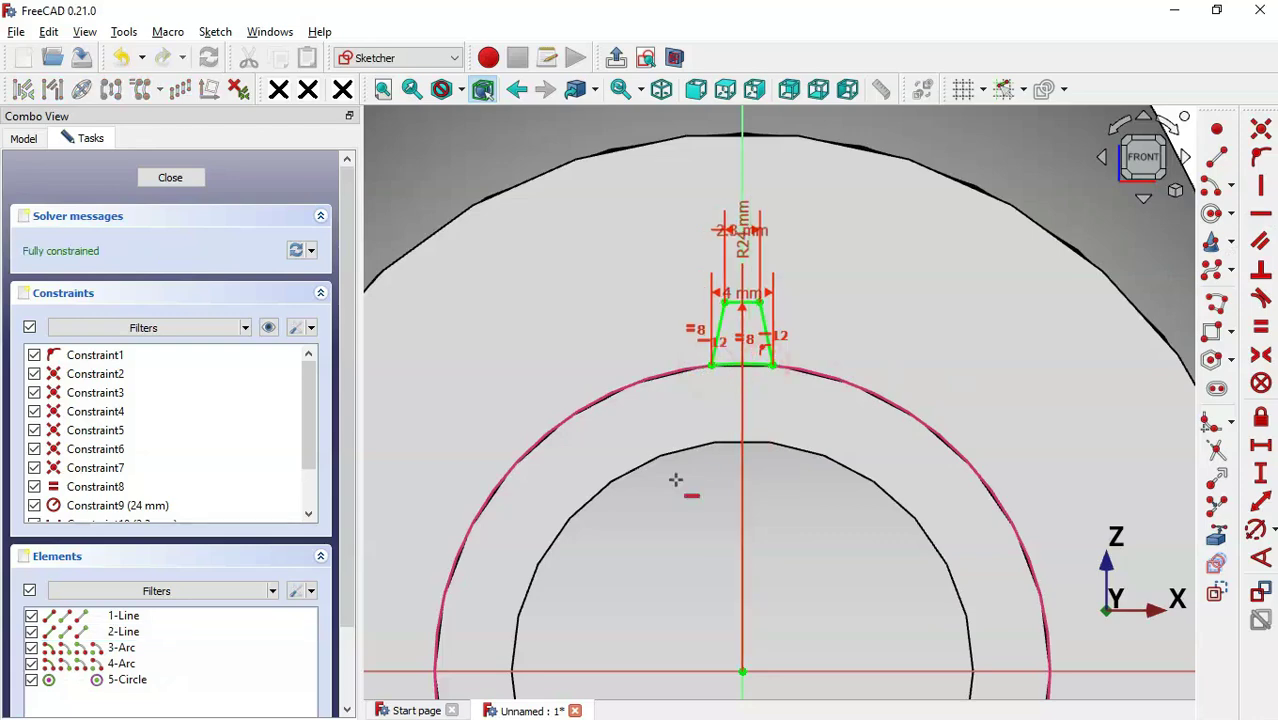
scroll(689, 484, down, 1)
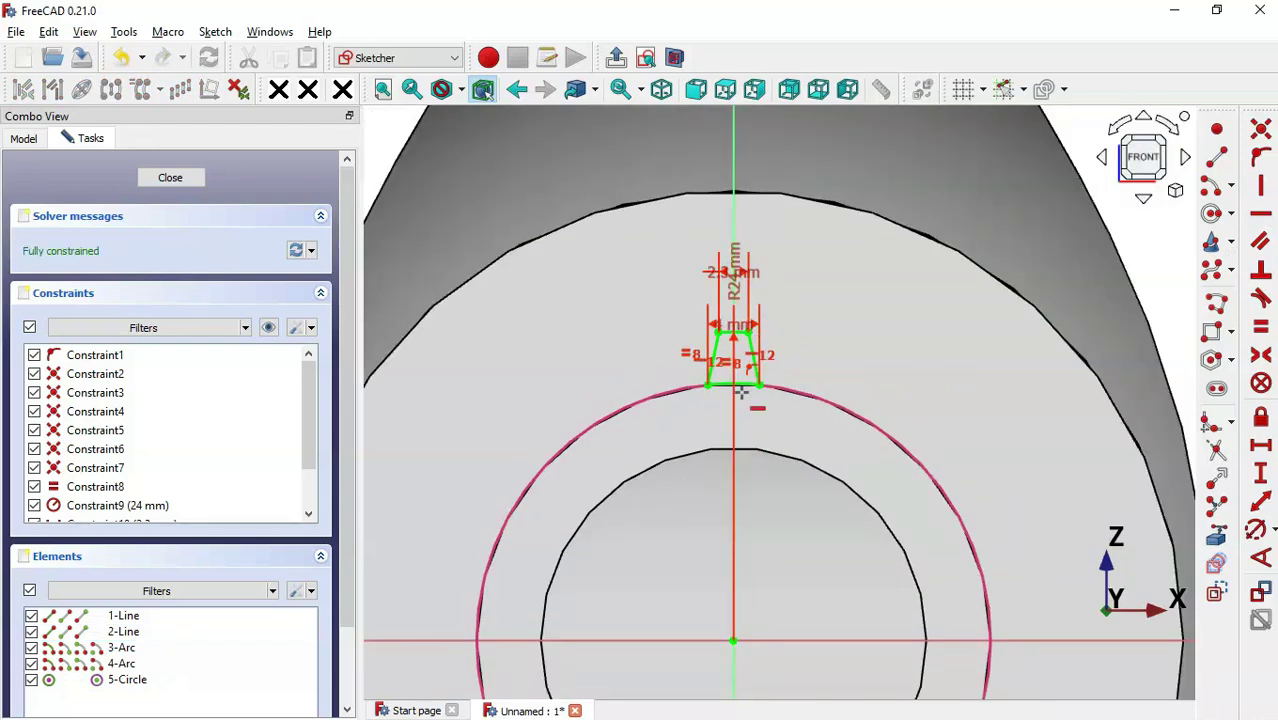
click(617, 58)
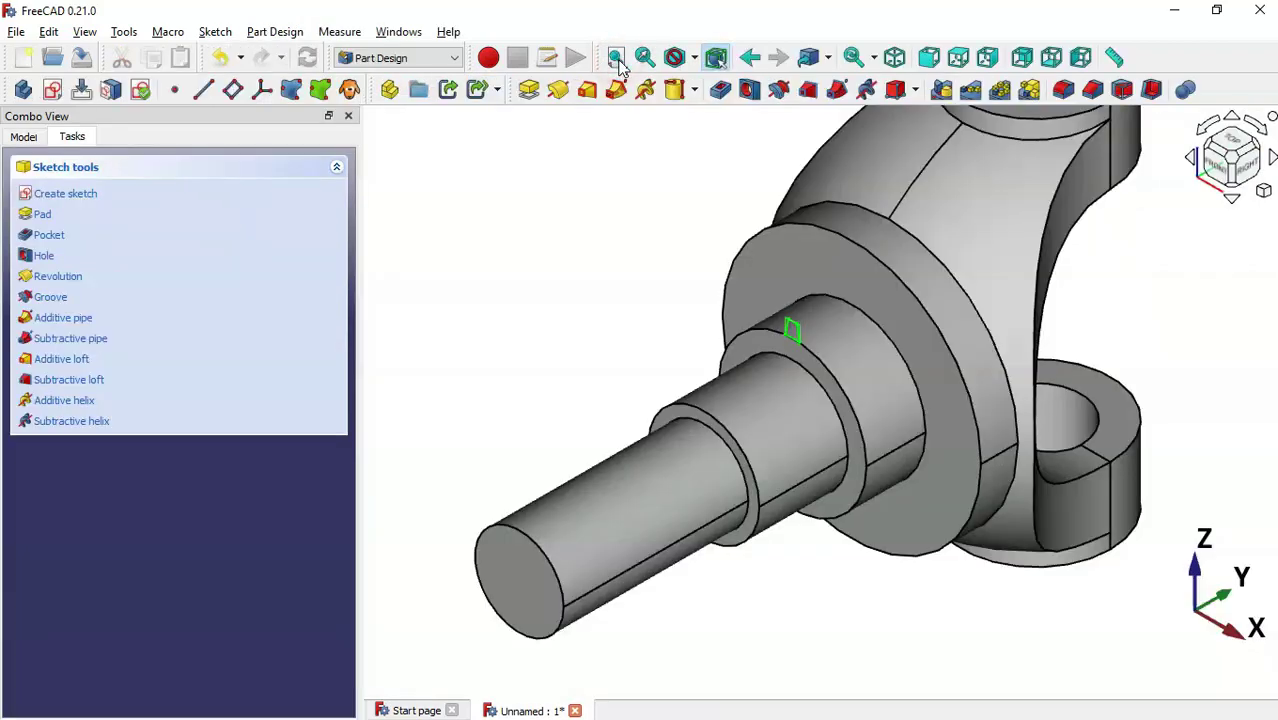
Pad the tooth sketch in the reversed direction up to the front face of the large flange.
click(533, 95)
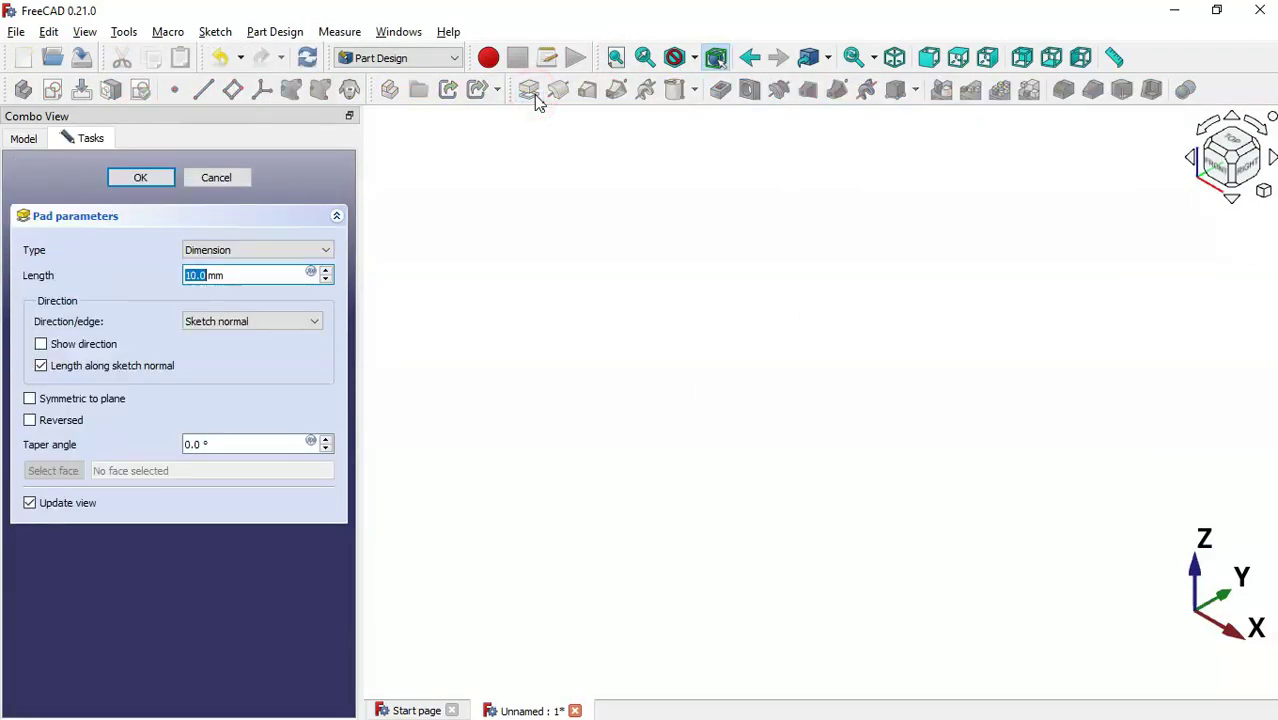
click(52, 418)
click(300, 251)
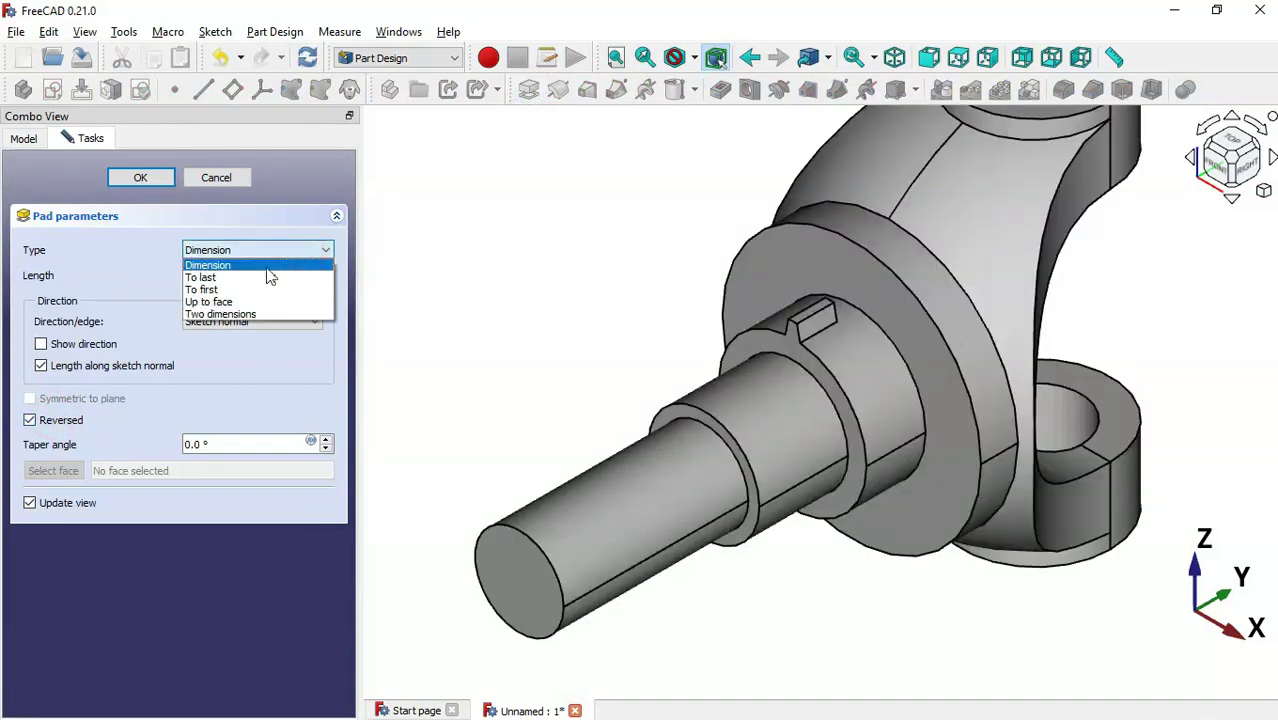
click(262, 302)
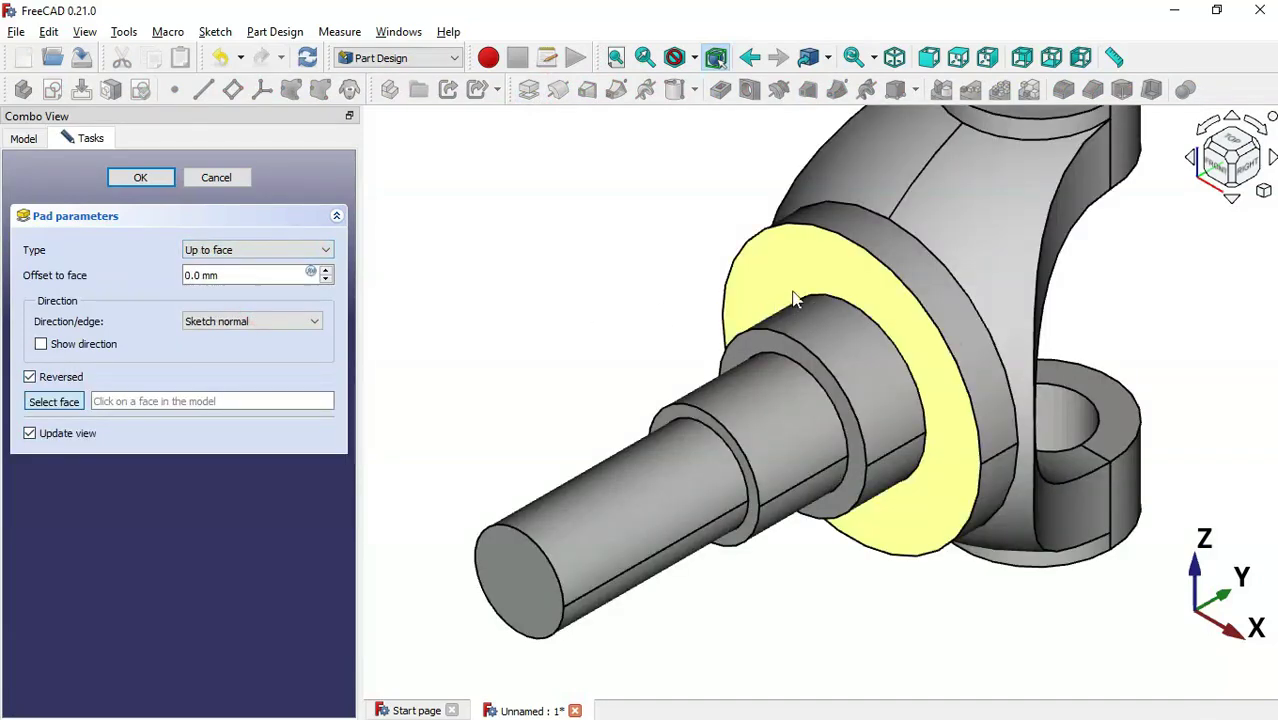
click(823, 279)
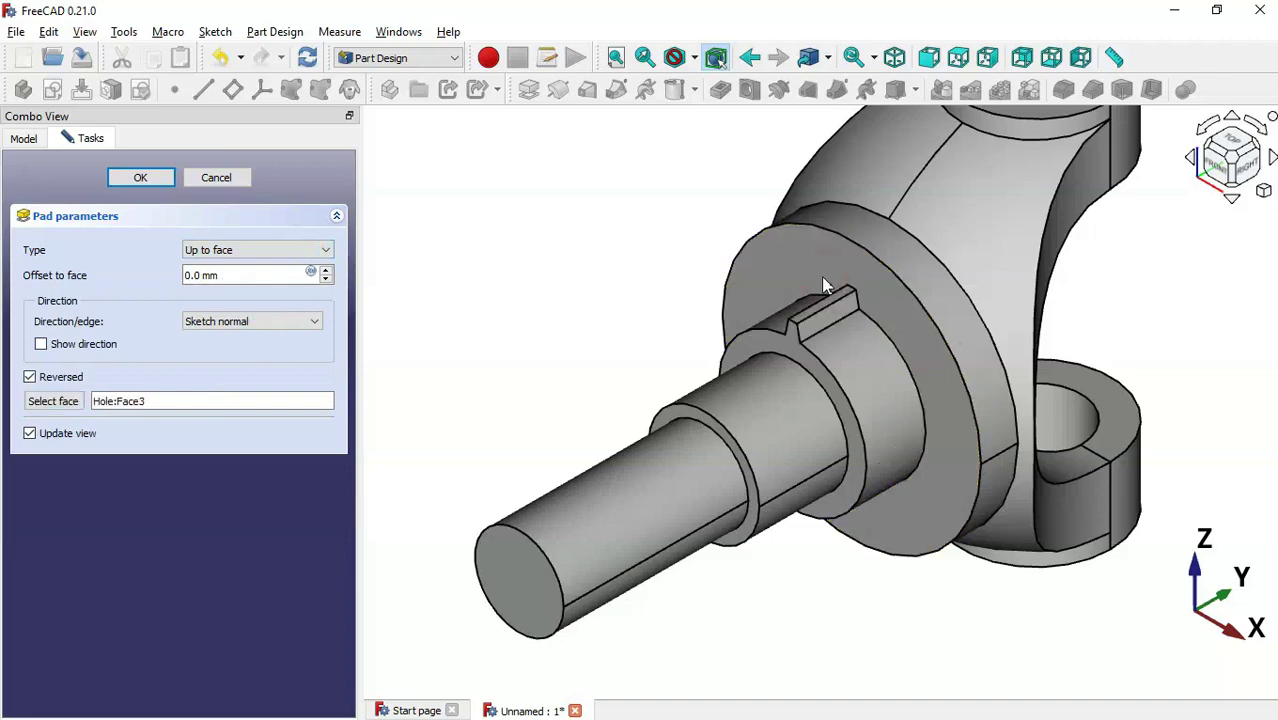
click(148, 178)
click(553, 243)
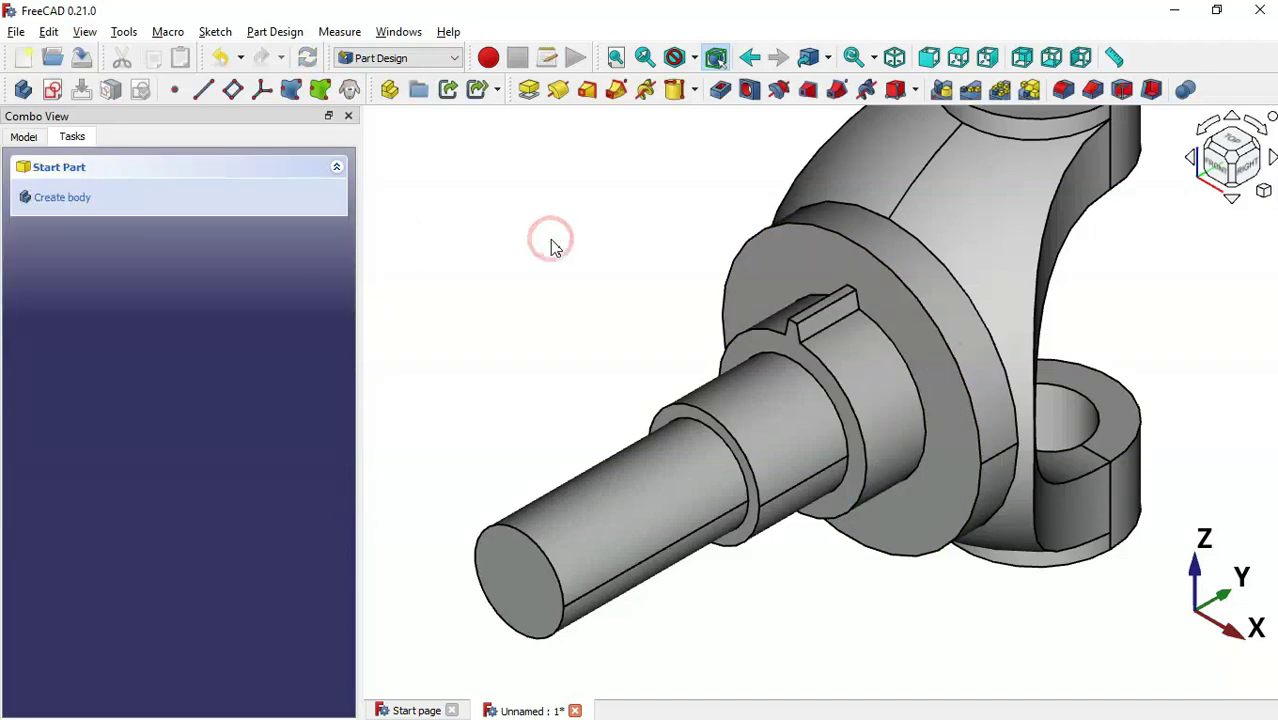
Check the tooth count in the drawing and polar-pattern the tooth pad with 16 occurrences over 360° about the normal sketch axis.
click(619, 271)
key(alt+Tab)
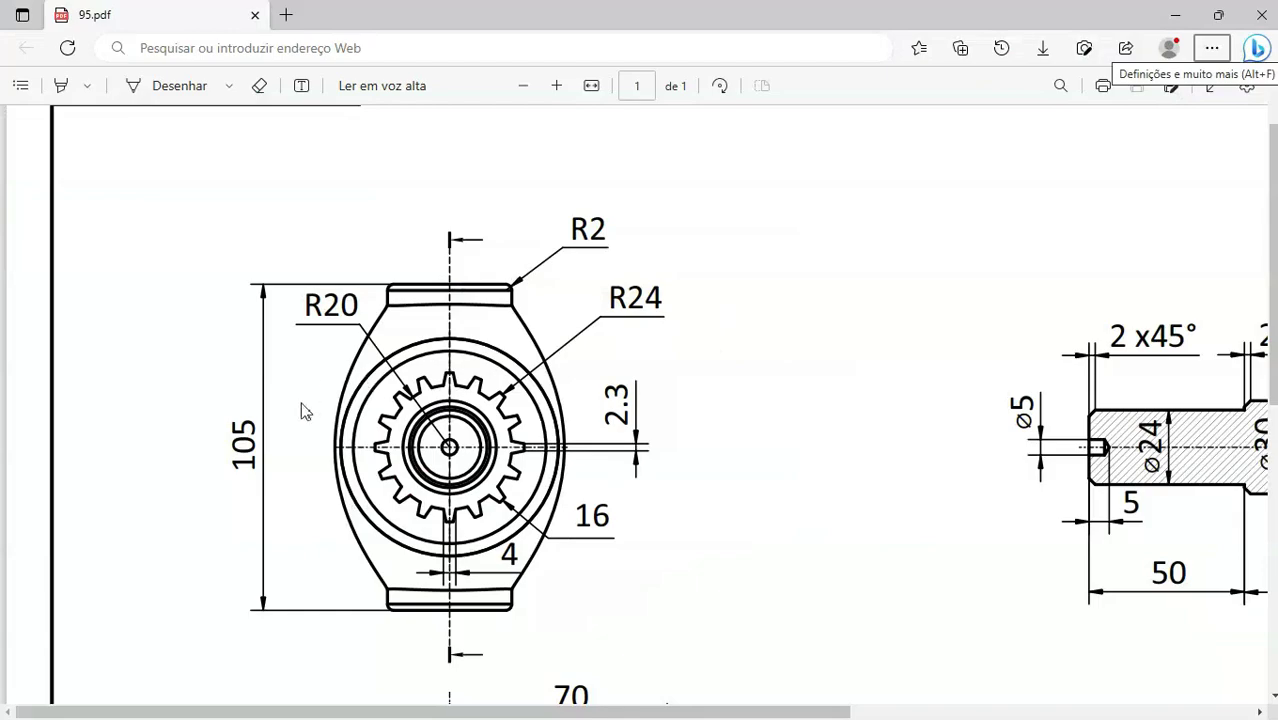
key(alt+Tab)
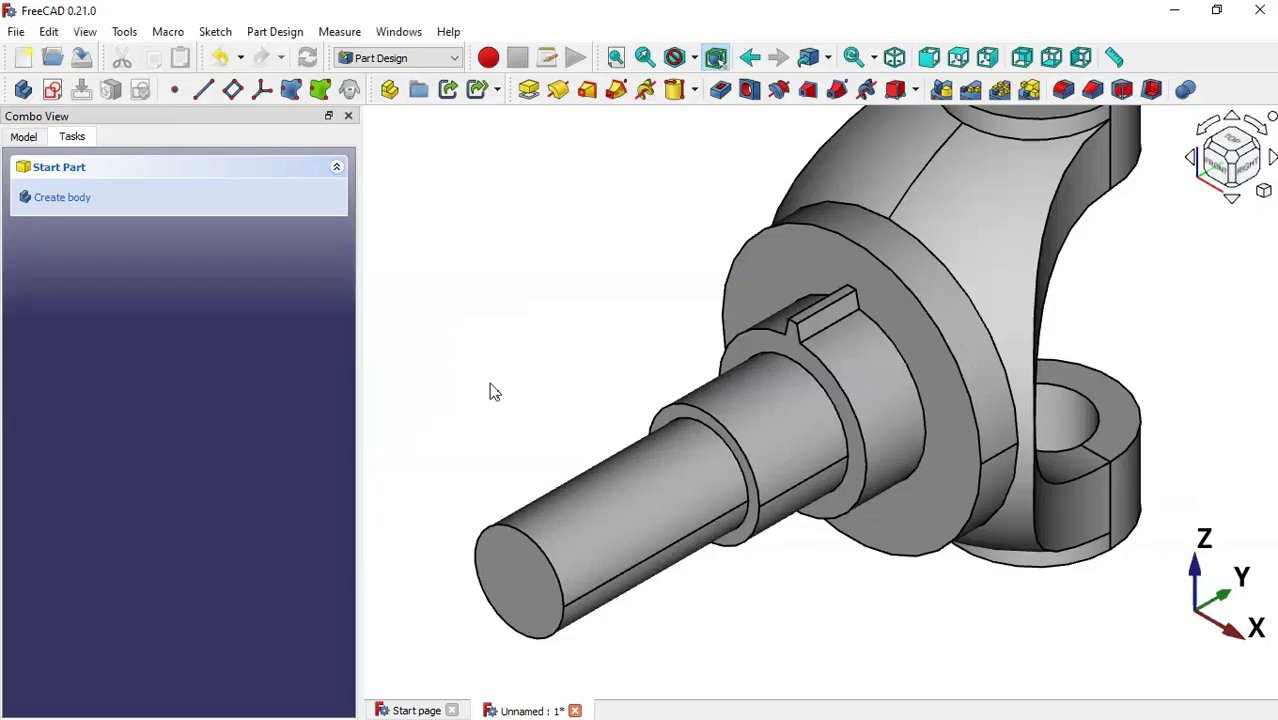
click(23, 136)
click(110, 383)
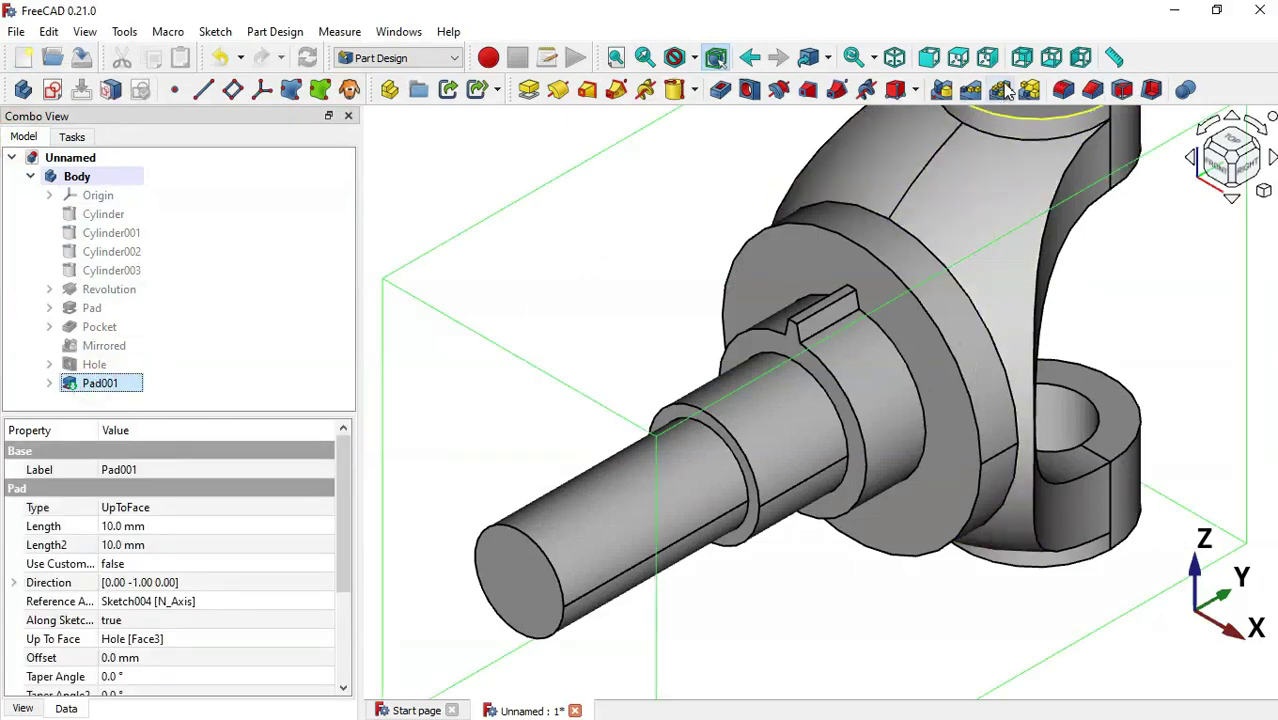
click(1003, 91)
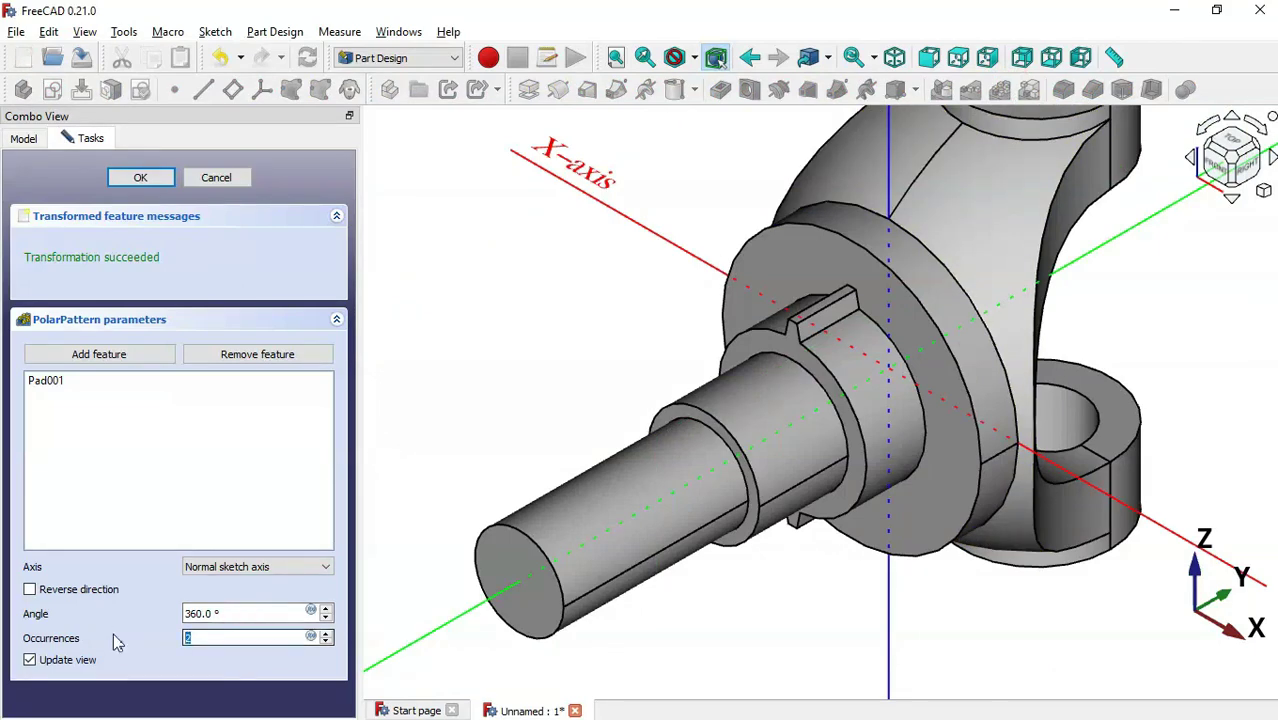
key(alt+Tab)
key(alt+Tab)
text(1)
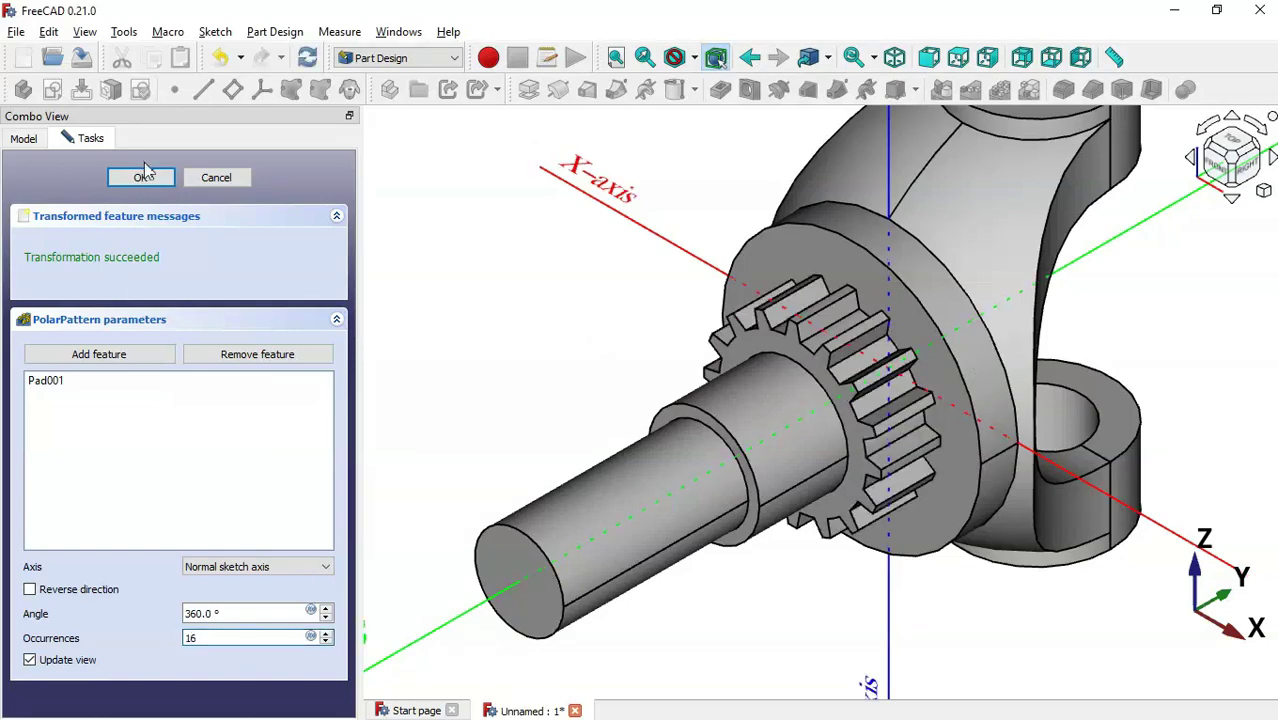
click(150, 177)
middle_drag(491, 294, 438, 269)
key(0)
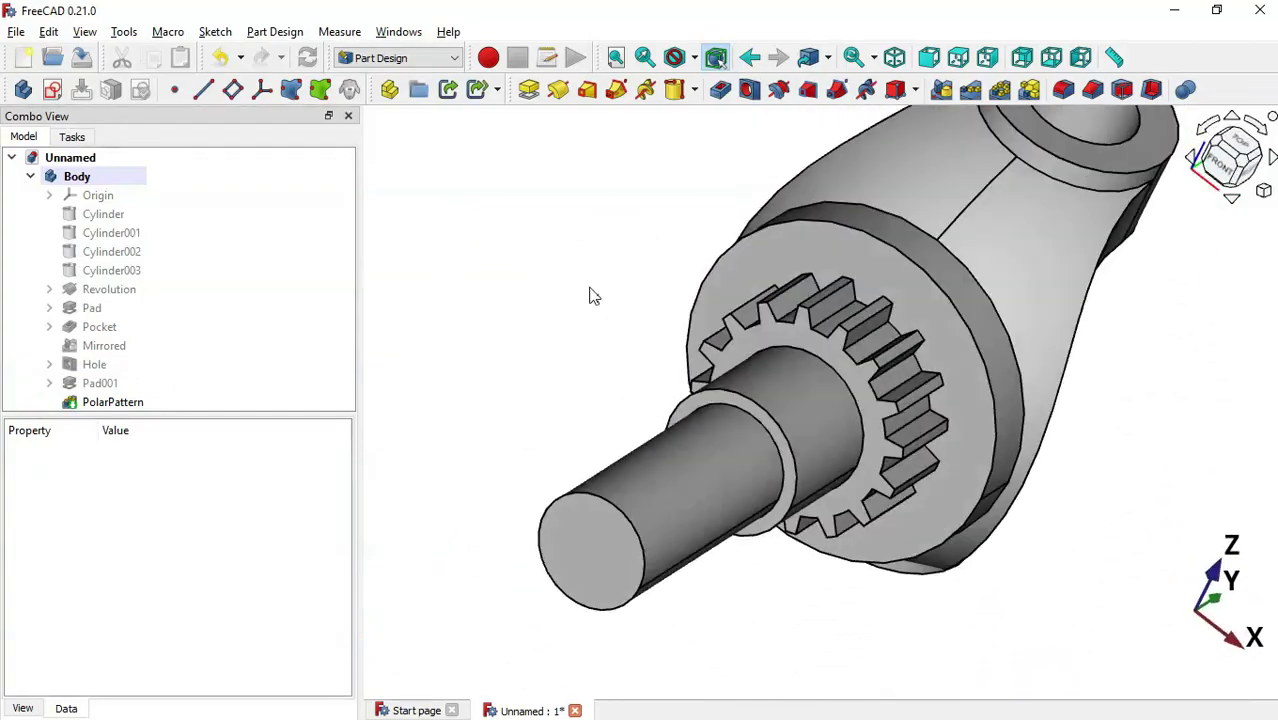
Check the chamfer callouts in the drawing and start a chamfer on the shaft end edge, the first shoulder's edge and both yoke bores' outer edges.
key(alt+Tab)
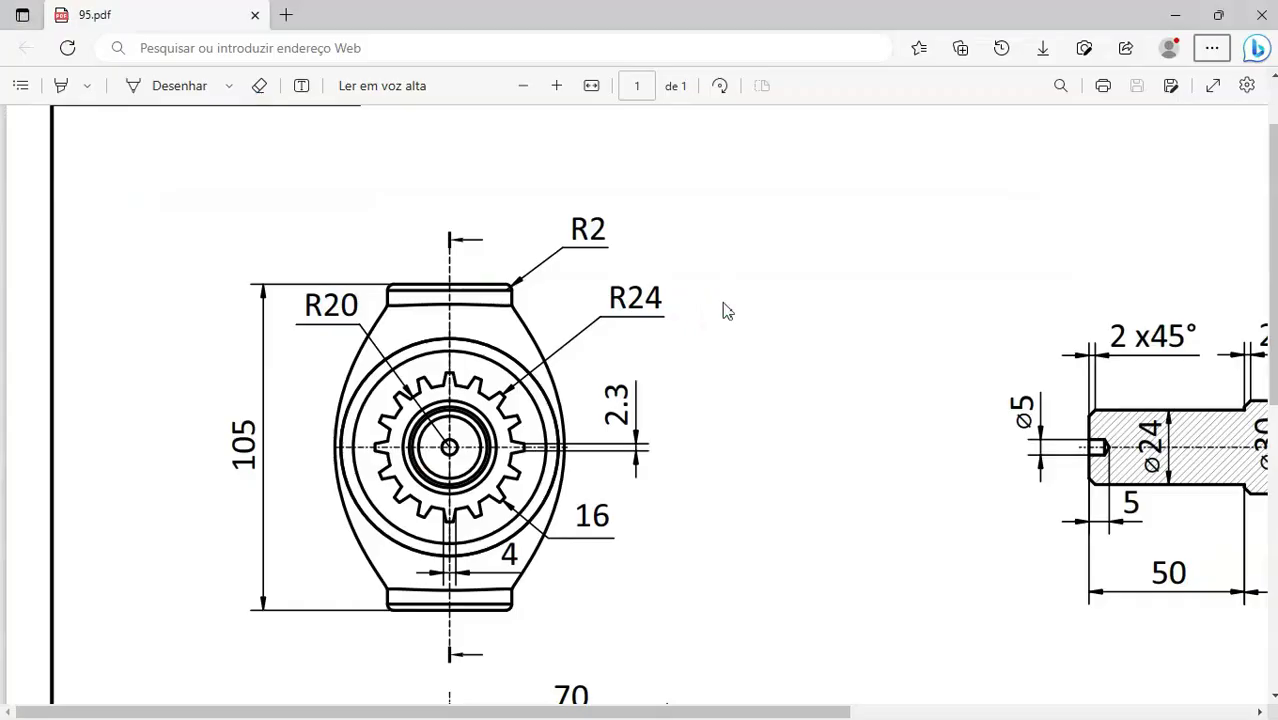
ctrl+scroll(740, 323, down, 1)
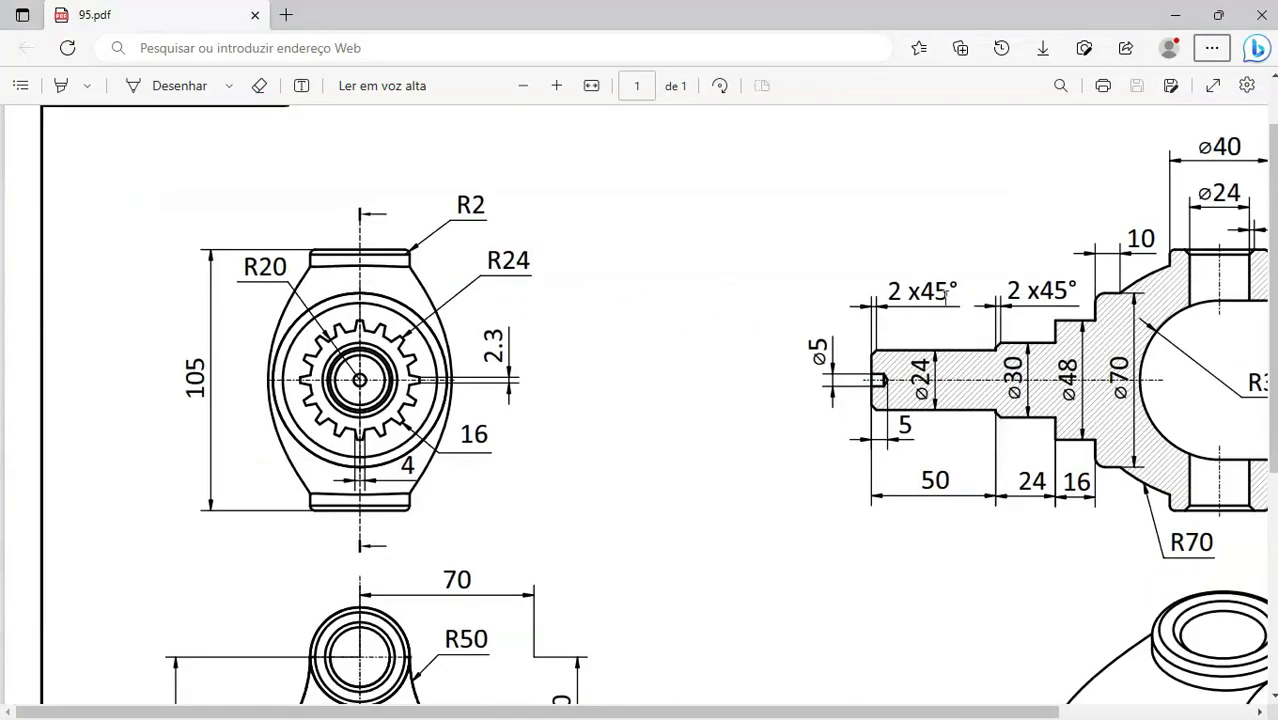
scroll(827, 342, down, 4)
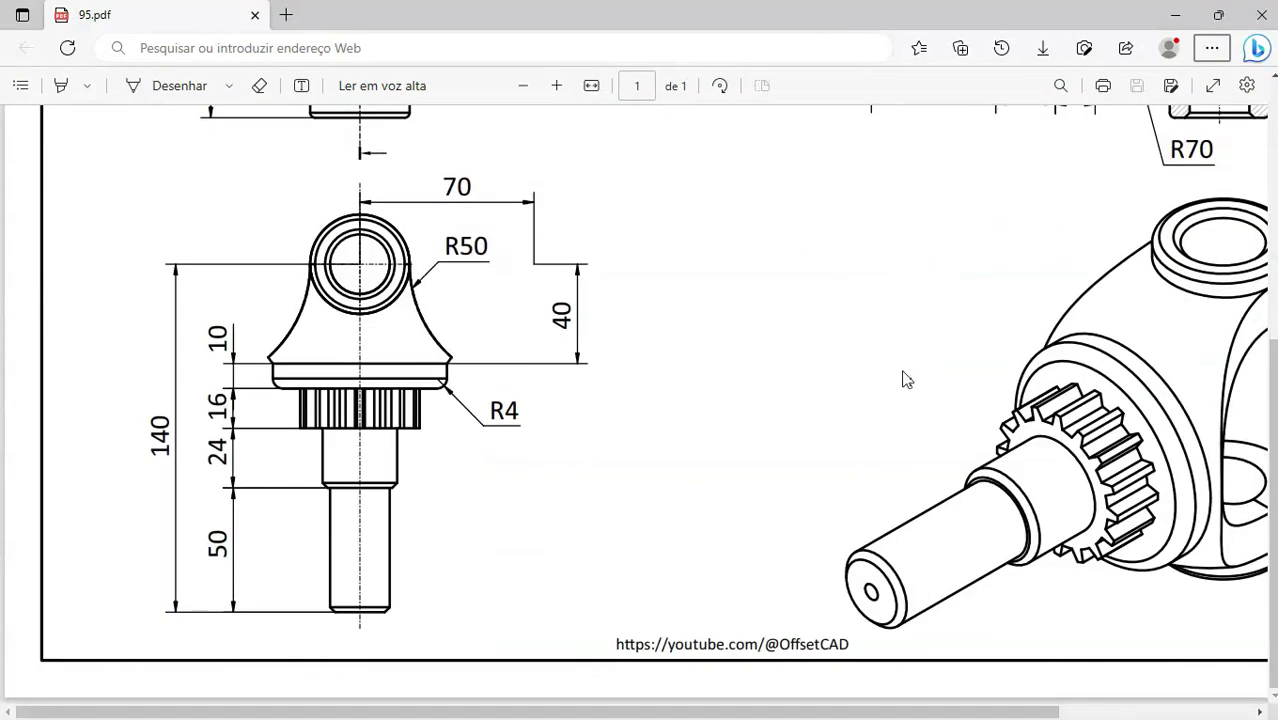
scroll(907, 377, up, 5)
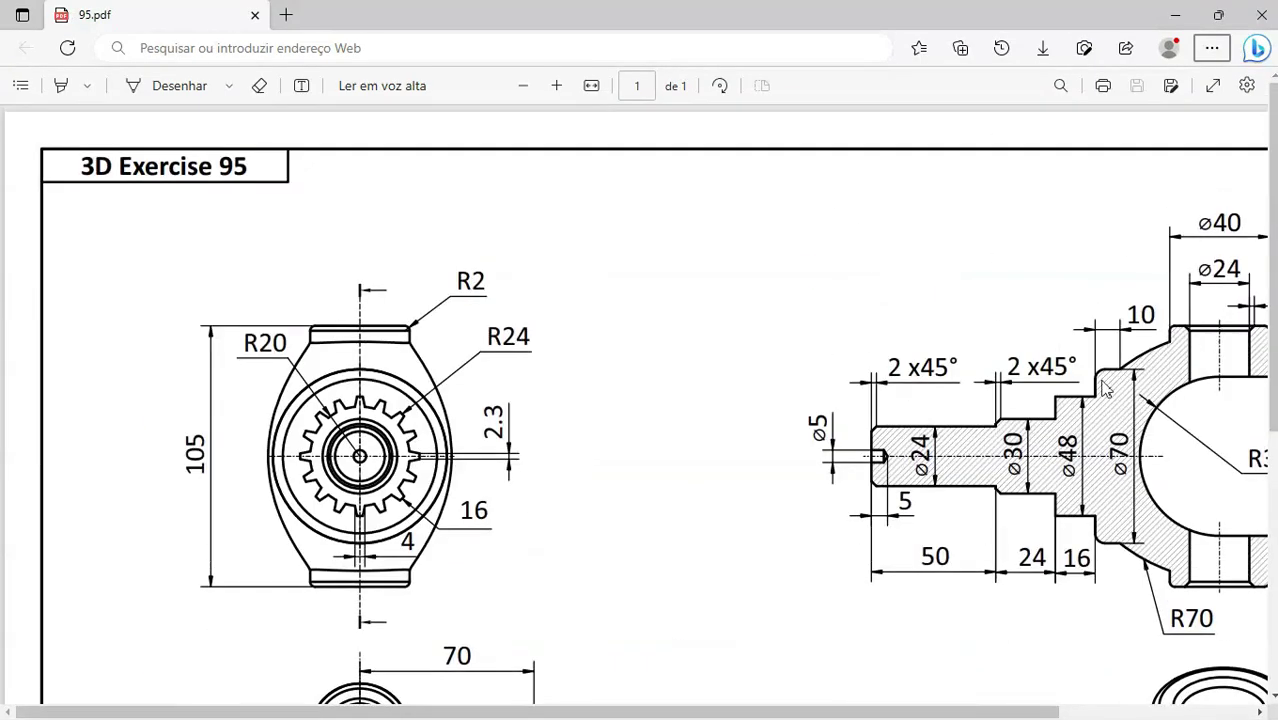
ctrl+scroll(716, 372, down, 1)
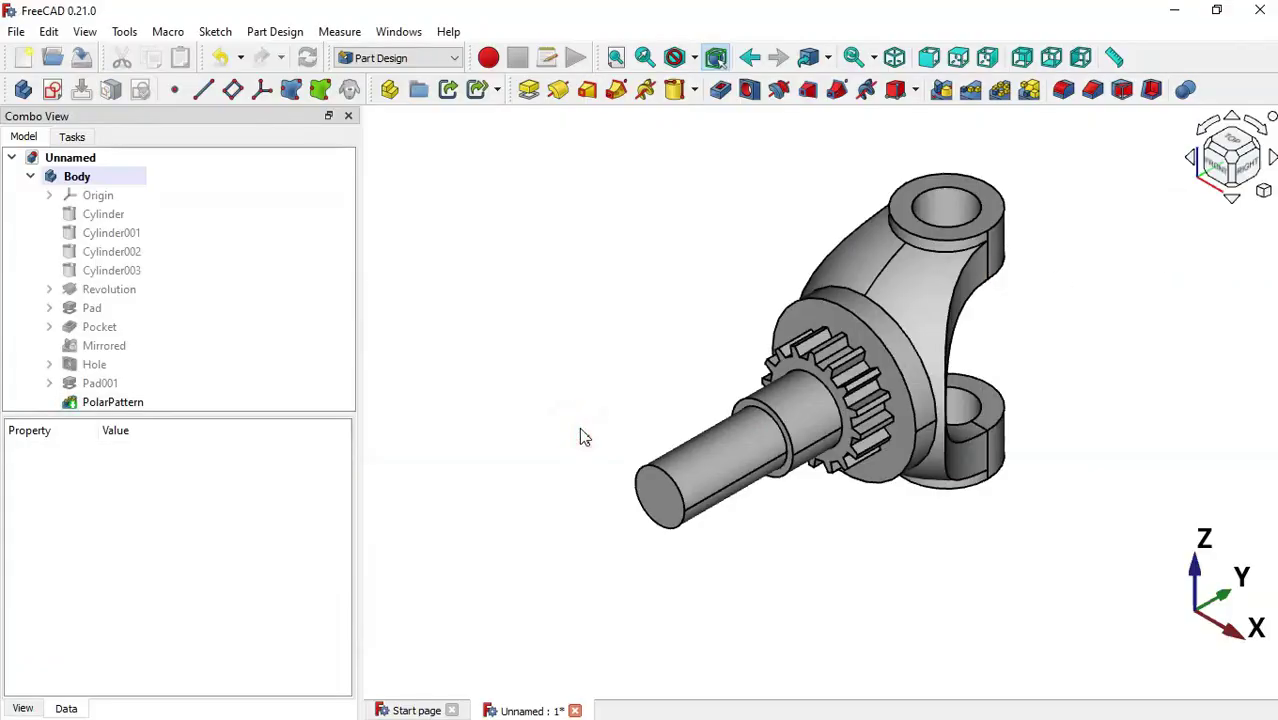
click(663, 474)
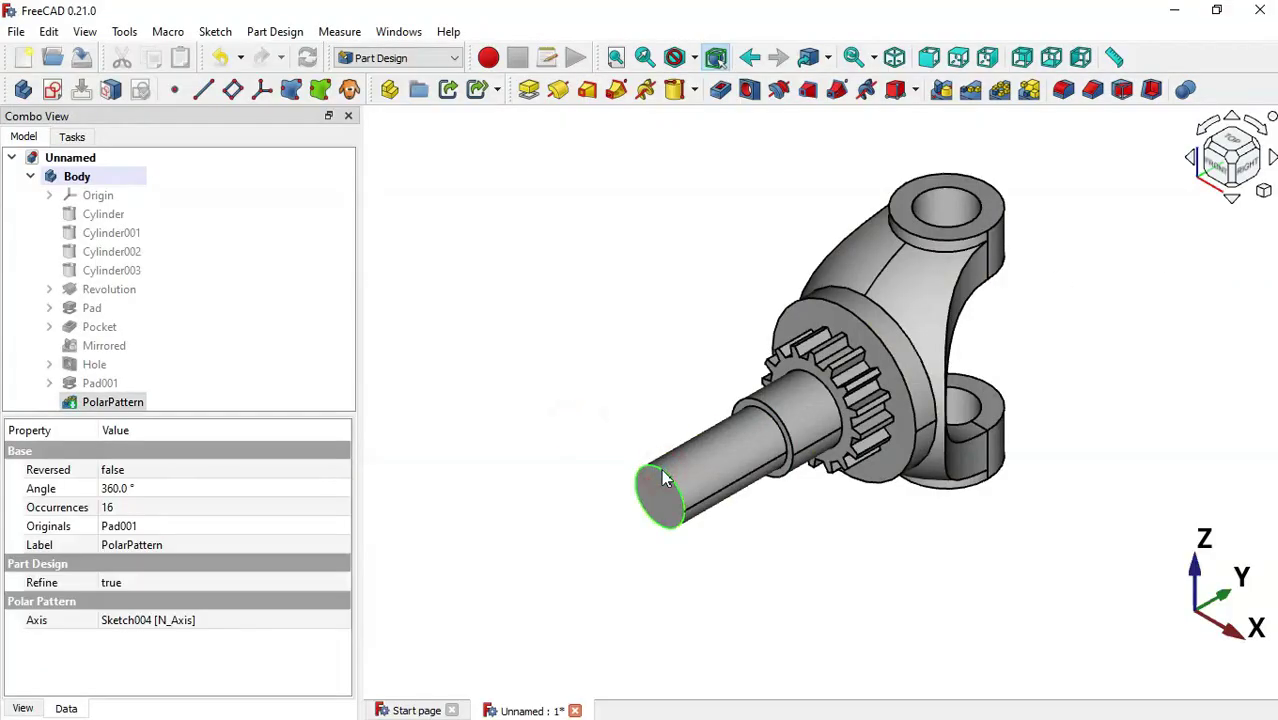
ctrl+click(789, 432)
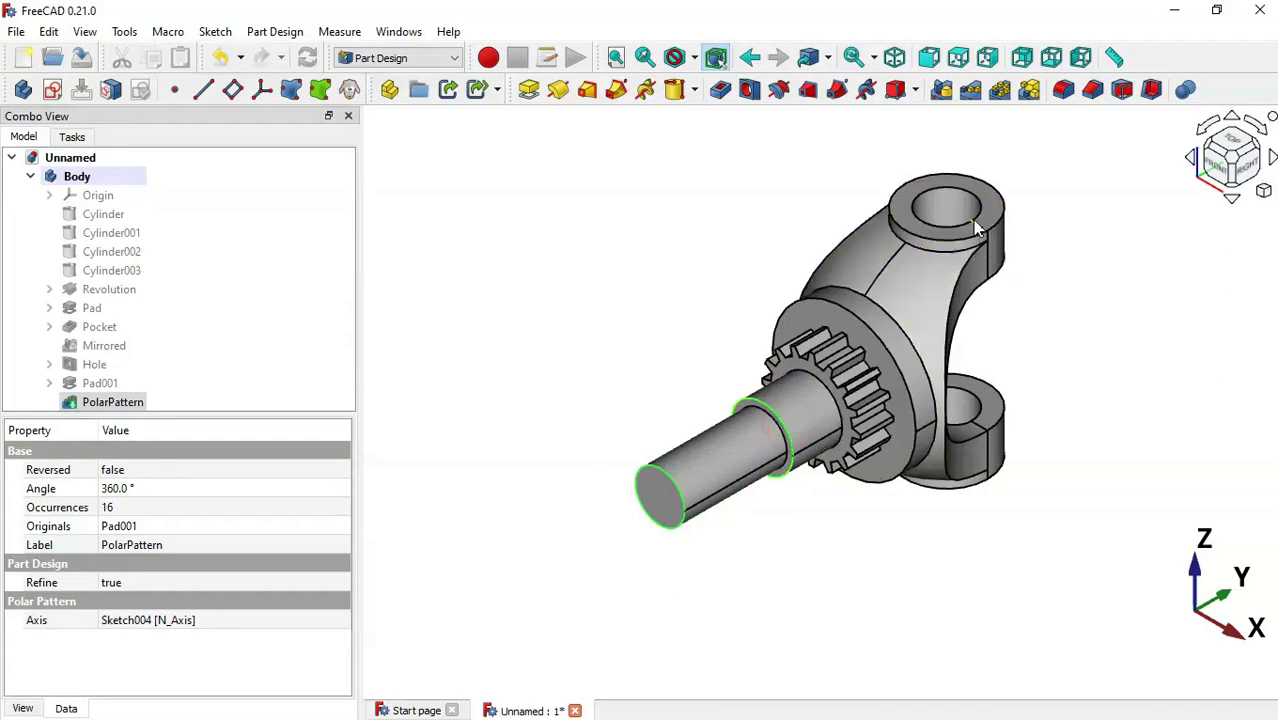
ctrl+click(958, 225)
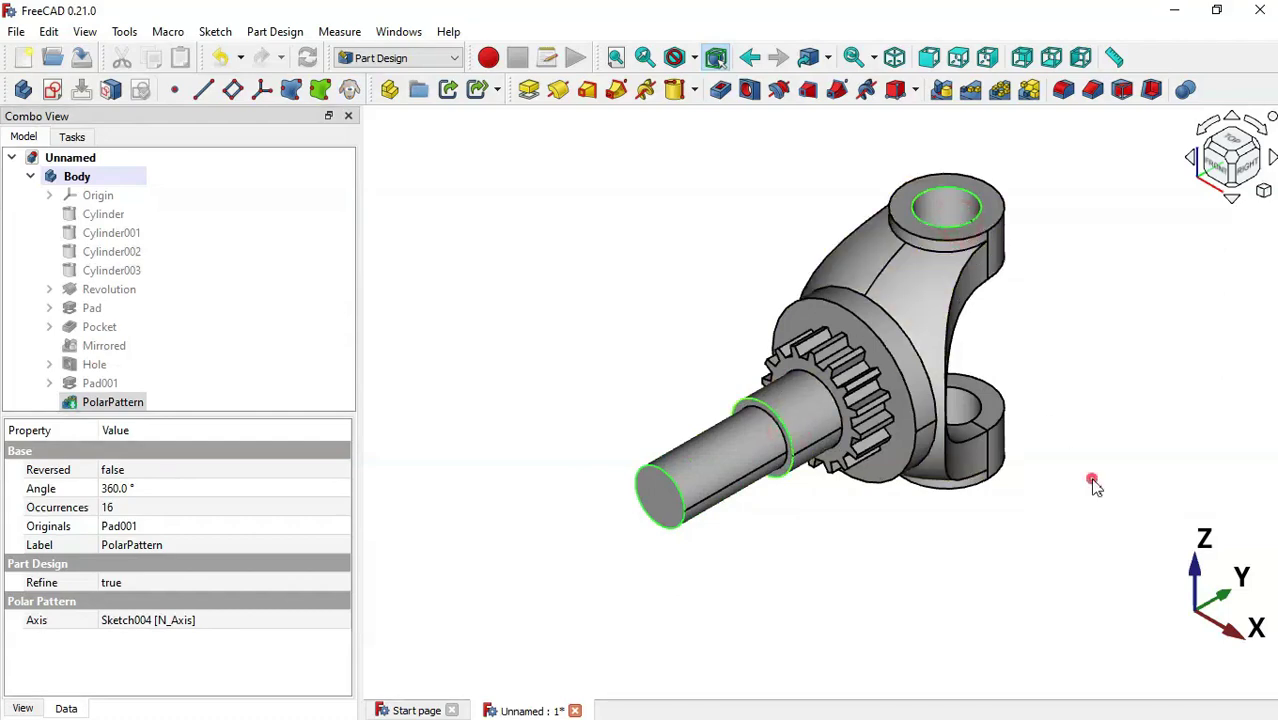
middle_drag(1089, 477, 1065, 395)
ctrl+click(1065, 395)
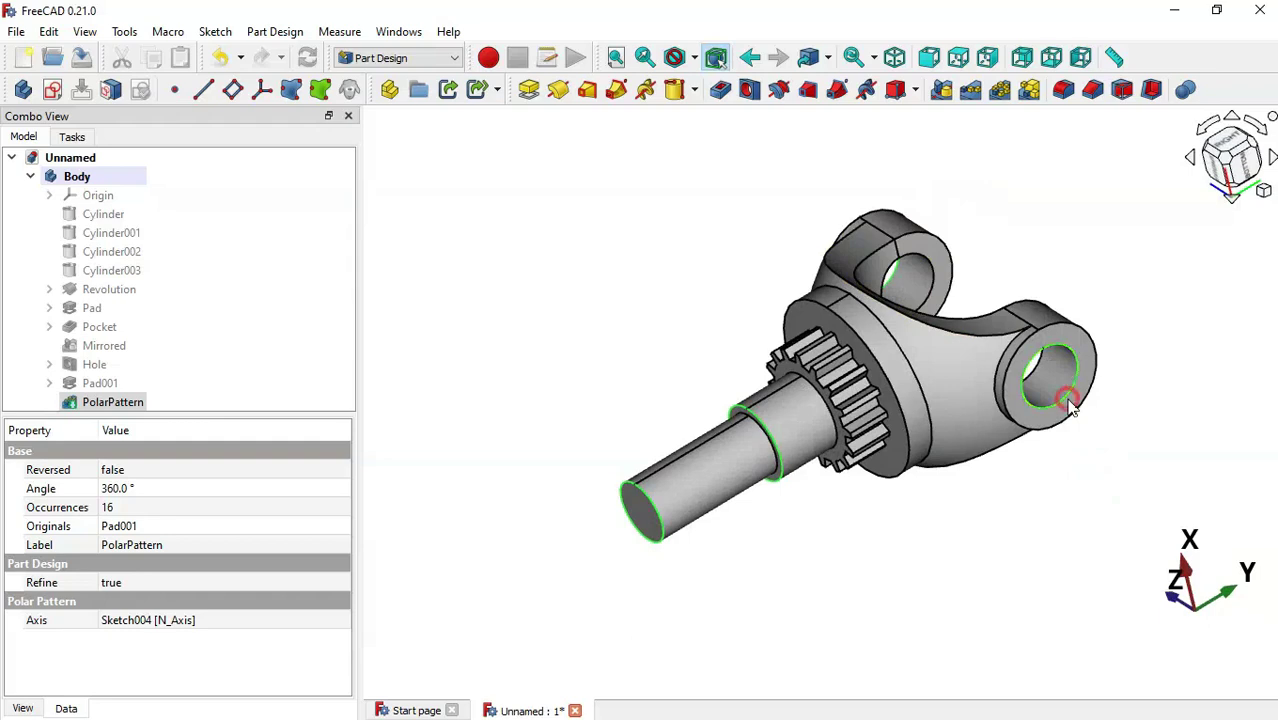
click(1093, 90)
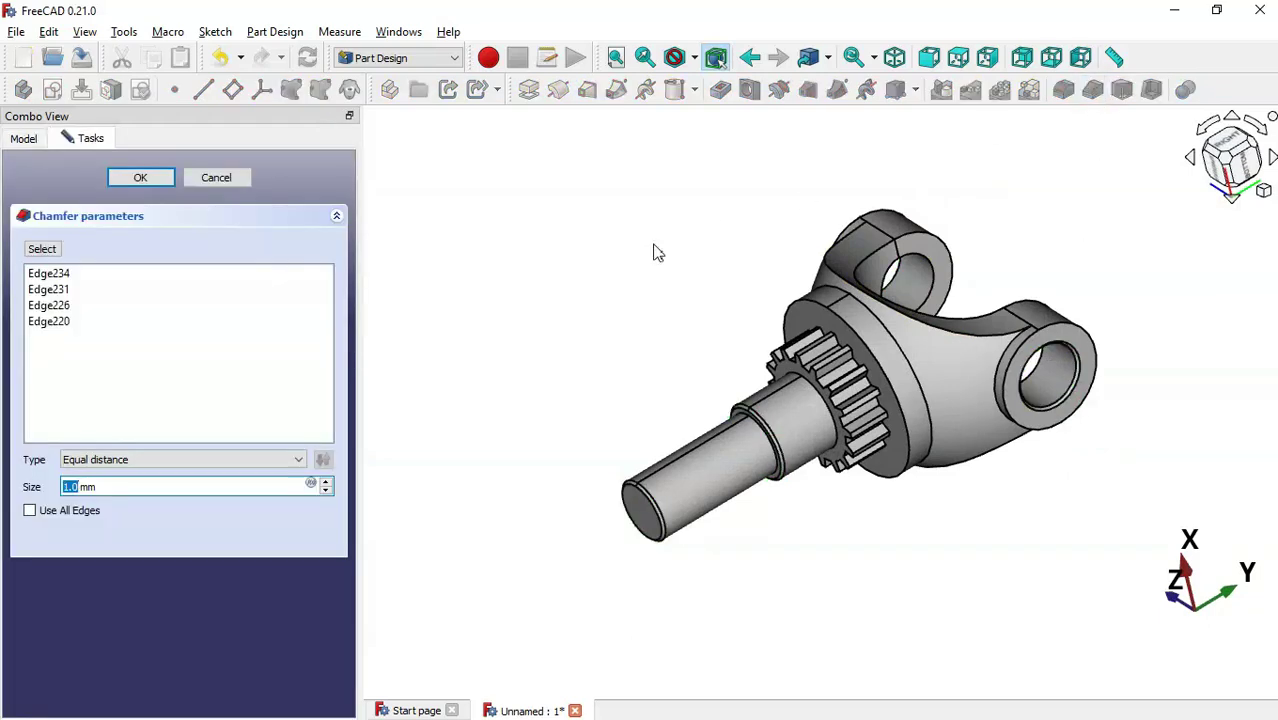
Check the chamfer size in the drawing and apply the equal-distance chamfer with a size of 2 mm.
key(alt+Tab)
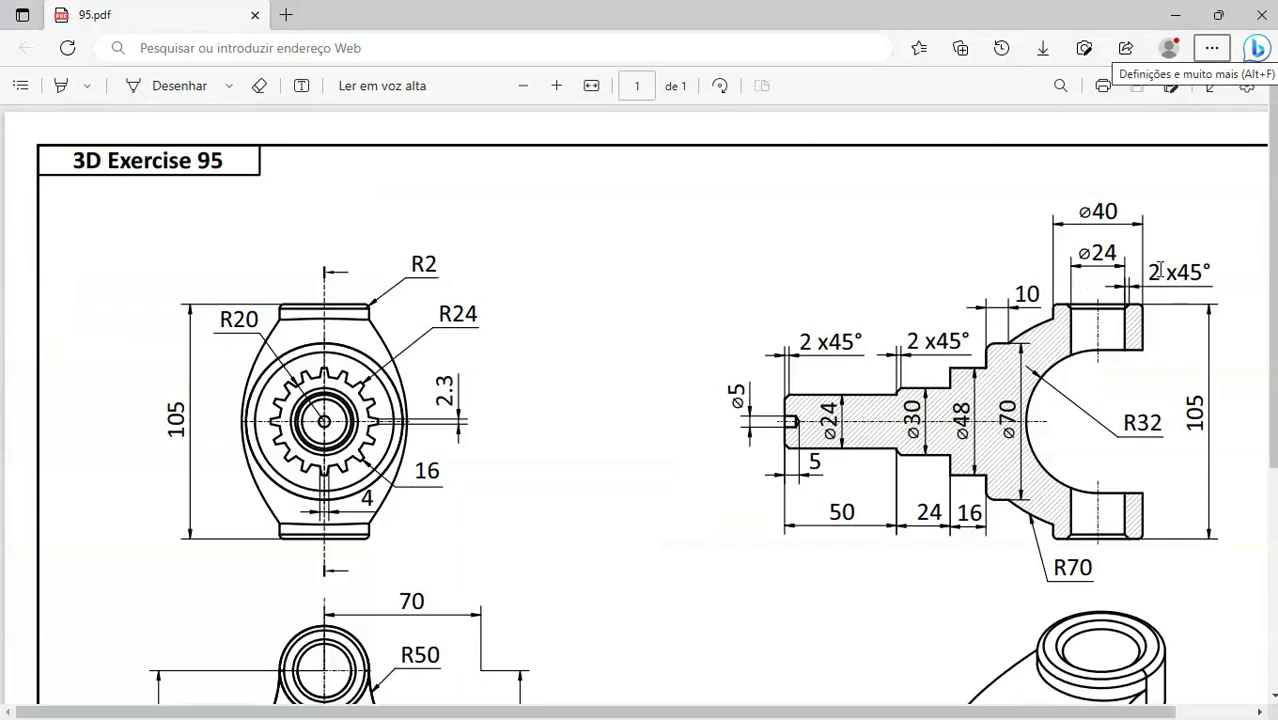
key(alt+Tab)
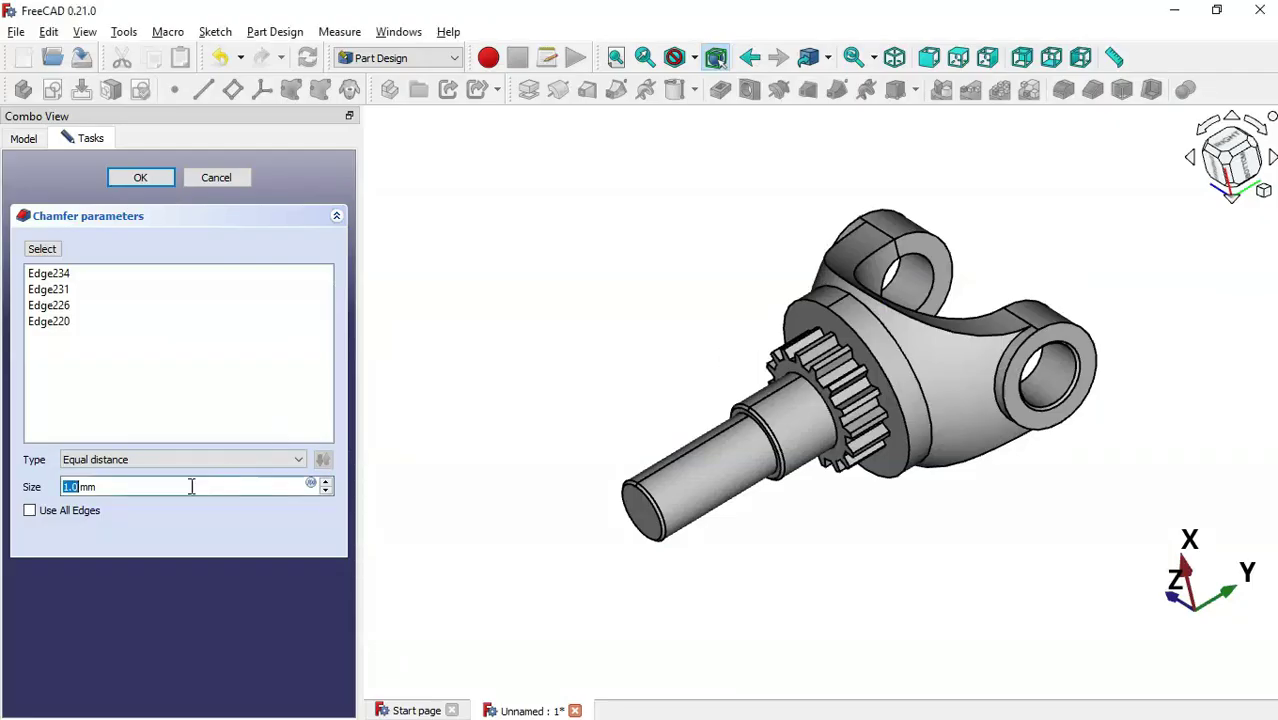
triple_click(136, 487)
text(2)
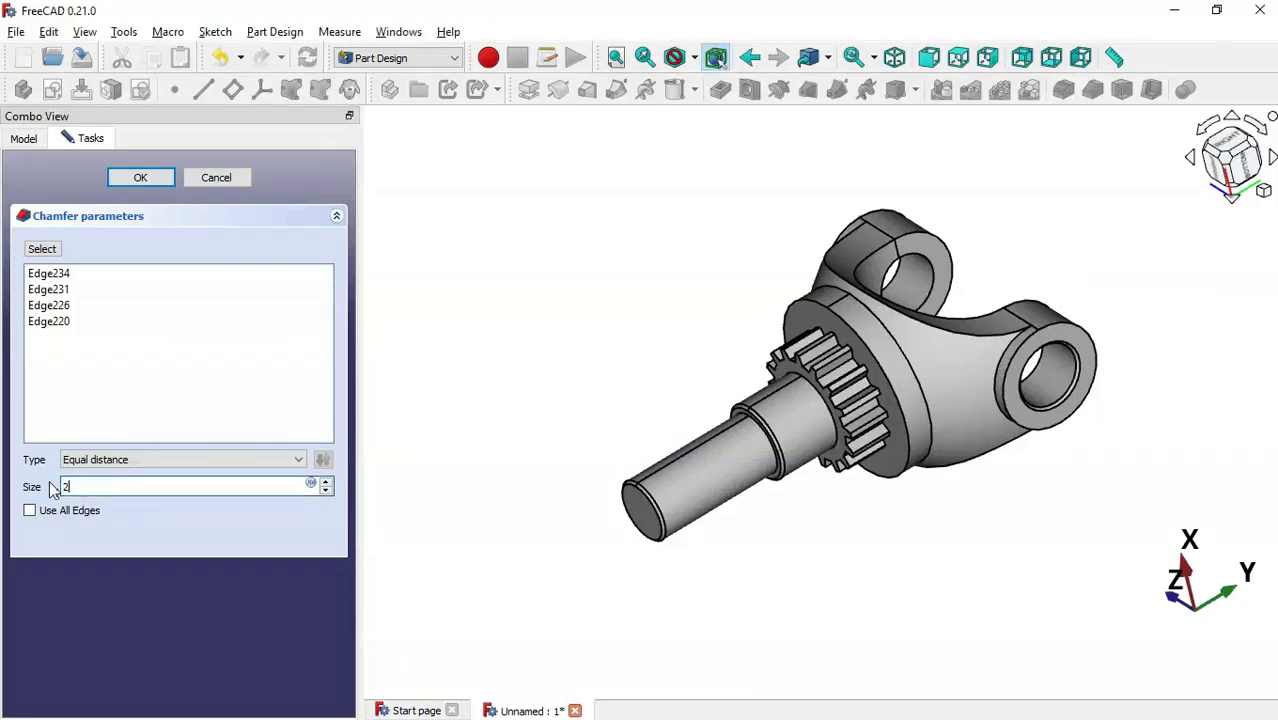
click(140, 177)
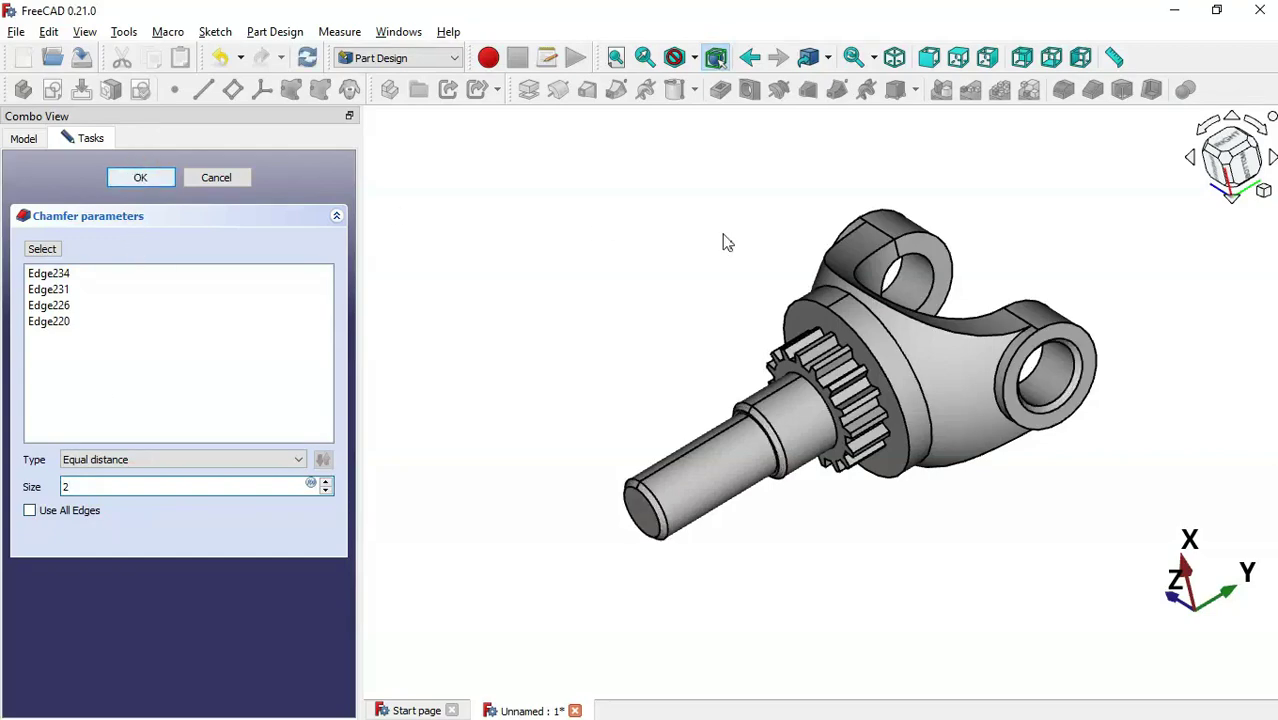
drag(775, 230, 1030, 456)
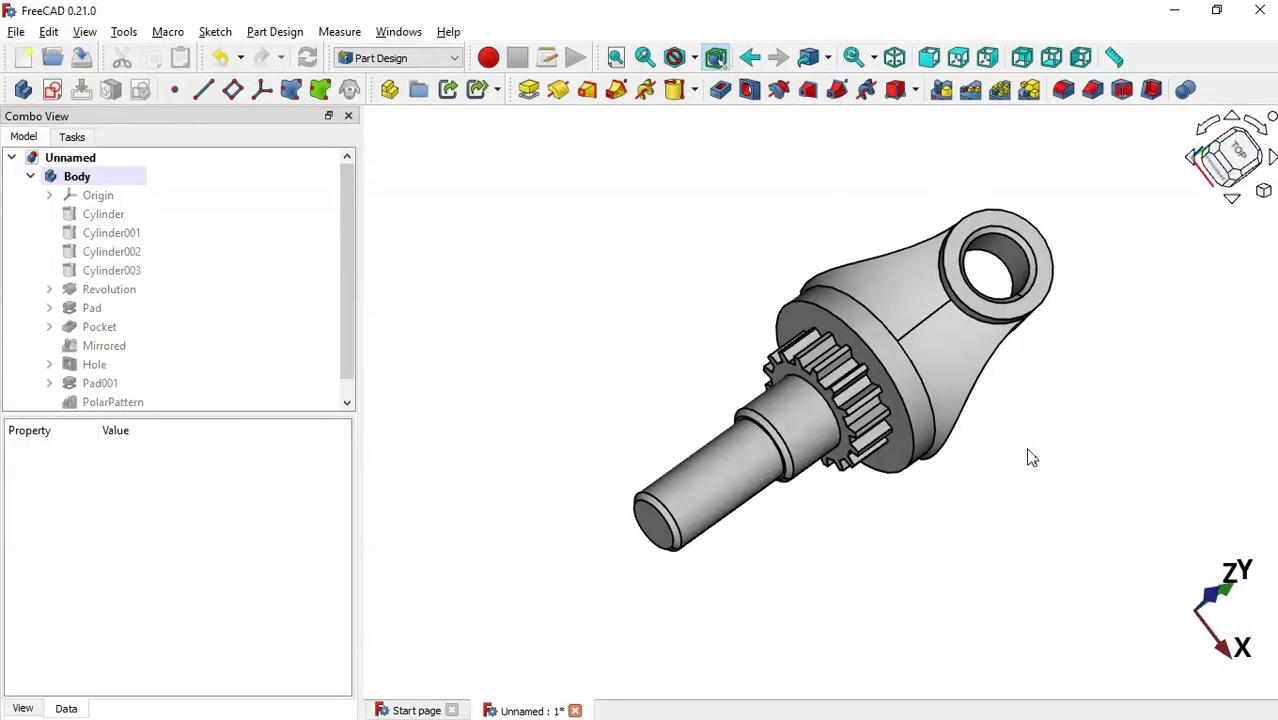
scroll(1030, 453, up, 3)
middle_drag(1030, 456, 1040, 258)
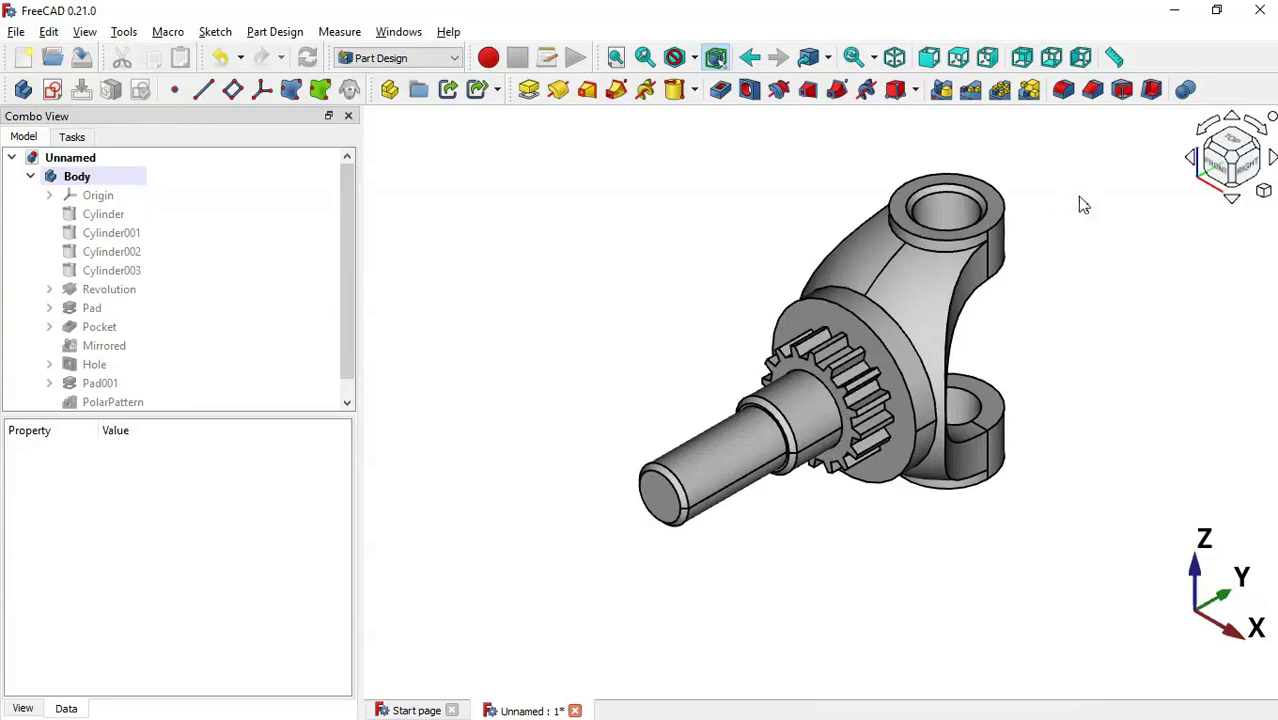
Check the flange radius in the drawing and fillet the large flange's front outer edge with a 4 mm radius.
key(alt+Tab)
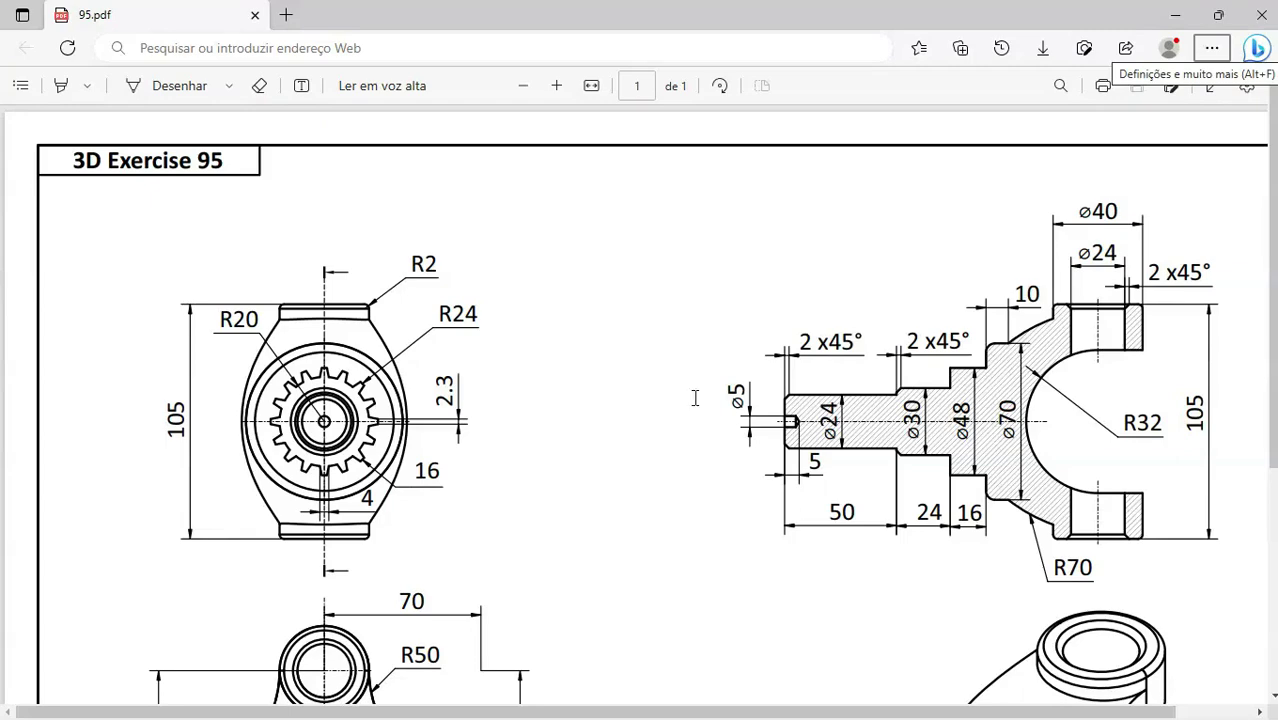
scroll(899, 390, down, 3)
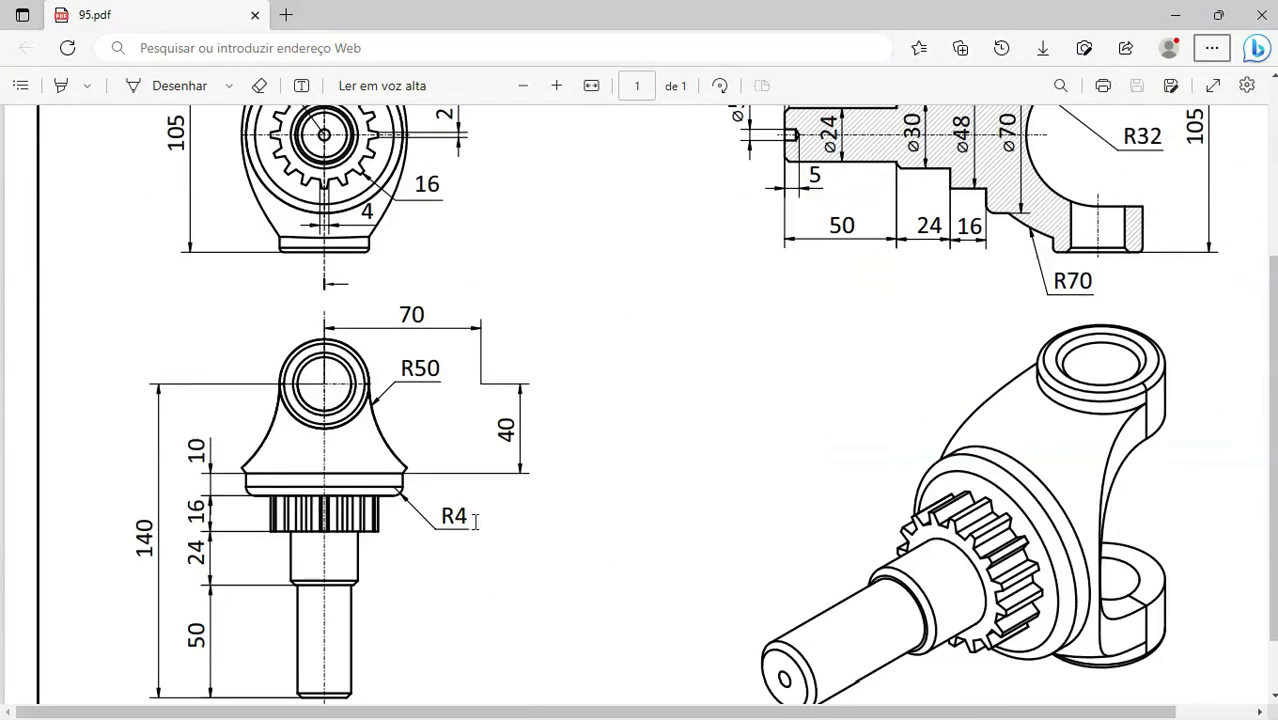
key(alt+Tab)
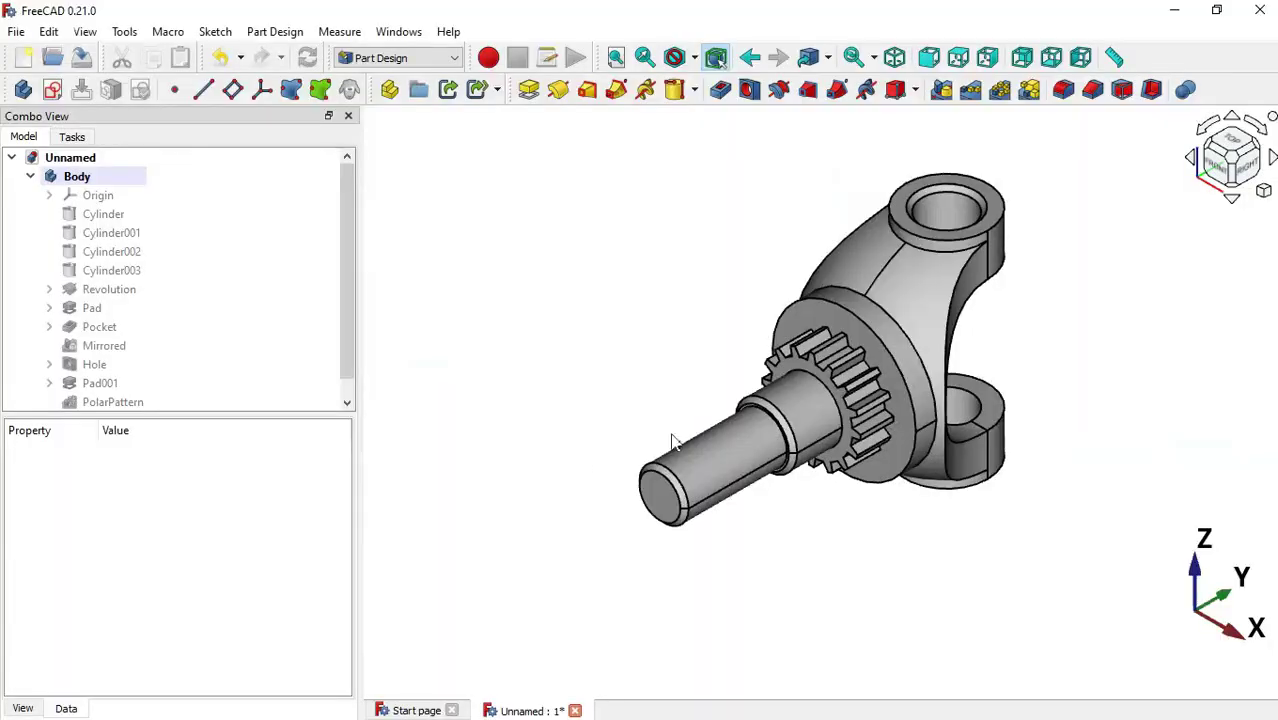
click(900, 382)
click(1092, 89)
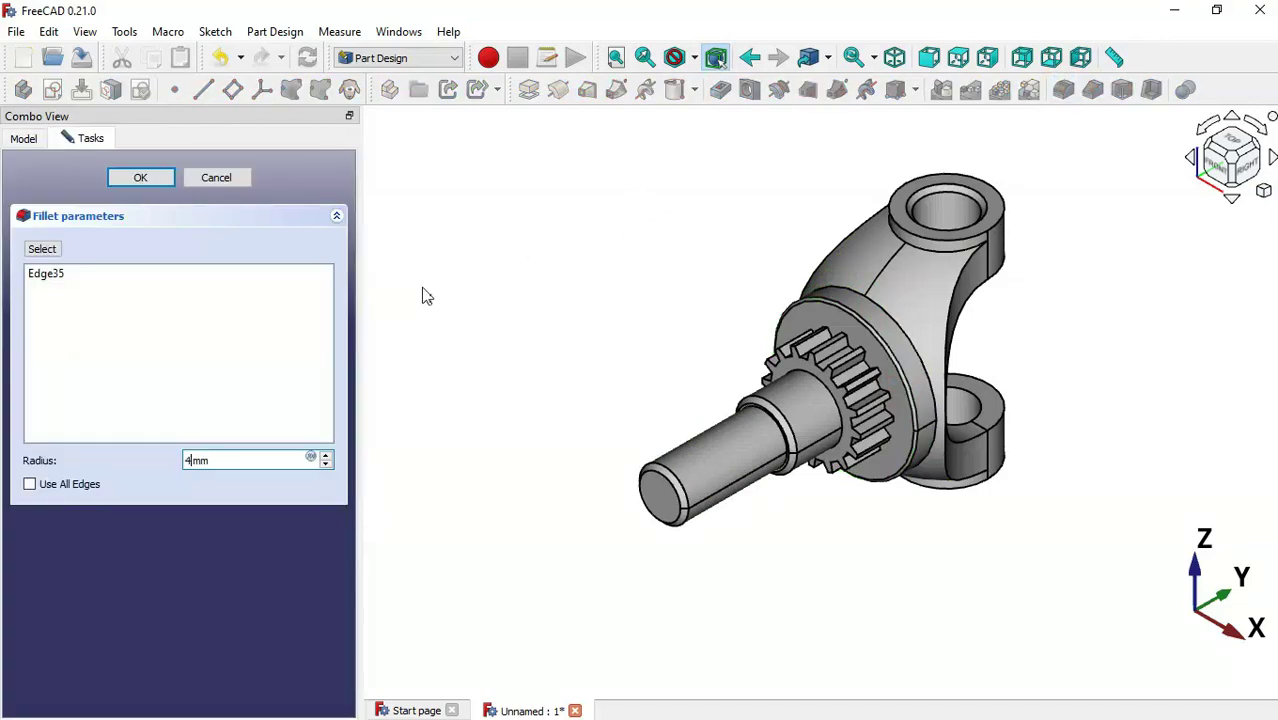
key(Return)
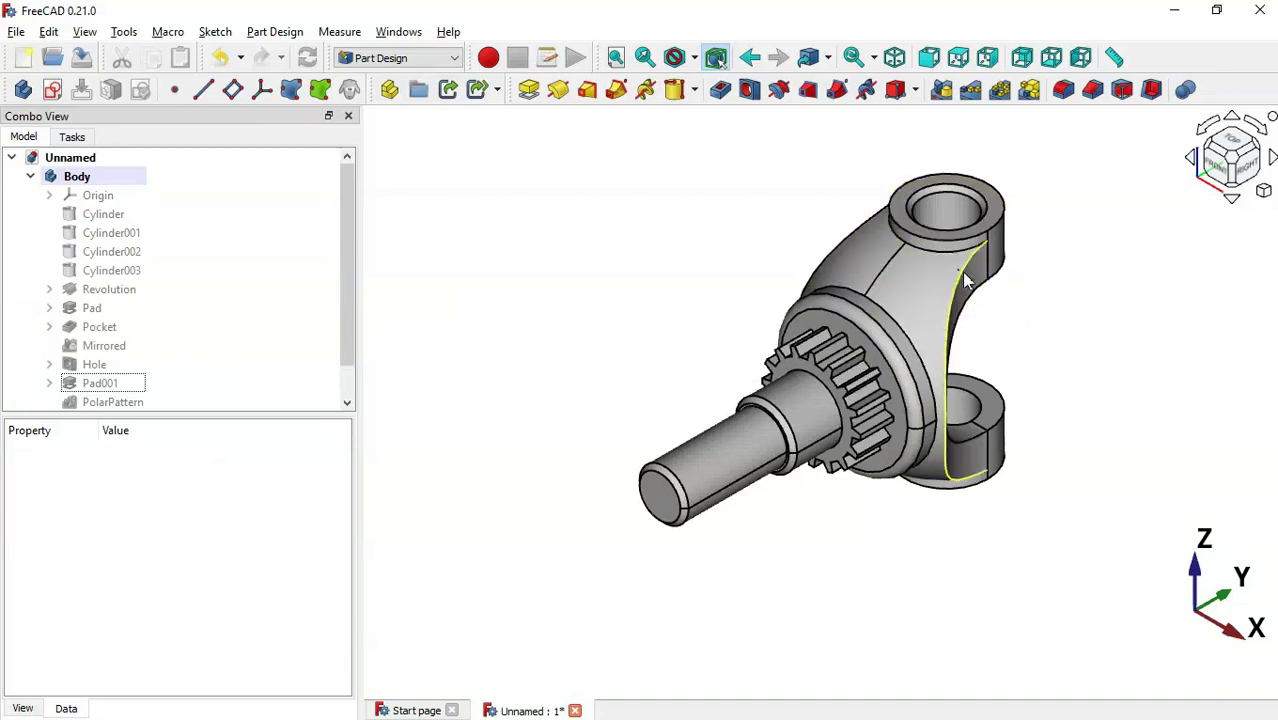
Check the yoke lug radius in the drawing and fillet the outer rim edges of both lugs with a 2 mm radius.
key(alt+Tab)
scroll(1068, 298, up, 3)
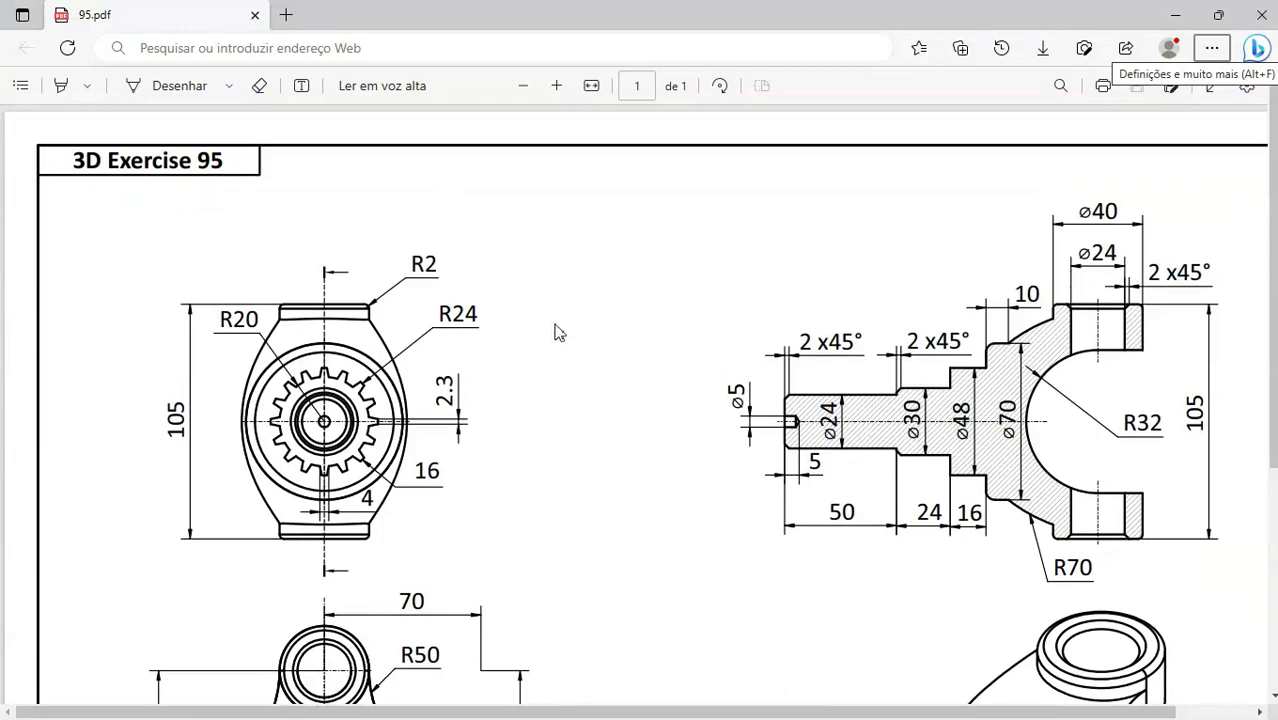
key(alt+Tab)
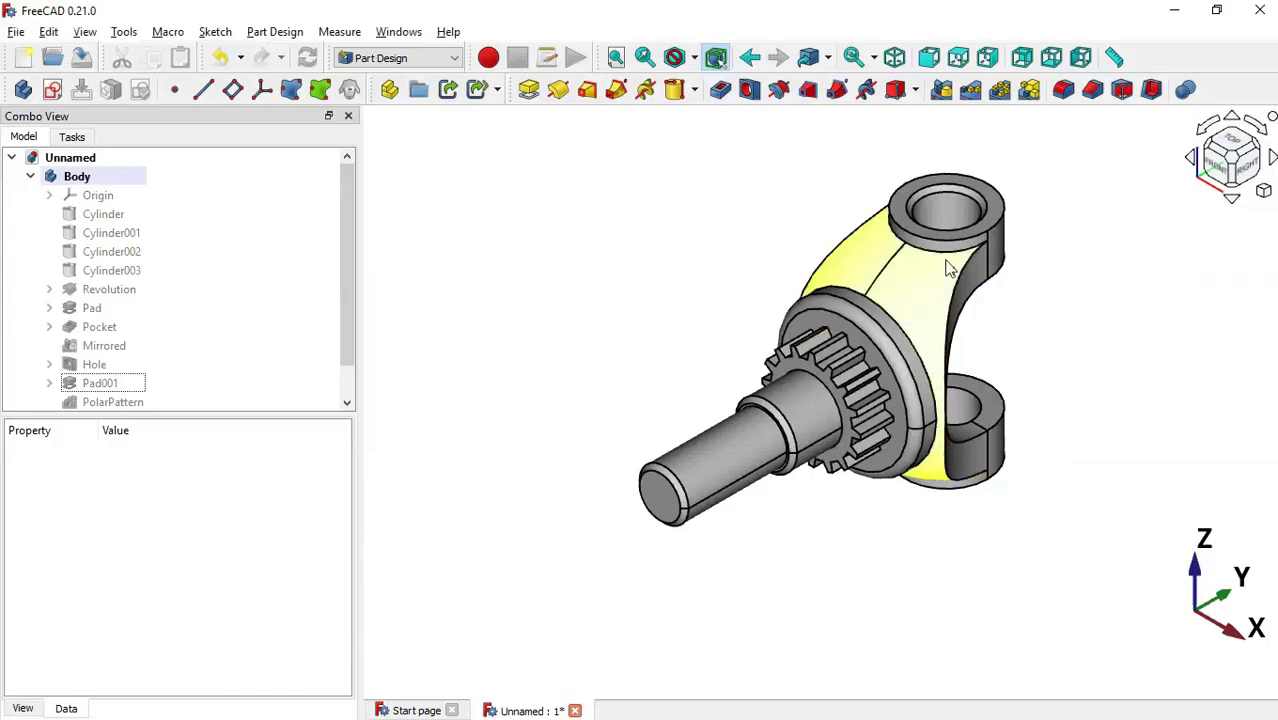
click(962, 242)
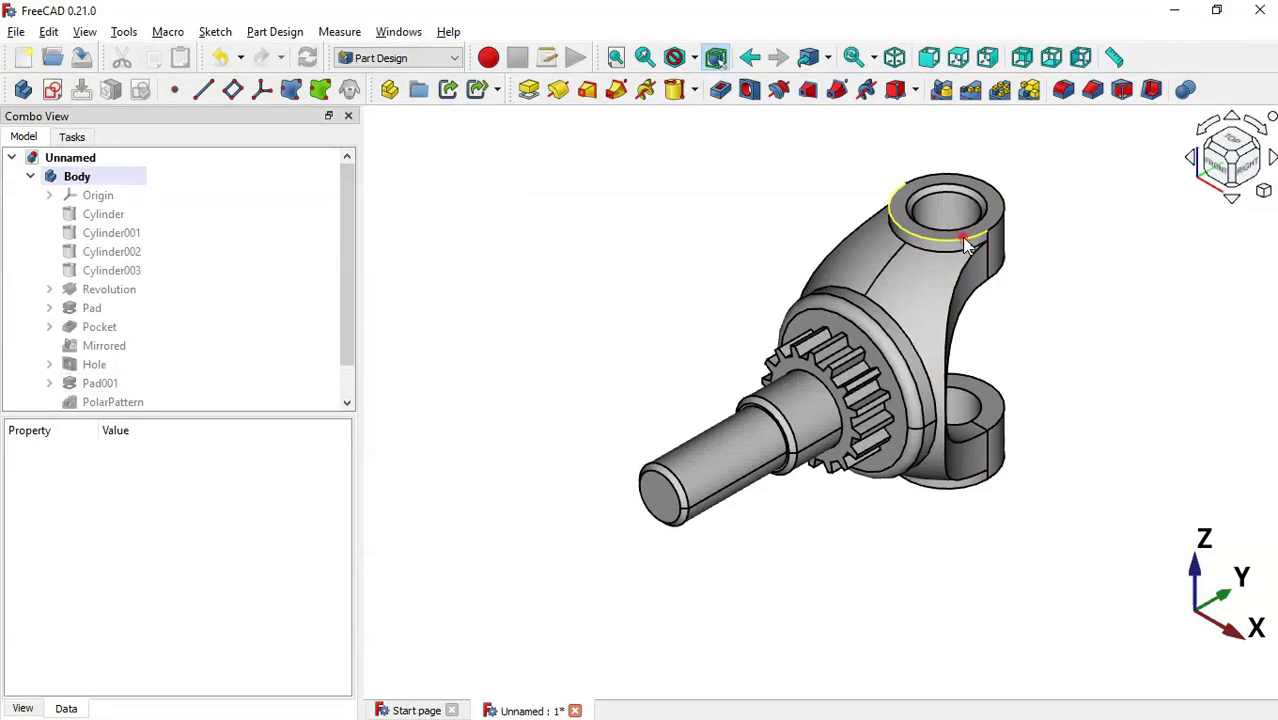
ctrl+click(977, 489)
click(1063, 92)
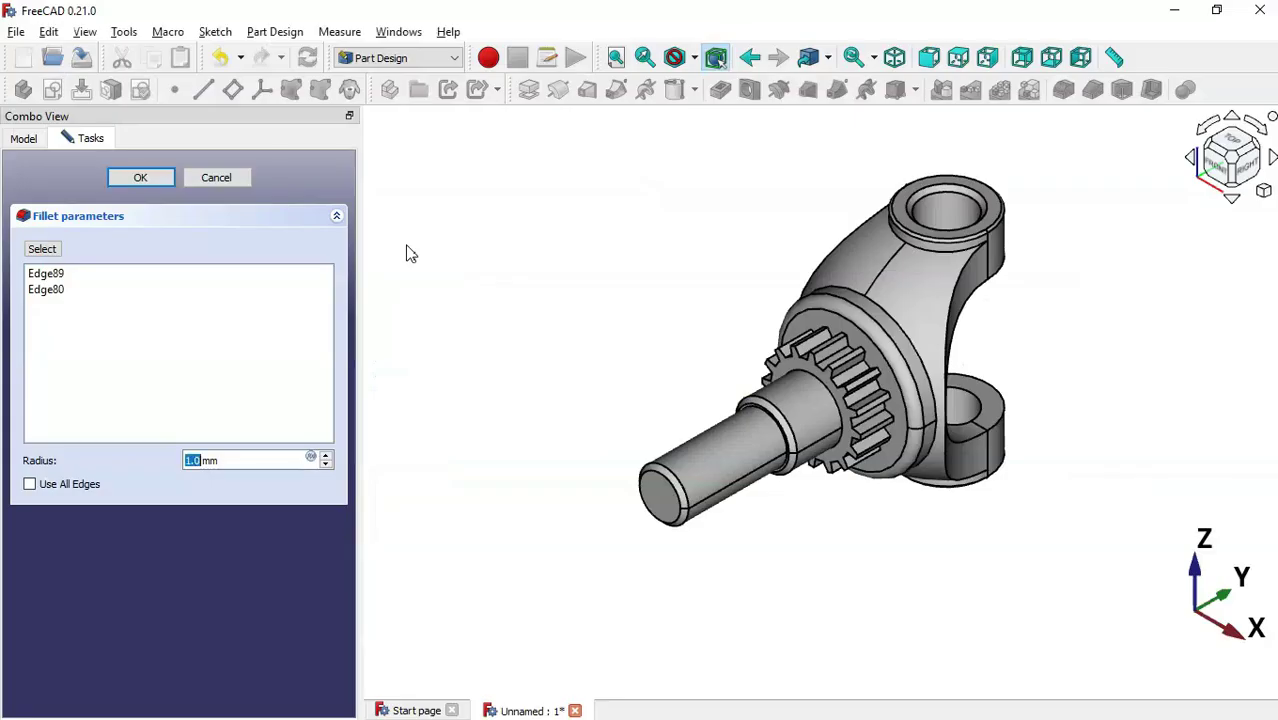
text(2)
key(Return)
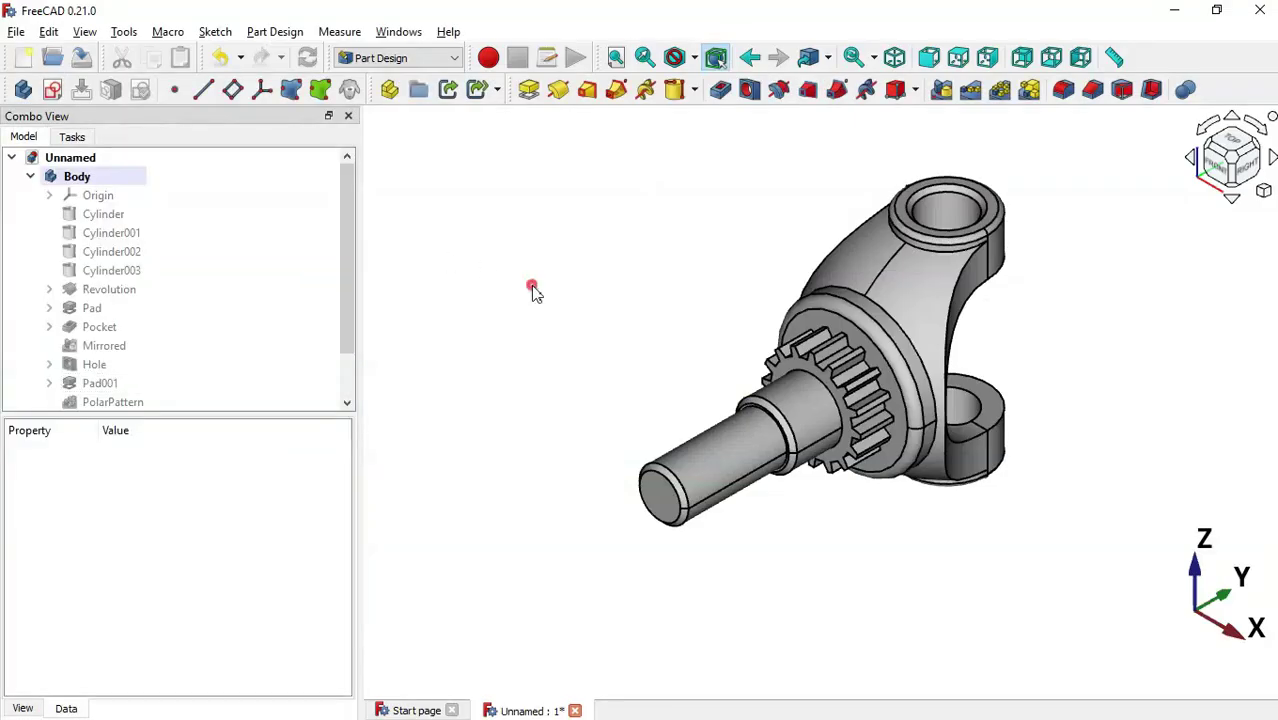
Check the centre hole callouts in the drawing and add a hole 5 mm in diameter and 5 mm deep to the shaft's end face.
key(alt+Tab)
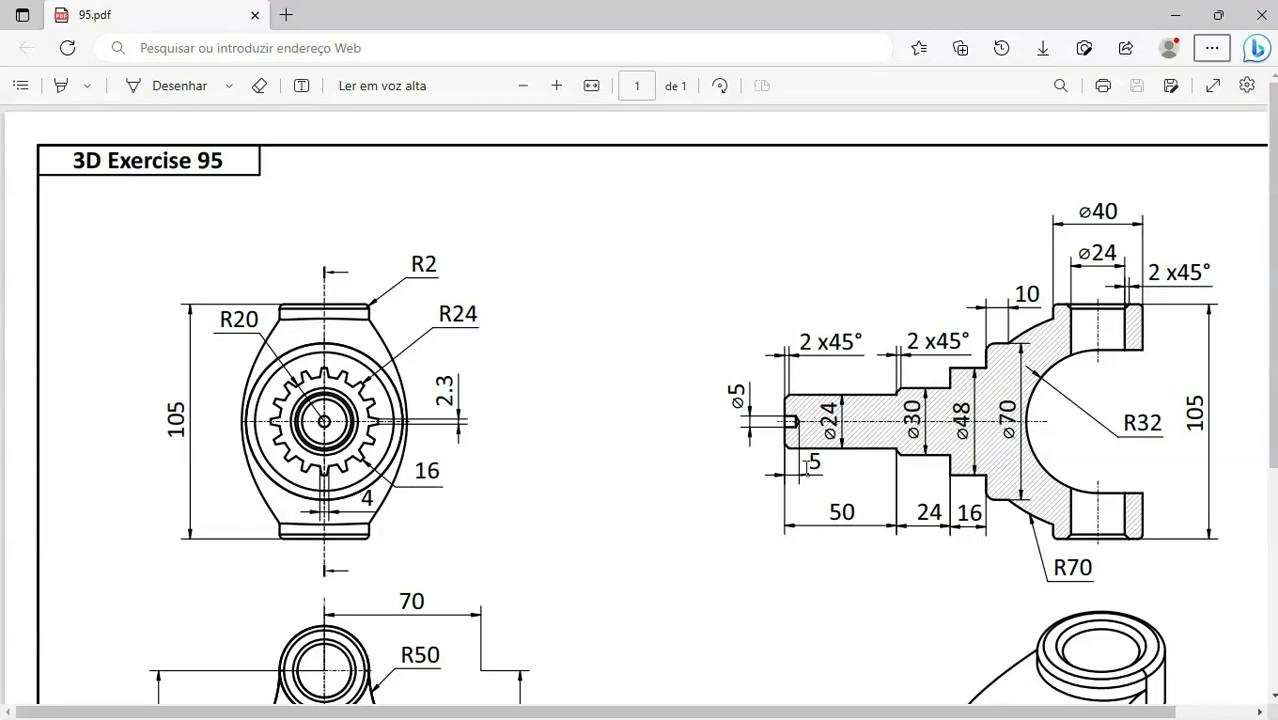
key(alt+Tab)
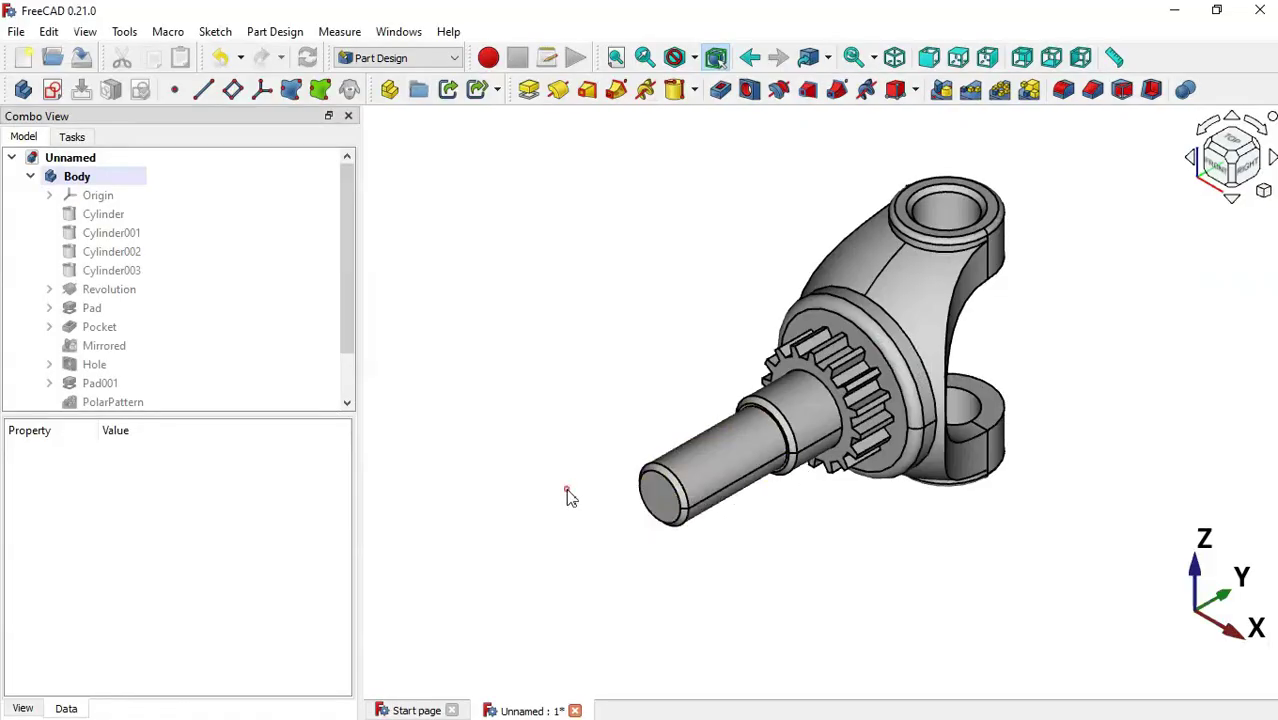
click(660, 494)
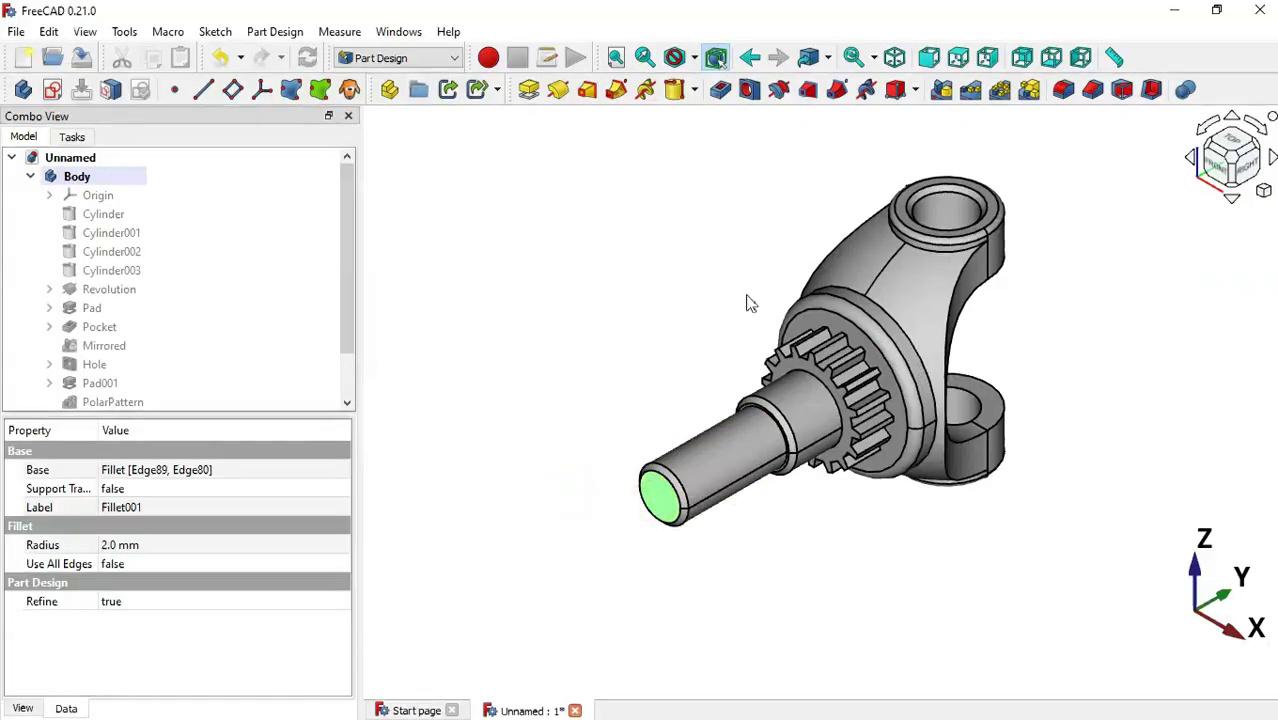
click(746, 92)
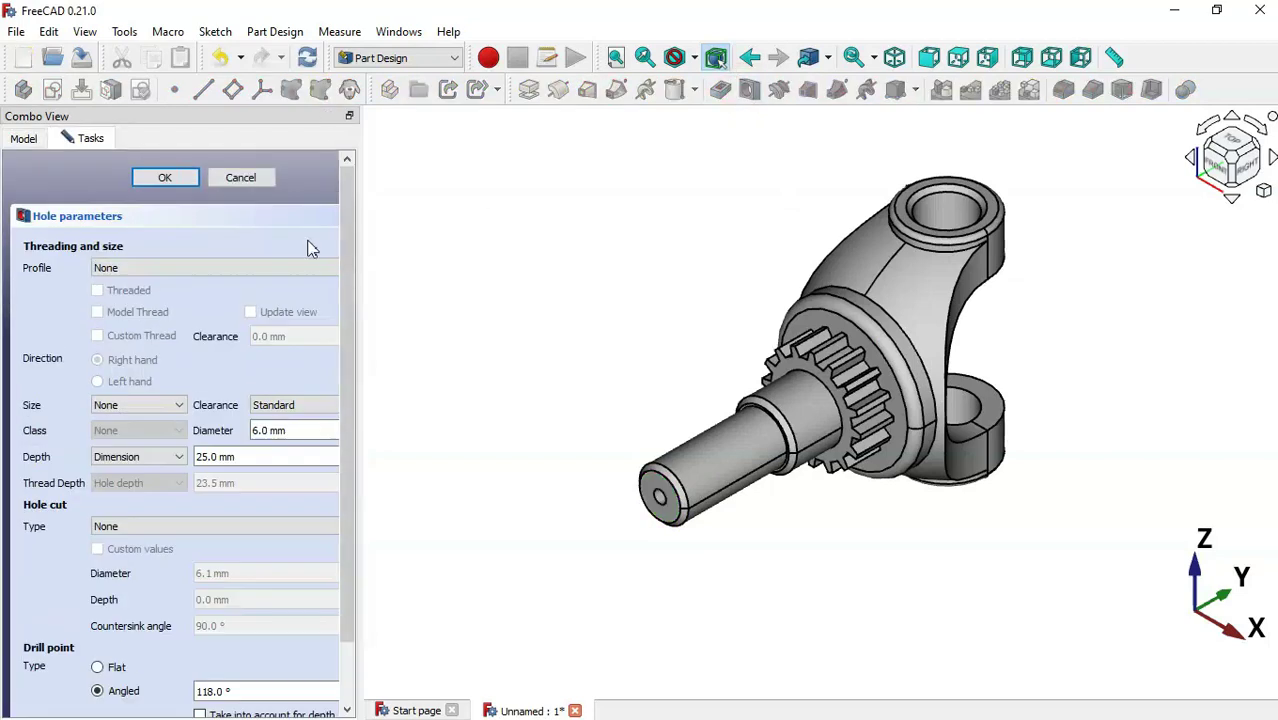
click(262, 430)
text(5)
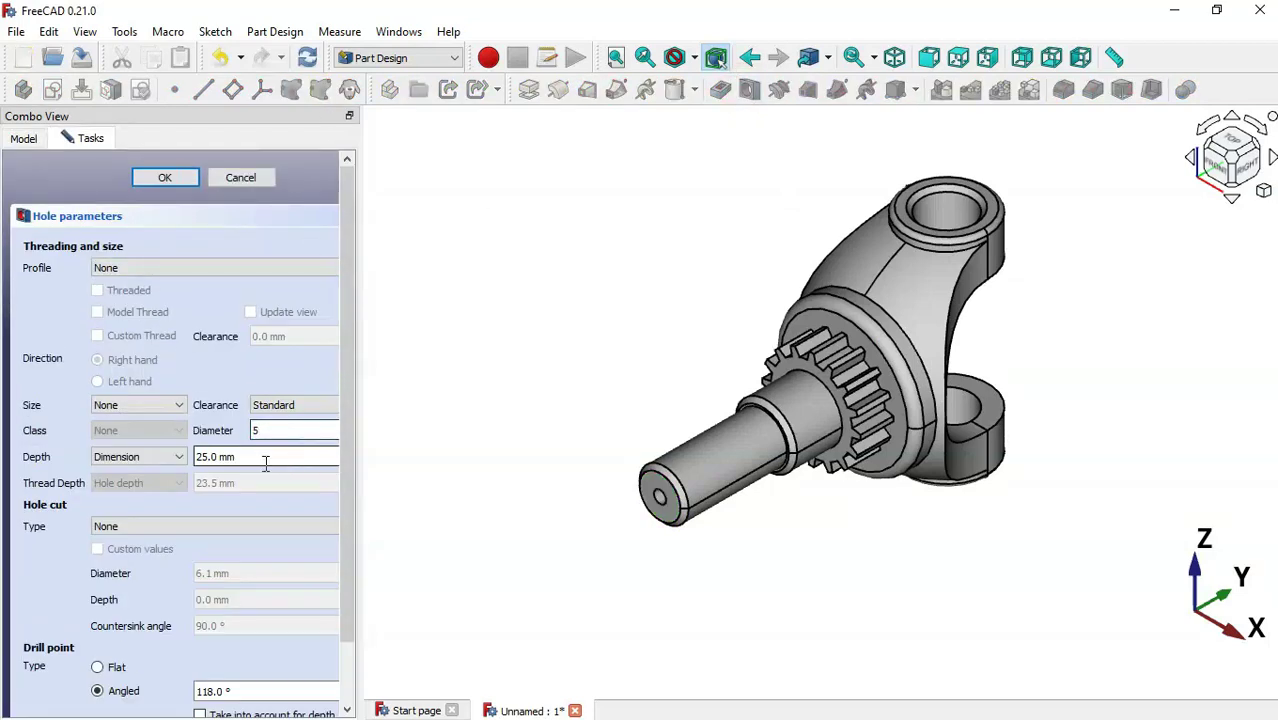
click(260, 457)
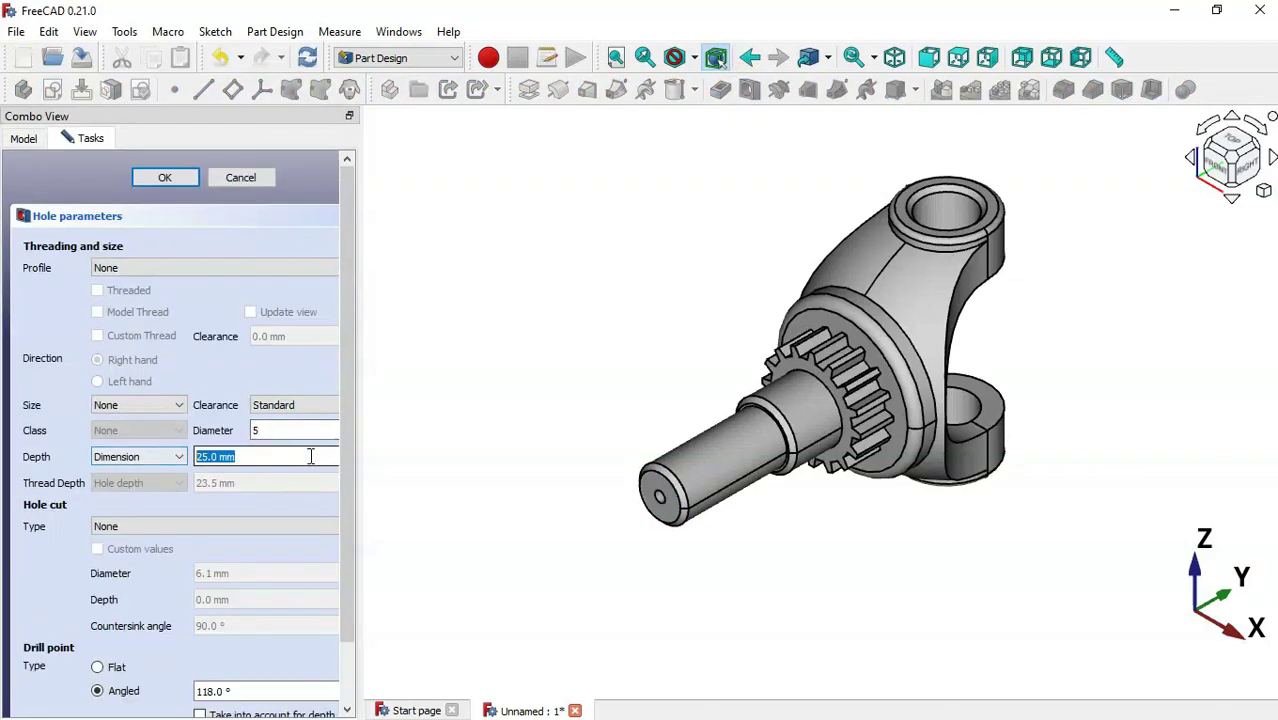
text(5)
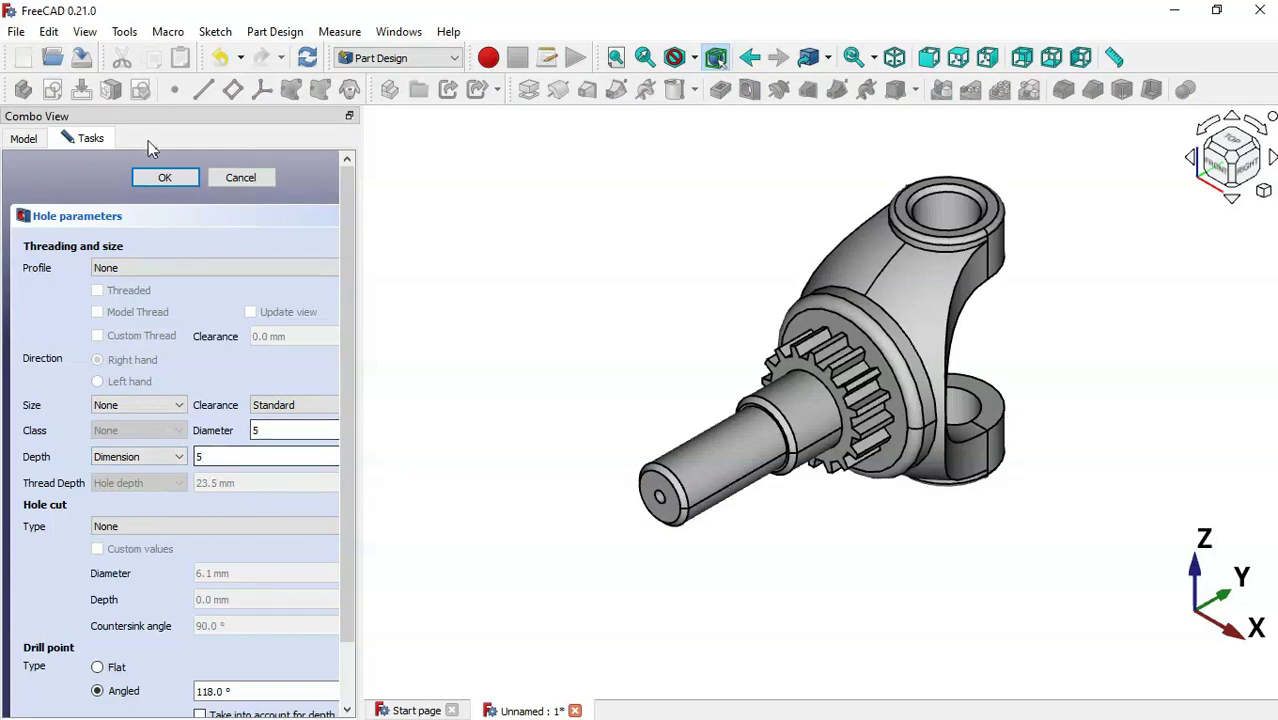
click(166, 177)
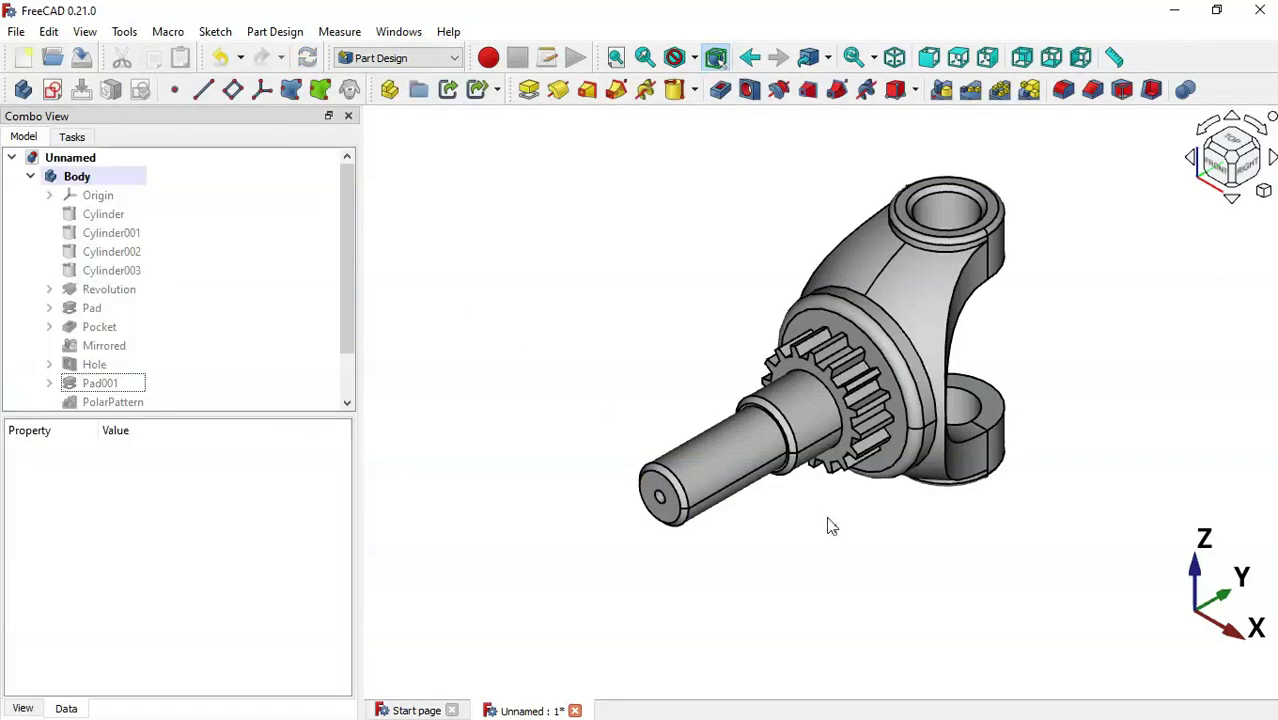
drag(861, 539, 583, 507)
drag(685, 539, 903, 513)
key(0)
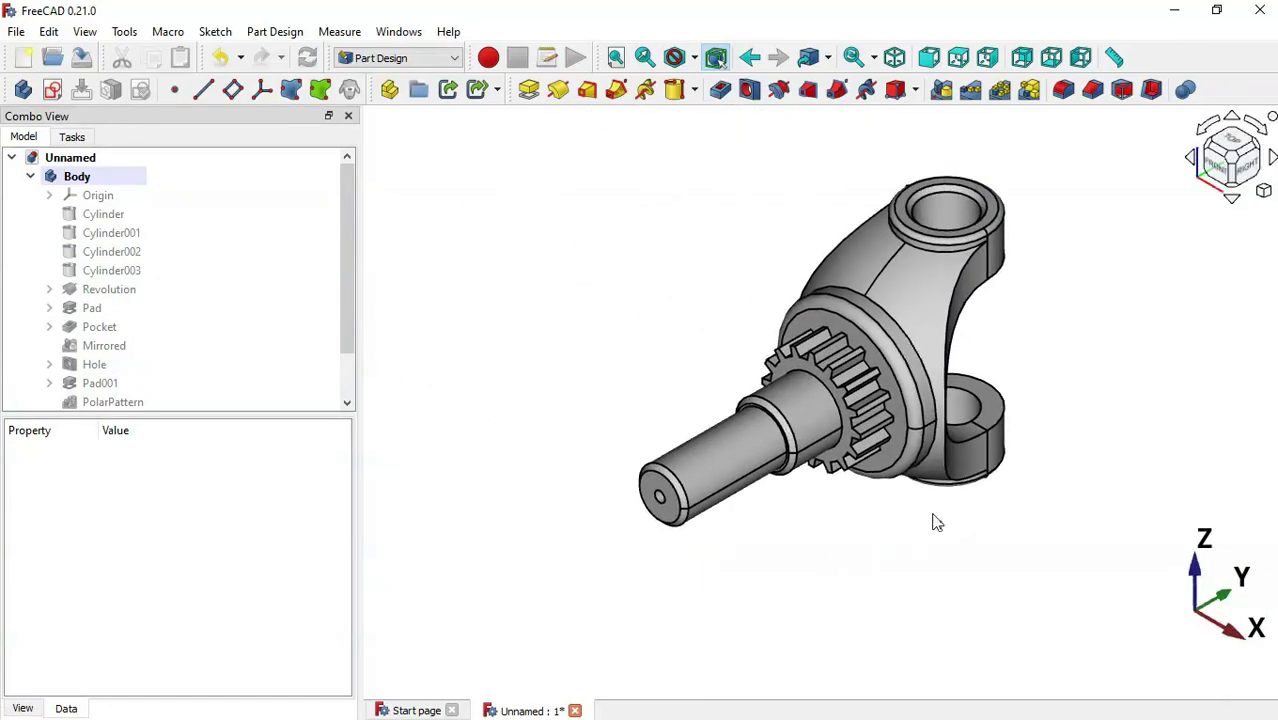
drag(967, 519, 927, 590)
key(0)
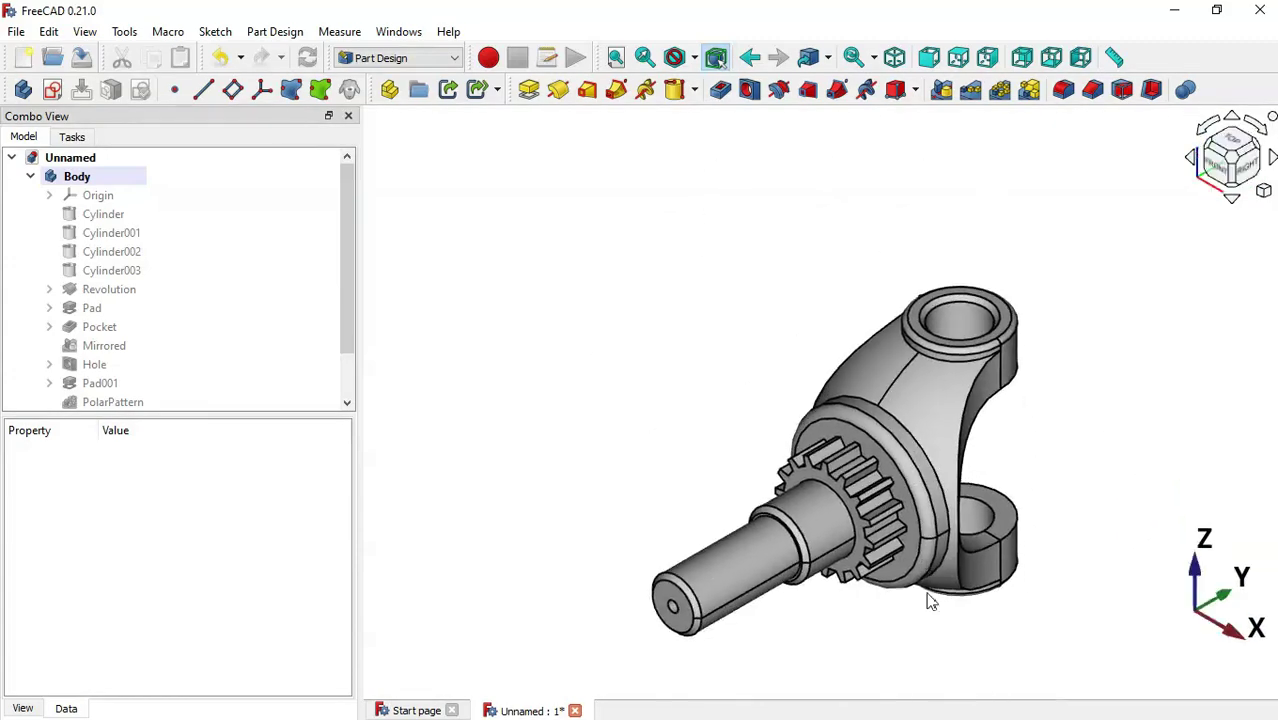